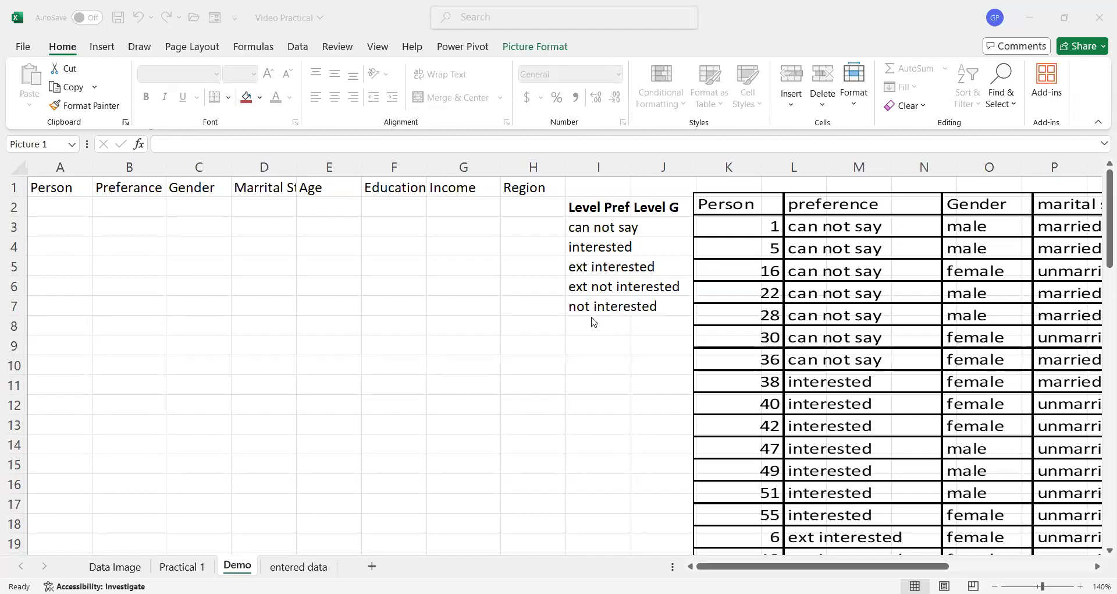
- Move the data table picture down below the preference level list
{"action": "left_click", "coordinate": [728, 211]}
{"action": "left_click_drag", "start_coordinate": [700, 206], "coordinate": [573, 352]}
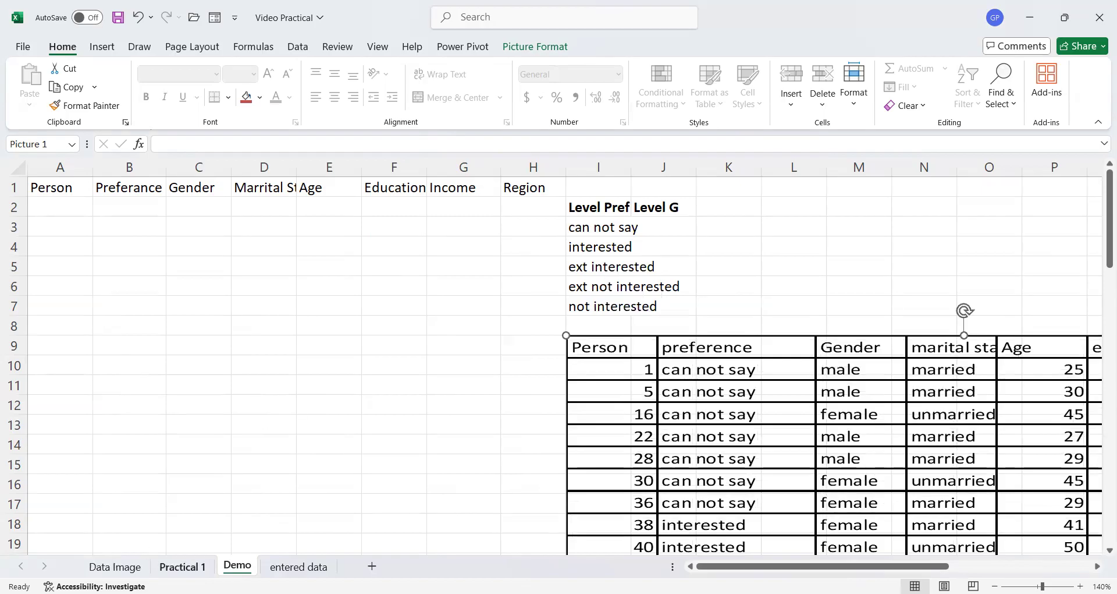
- Review the task instructions on the Practical 1 sheet and return to the Demo sheet
{"action": "key", "text": "ctrl+Page_Up"}
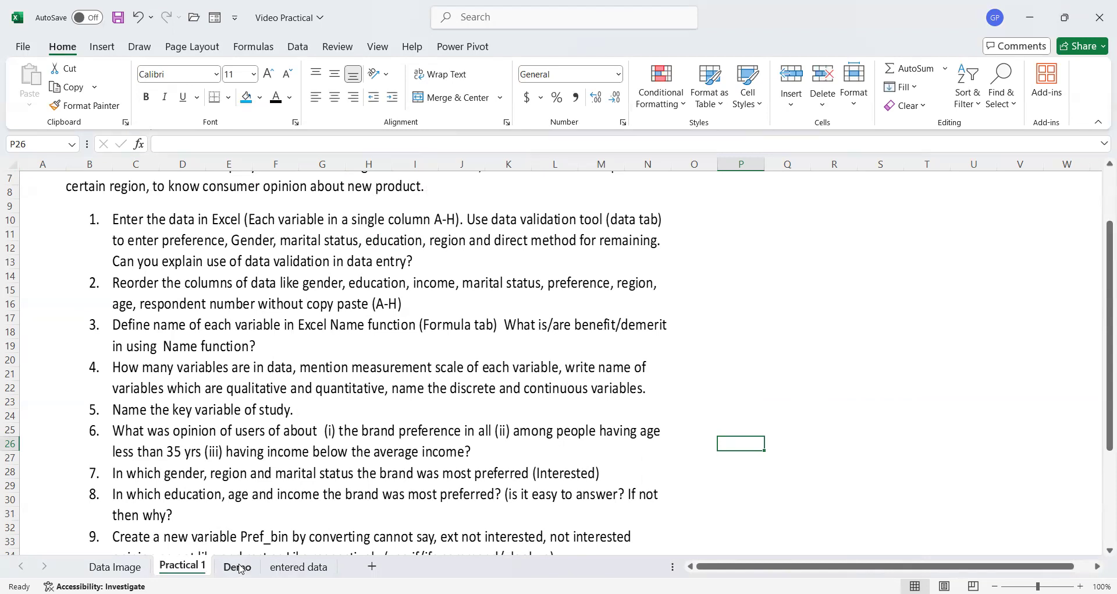
{"action": "key", "text": "ctrl+Page_Down"}
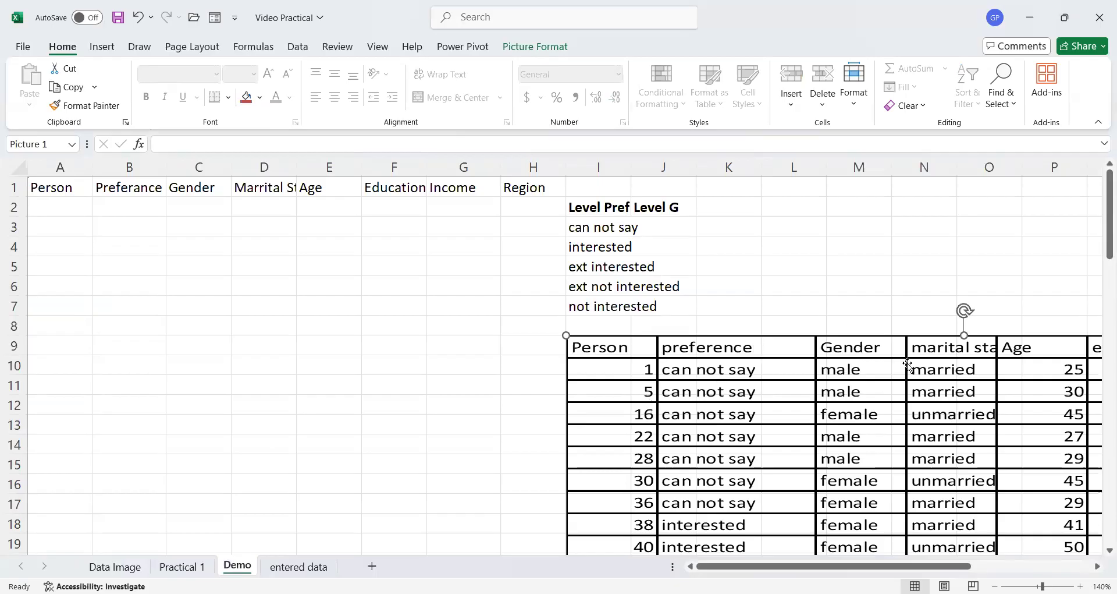
- Inspect each column header in row 1 of the Demo sheet
{"action": "left_click", "coordinate": [52, 187]}
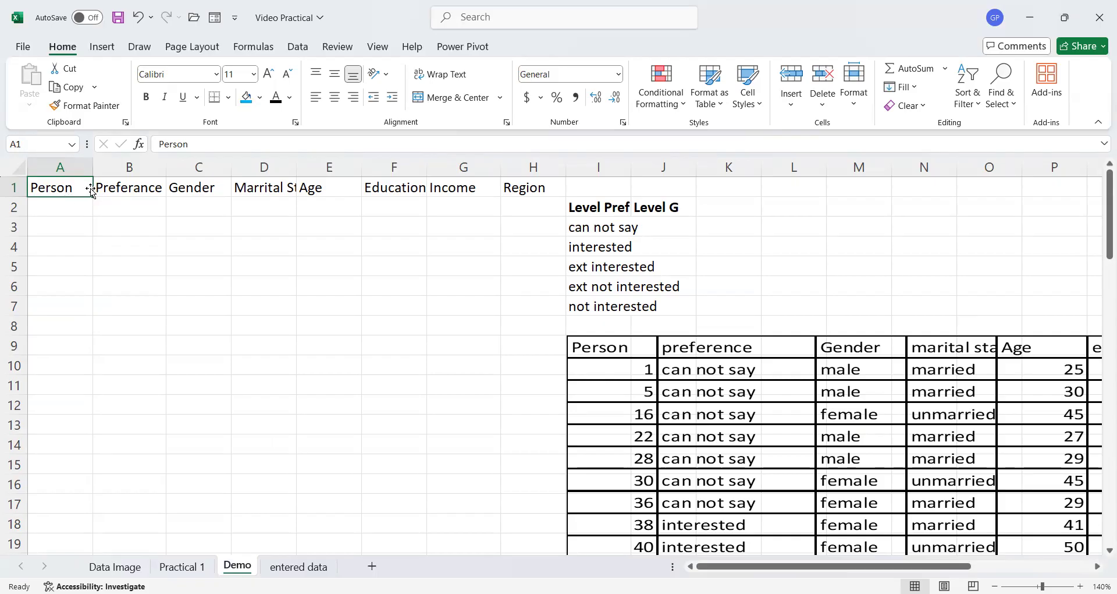
{"action": "left_click", "coordinate": [135, 190]}
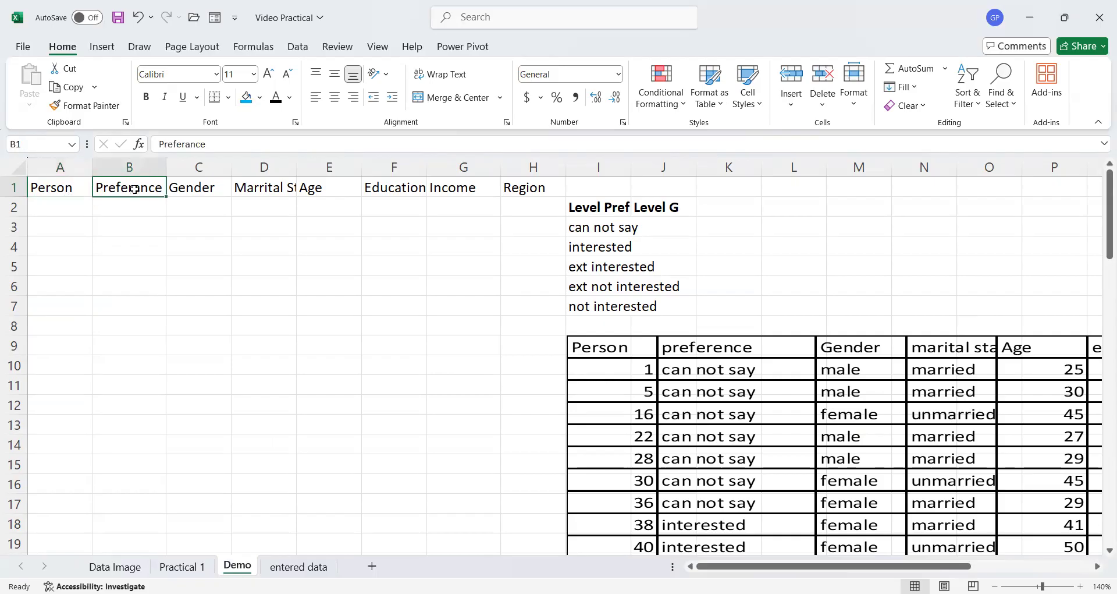
{"action": "left_click", "coordinate": [207, 189]}
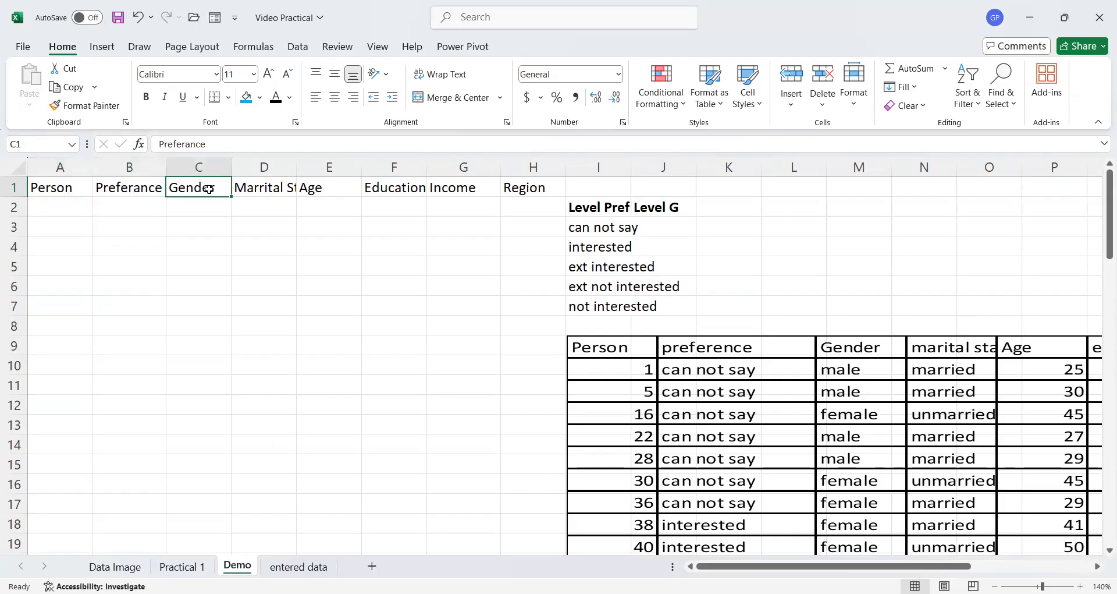
{"action": "left_click", "coordinate": [260, 189]}
{"action": "left_click", "coordinate": [314, 189]}
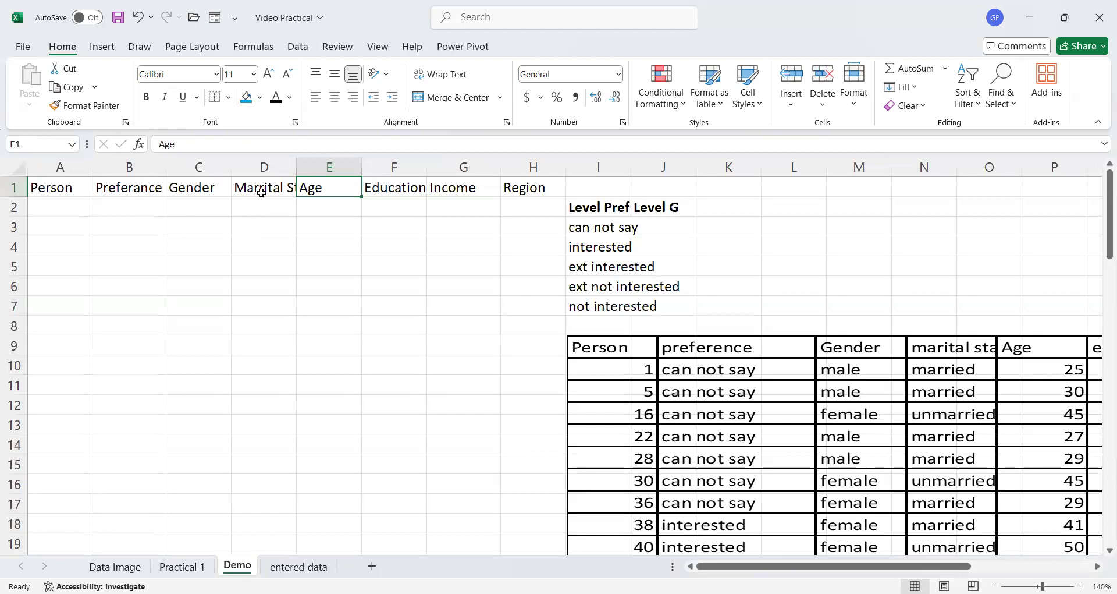
{"action": "left_click", "coordinate": [261, 191]}
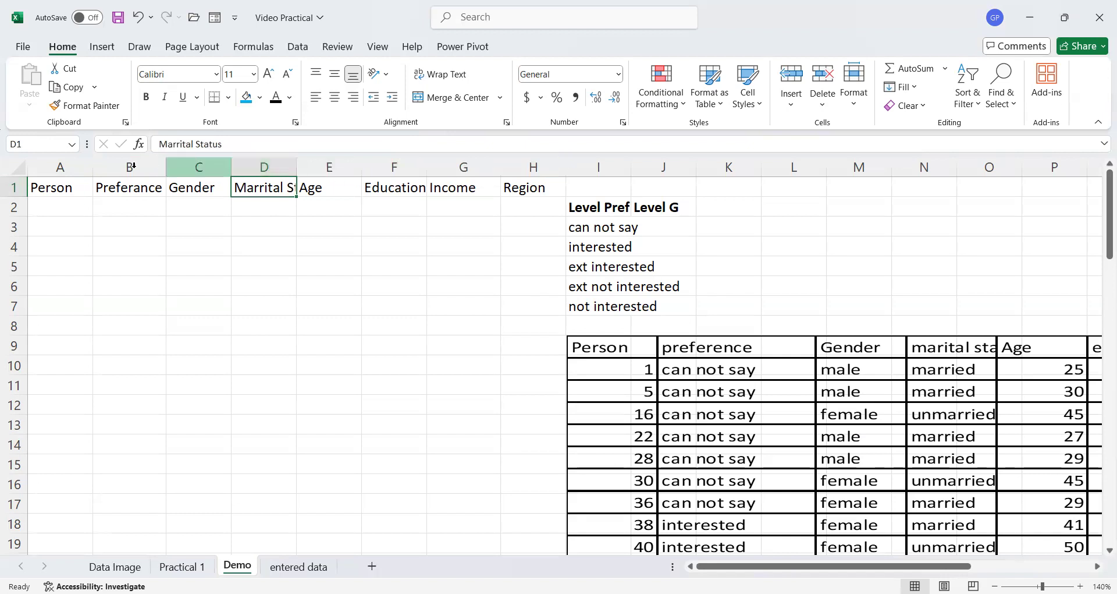
- AutoFit the widths of columns A through H
{"action": "left_click", "coordinate": [61, 167]}
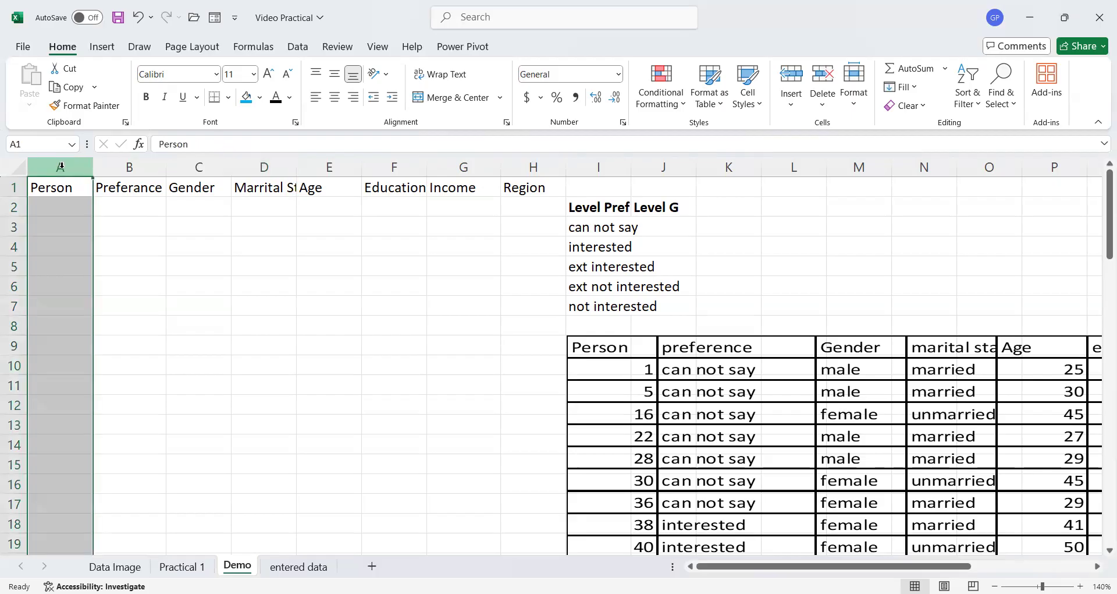
{"action": "left_click", "coordinate": [531, 167], "text": "shift"}
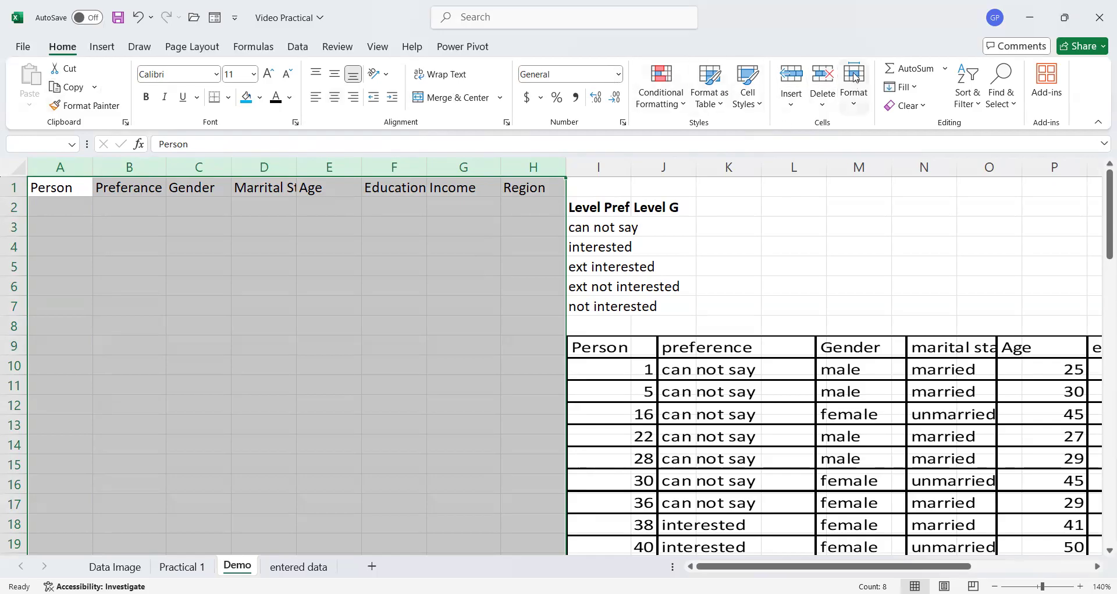
{"action": "left_click", "coordinate": [856, 105]}
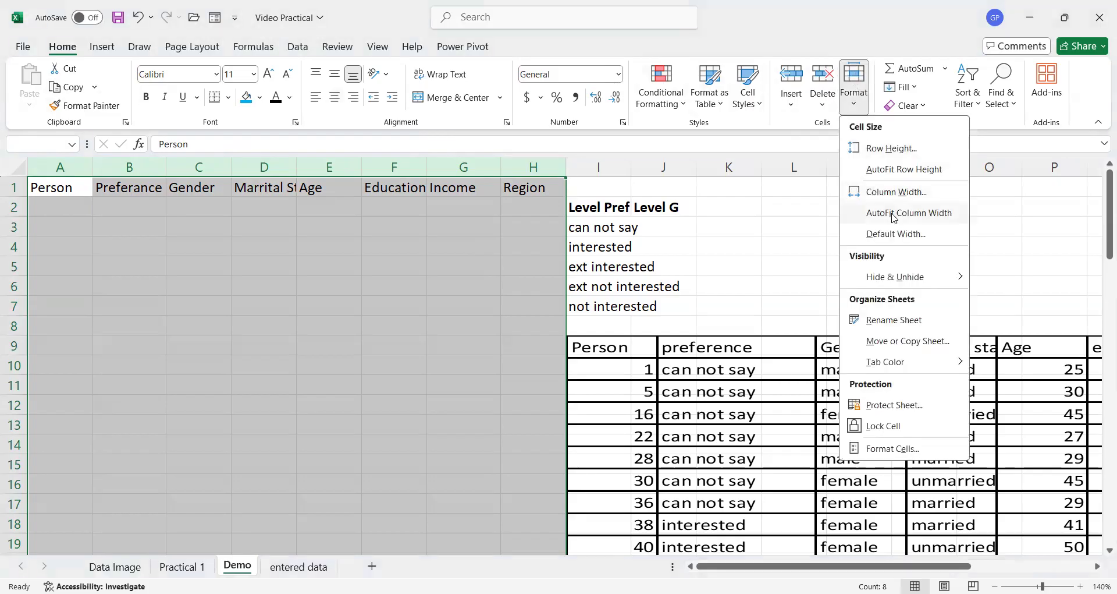
{"action": "left_click", "coordinate": [893, 214]}
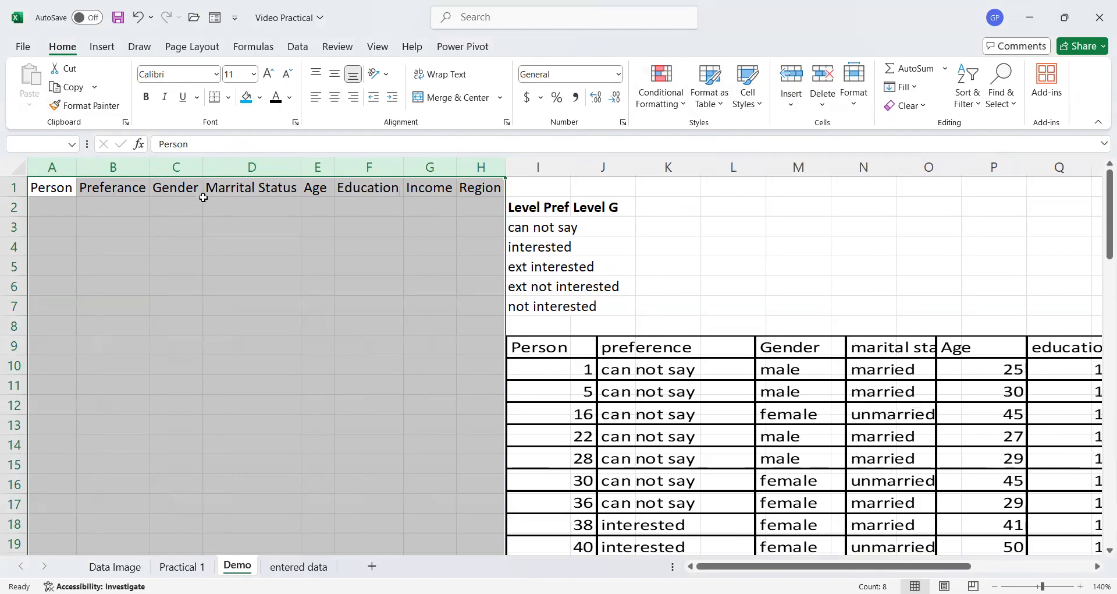
{"action": "left_click", "coordinate": [372, 190]}
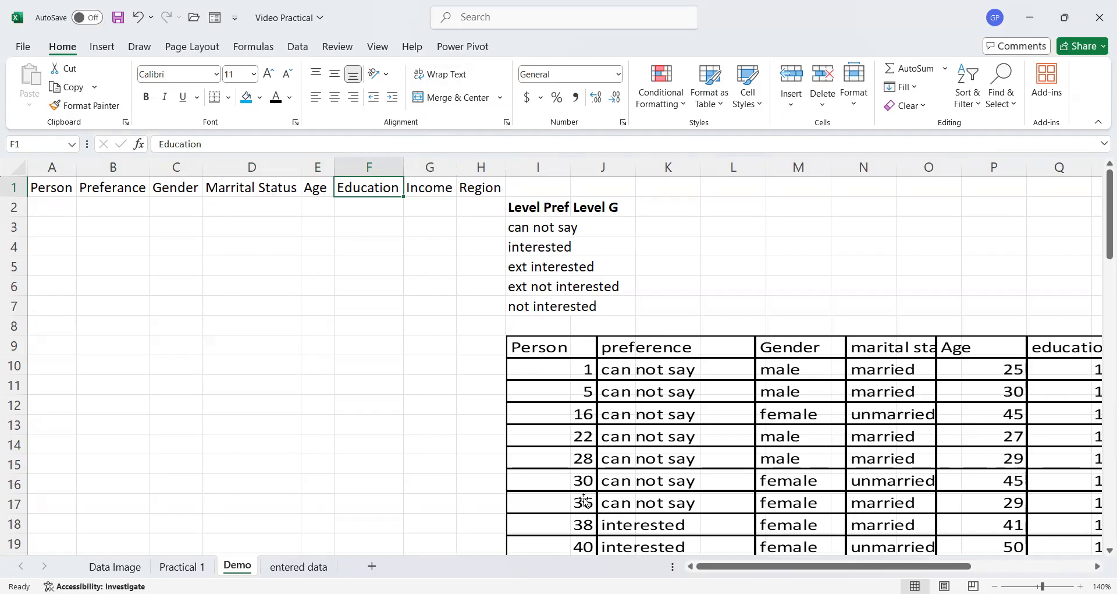
{"action": "scroll", "coordinate": [585, 502], "scroll_direction": "down", "scroll_amount": 13}
{"action": "scroll", "coordinate": [575, 532], "scroll_direction": "up", "scroll_amount": 13}
- Enter 1 and 2 as the first Person numbers in A2 and A3
{"action": "left_click", "coordinate": [53, 210]}
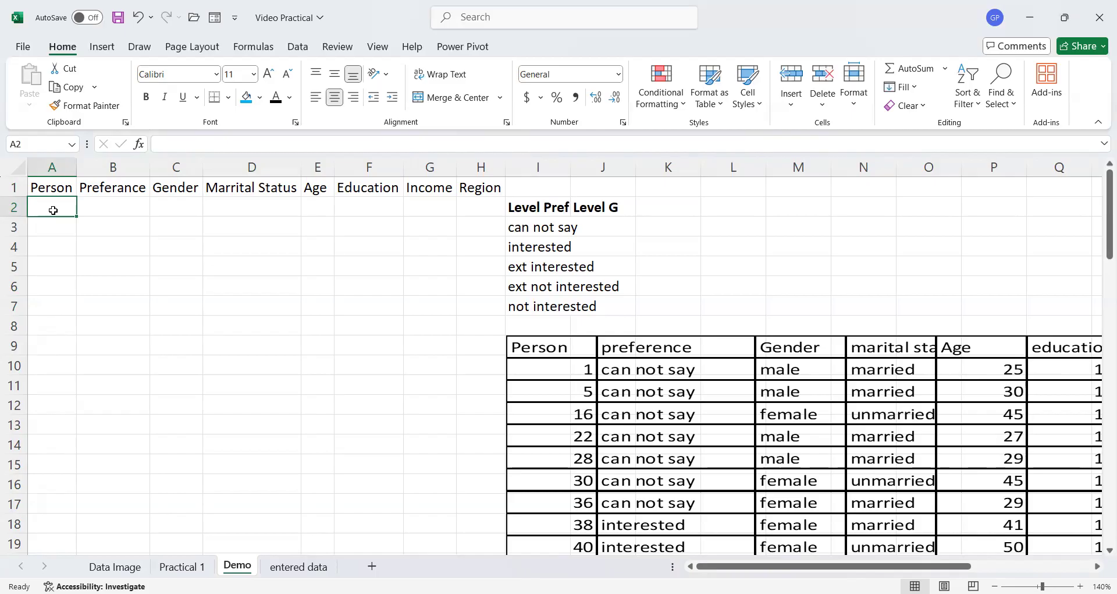
{"action": "type", "text": "1"}
{"action": "left_click", "coordinate": [54, 225]}
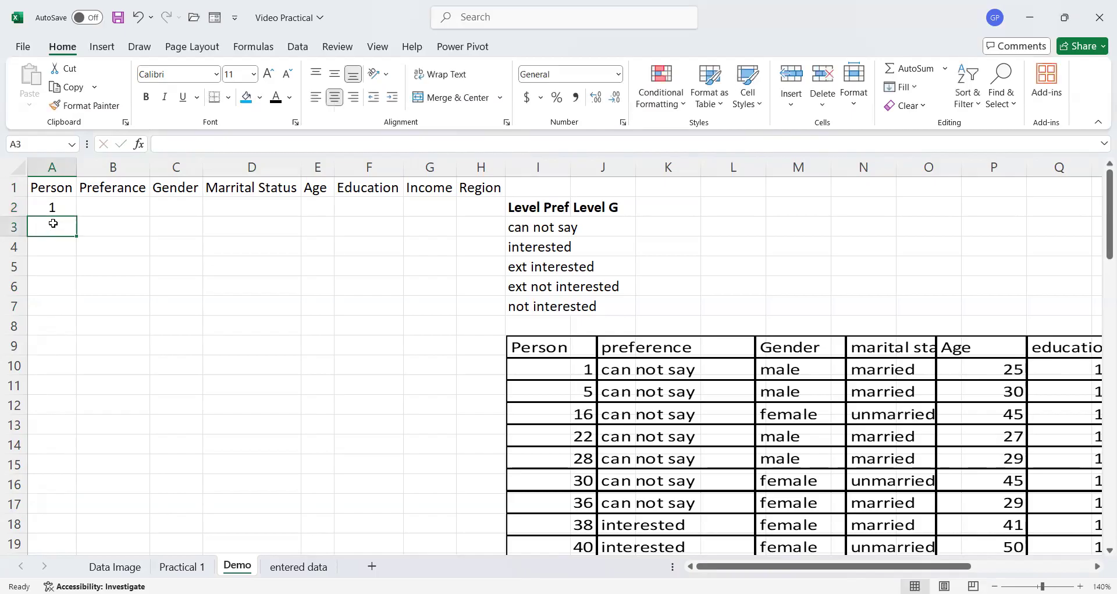
{"action": "type", "text": "2"}
{"action": "left_click", "coordinate": [52, 247]}
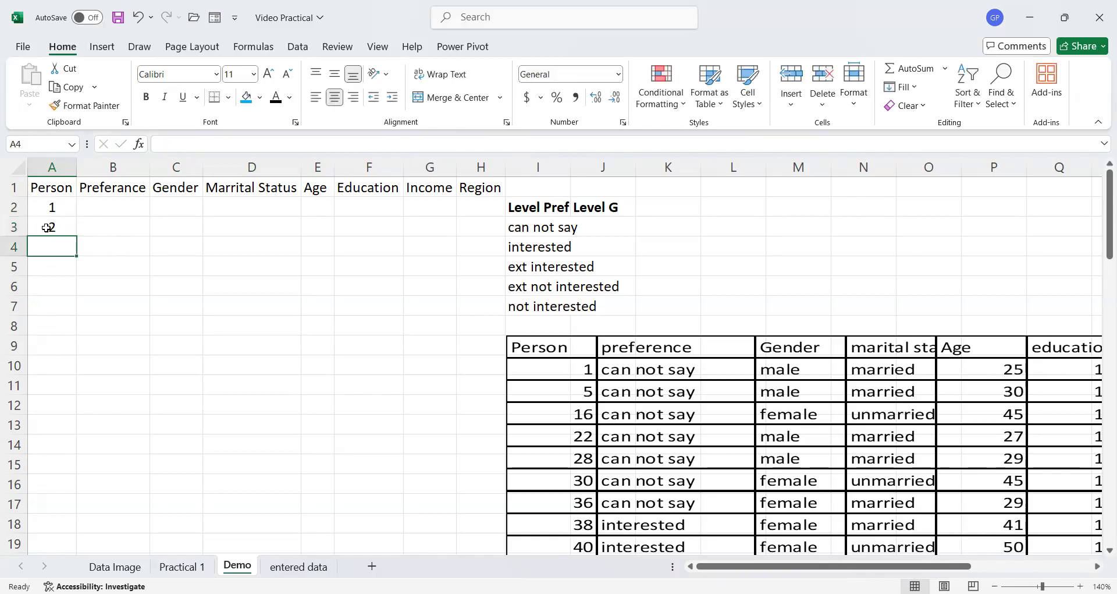
{"action": "left_click", "coordinate": [62, 205]}
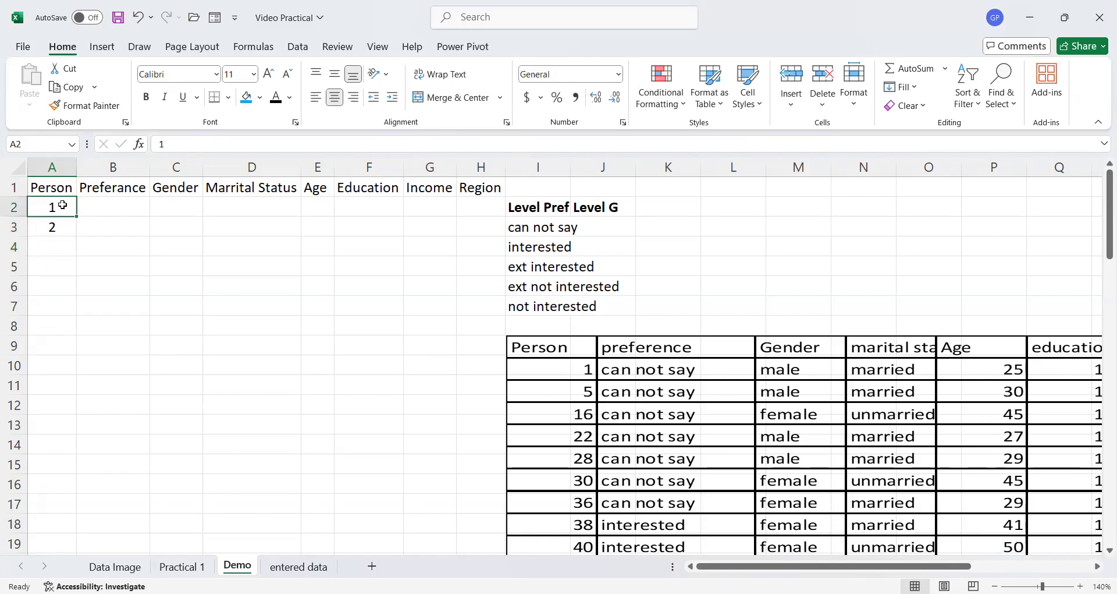
{"action": "left_click_drag", "start_coordinate": [62, 205], "coordinate": [66, 218]}
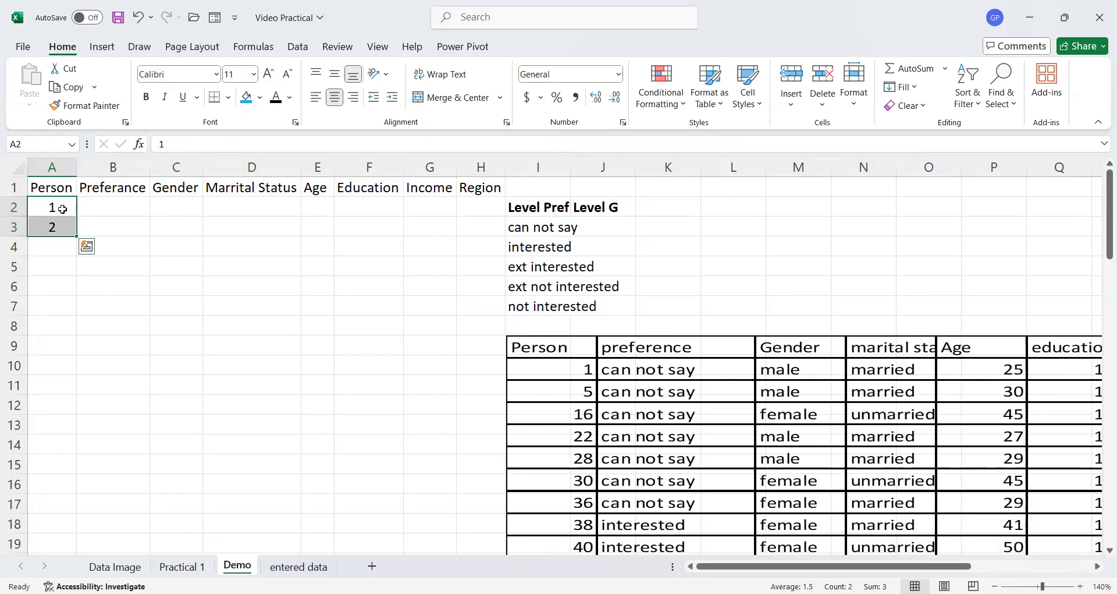
{"action": "left_click", "coordinate": [125, 206]}
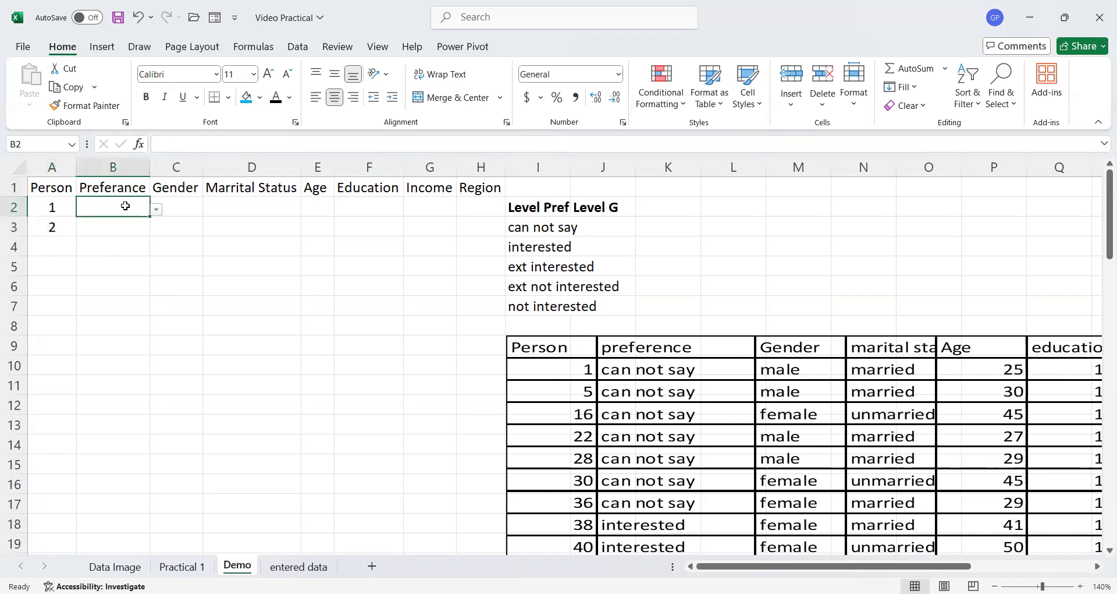
{"action": "left_click_drag", "start_coordinate": [126, 206], "coordinate": [172, 249]}
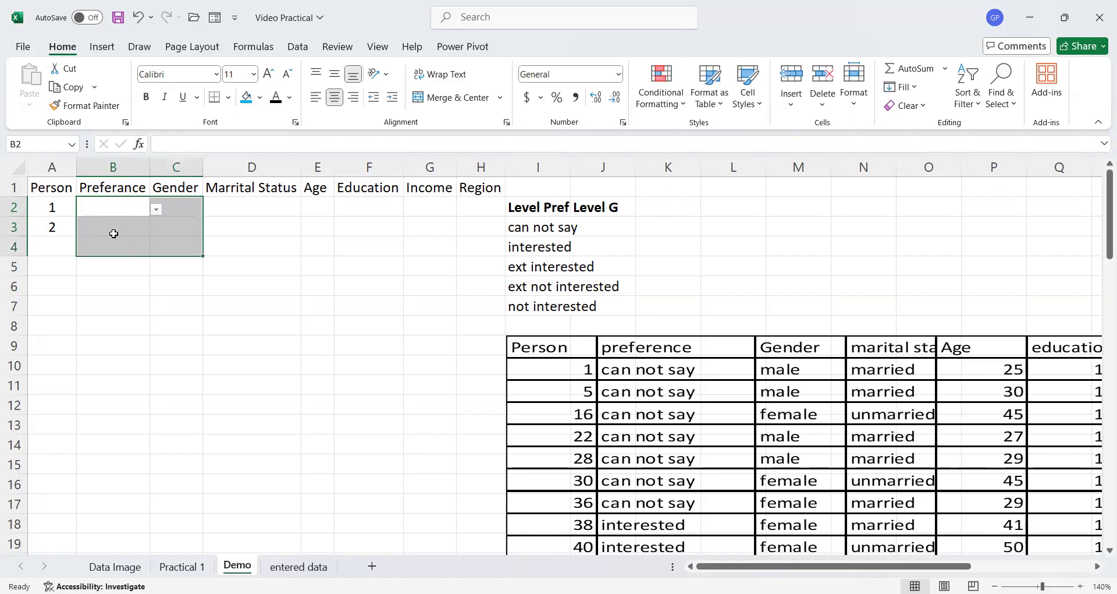
- Move the value in A2 down to A4 and re-enter 1 in A2
{"action": "left_click", "coordinate": [50, 208]}
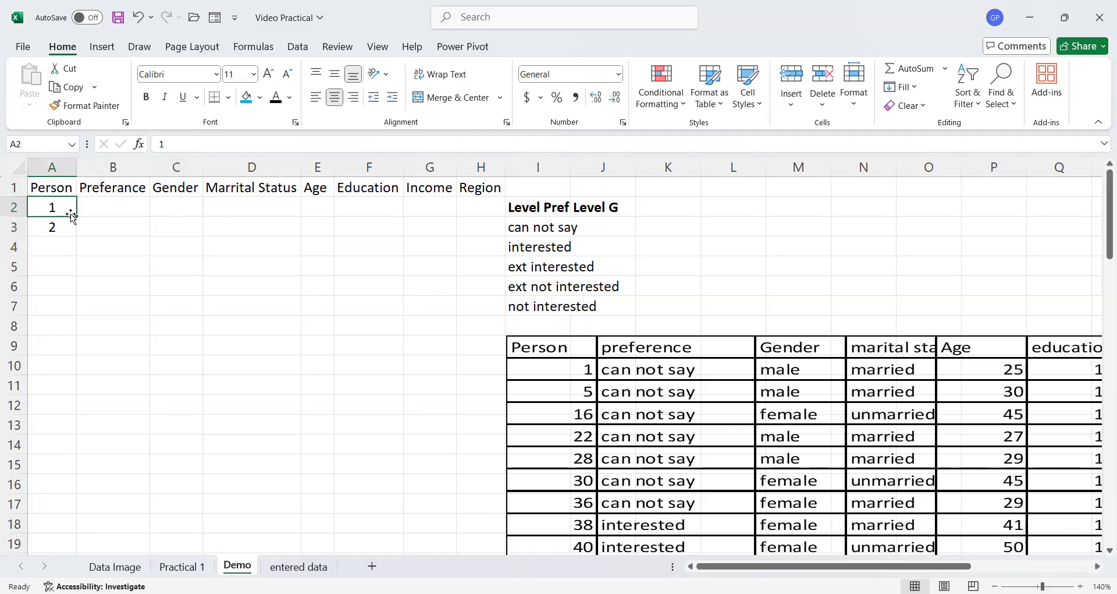
{"action": "left_click_drag", "start_coordinate": [71, 217], "coordinate": [70, 240]}
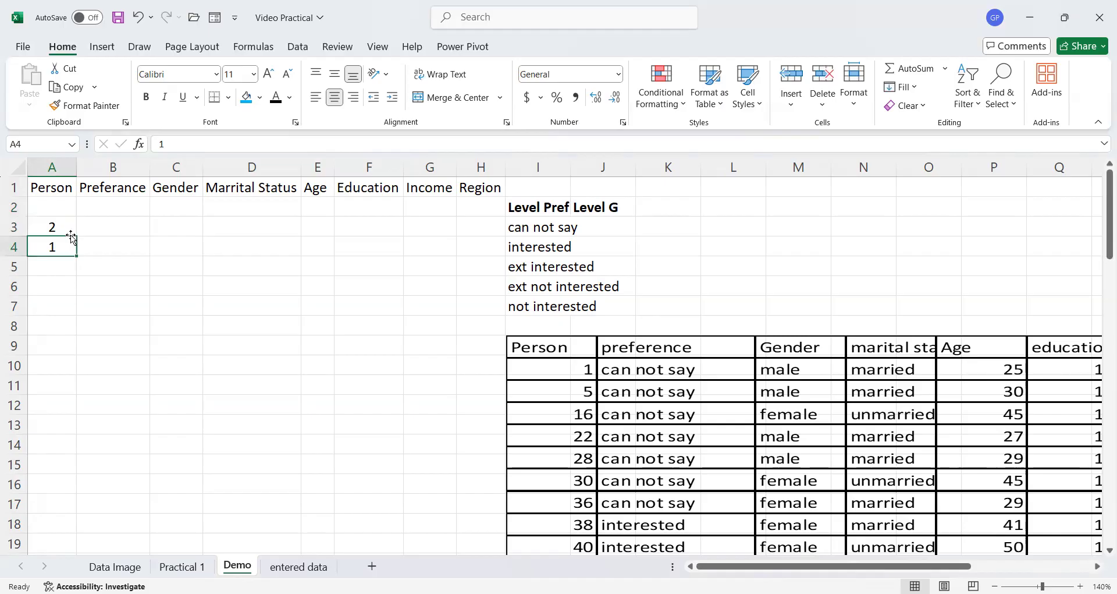
{"action": "left_click", "coordinate": [54, 204]}
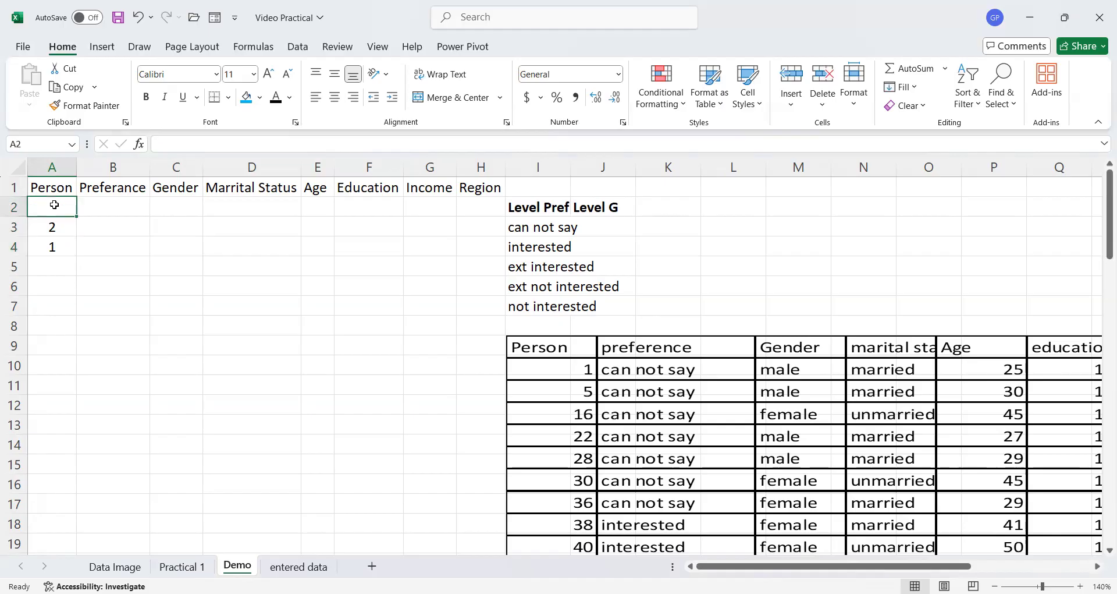
{"action": "type", "text": "1"}
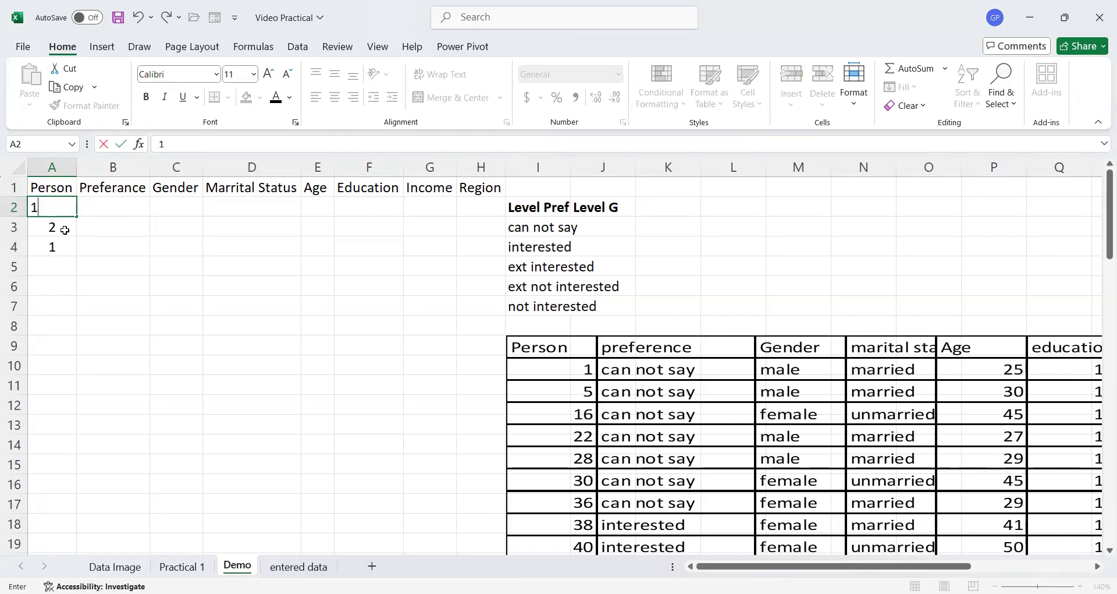
{"action": "key", "text": "Return"}
- Fill the value 1 down from A2 to A4
{"action": "left_click_drag", "start_coordinate": [65, 207], "coordinate": [66, 229]}
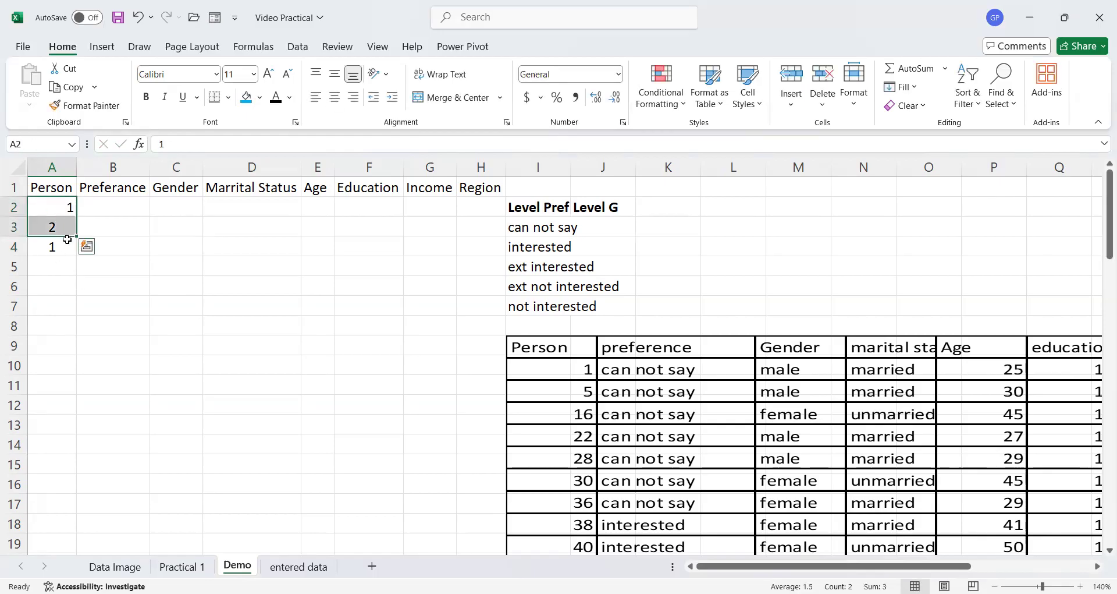
{"action": "left_click", "coordinate": [63, 206]}
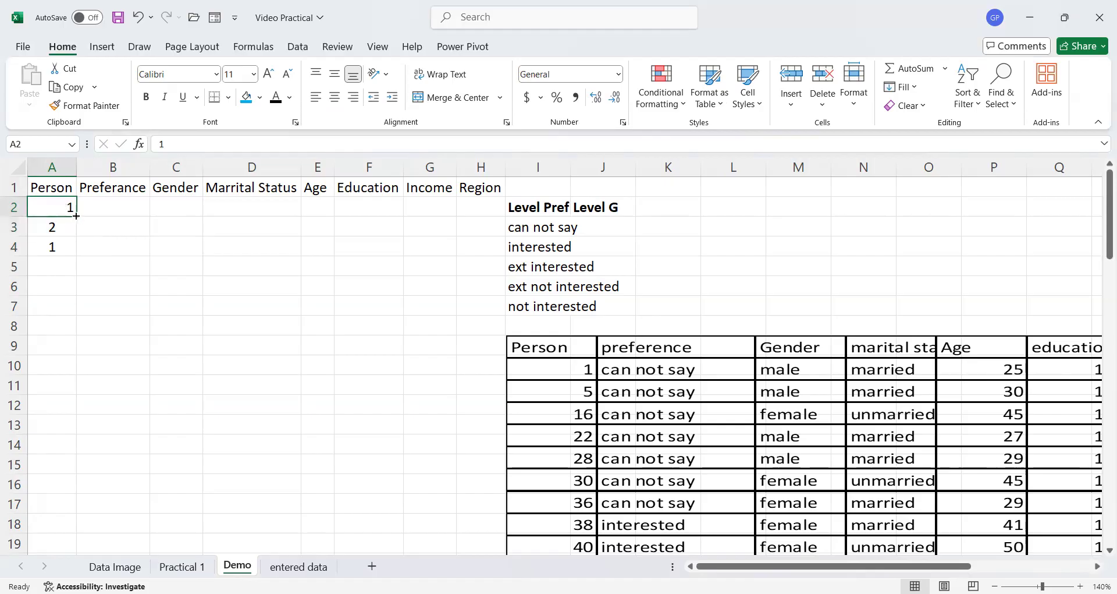
{"action": "left_click_drag", "start_coordinate": [75, 216], "coordinate": [78, 256]}
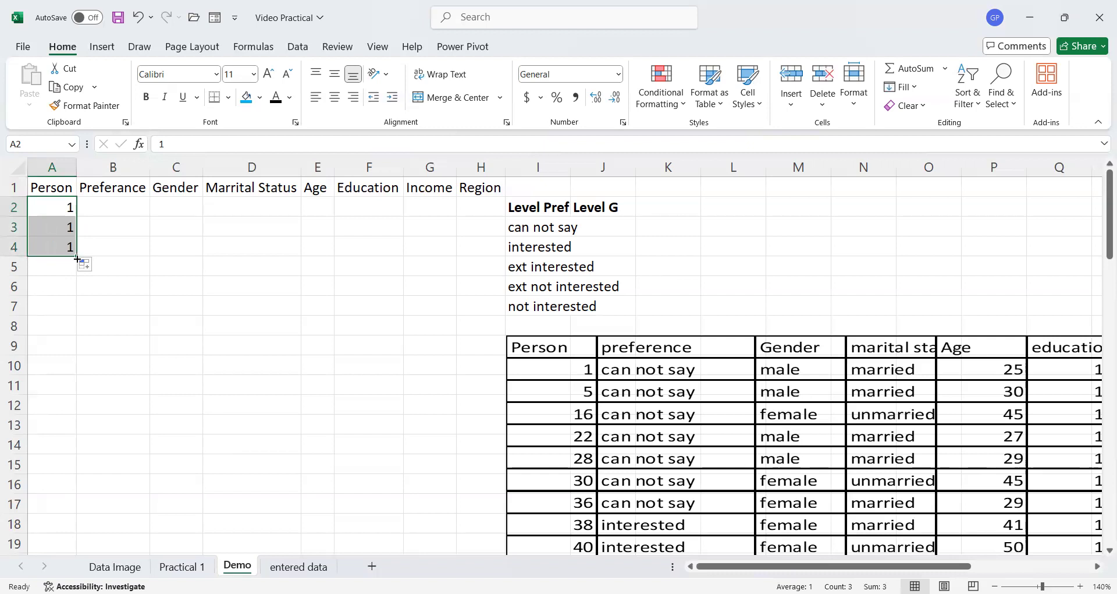
- Enter 2 in A3 and fill the Person series down to A12 as 1 to 11
{"action": "left_click", "coordinate": [64, 206]}
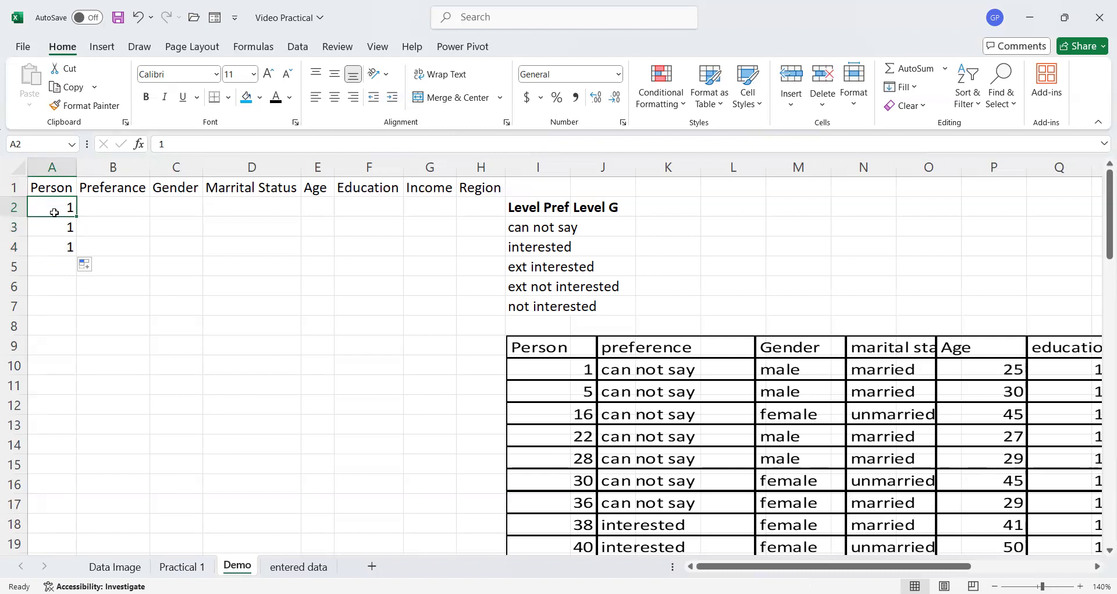
{"action": "left_click", "coordinate": [55, 229]}
{"action": "type", "text": "2"}
{"action": "key", "text": "Return"}
{"action": "left_click_drag", "start_coordinate": [54, 207], "coordinate": [60, 230]}
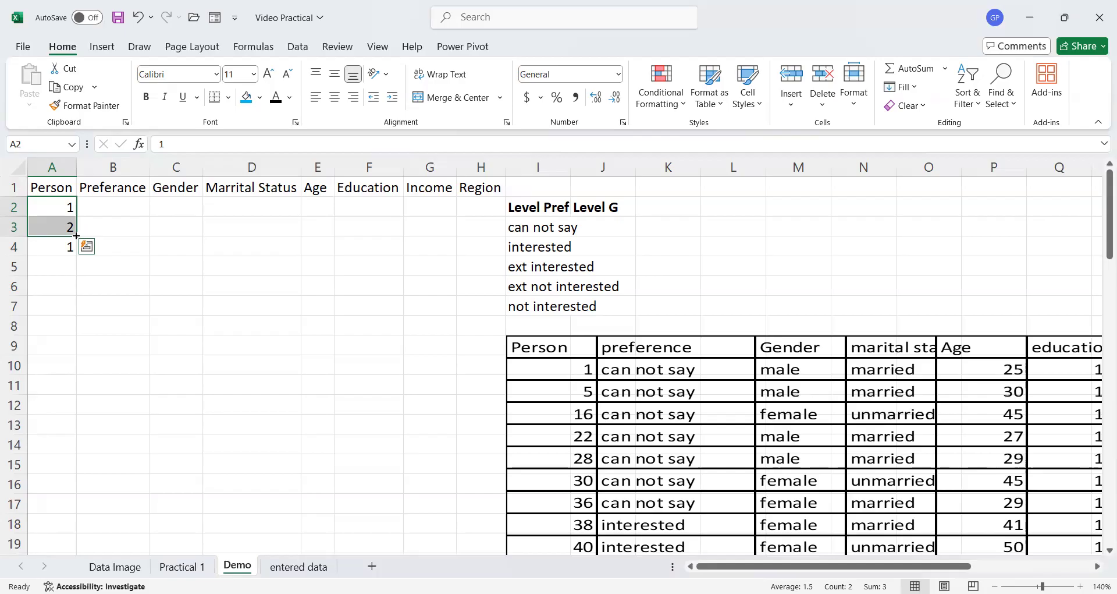
{"action": "left_click_drag", "start_coordinate": [76, 236], "coordinate": [85, 402]}
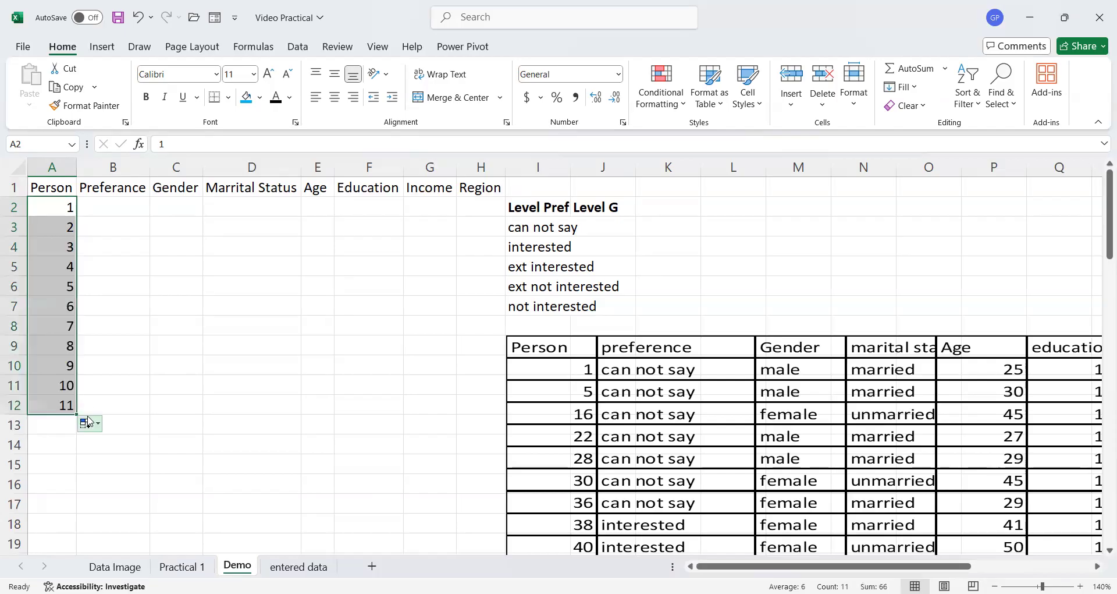
- Enter 3 in A3 and fill A2:A12 with the odd series 1 to 21
{"action": "left_click", "coordinate": [54, 225]}
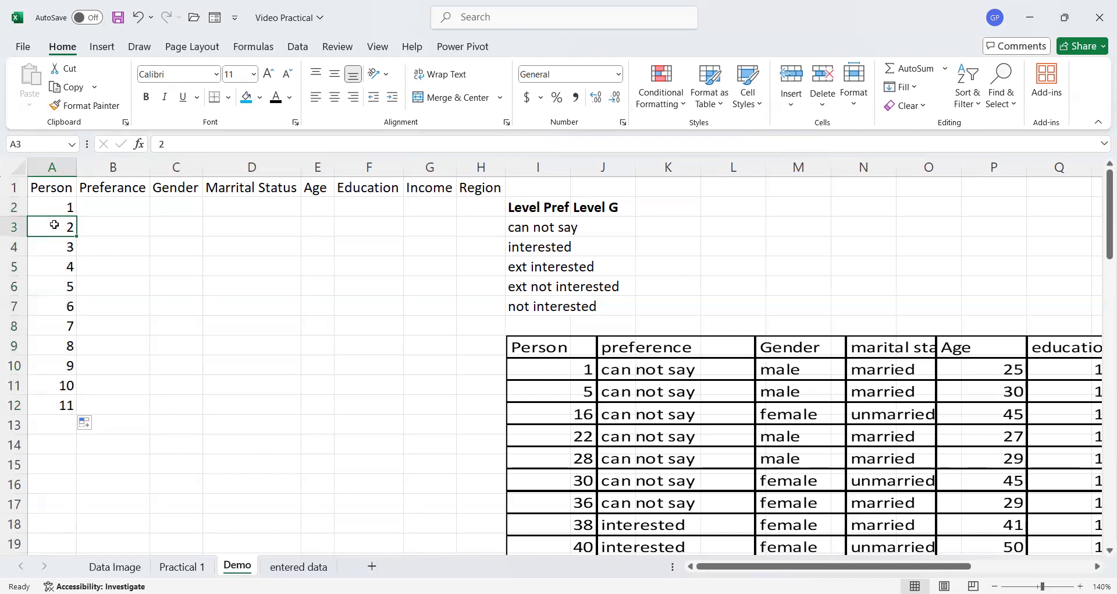
{"action": "type", "text": "3"}
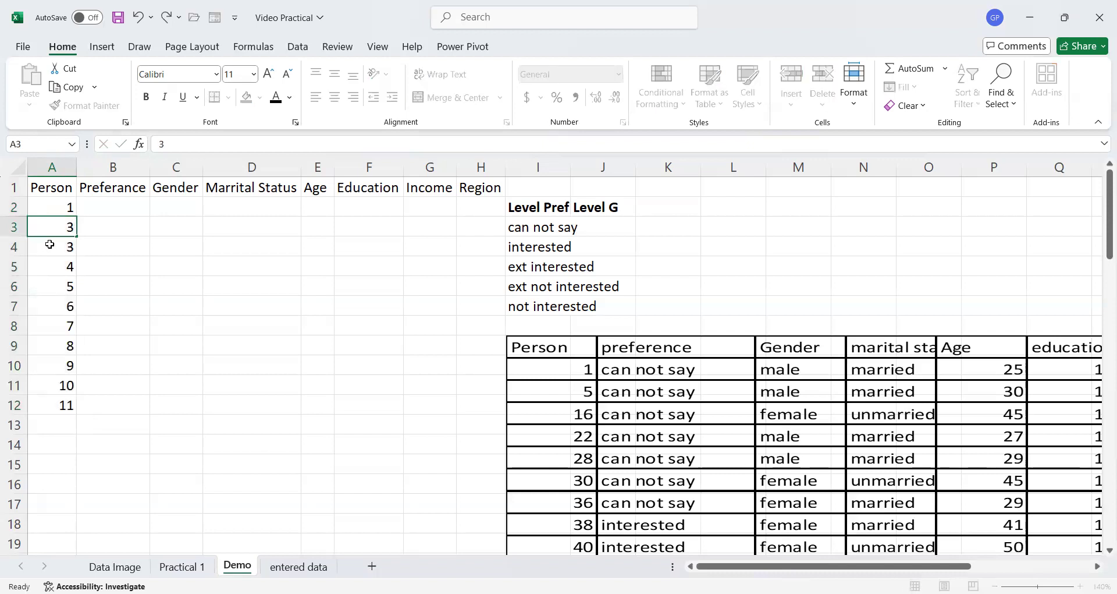
{"action": "left_click", "coordinate": [51, 245]}
{"action": "left_click_drag", "start_coordinate": [53, 208], "coordinate": [74, 406]}
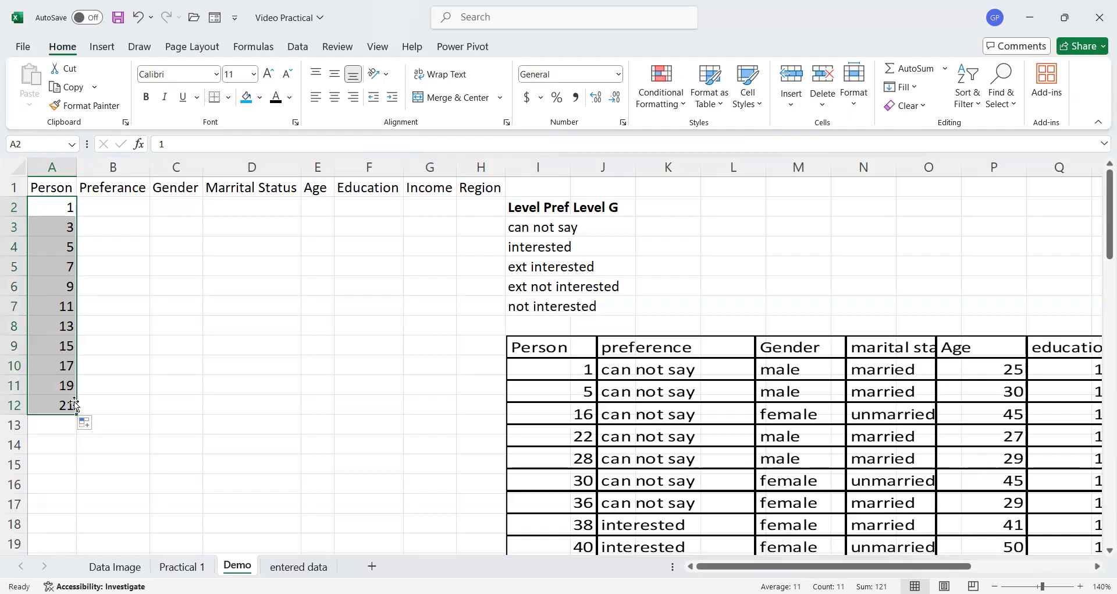
- Re-enter 1 in A2 and 5 in A3 to start a new Person series
{"action": "left_click", "coordinate": [57, 206]}
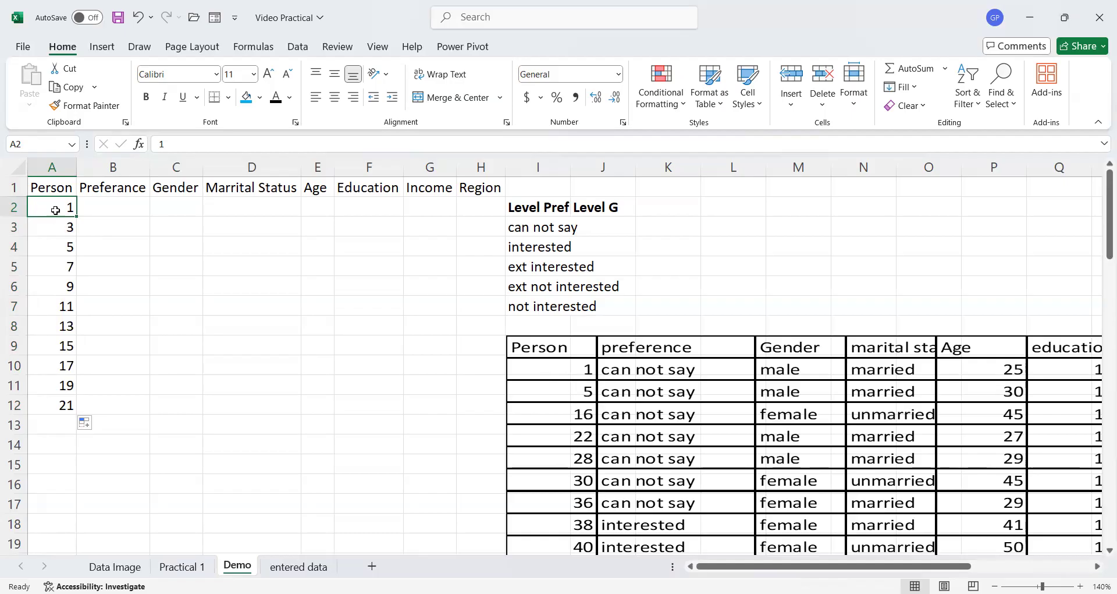
{"action": "type", "text": "1"}
{"action": "key", "text": "Return"}
{"action": "type", "text": "5"}
{"action": "key", "text": "Return"}
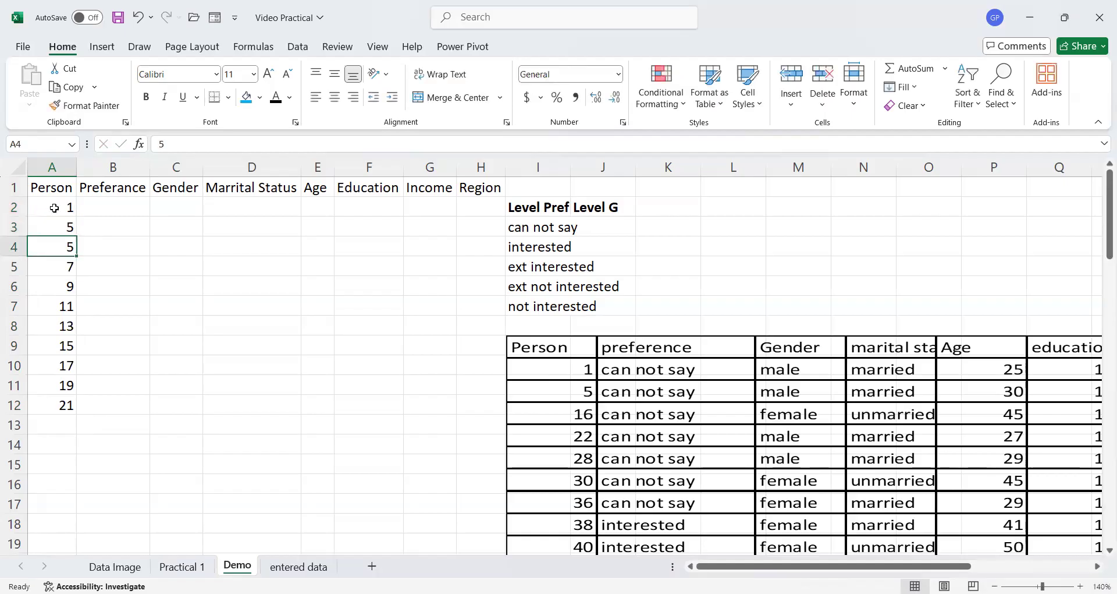
- Enter the Person IDs 16, 22, 28, 30, 36 and 38 in A4 through A9
{"action": "type", "text": "16"}
{"action": "key", "text": "Return"}
{"action": "type", "text": "2"}
{"action": "key", "text": "Return"}
{"action": "key", "text": "Up"}
{"action": "type", "text": "22"}
{"action": "key", "text": "Return"}
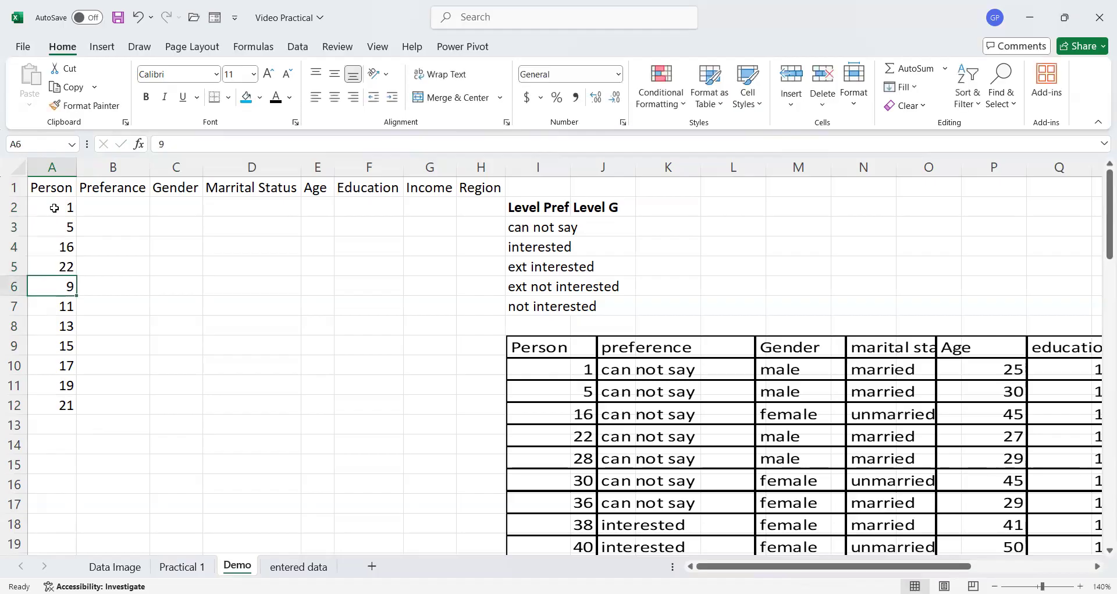
{"action": "type", "text": "28"}
{"action": "key", "text": "Return"}
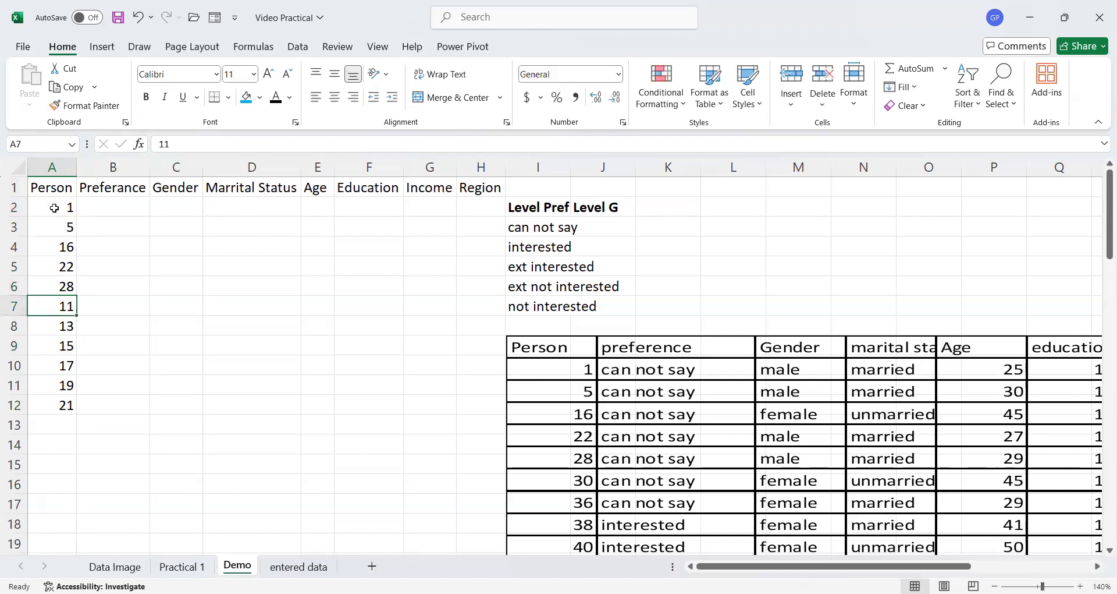
{"action": "type", "text": "30"}
{"action": "key", "text": "Return"}
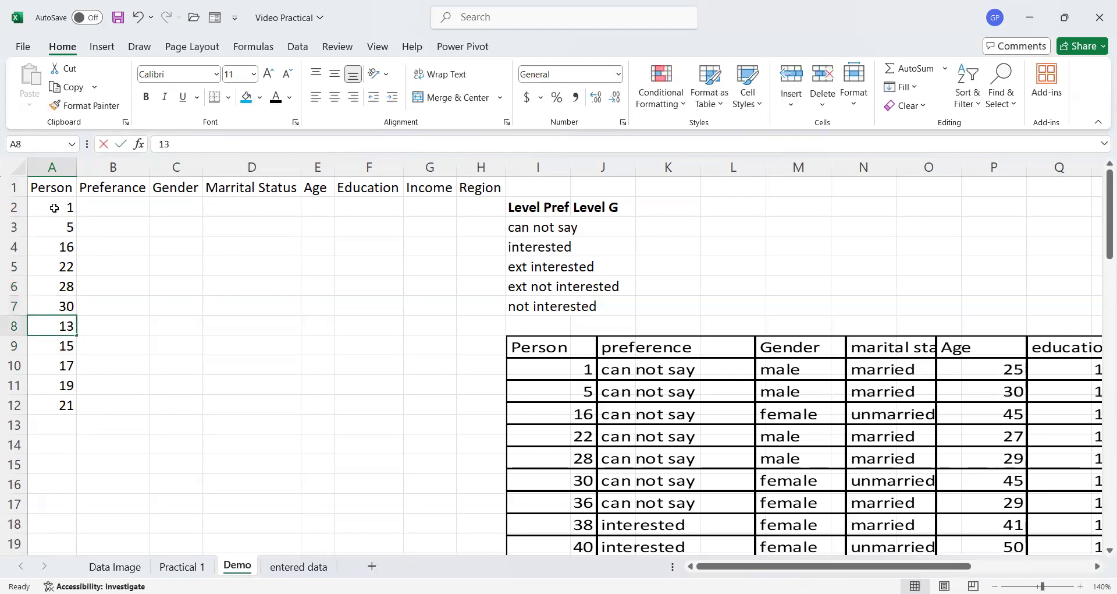
{"action": "type", "text": "36"}
{"action": "key", "text": "Return"}
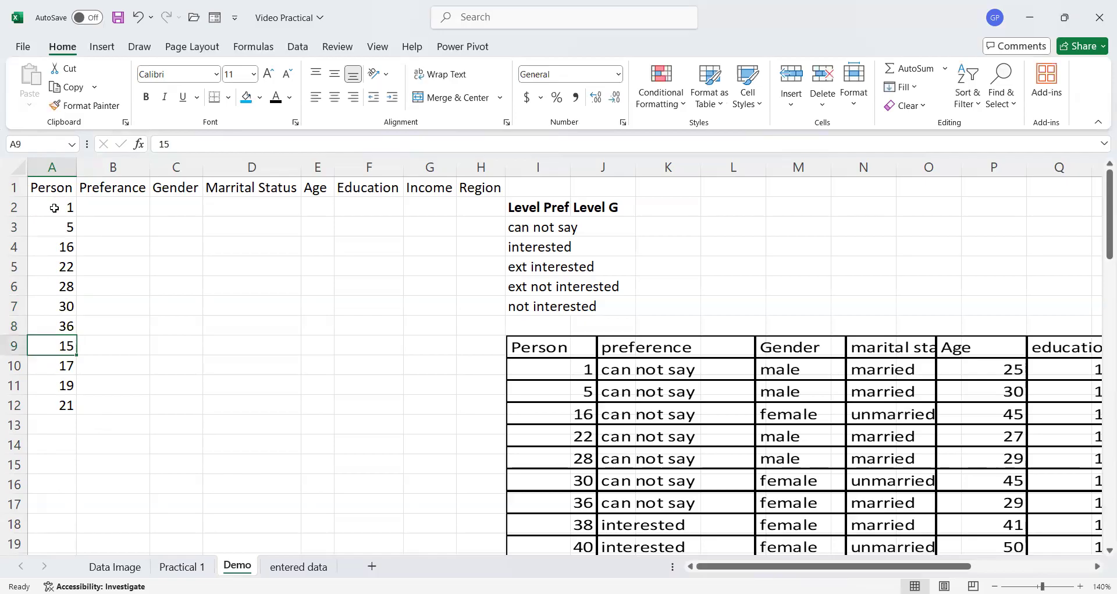
{"action": "type", "text": "38"}
{"action": "key", "text": "Return"}
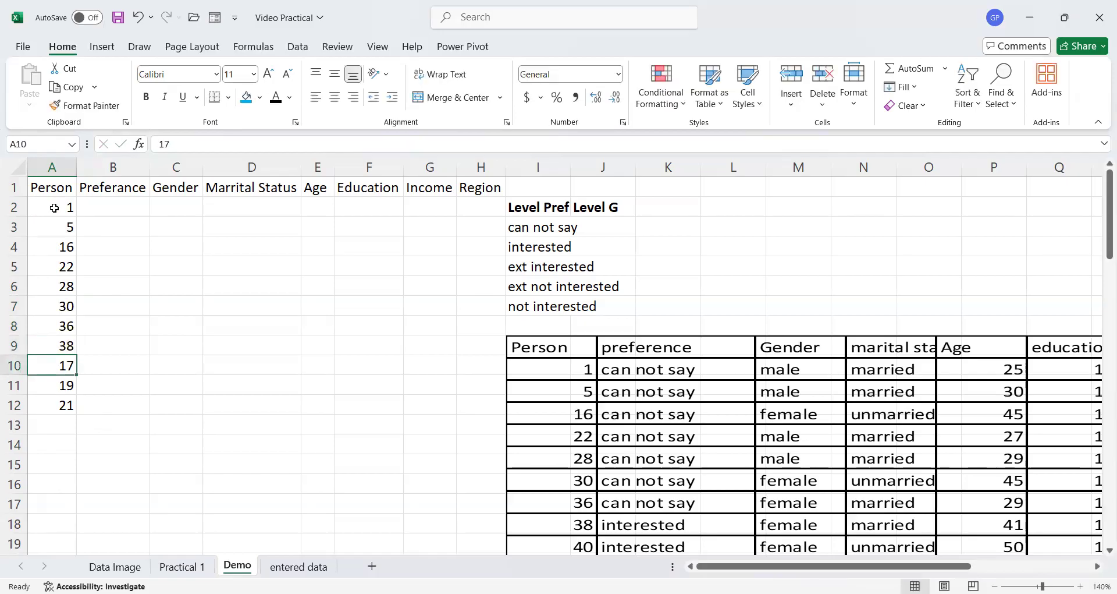
- Clear the leftover Person values from A10:A12
{"action": "key", "text": "shift+Down"}
{"action": "key", "text": "shift+Down"}
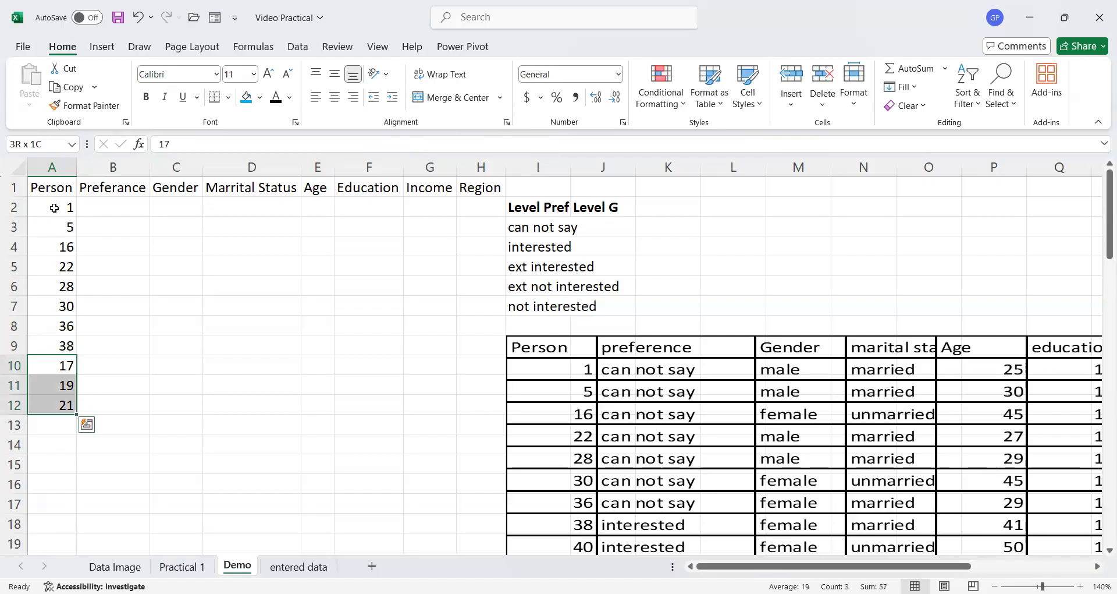
{"action": "key", "text": "Delete"}
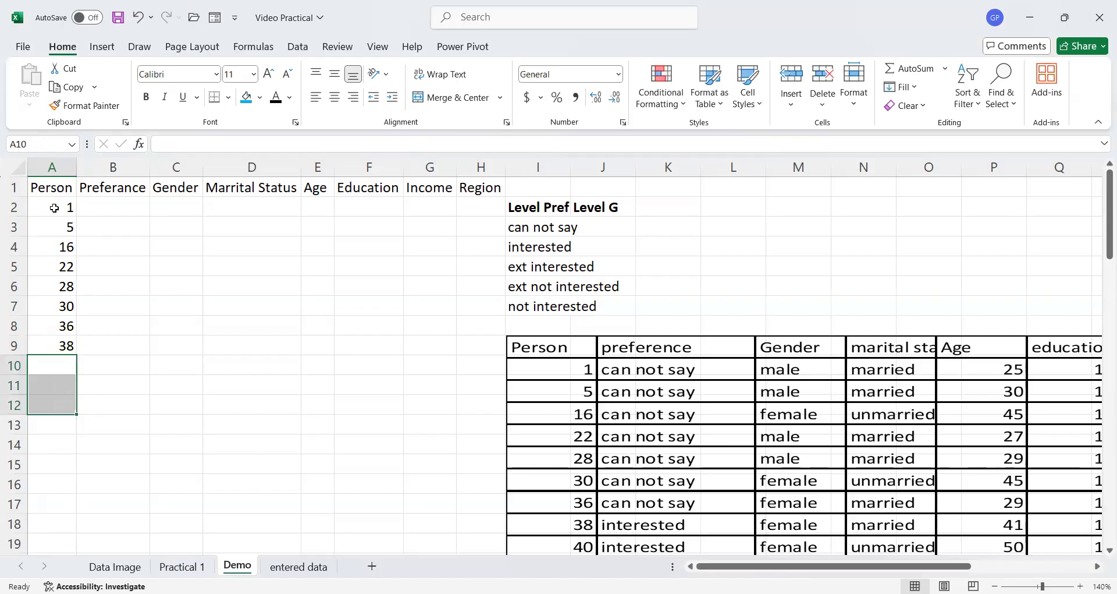
- Enter the test values can, Can, Can and can in D3 through D6 of the Marrital Status column
{"action": "left_click", "coordinate": [120, 205]}
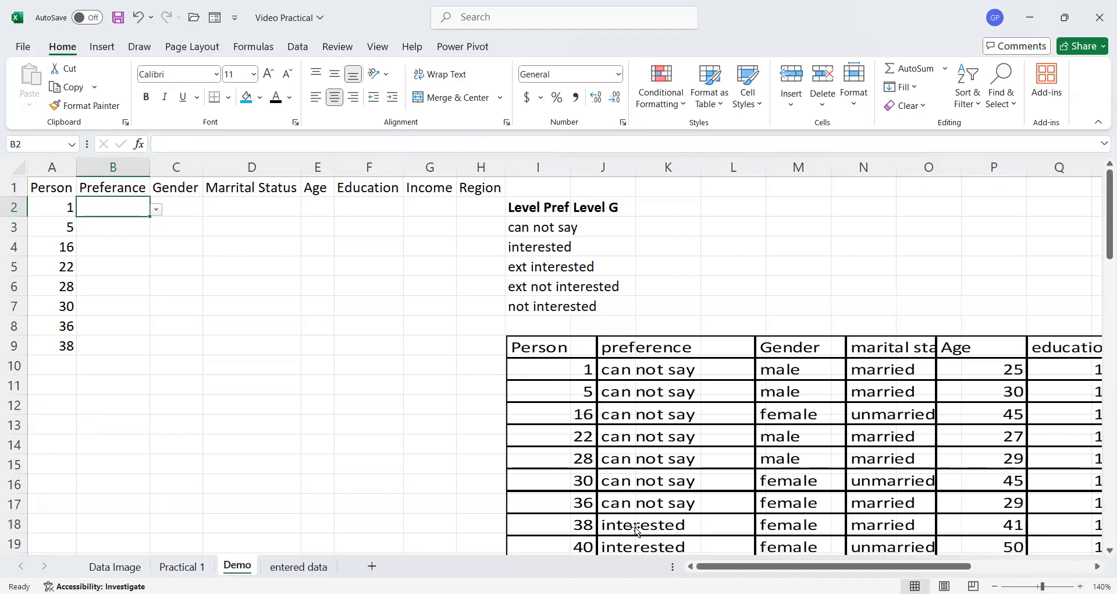
{"action": "scroll", "coordinate": [637, 530], "scroll_direction": "down", "scroll_amount": 2}
{"action": "scroll", "coordinate": [637, 529], "scroll_direction": "down", "scroll_amount": 4}
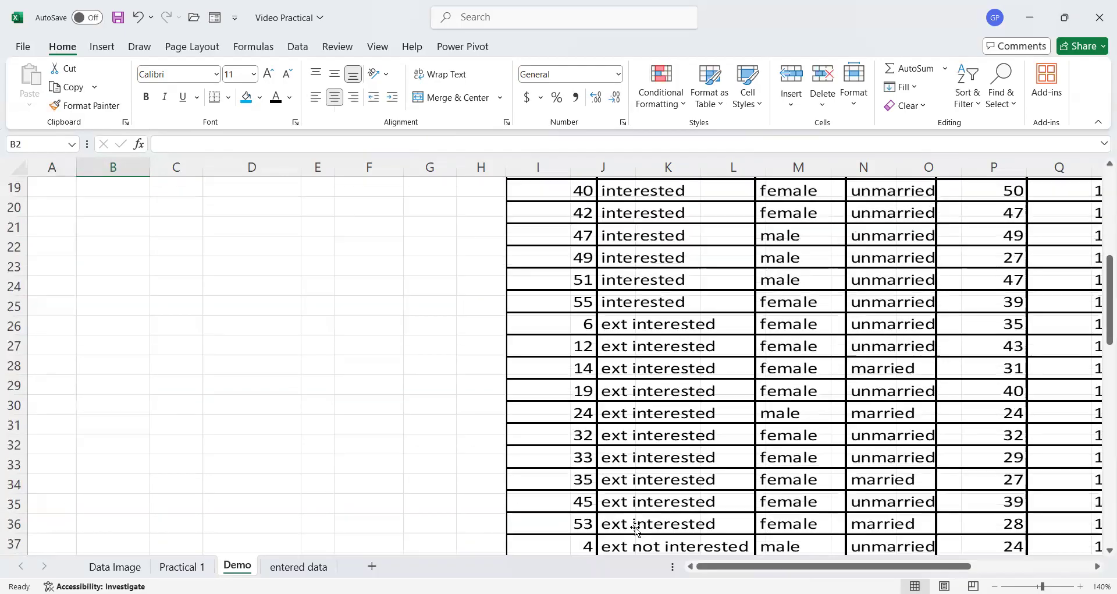
{"action": "scroll", "coordinate": [637, 530], "scroll_direction": "up", "scroll_amount": 6}
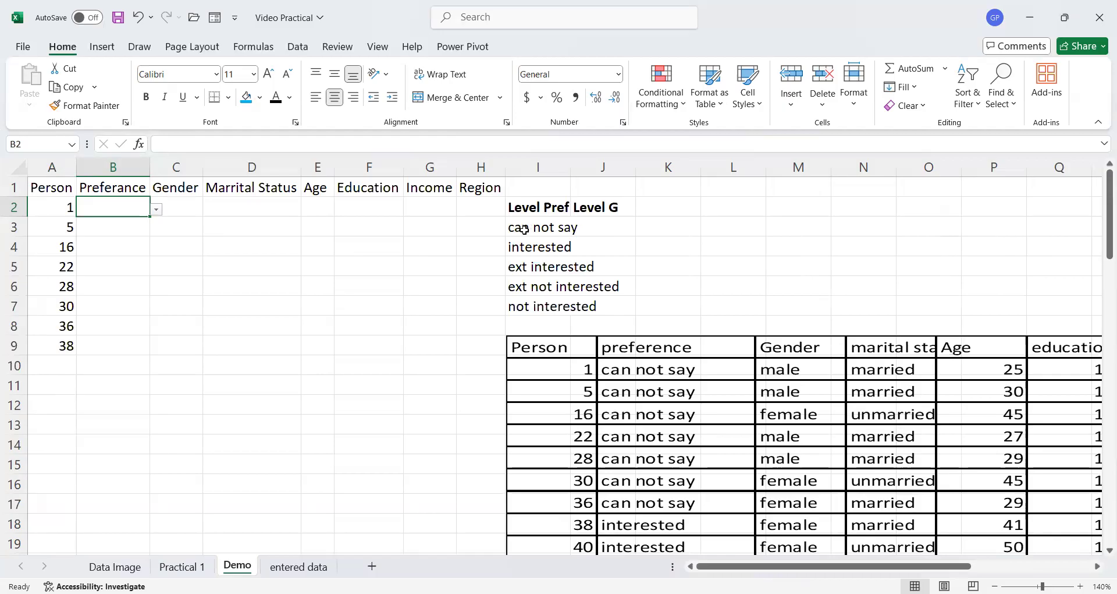
{"action": "left_click", "coordinate": [247, 226]}
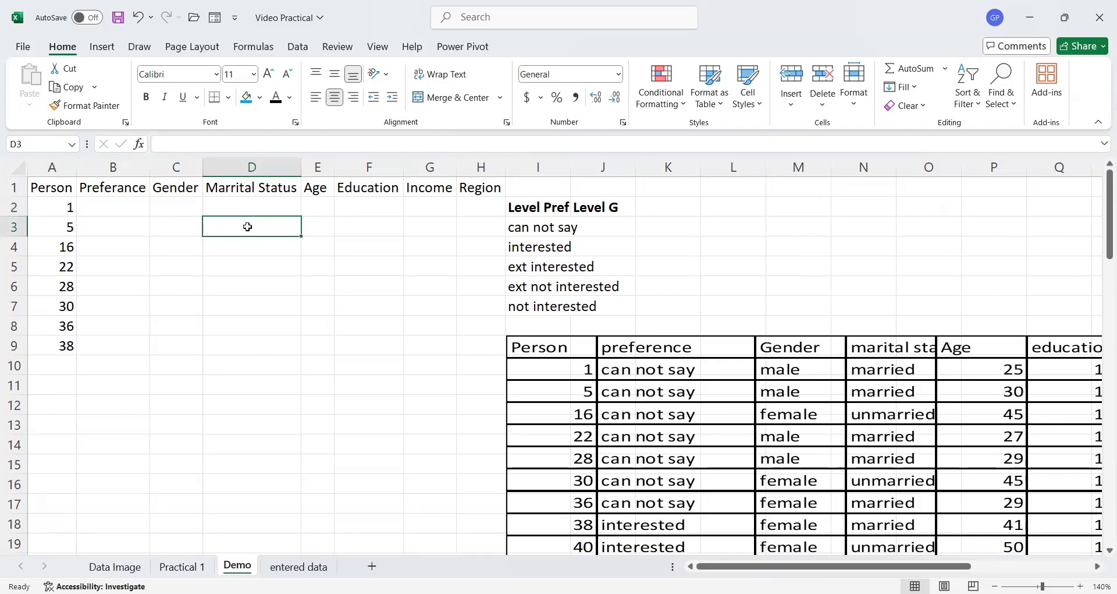
{"action": "type", "text": "can"}
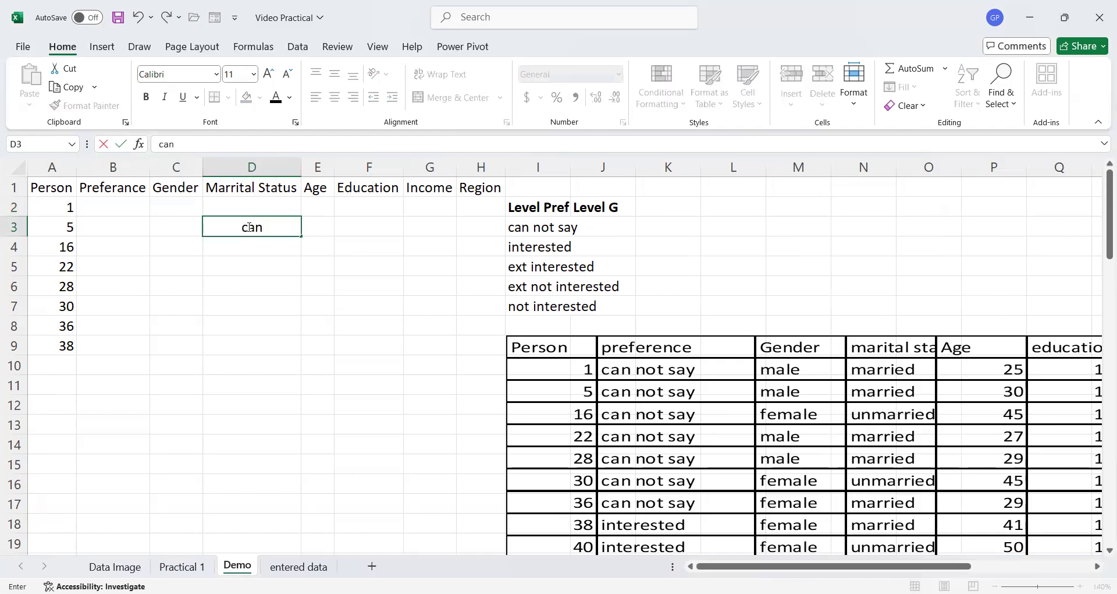
{"action": "key", "text": "Return"}
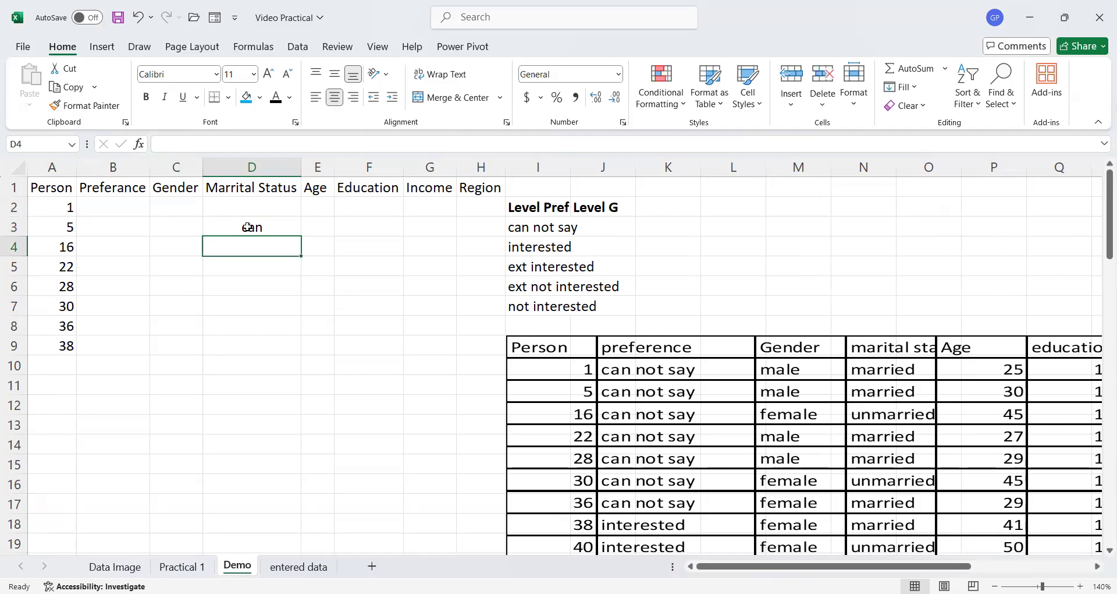
{"action": "type", "text": "Can"}
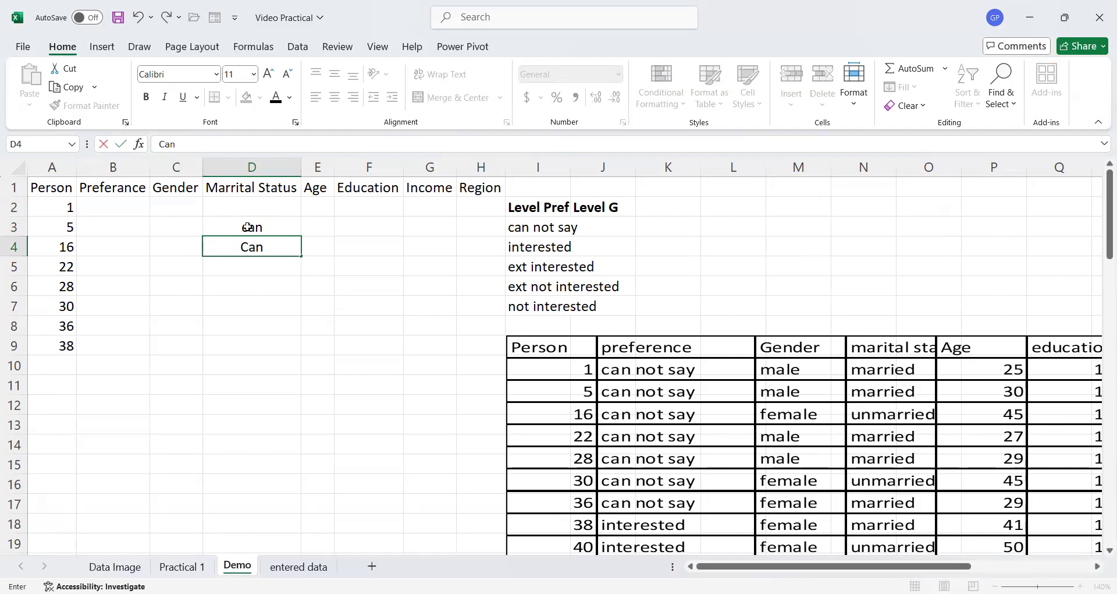
{"action": "key", "text": "Return"}
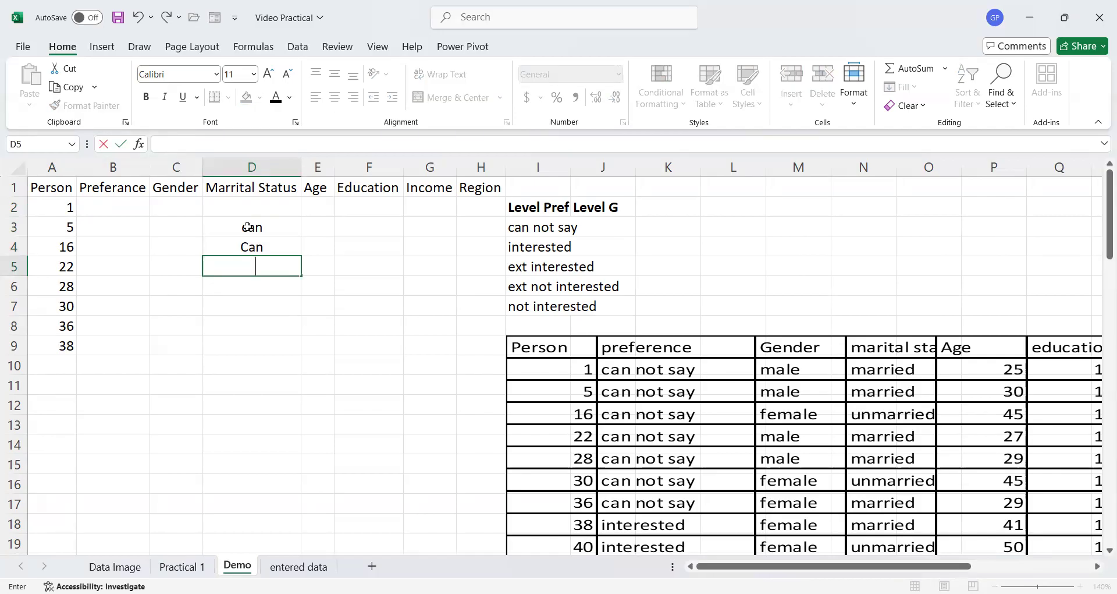
{"action": "type", "text": "Can"}
{"action": "key", "text": "Return"}
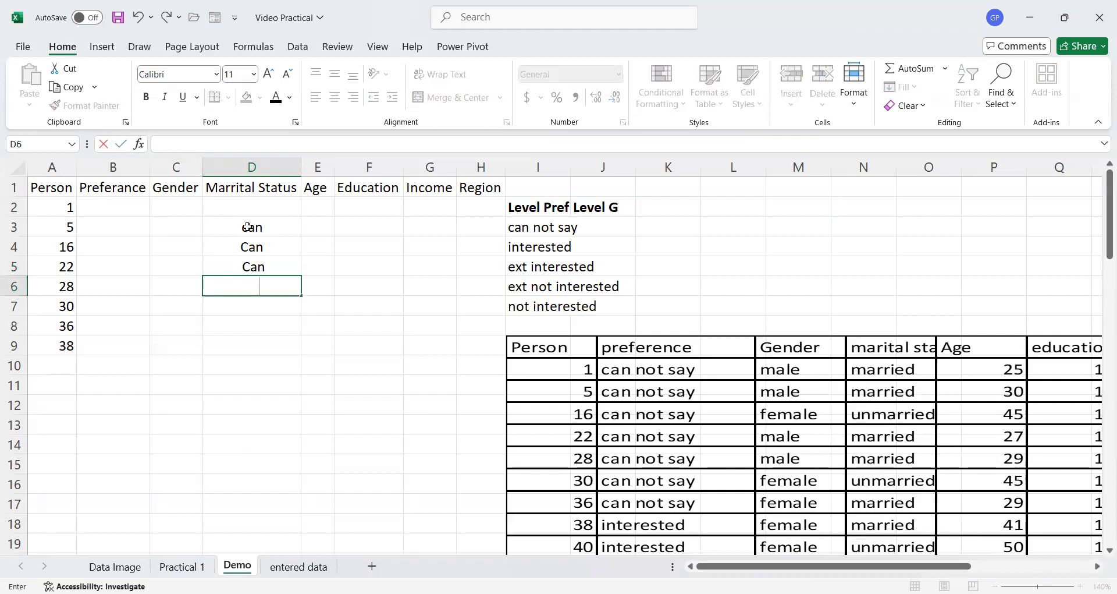
{"action": "type", "text": "can"}
{"action": "left_click", "coordinate": [254, 373]}
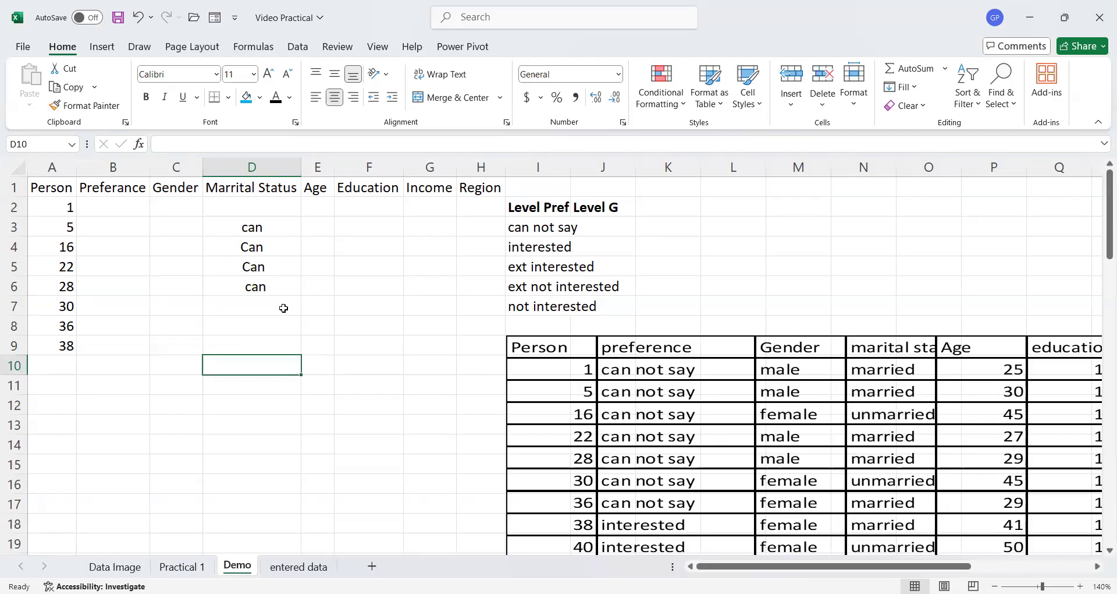
- Search the sheet for can with Find, stepping through each match
{"action": "key", "text": "ctrl+f"}
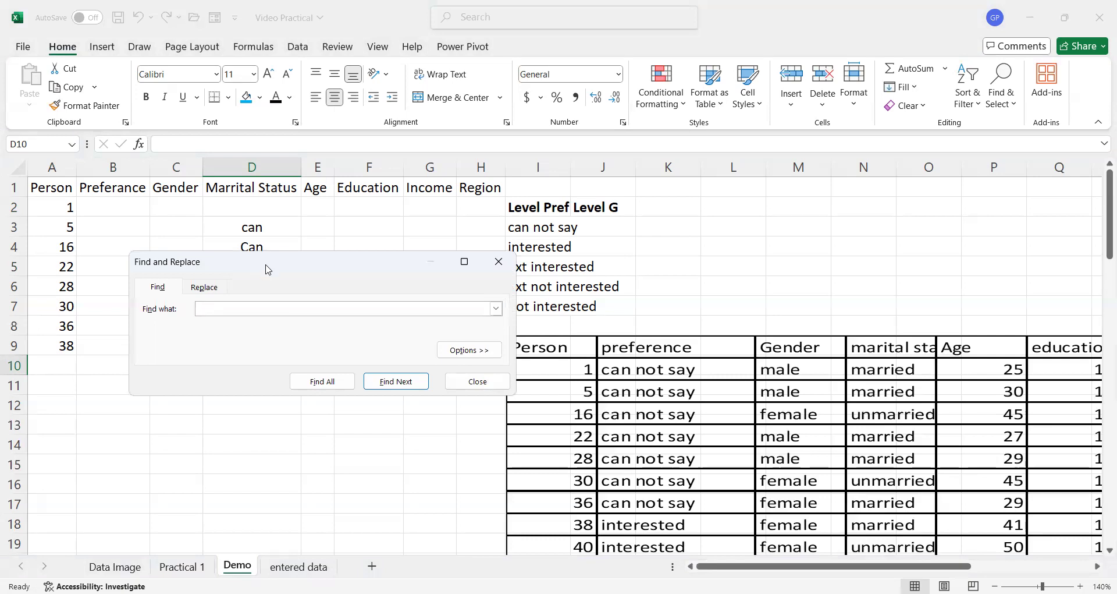
{"action": "left_click_drag", "start_coordinate": [265, 265], "coordinate": [531, 159]}
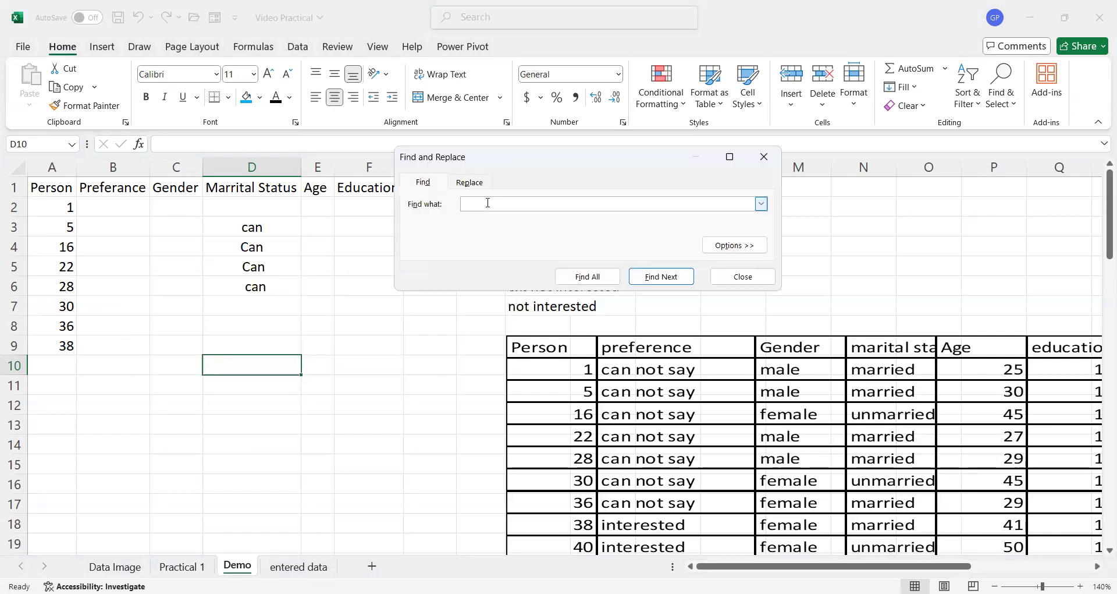
{"action": "type", "text": "an"}
{"action": "left_click", "coordinate": [669, 280]}
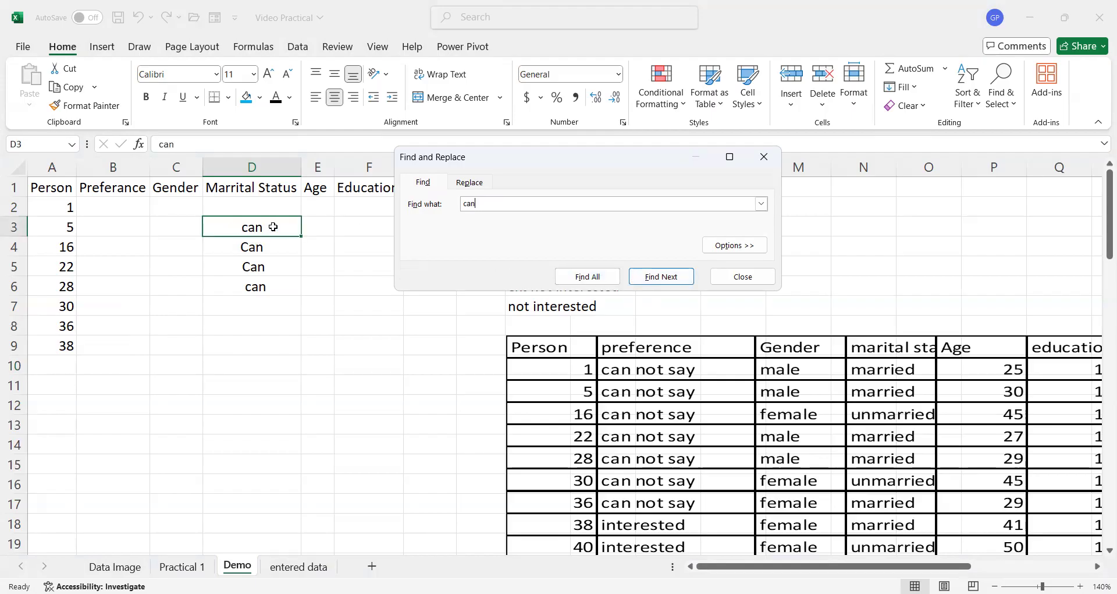
{"action": "left_click", "coordinate": [663, 279]}
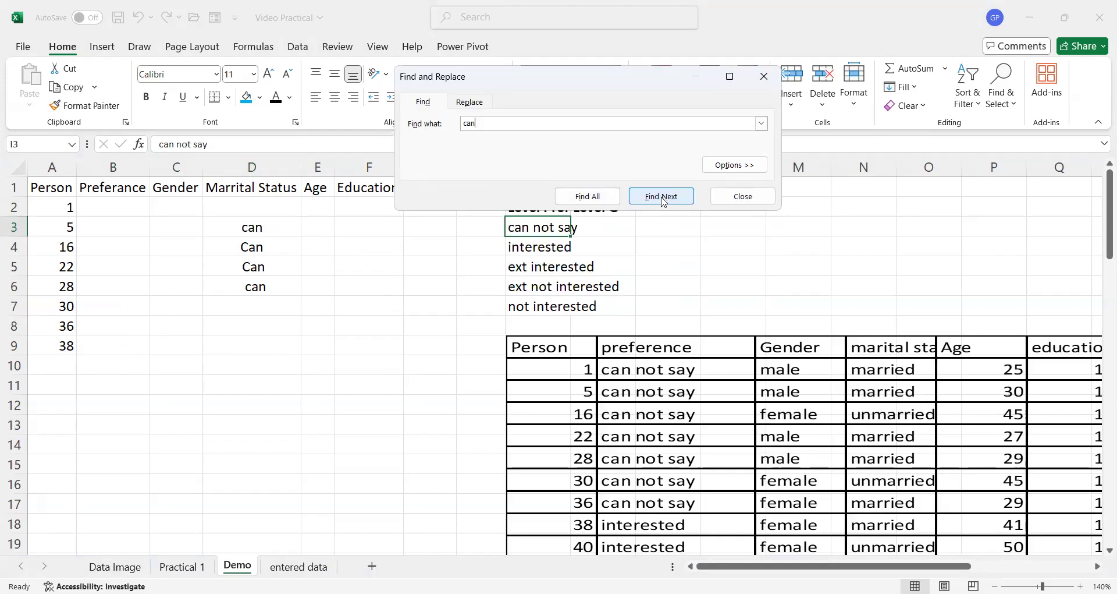
{"action": "left_click", "coordinate": [663, 198]}
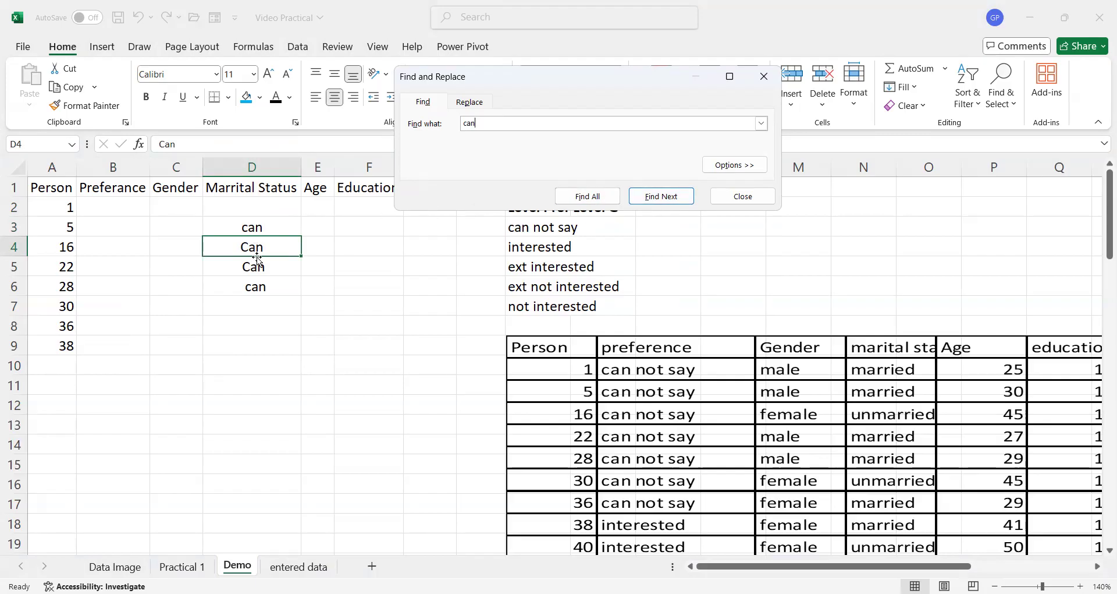
{"action": "left_click", "coordinate": [674, 198]}
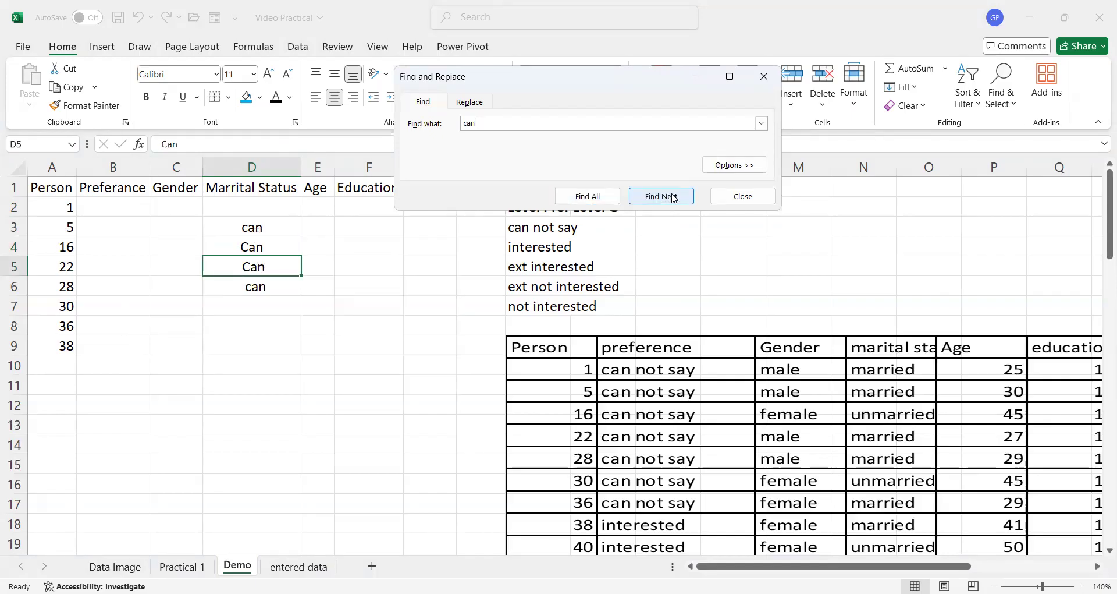
{"action": "left_click", "coordinate": [673, 198]}
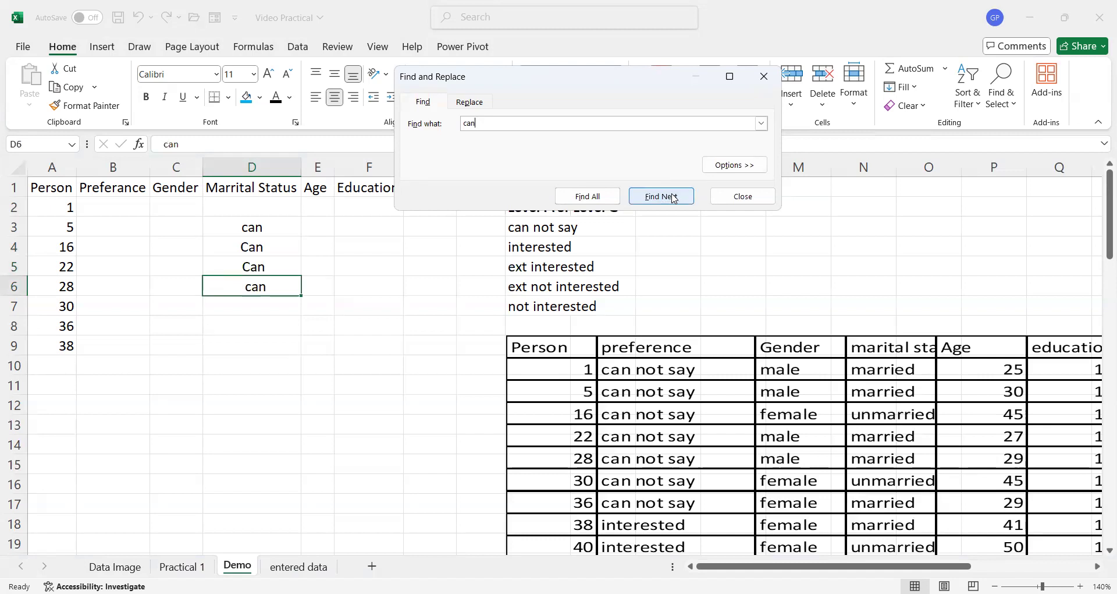
{"action": "left_click", "coordinate": [673, 198]}
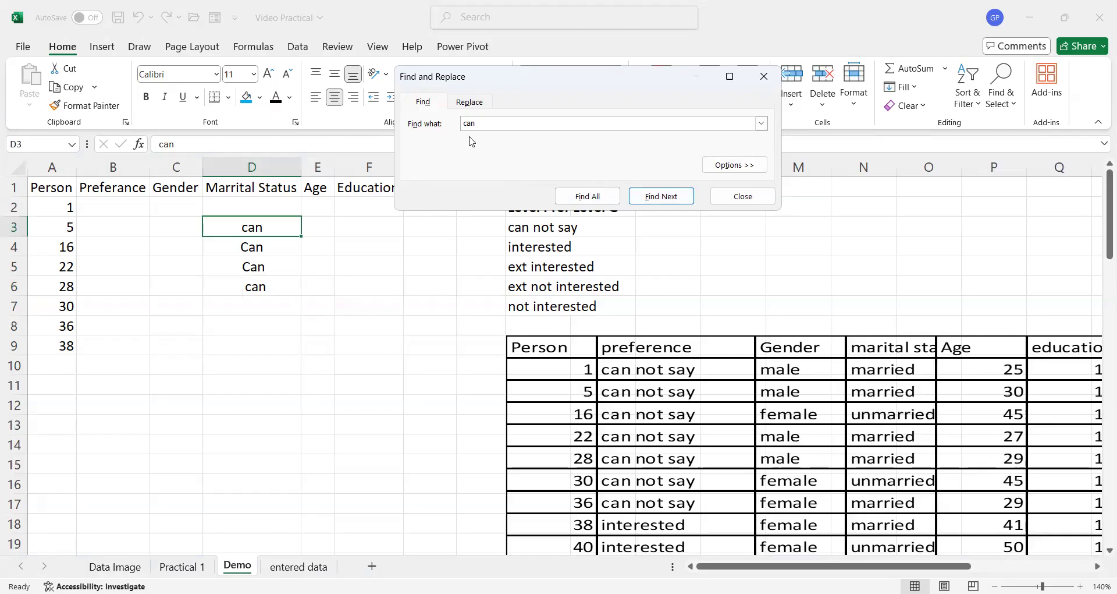
- Turn on Match case and step through the case-sensitive matches for can, then close the Find dialog
{"action": "left_click", "coordinate": [715, 168]}
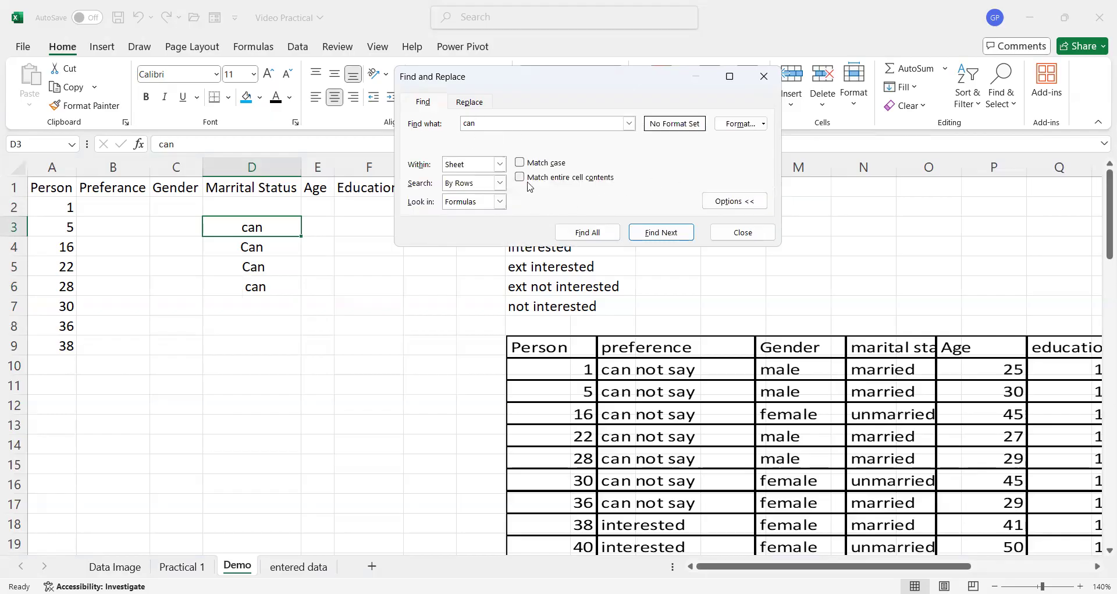
{"action": "left_click", "coordinate": [521, 163]}
{"action": "left_click", "coordinate": [656, 235]}
{"action": "left_click", "coordinate": [664, 198]}
{"action": "left_click", "coordinate": [664, 198]}
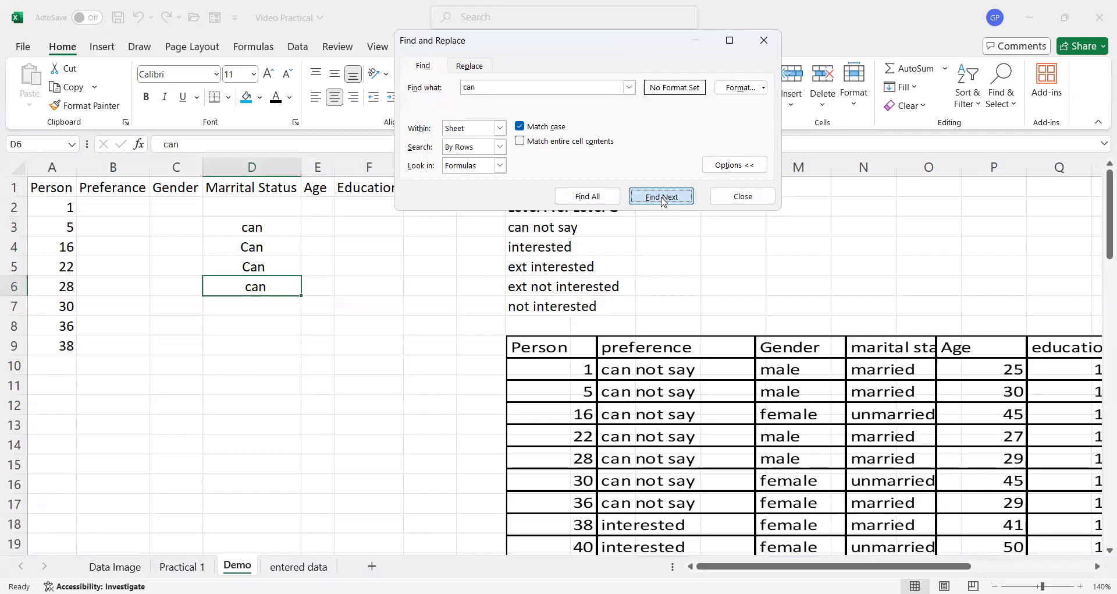
{"action": "left_click", "coordinate": [664, 198]}
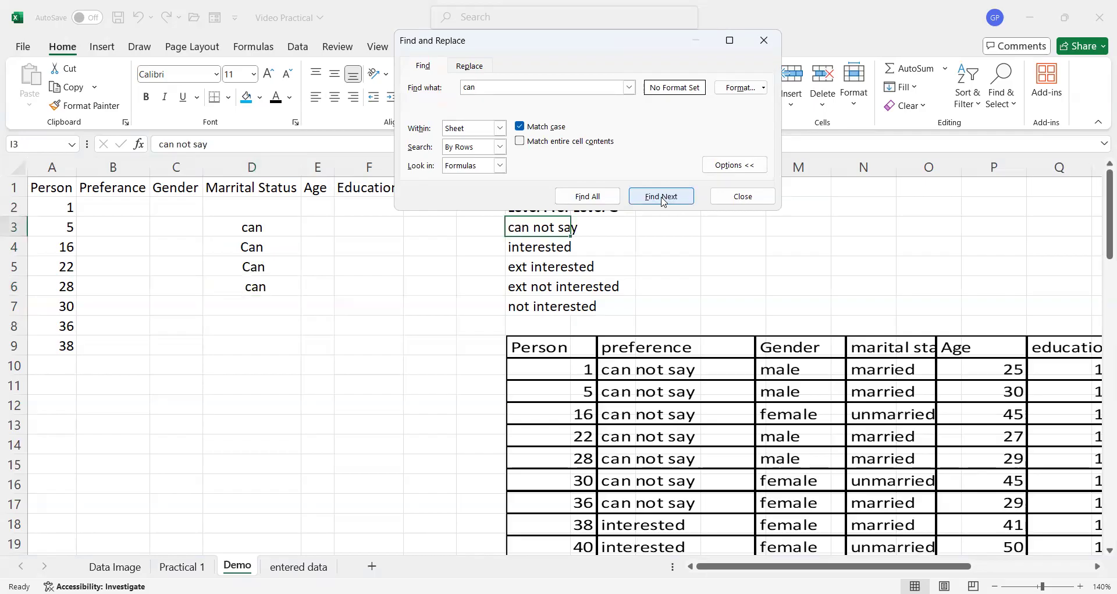
{"action": "left_click", "coordinate": [664, 198]}
{"action": "left_click", "coordinate": [664, 198]}
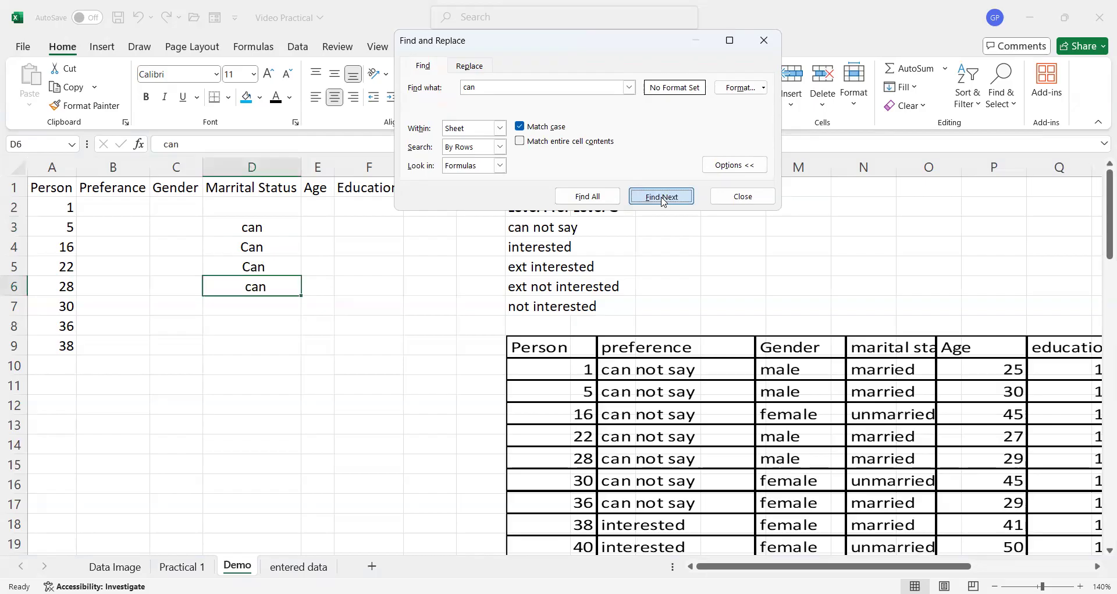
{"action": "left_click", "coordinate": [664, 198]}
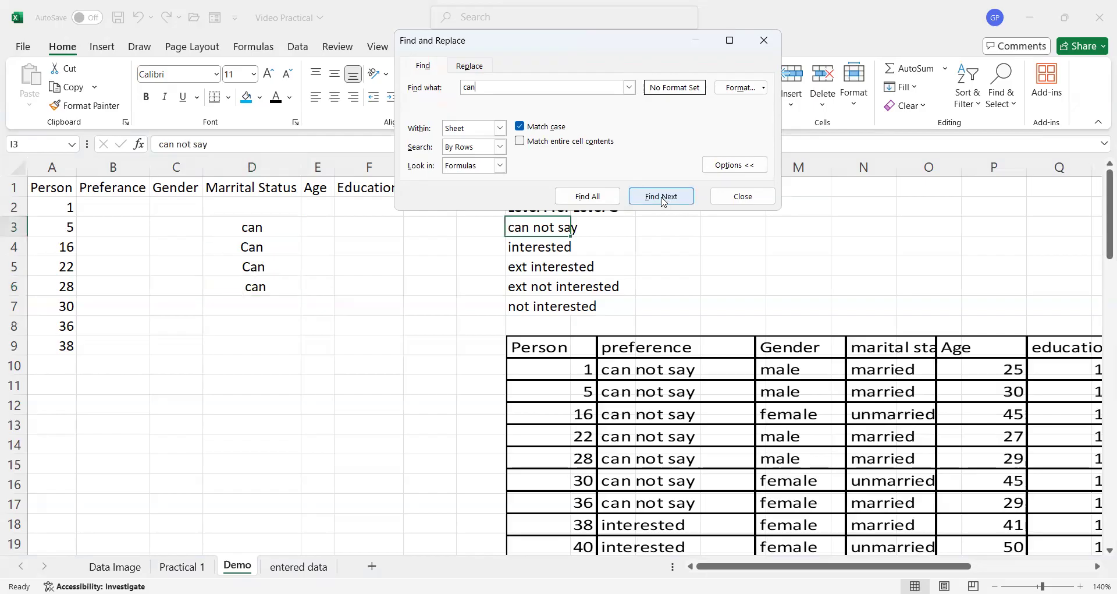
{"action": "left_click", "coordinate": [753, 205]}
- Enter the preference codes 1, 2, 4, 5 and 6 in K3 through K7 beside the level labels
{"action": "left_click_drag", "start_coordinate": [251, 227], "coordinate": [259, 286]}
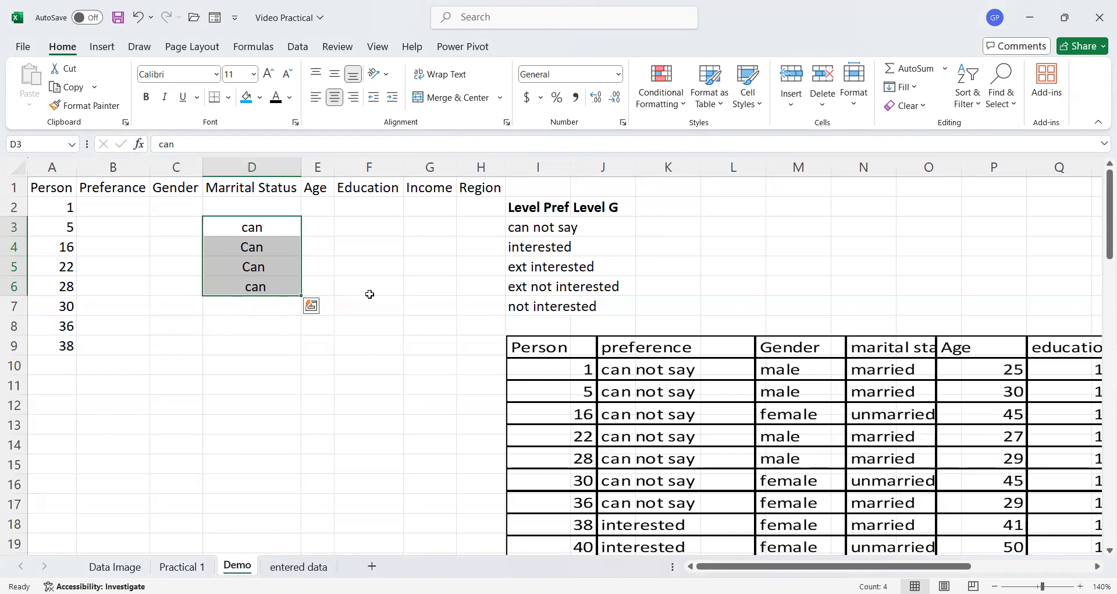
{"action": "left_click", "coordinate": [665, 227]}
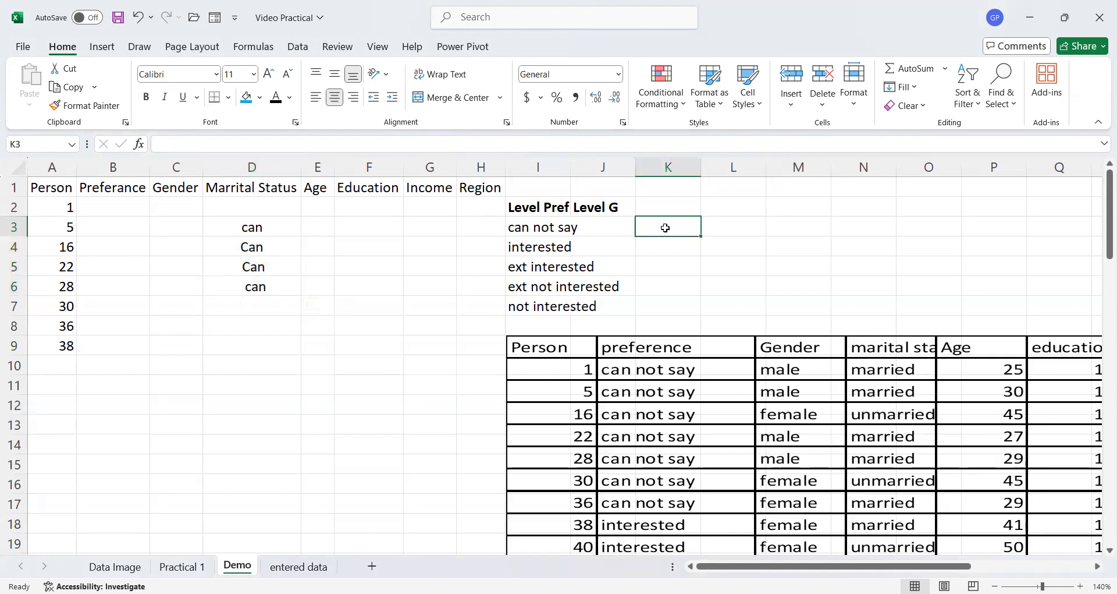
{"action": "type", "text": "1"}
{"action": "left_click", "coordinate": [658, 248]}
{"action": "type", "text": "2"}
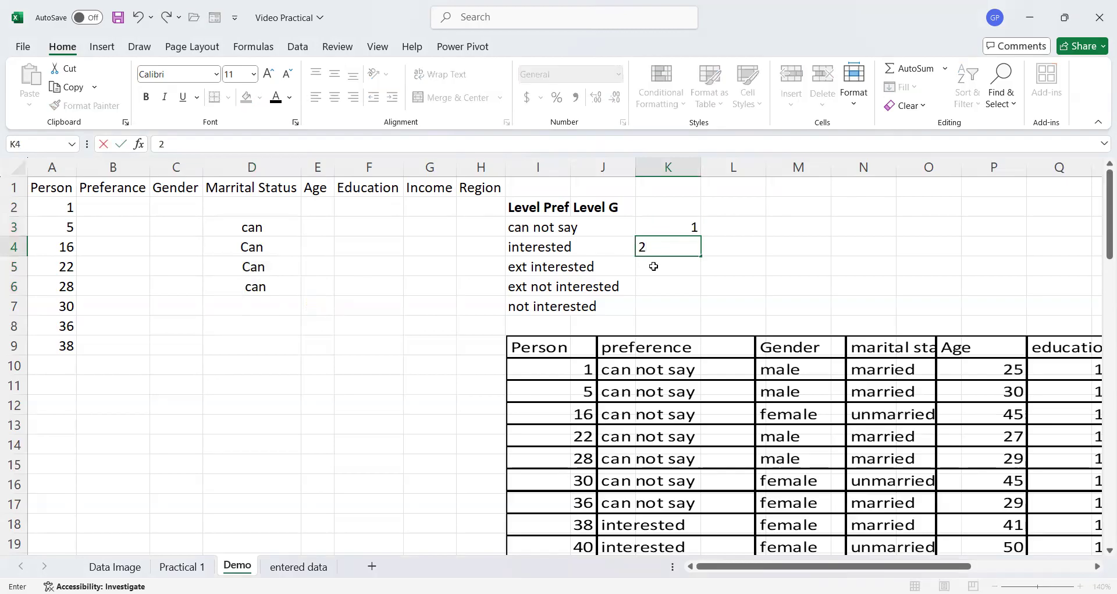
{"action": "left_click", "coordinate": [653, 266]}
{"action": "type", "text": "4"}
{"action": "left_click", "coordinate": [649, 286]}
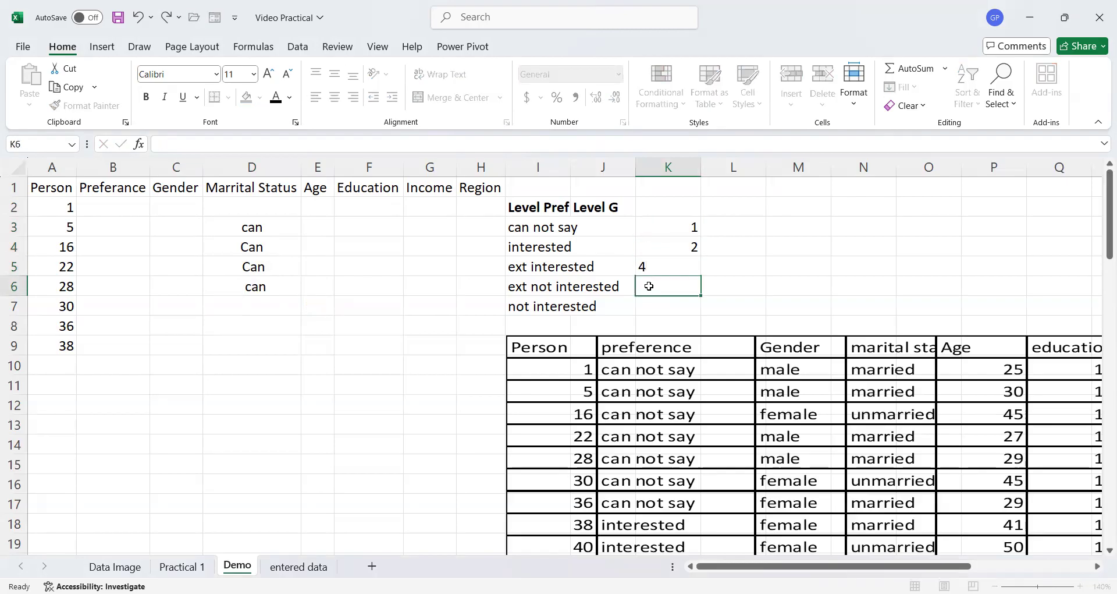
{"action": "type", "text": "5"}
{"action": "left_click", "coordinate": [651, 305]}
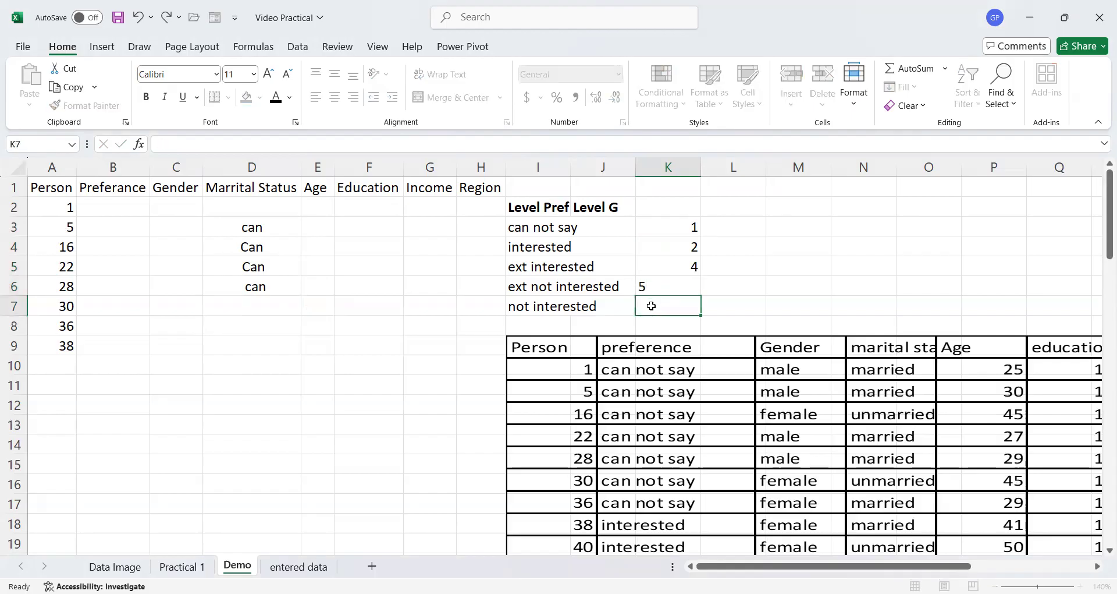
{"action": "type", "text": "6"}
{"action": "left_click", "coordinate": [480, 283]}
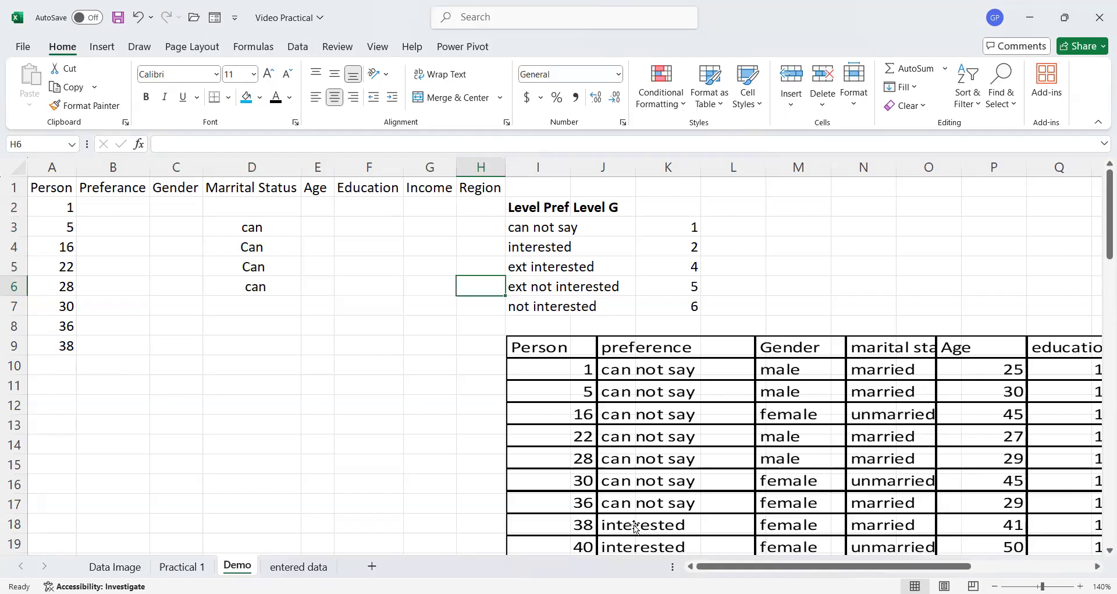
- Try to enter 1 in the first Preference cell B2
{"action": "left_click", "coordinate": [162, 202]}
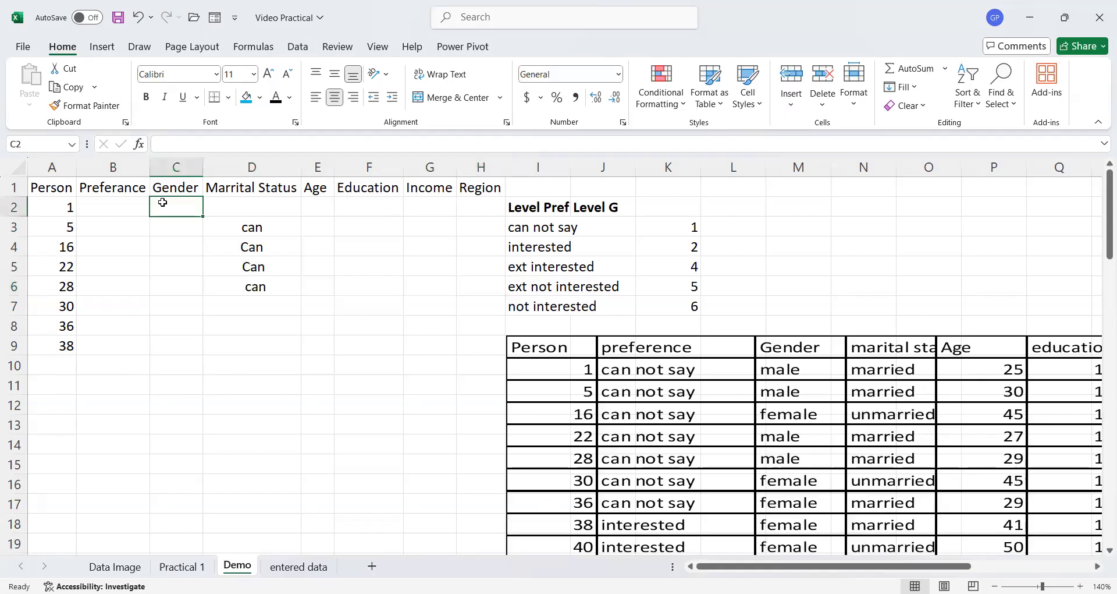
{"action": "left_click", "coordinate": [105, 205]}
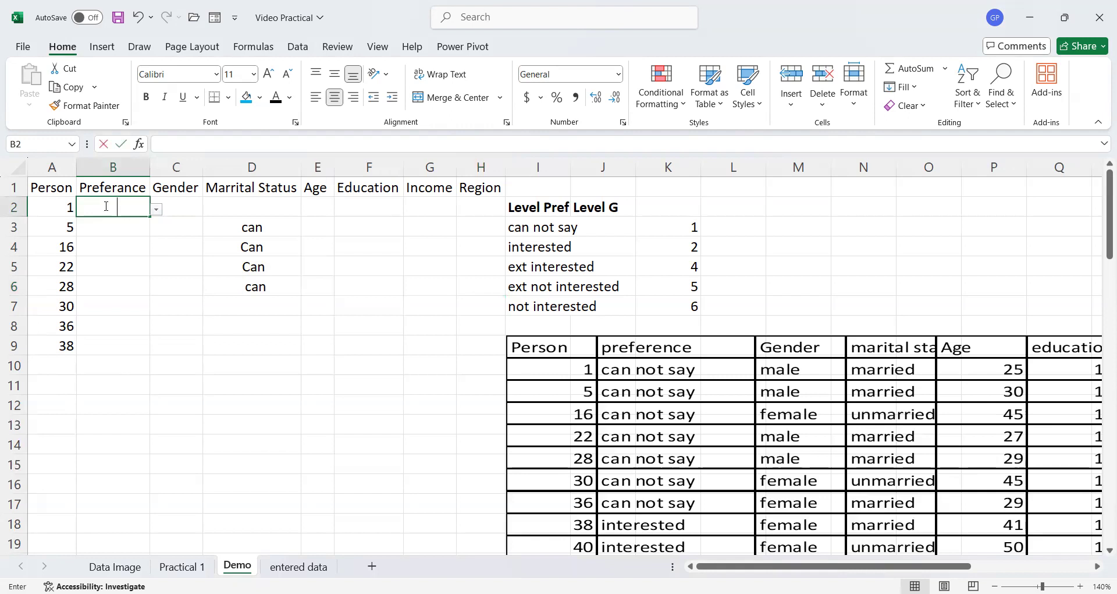
{"action": "type", "text": "1"}
{"action": "key", "text": "Return"}
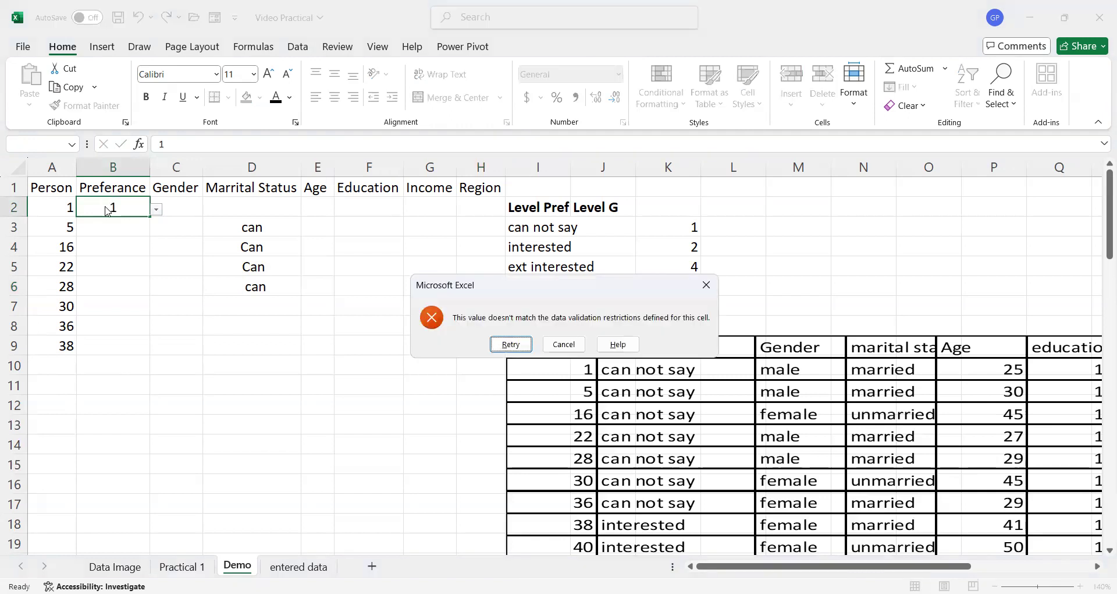
{"action": "left_click", "coordinate": [574, 345]}
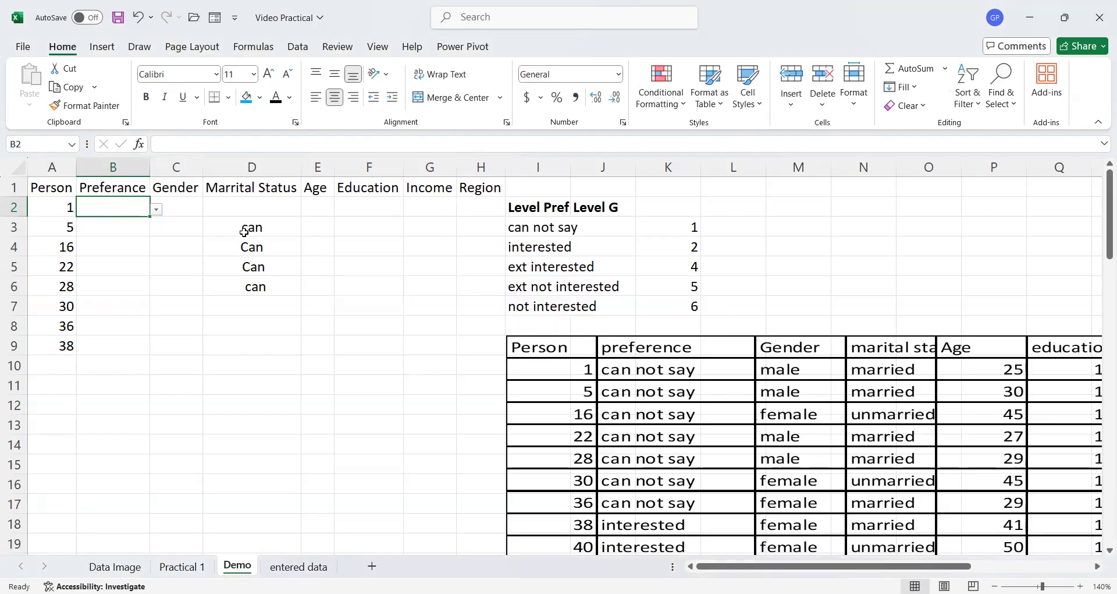
- Enter 1 in C2 through C8 and 2 in C9 of the Gender column
{"action": "left_click", "coordinate": [190, 207]}
{"action": "type", "text": "1"}
{"action": "key", "text": "Return"}
{"action": "type", "text": "1"}
{"action": "key", "text": "Return"}
{"action": "type", "text": "1"}
{"action": "key", "text": "Return"}
{"action": "type", "text": "1"}
{"action": "key", "text": "Return"}
{"action": "type", "text": "1"}
{"action": "key", "text": "Return"}
{"action": "type", "text": "1"}
{"action": "key", "text": "Return"}
{"action": "type", "text": "1"}
{"action": "key", "text": "Return"}
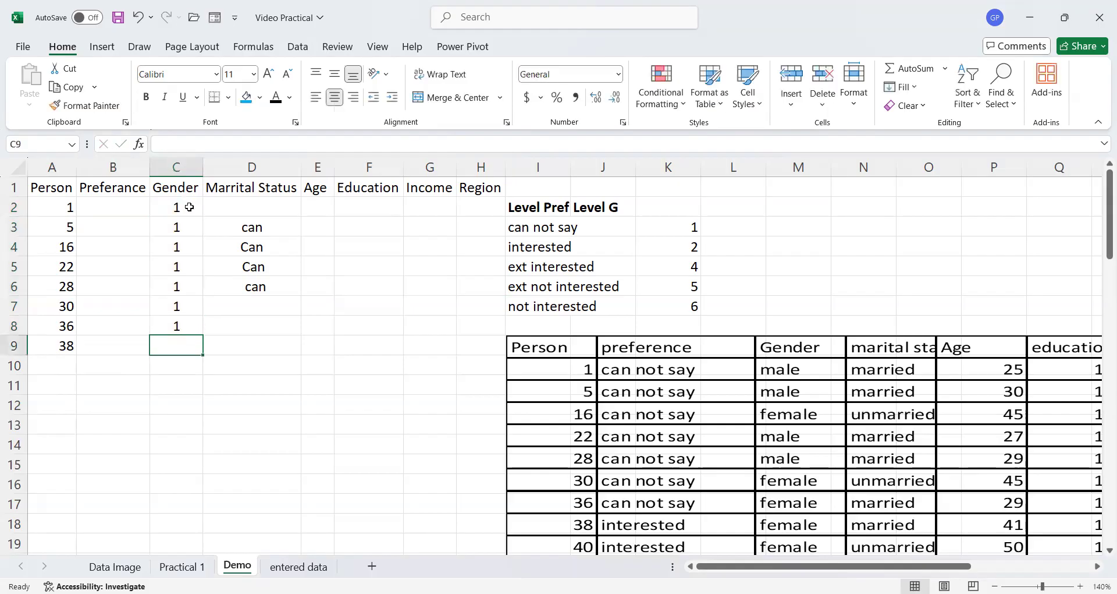
{"action": "type", "text": "2"}
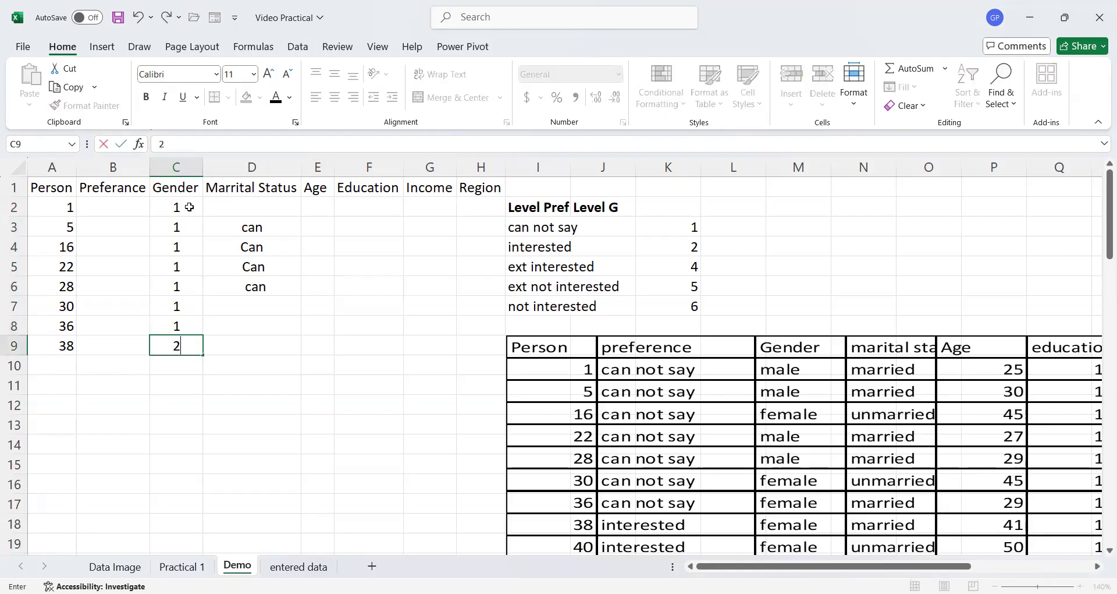
{"action": "left_click", "coordinate": [287, 358]}
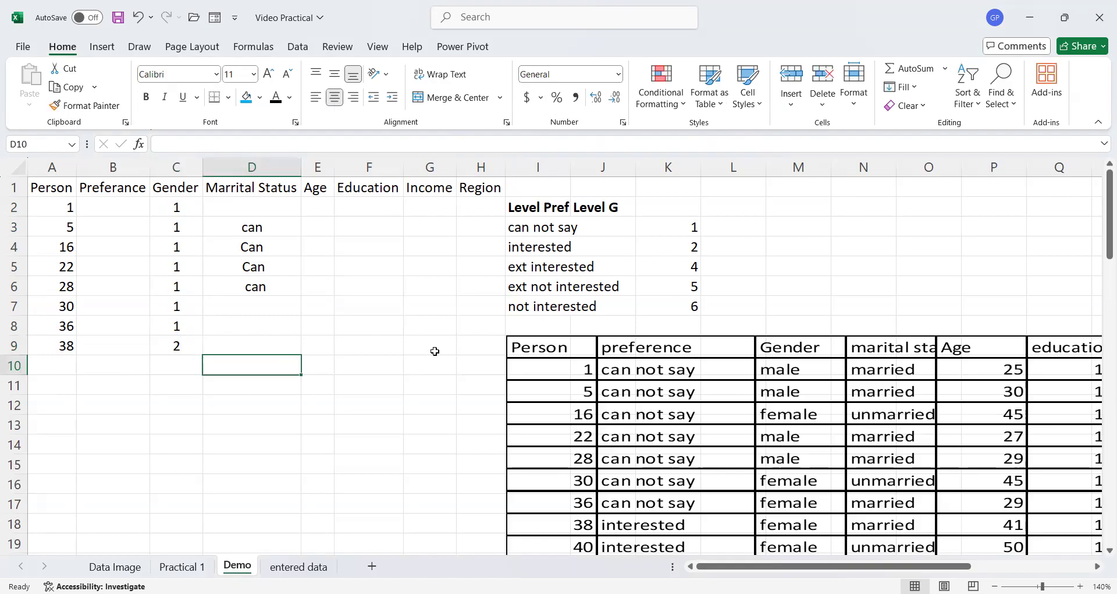
- Replace 1 with can not say in the selected Gender cells C2:C9 using Find and Replace, then clear those cells
{"action": "key", "text": "ctrl+f"}
{"action": "type", "text": "1"}
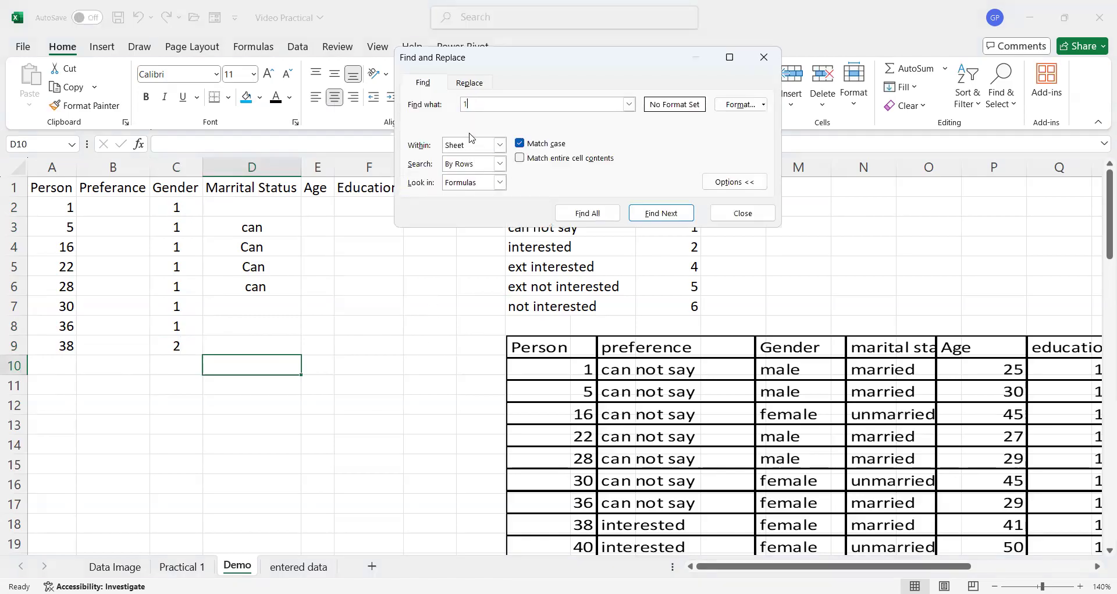
{"action": "left_click", "coordinate": [475, 83]}
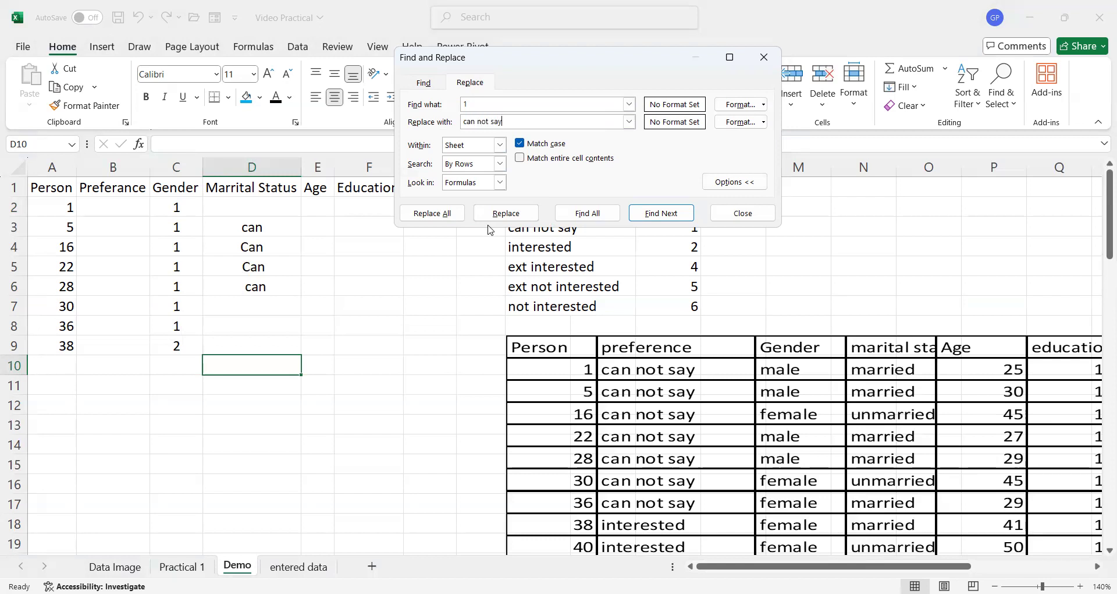
{"action": "left_click", "coordinate": [654, 213]}
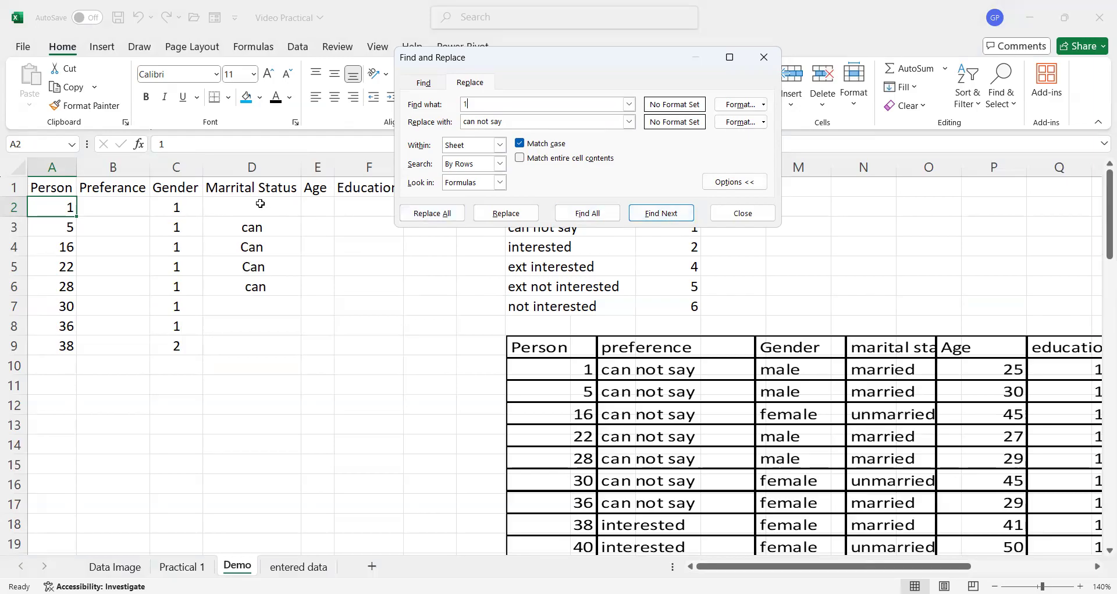
{"action": "left_click_drag", "start_coordinate": [186, 206], "coordinate": [193, 344]}
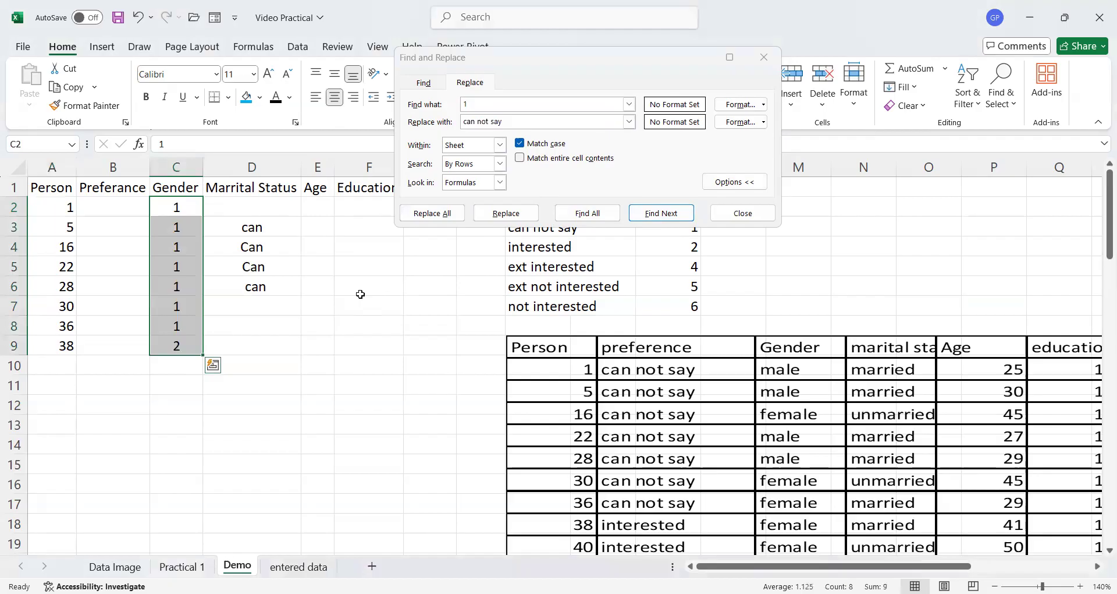
{"action": "left_click", "coordinate": [672, 215]}
{"action": "left_click", "coordinate": [672, 214]}
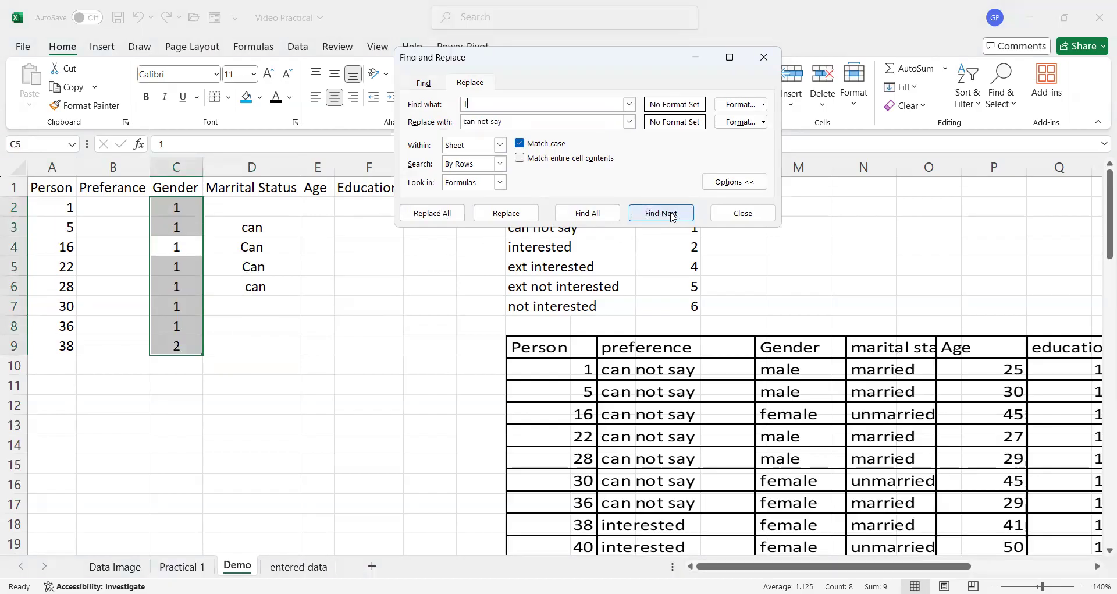
{"action": "left_click", "coordinate": [672, 214]}
{"action": "left_click", "coordinate": [672, 214]}
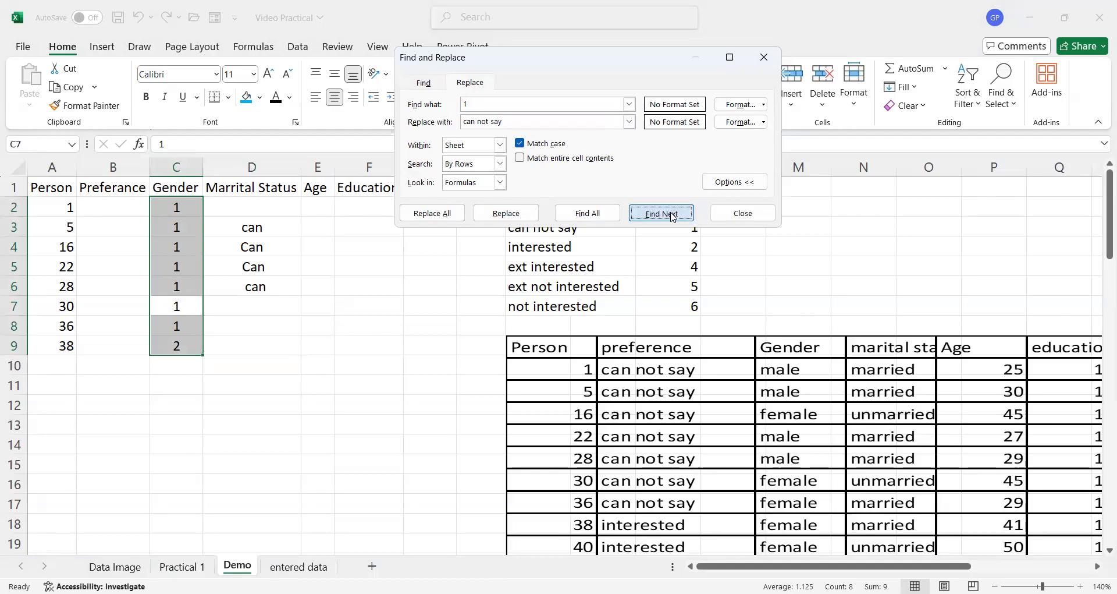
{"action": "left_click", "coordinate": [672, 215]}
{"action": "left_click", "coordinate": [672, 215]}
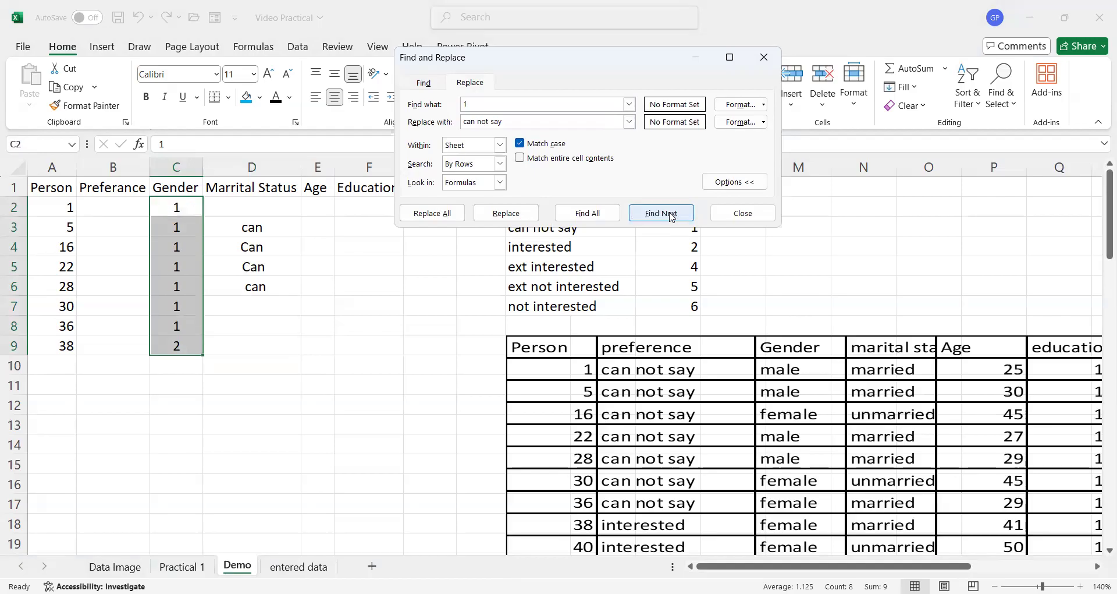
{"action": "left_click", "coordinate": [517, 215]}
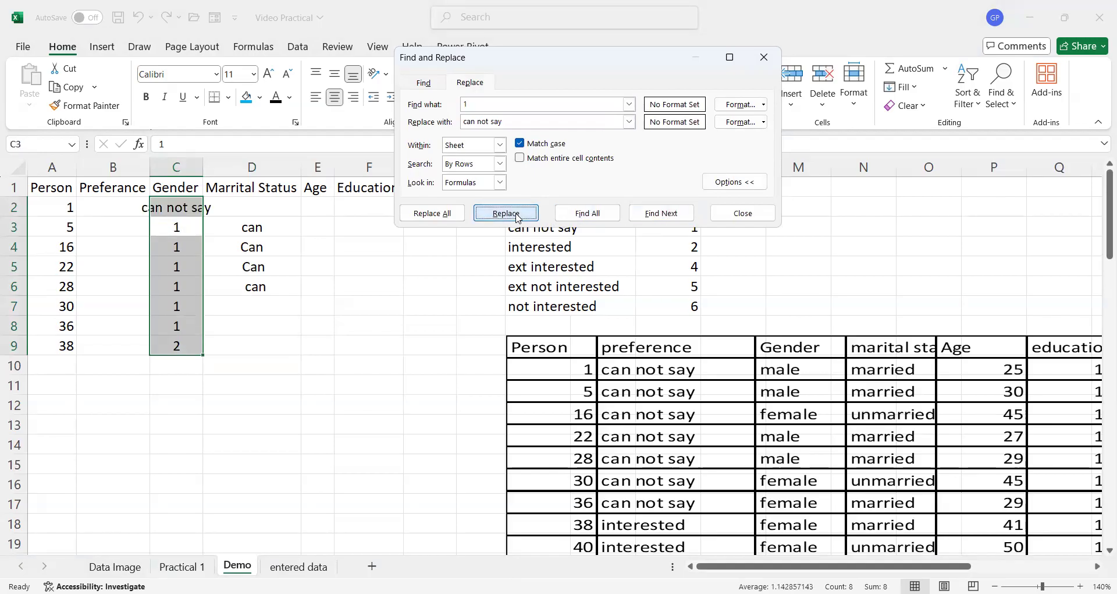
{"action": "left_click", "coordinate": [434, 214]}
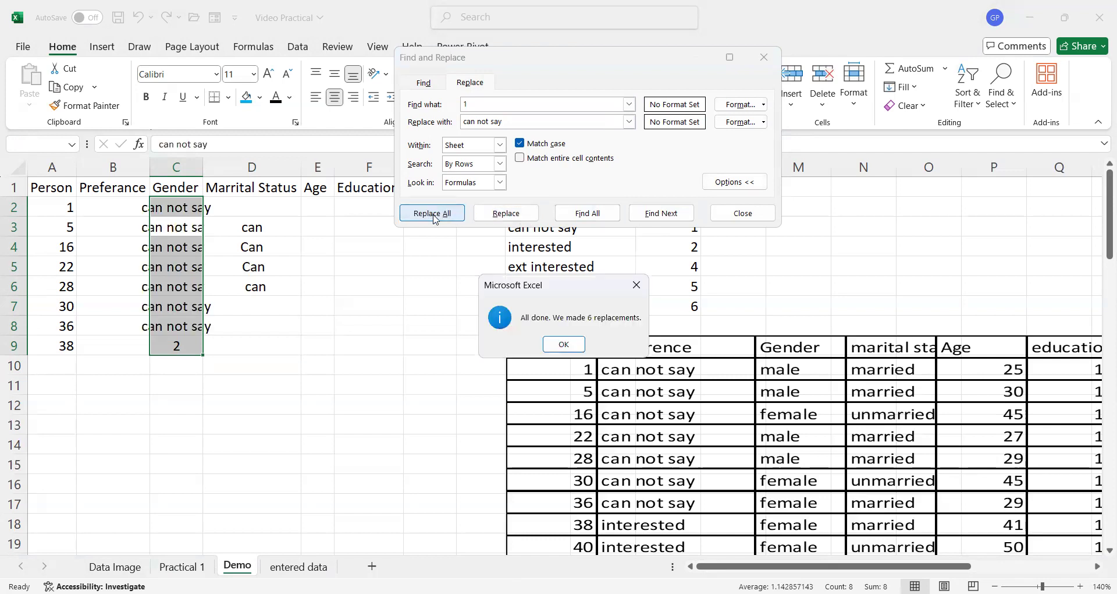
{"action": "left_click", "coordinate": [564, 344]}
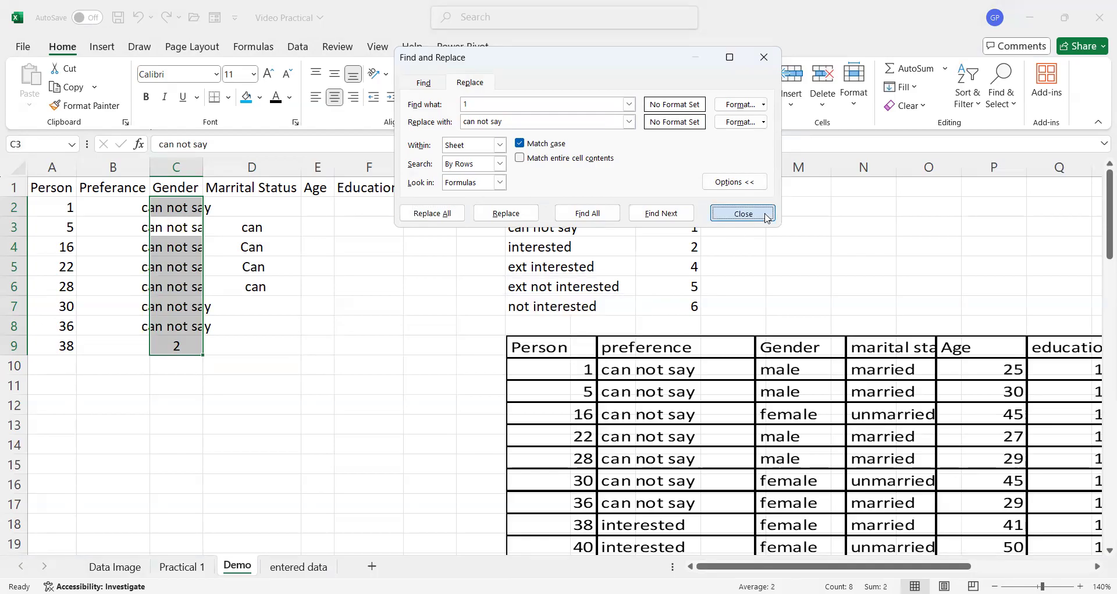
{"action": "left_click", "coordinate": [743, 214]}
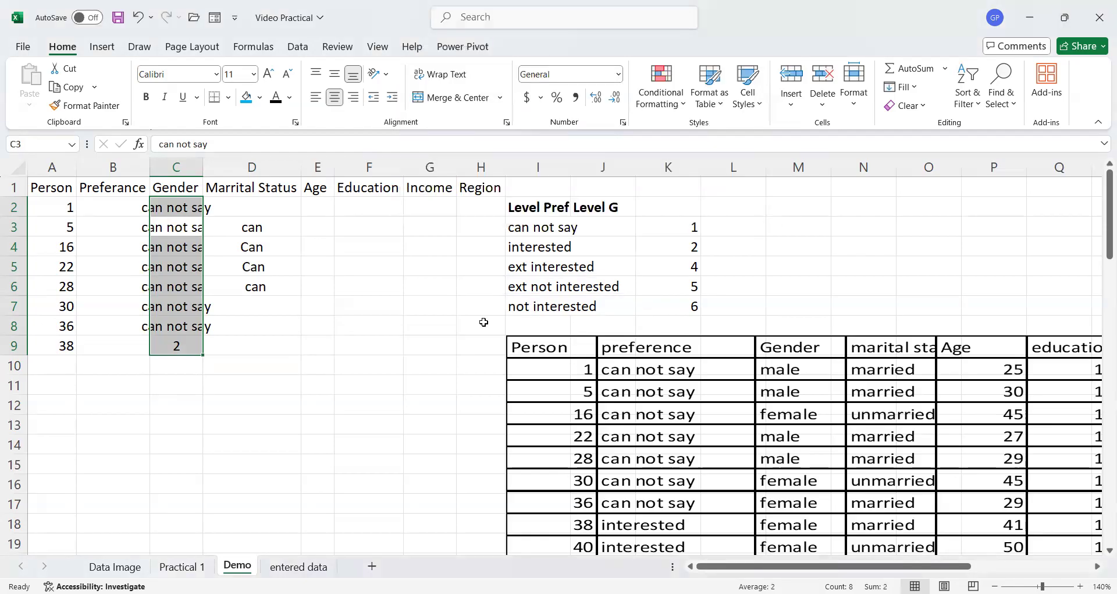
{"action": "key", "text": "Delete"}
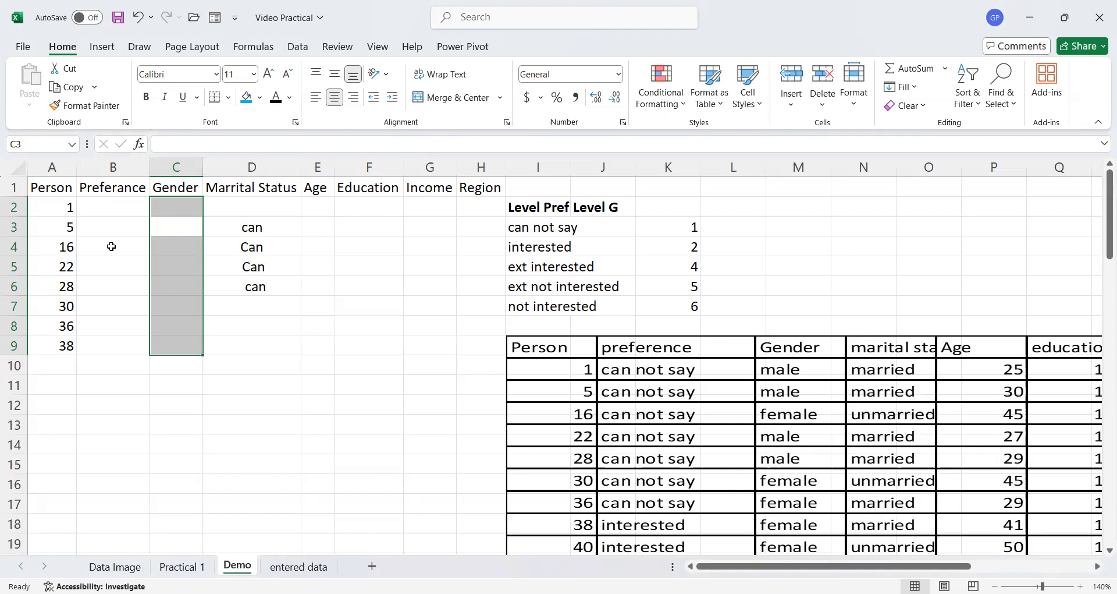
- Apply List data validation with source =$I$3:$I$7 to the Preference cells B2:B61
{"action": "left_click", "coordinate": [110, 207]}
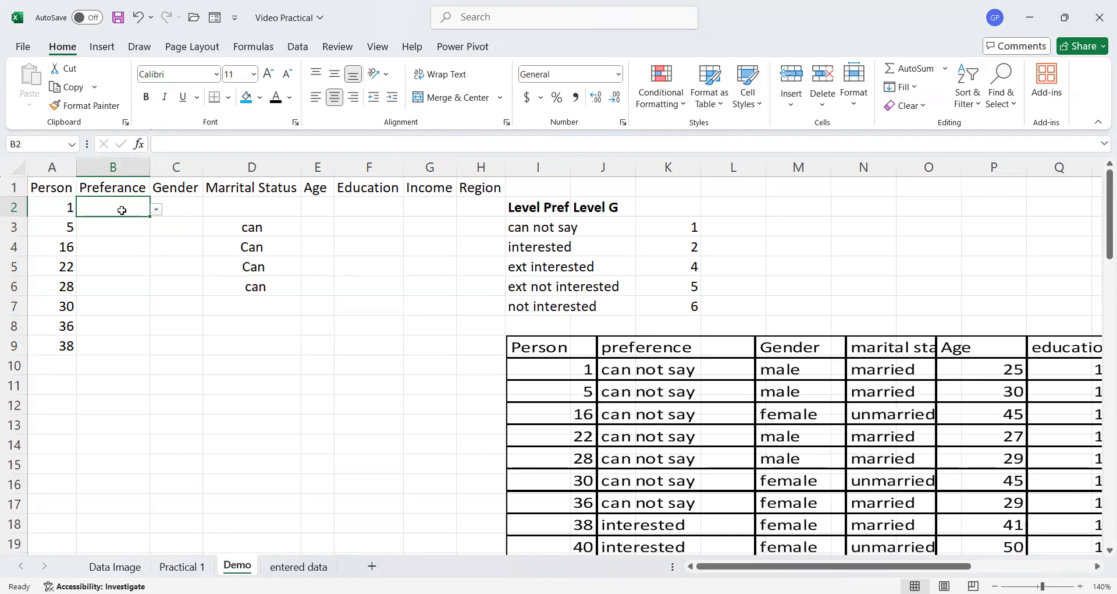
{"action": "left_click_drag", "start_coordinate": [117, 203], "coordinate": [118, 469]}
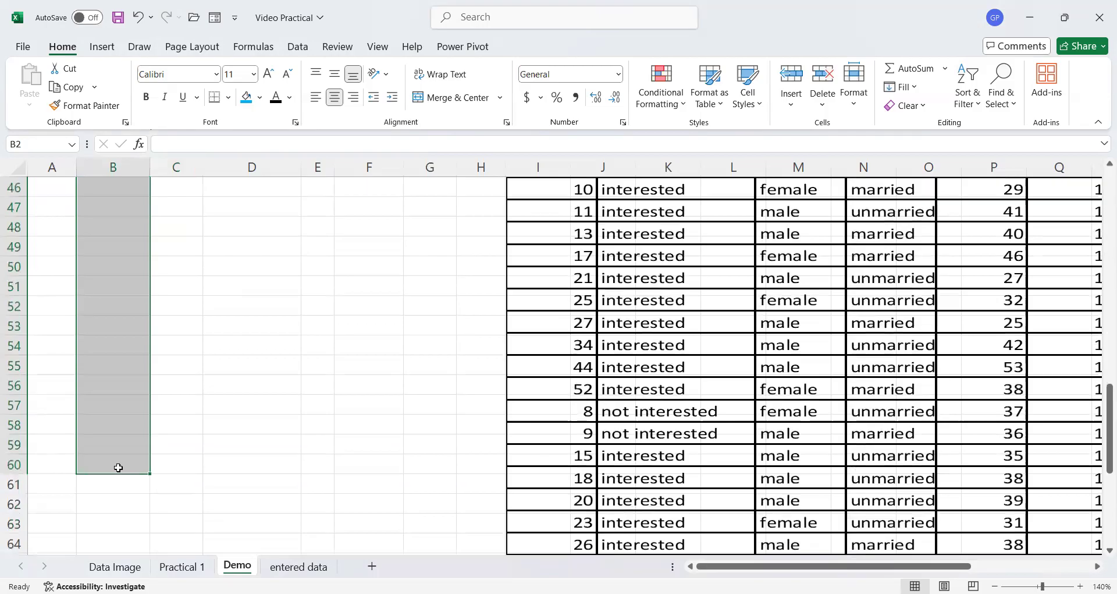
{"action": "key", "text": "shift+Down"}
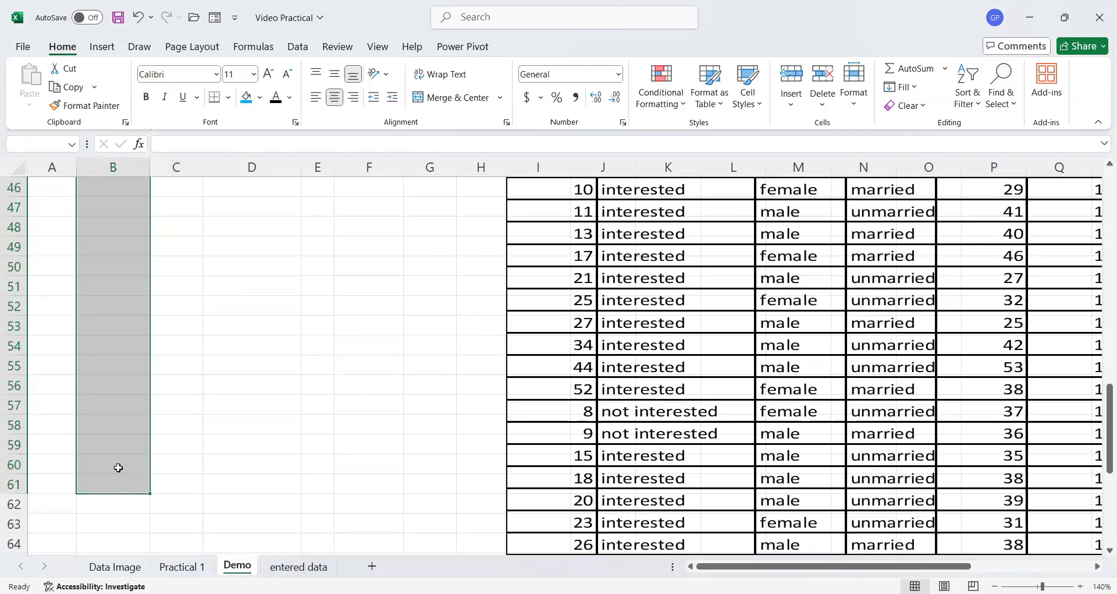
{"action": "scroll", "coordinate": [118, 468], "scroll_direction": "up", "scroll_amount": 15}
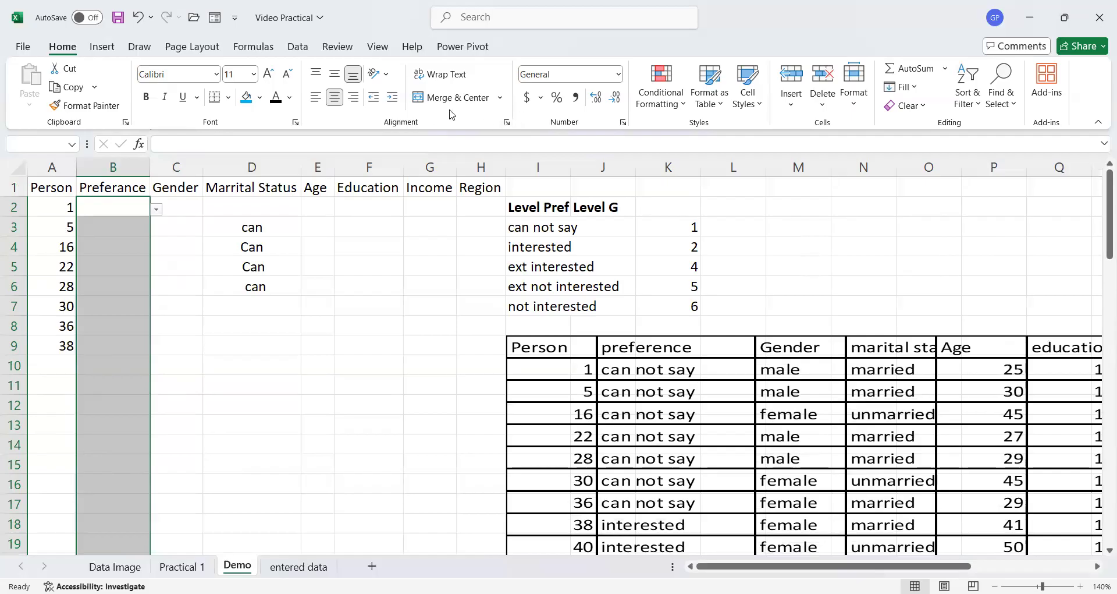
{"action": "left_click", "coordinate": [298, 48]}
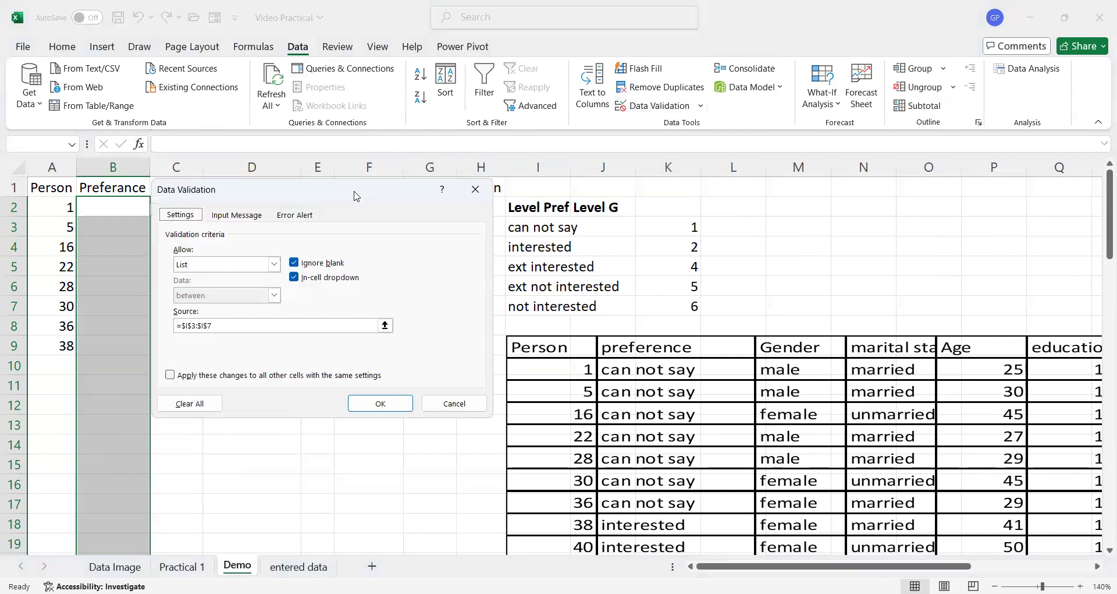
{"action": "left_click_drag", "start_coordinate": [356, 196], "coordinate": [854, 203]}
{"action": "left_click", "coordinate": [772, 271]}
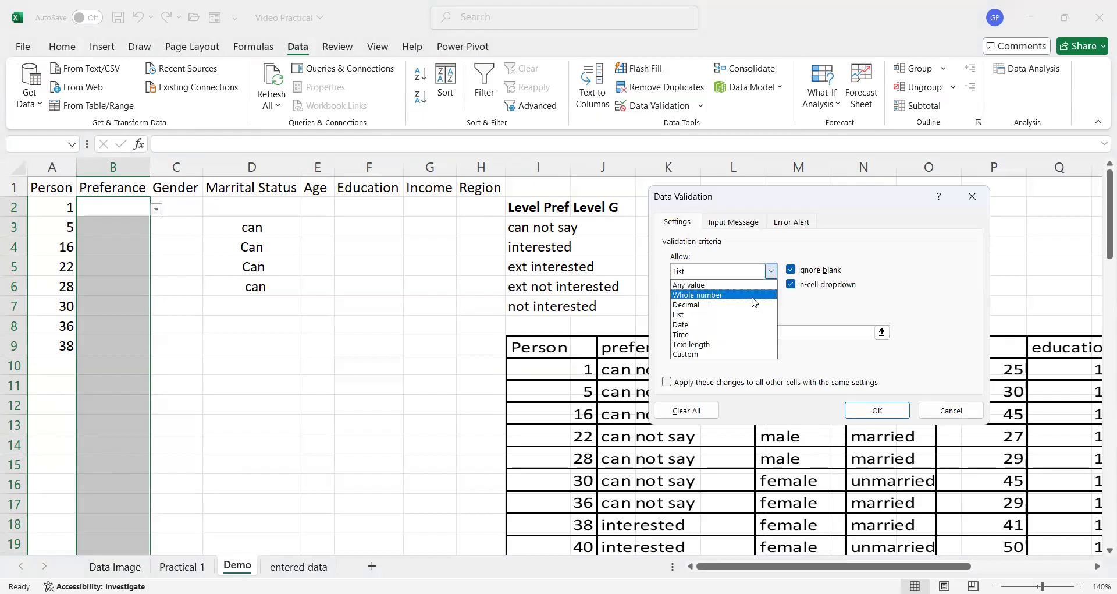
{"action": "left_click", "coordinate": [719, 318]}
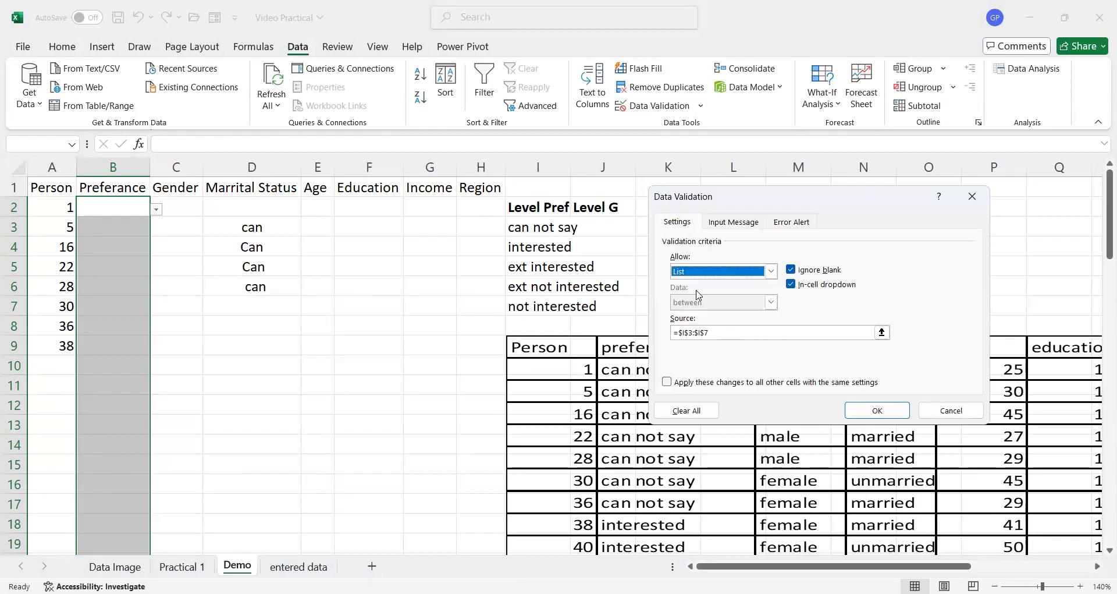
{"action": "left_click", "coordinate": [724, 335]}
{"action": "key", "text": "BackSpace"}
{"action": "key", "text": "BackSpace"}
{"action": "key", "text": "BackSpace"}
{"action": "key", "text": "BackSpace"}
{"action": "key", "text": "BackSpace"}
{"action": "key", "text": "BackSpace"}
{"action": "key", "text": "BackSpace"}
{"action": "key", "text": "BackSpace"}
{"action": "key", "text": "BackSpace"}
{"action": "key", "text": "BackSpace"}
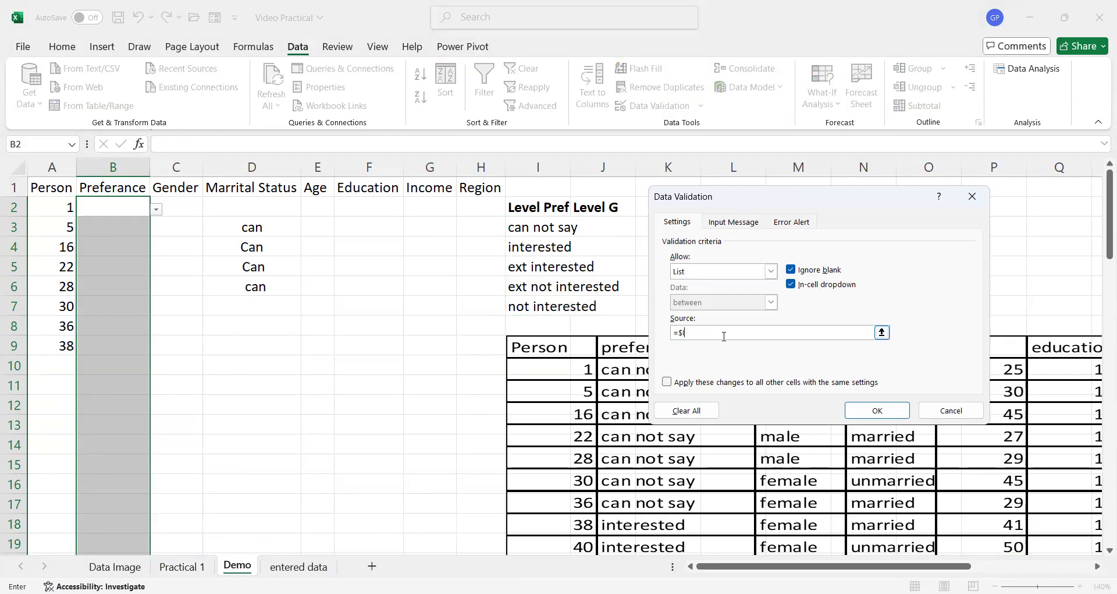
{"action": "left_click", "coordinate": [530, 227]}
{"action": "left_click_drag", "start_coordinate": [530, 227], "coordinate": [530, 301]}
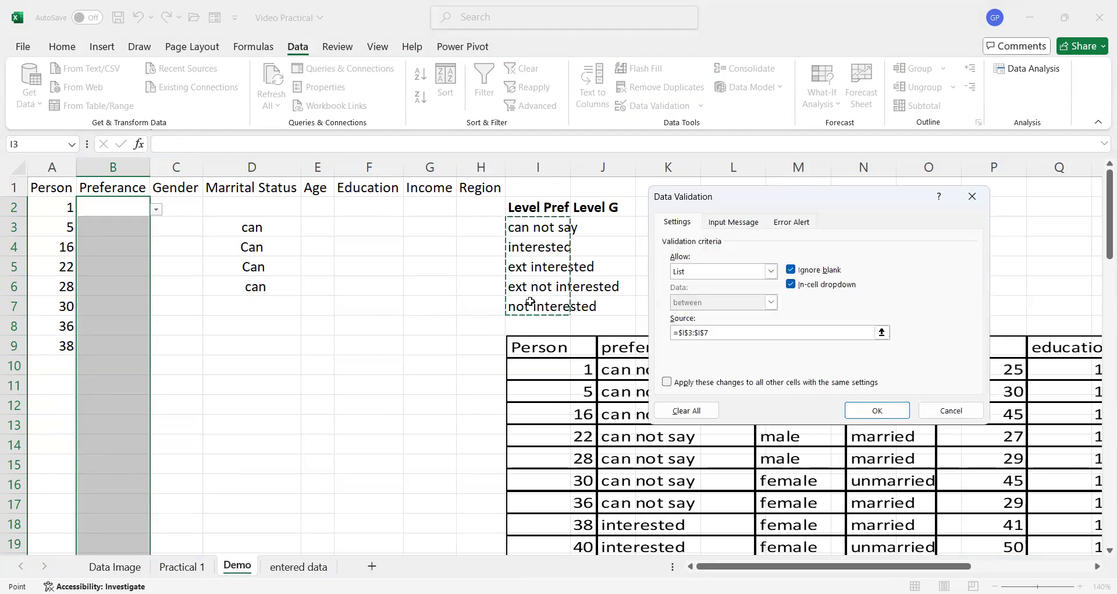
{"action": "left_click", "coordinate": [539, 227]}
{"action": "left_click_drag", "start_coordinate": [524, 226], "coordinate": [541, 306]}
{"action": "left_click", "coordinate": [889, 411]}
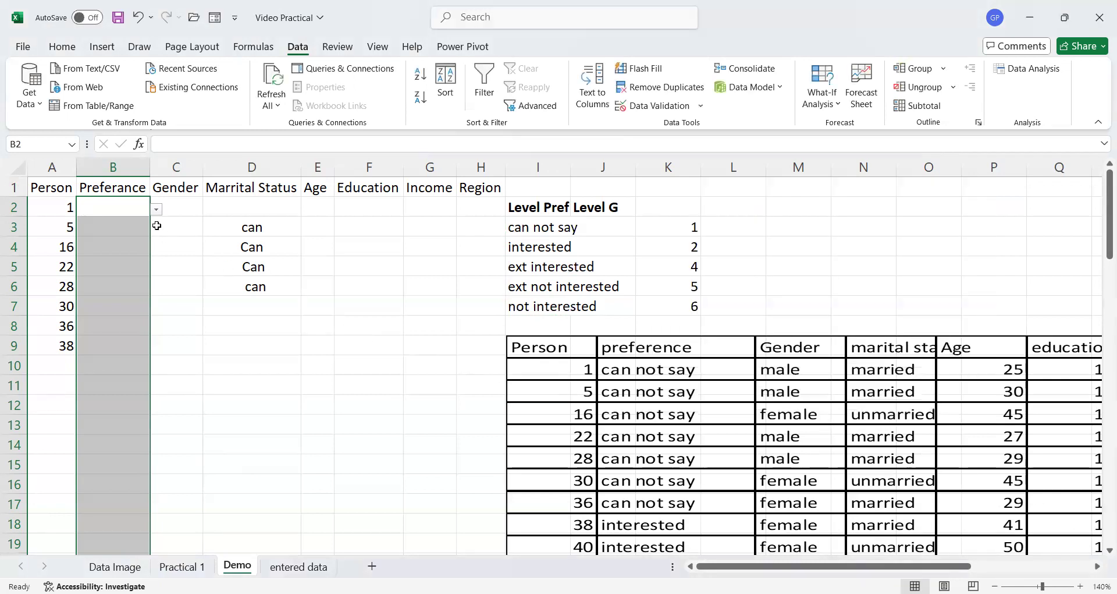
- Choose can not say from the Preference dropdown list for cell B2
{"action": "left_click", "coordinate": [108, 202]}
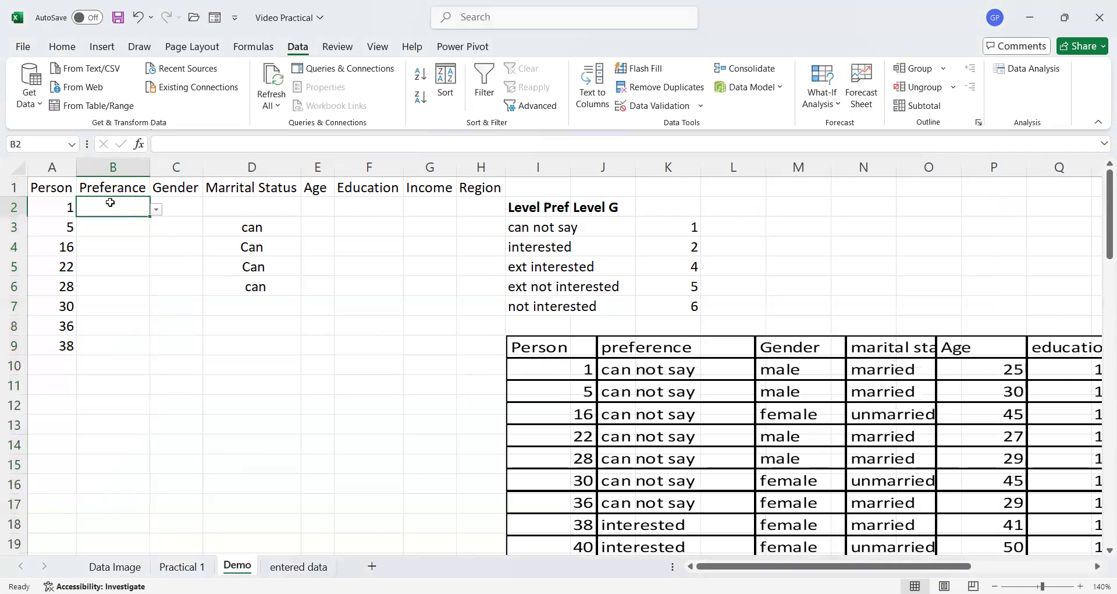
{"action": "left_click", "coordinate": [157, 211]}
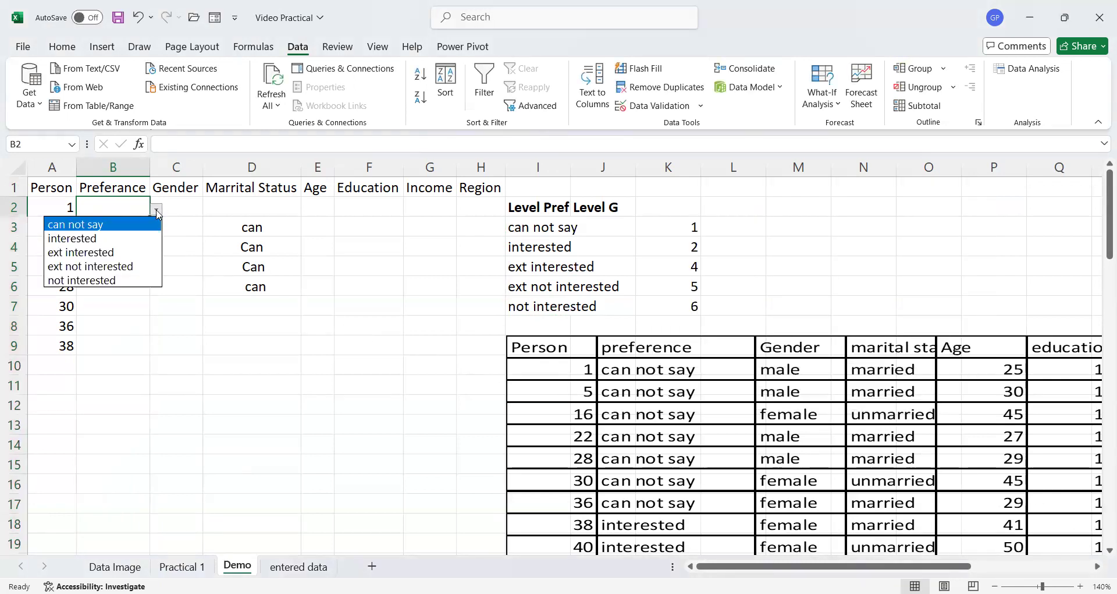
{"action": "left_click", "coordinate": [126, 224]}
{"action": "left_click", "coordinate": [126, 233]}
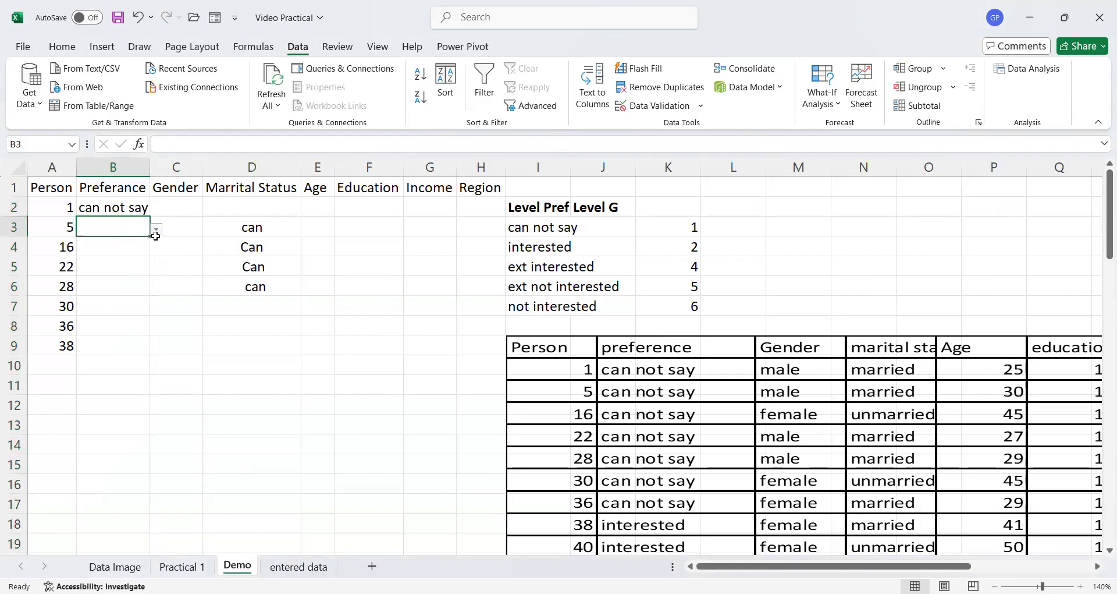
- Choose can not say from the Preference dropdown list for cells B3 and B4
{"action": "left_click", "coordinate": [154, 229]}
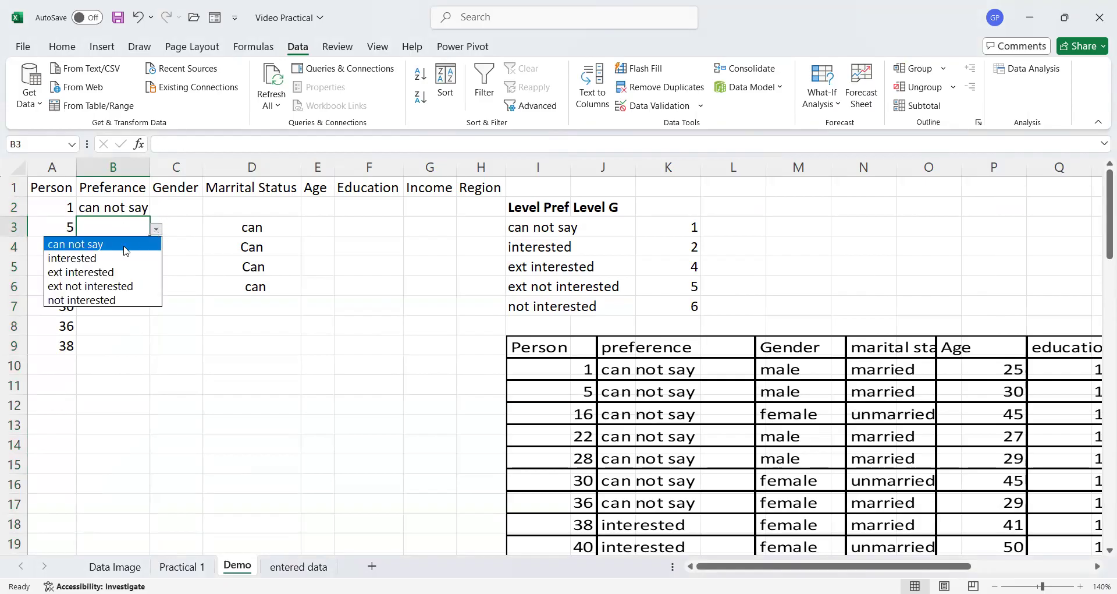
{"action": "left_click", "coordinate": [123, 246]}
{"action": "left_click", "coordinate": [122, 247]}
{"action": "left_click", "coordinate": [156, 249]}
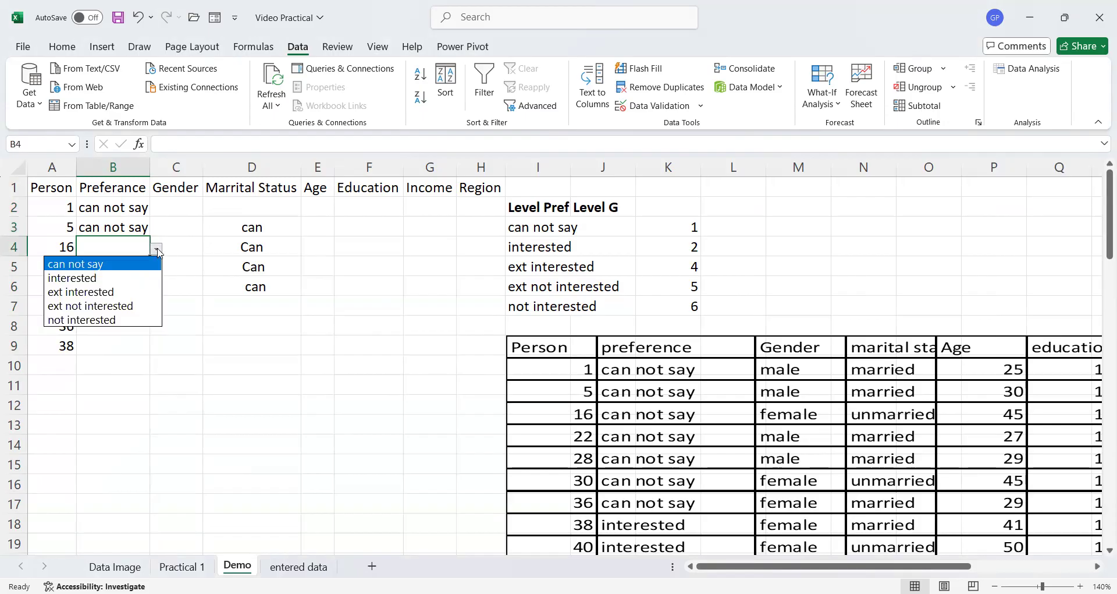
{"action": "left_click", "coordinate": [127, 265]}
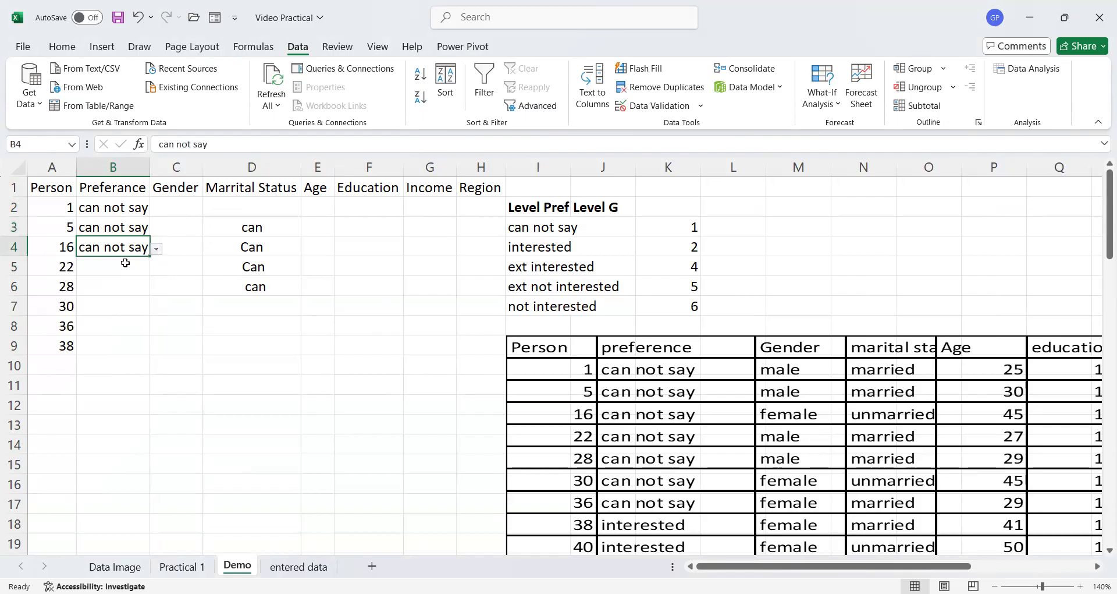
{"action": "left_click", "coordinate": [157, 250]}
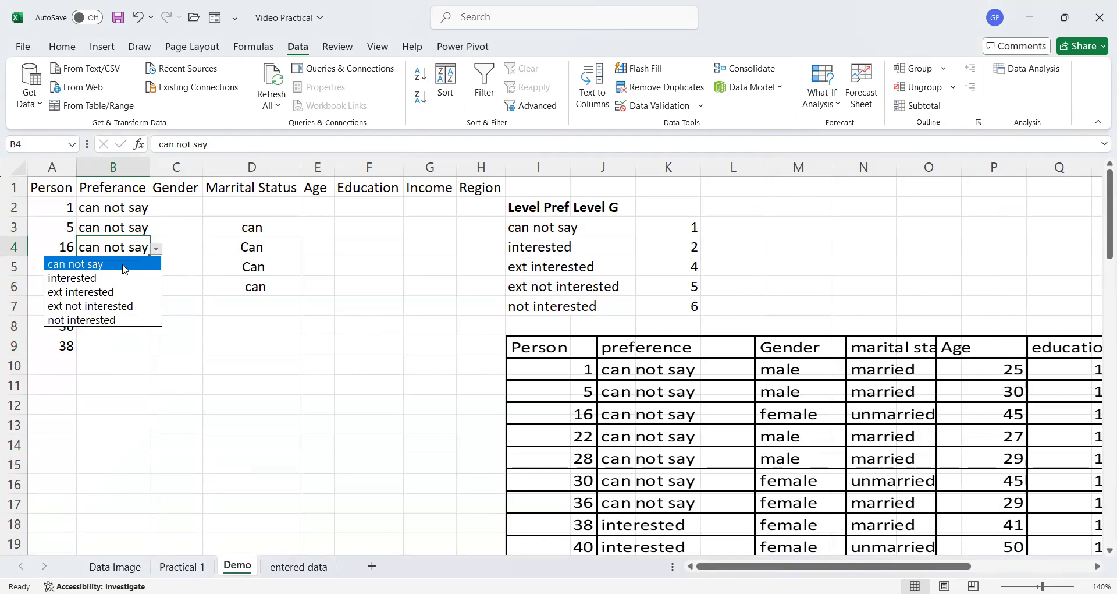
{"action": "left_click", "coordinate": [126, 267]}
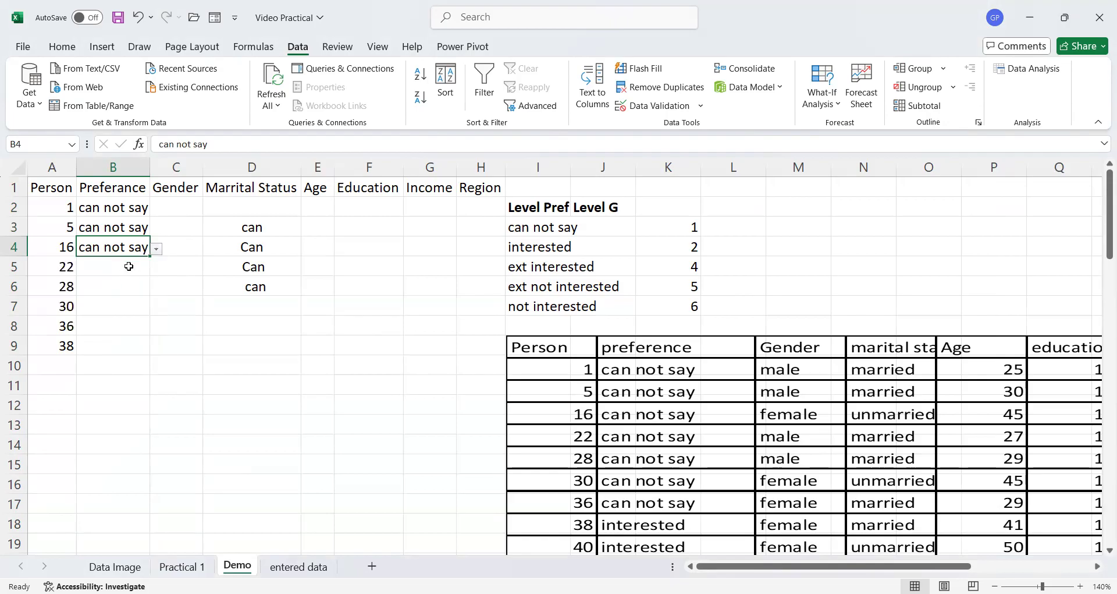
{"action": "left_click", "coordinate": [129, 265]}
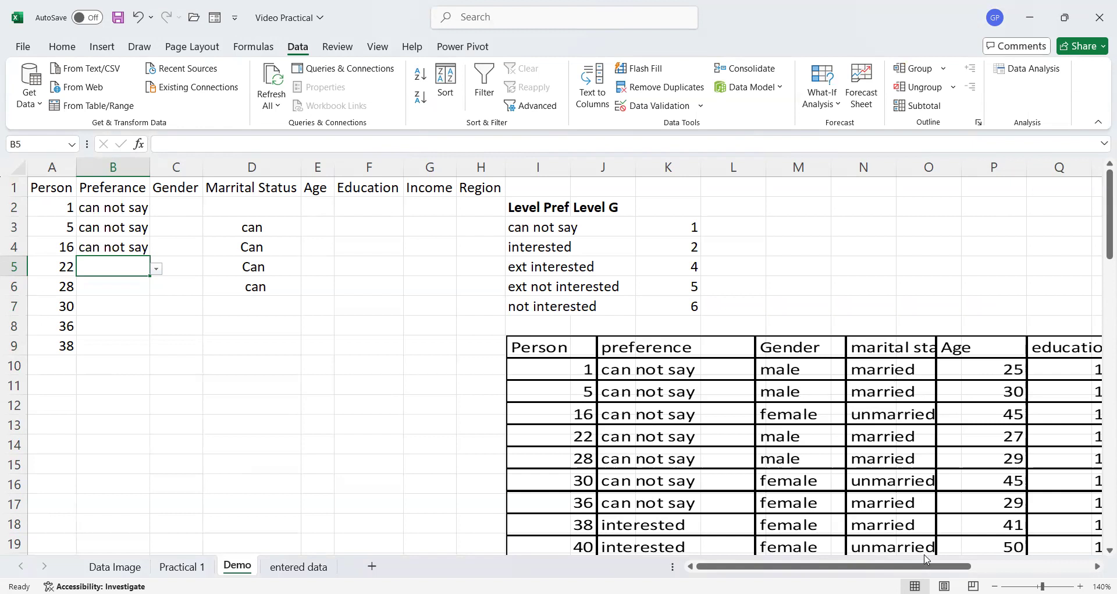
- Enter male in M2 and female in M3 as the gender list values
{"action": "mouse_move", "coordinate": [927, 568]}
{"action": "left_mouse_down"}
{"action": "mouse_move", "coordinate": [1006, 566]}
{"action": "mouse_move", "coordinate": [927, 566]}
{"action": "left_mouse_up"}
{"action": "left_click", "coordinate": [800, 205]}
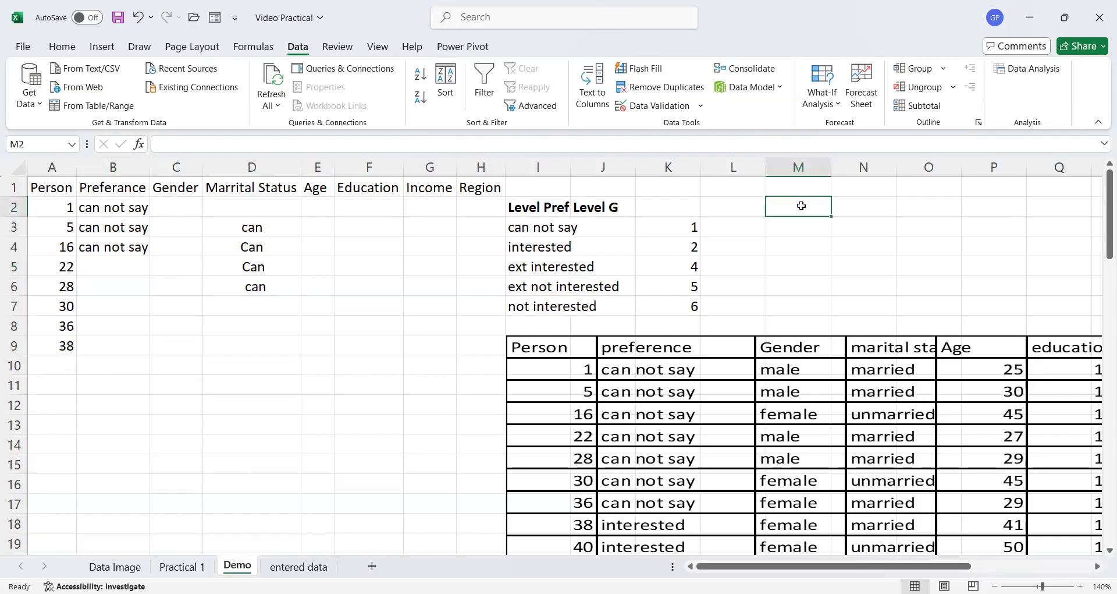
{"action": "type", "text": "male"}
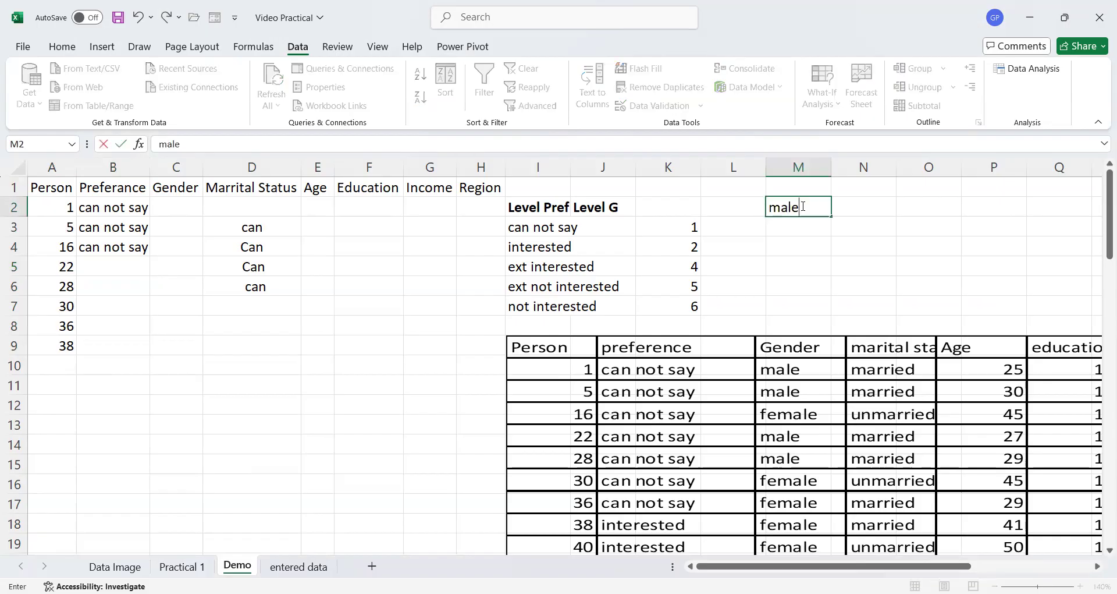
{"action": "key", "text": "Return"}
{"action": "type", "text": "female"}
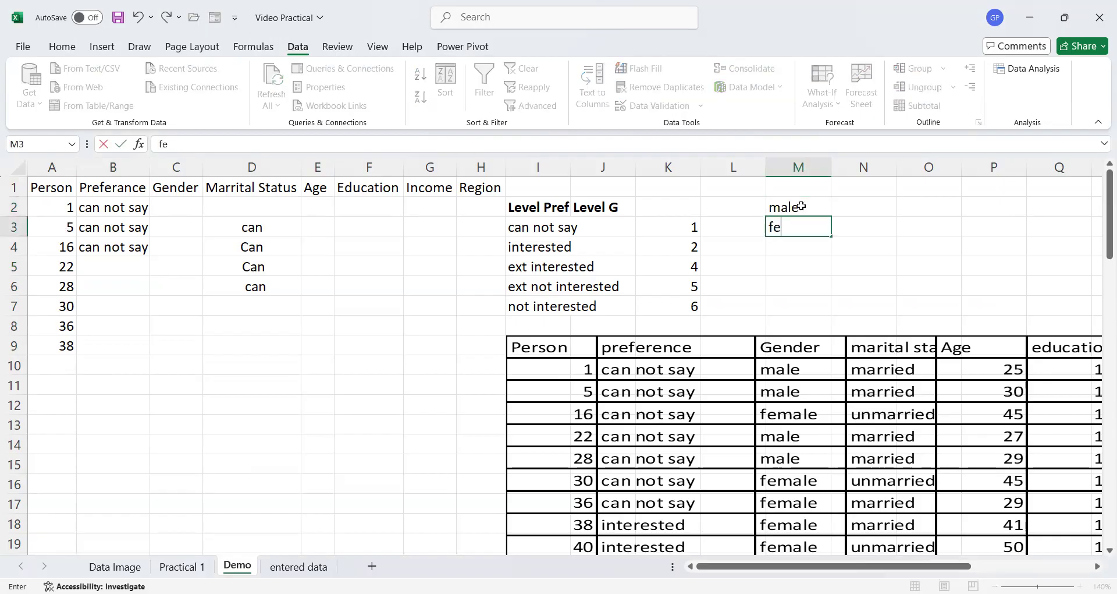
{"action": "left_click", "coordinate": [793, 252]}
- Apply List data validation with source =$M$2:$M$3 to the Gender cells of column C from C2 down
{"action": "left_click_drag", "start_coordinate": [187, 205], "coordinate": [184, 504]}
{"action": "scroll", "coordinate": [184, 504], "scroll_direction": "up", "scroll_amount": 7}
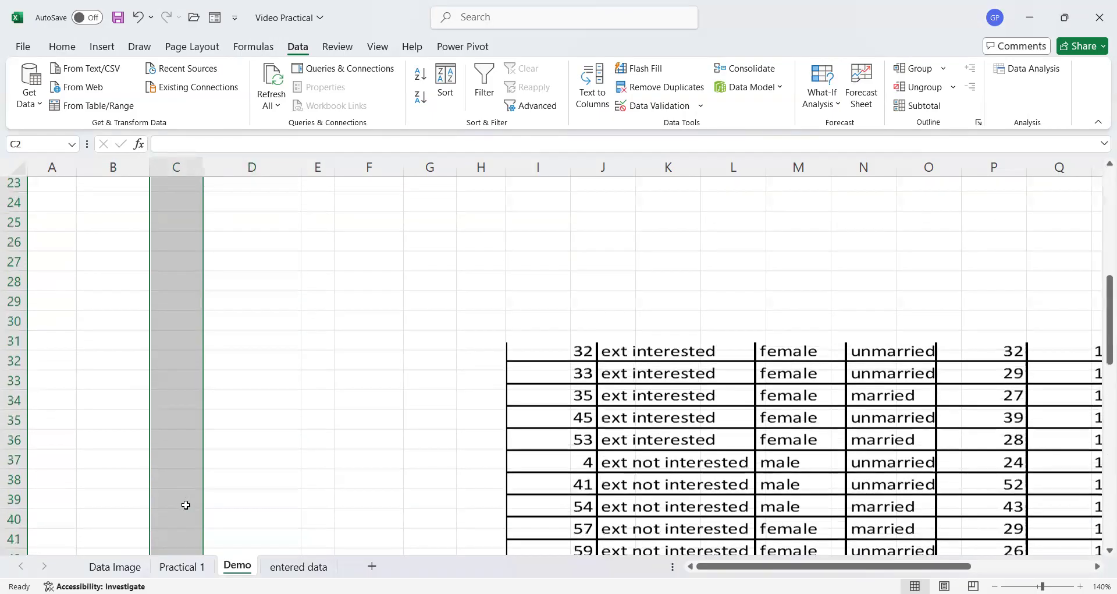
{"action": "scroll", "coordinate": [186, 504], "scroll_direction": "up", "scroll_amount": 7}
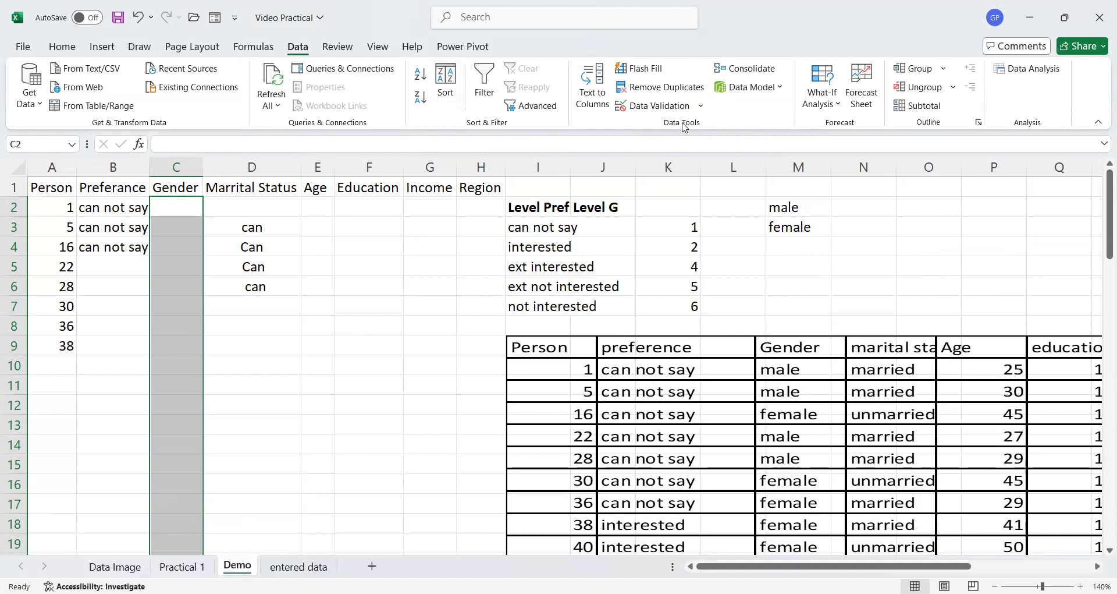
{"action": "left_click", "coordinate": [662, 107]}
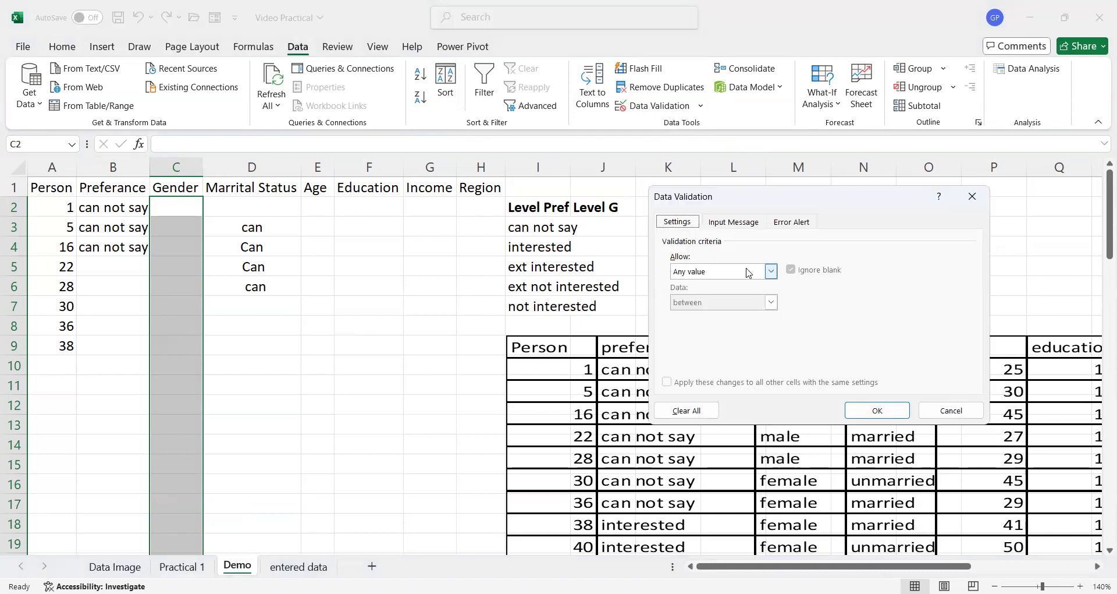
{"action": "left_click", "coordinate": [771, 271]}
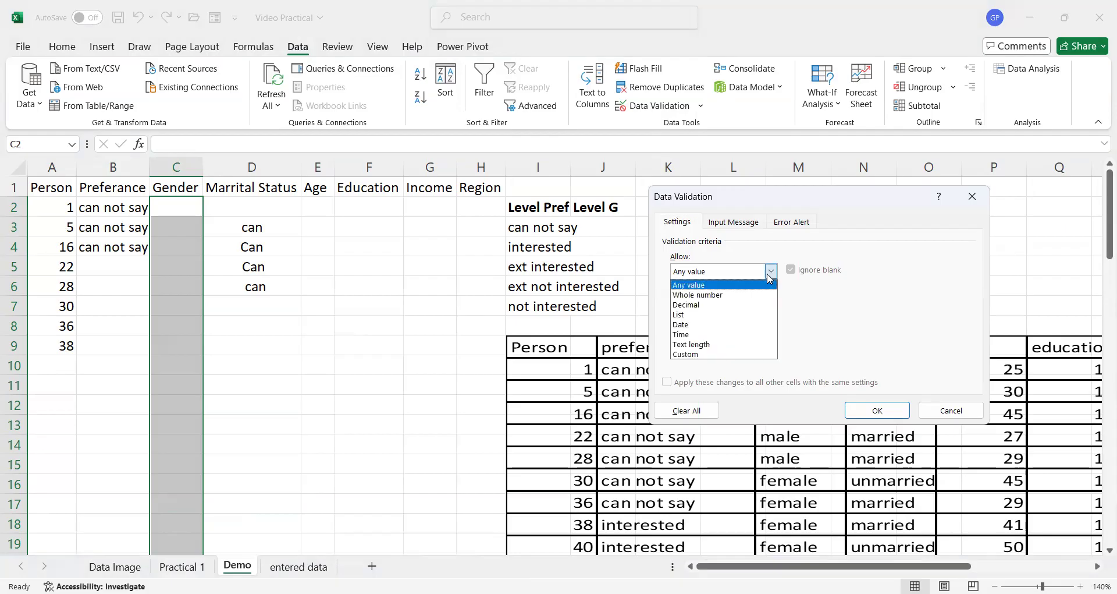
{"action": "left_click", "coordinate": [738, 318]}
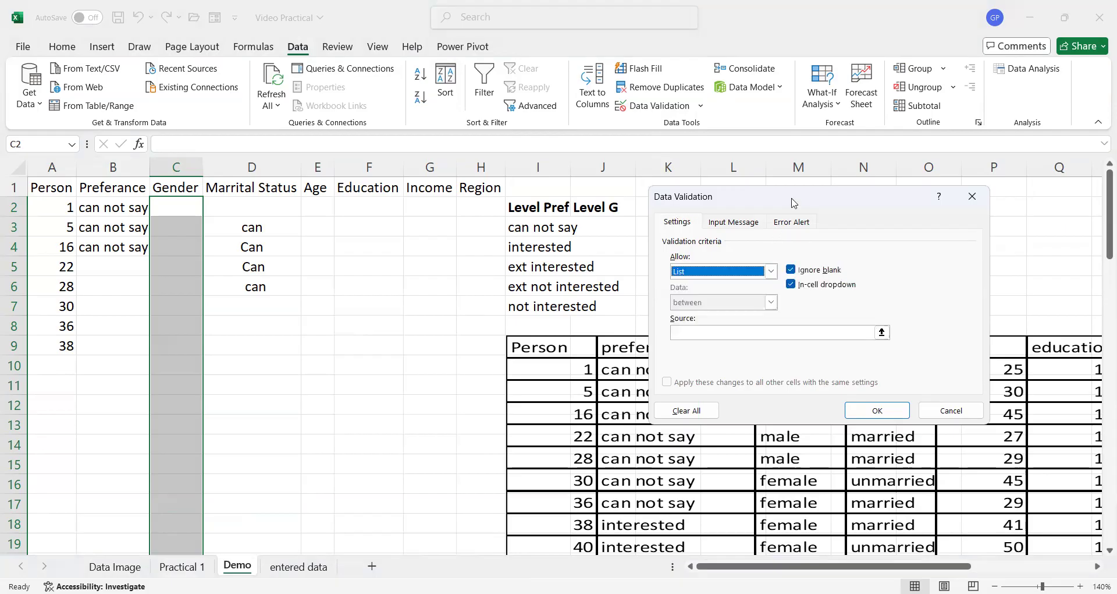
{"action": "left_click_drag", "start_coordinate": [792, 203], "coordinate": [490, 201]}
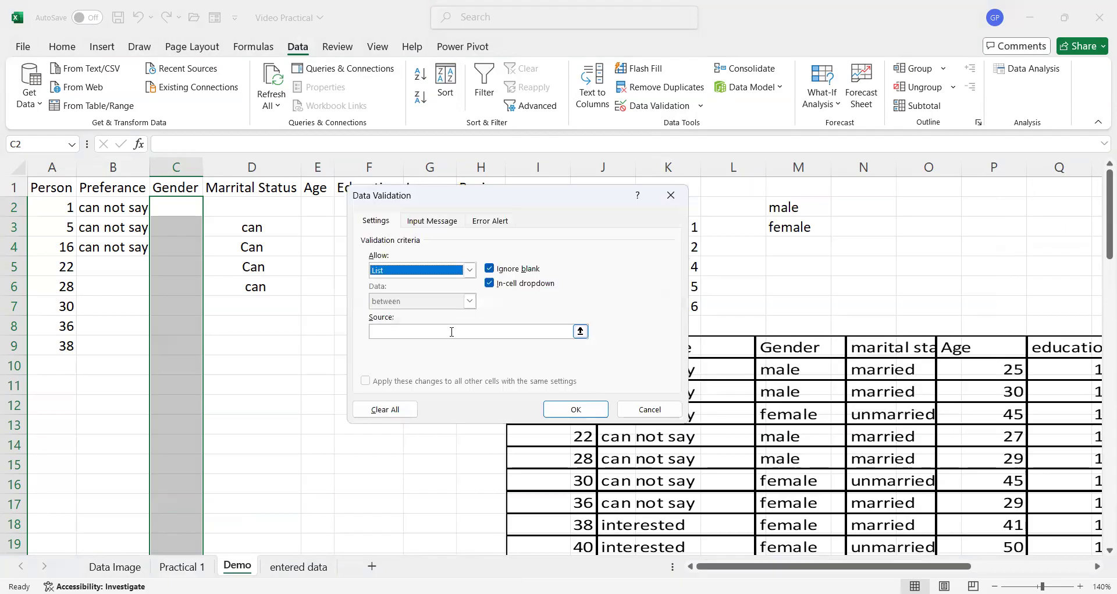
{"action": "left_click", "coordinate": [452, 331]}
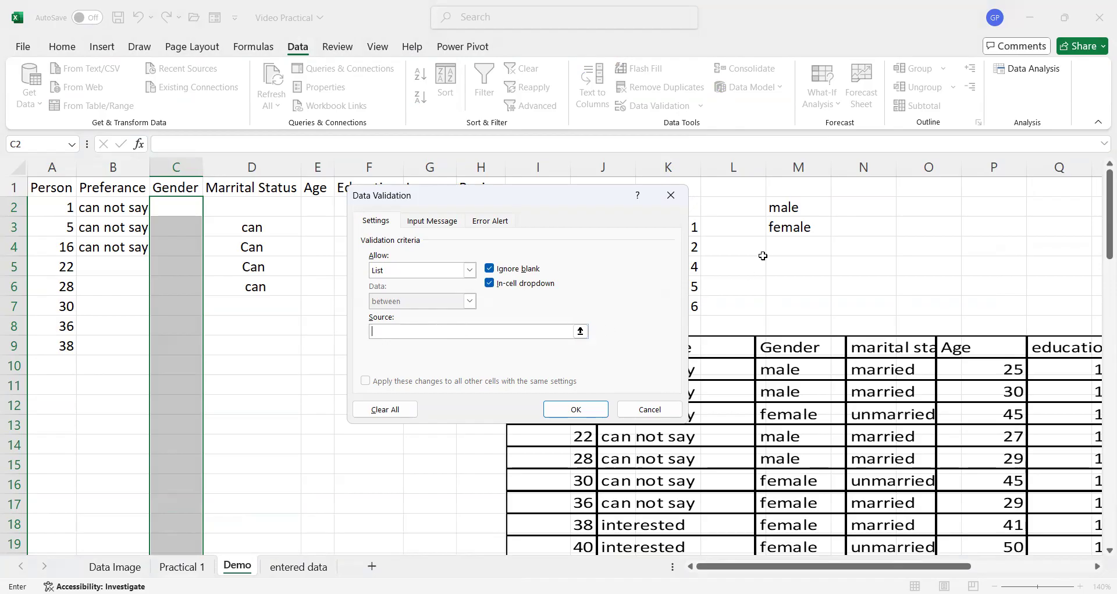
{"action": "left_click", "coordinate": [810, 207]}
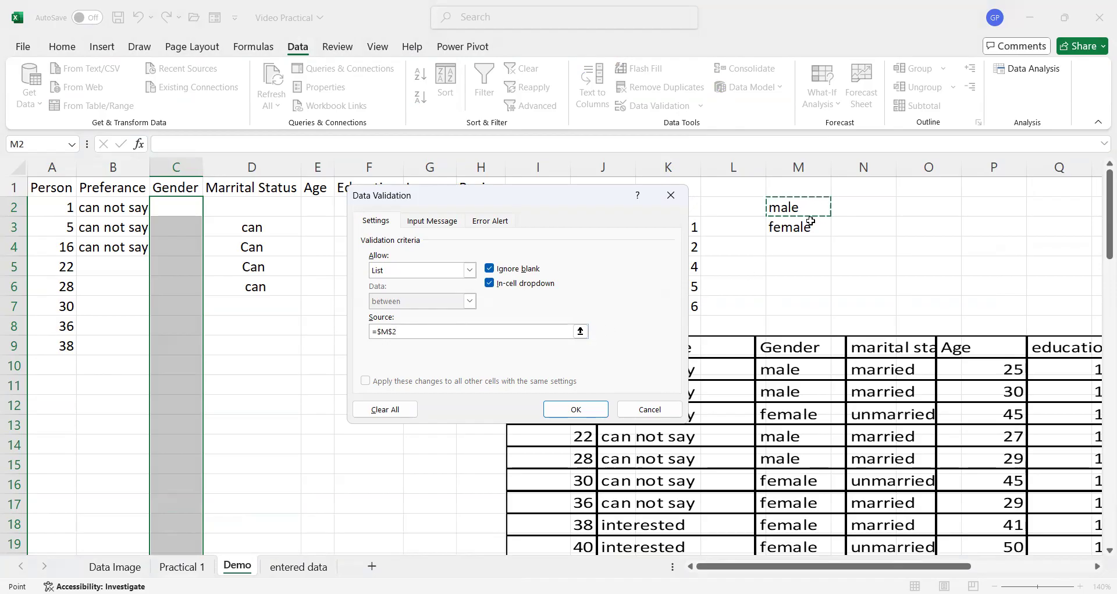
{"action": "left_click", "coordinate": [810, 222], "text": "shift"}
{"action": "left_click", "coordinate": [569, 414]}
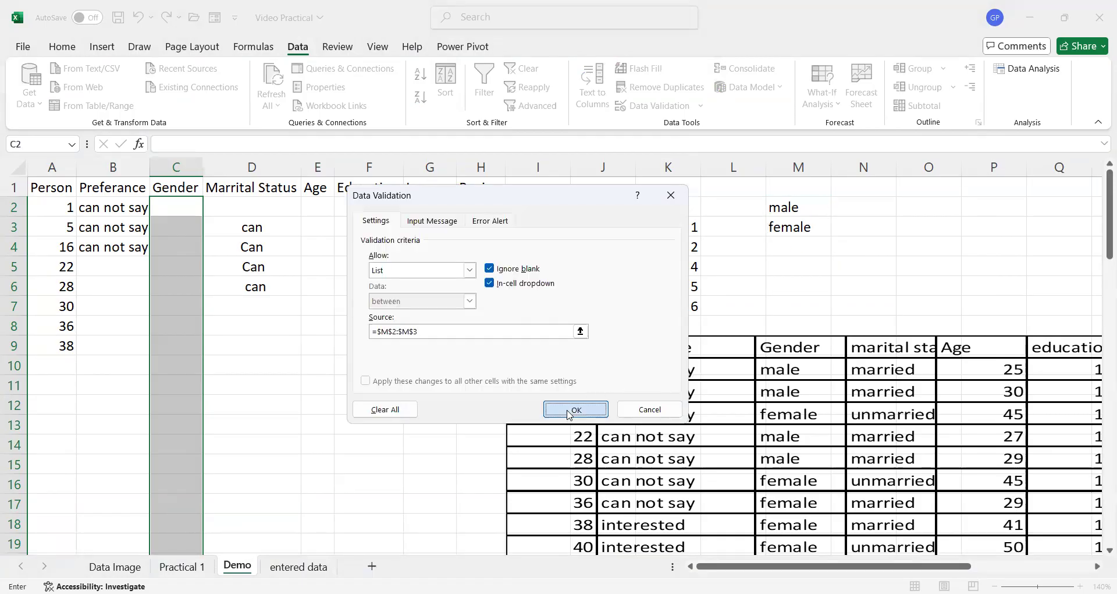
- Pick male for C2 and C3 and female for C4 from the Gender dropdown list
{"action": "left_click", "coordinate": [209, 209]}
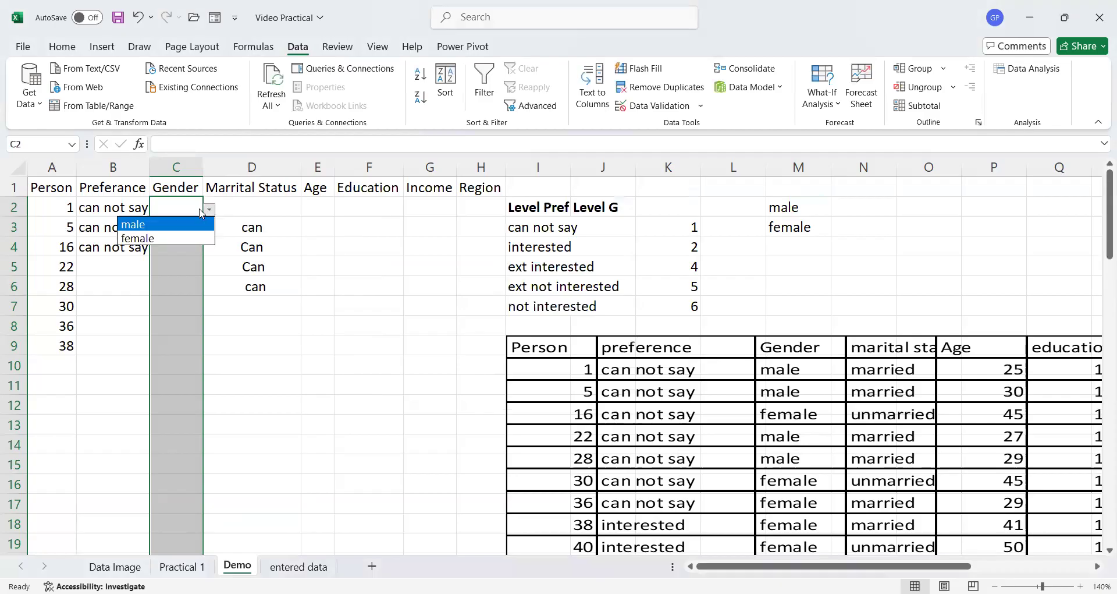
{"action": "left_click", "coordinate": [176, 224]}
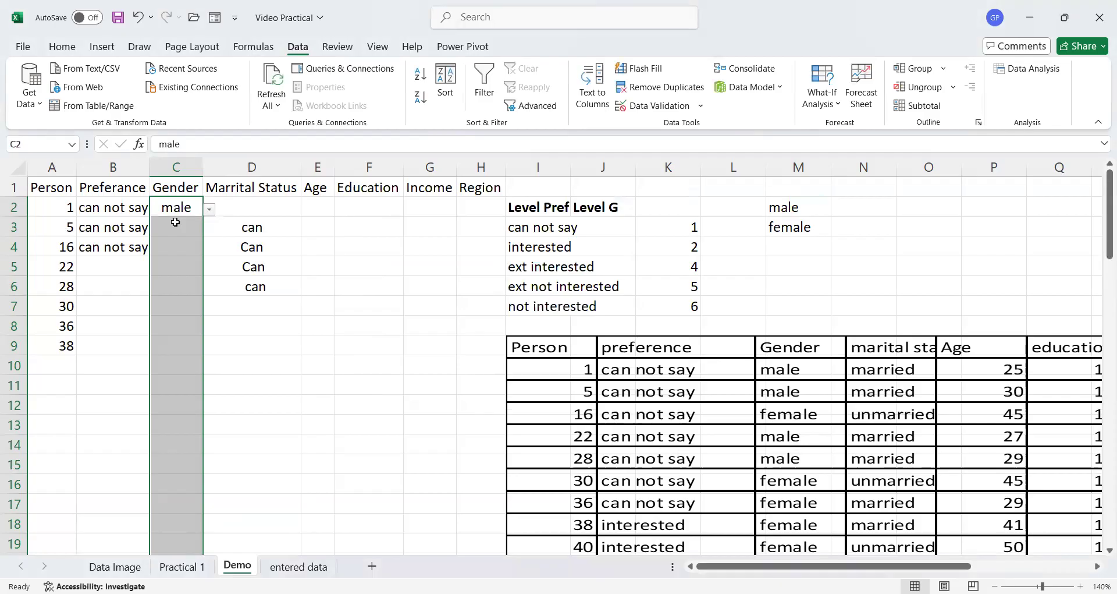
{"action": "left_click", "coordinate": [179, 224]}
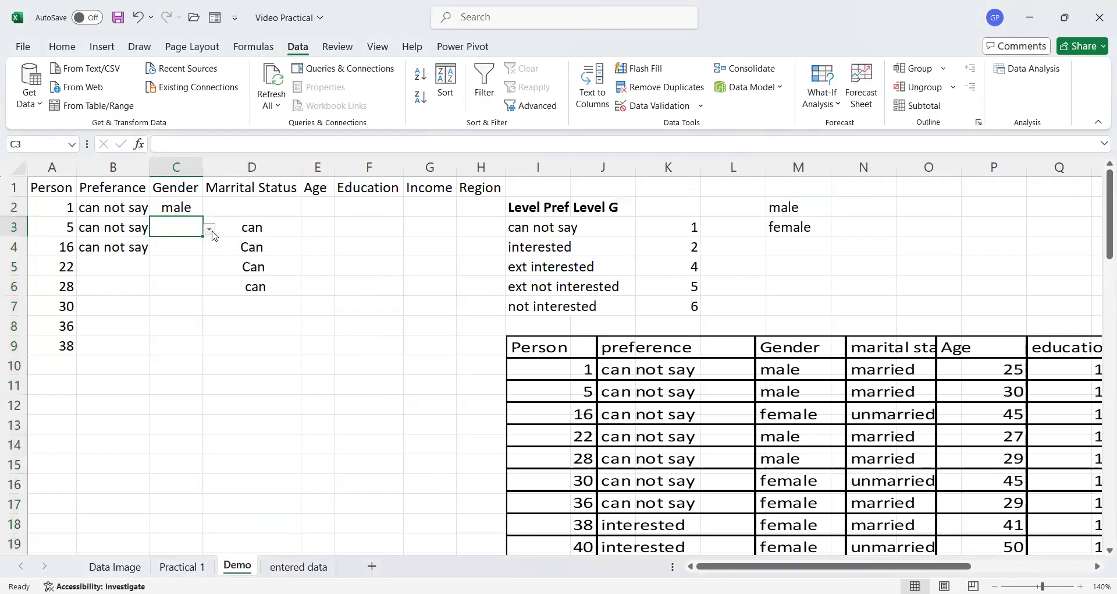
{"action": "left_click", "coordinate": [210, 232]}
{"action": "left_click", "coordinate": [195, 243]}
{"action": "left_click", "coordinate": [188, 245]}
{"action": "left_click", "coordinate": [209, 249]}
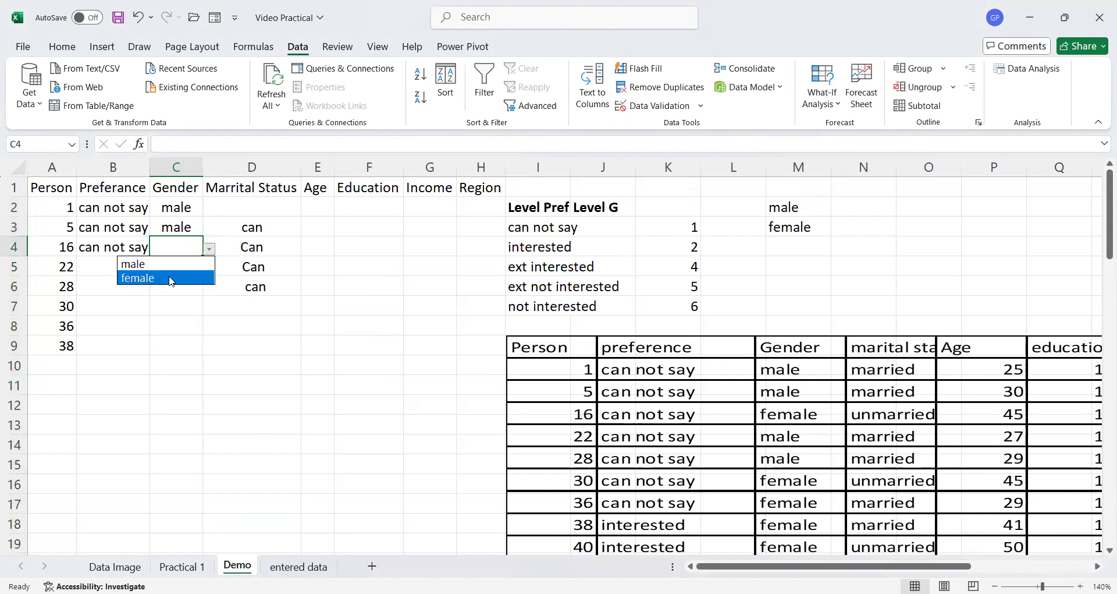
{"action": "left_click", "coordinate": [171, 278]}
{"action": "left_click", "coordinate": [186, 266]}
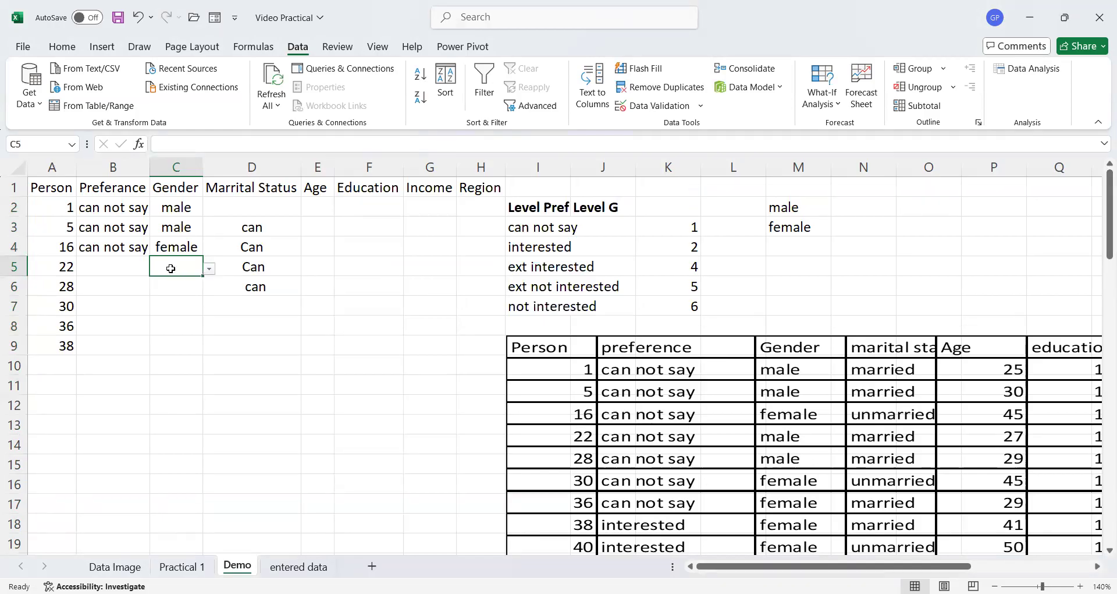
- Enter male in C5 and female in C6 by typing their first letters
{"action": "type", "text": "m"}
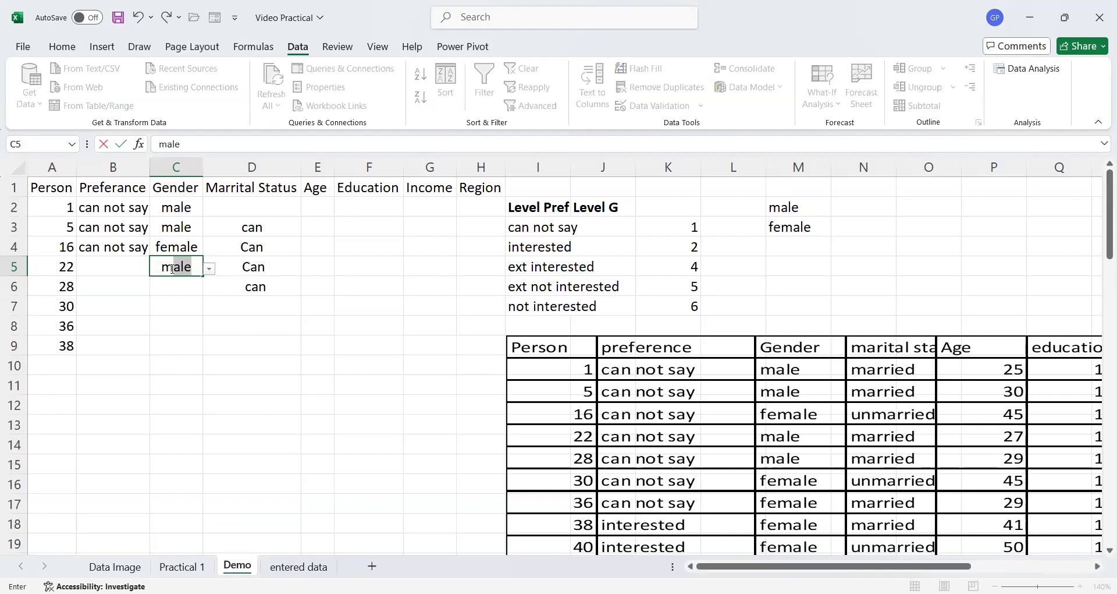
{"action": "key", "text": "Return"}
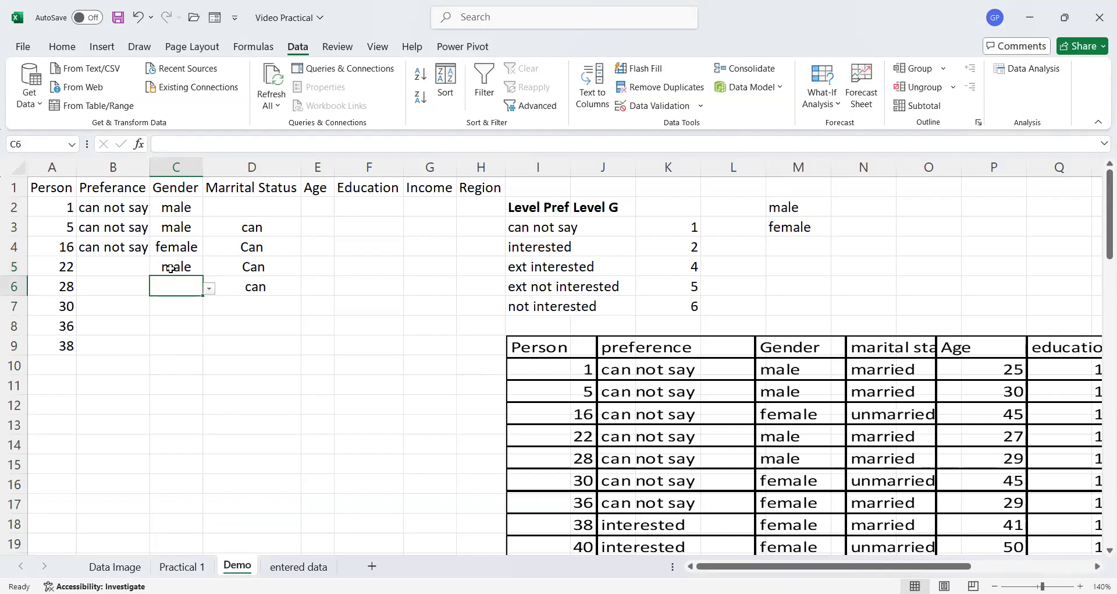
{"action": "type", "text": "f"}
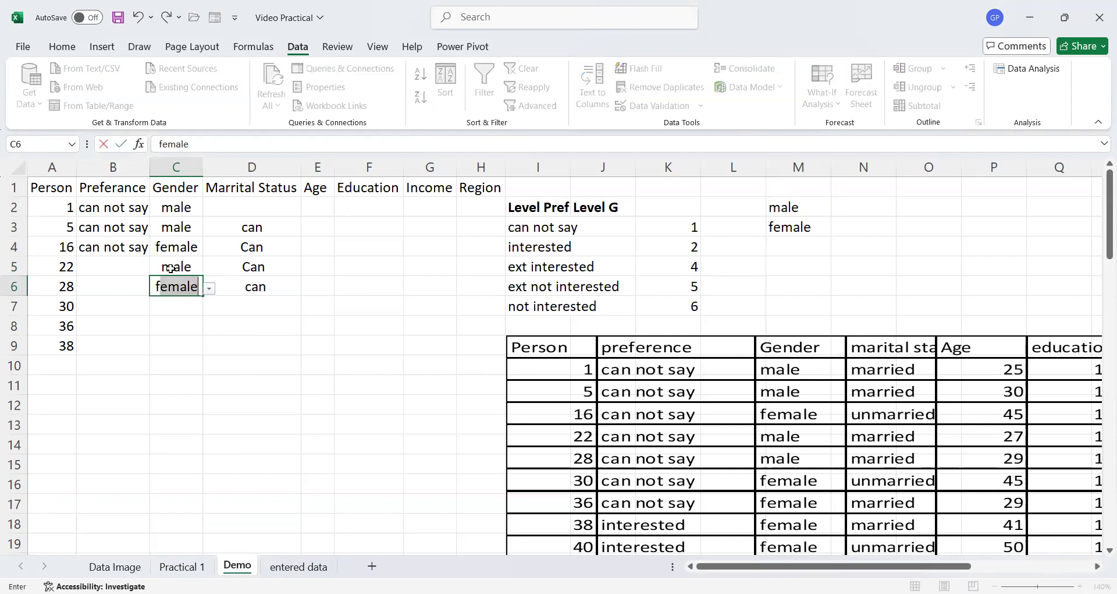
{"action": "key", "text": "Return"}
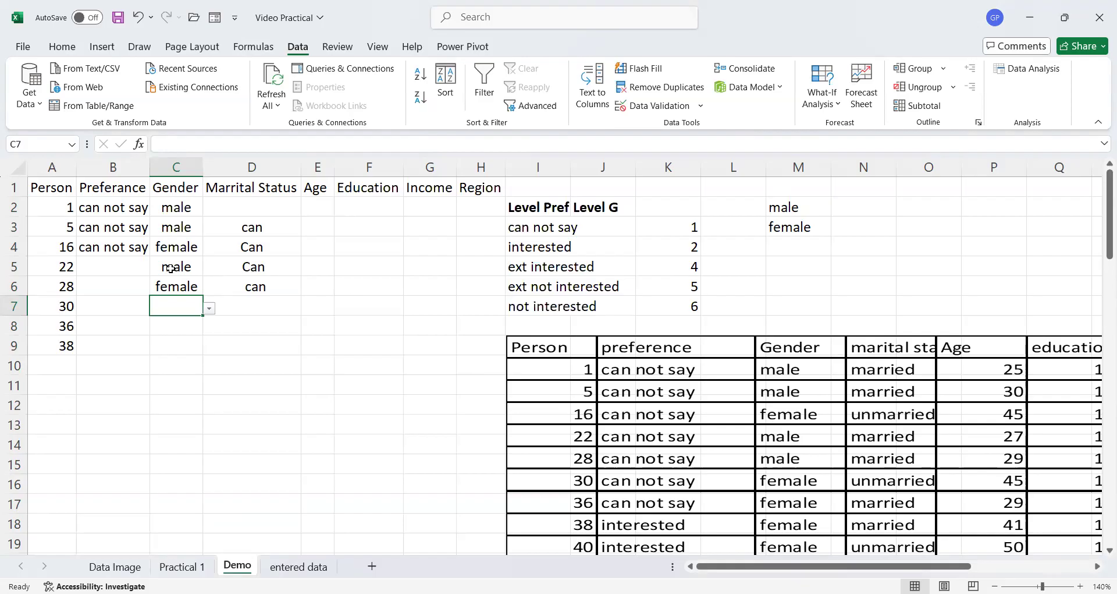
- Test the Gender validation by entering ram in C7, then cancel the entry
{"action": "type", "text": "ram"}
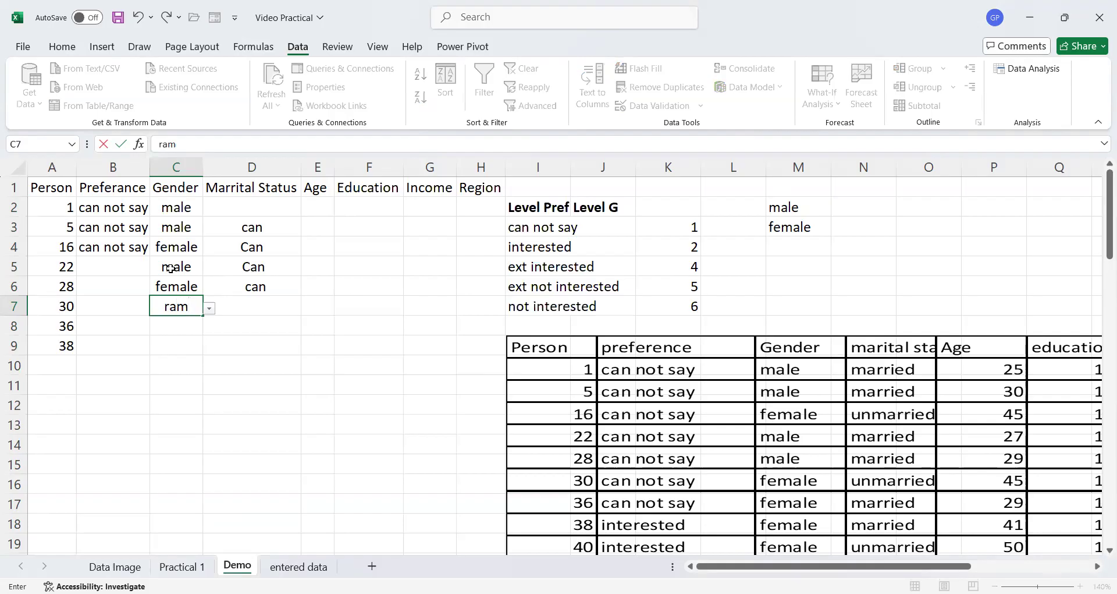
{"action": "key", "text": "Return"}
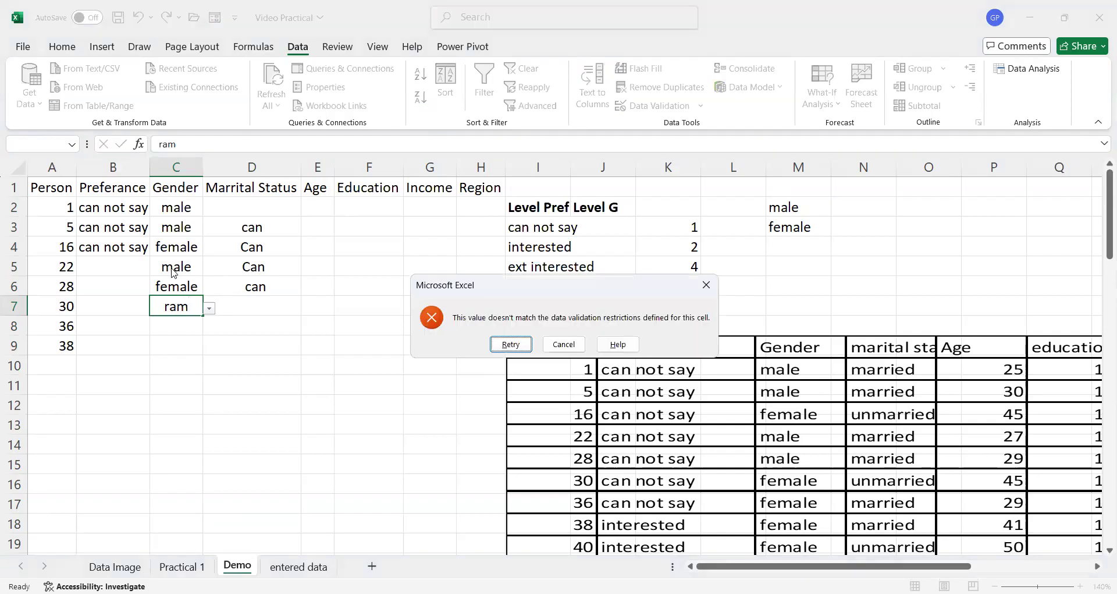
{"action": "left_click", "coordinate": [564, 348]}
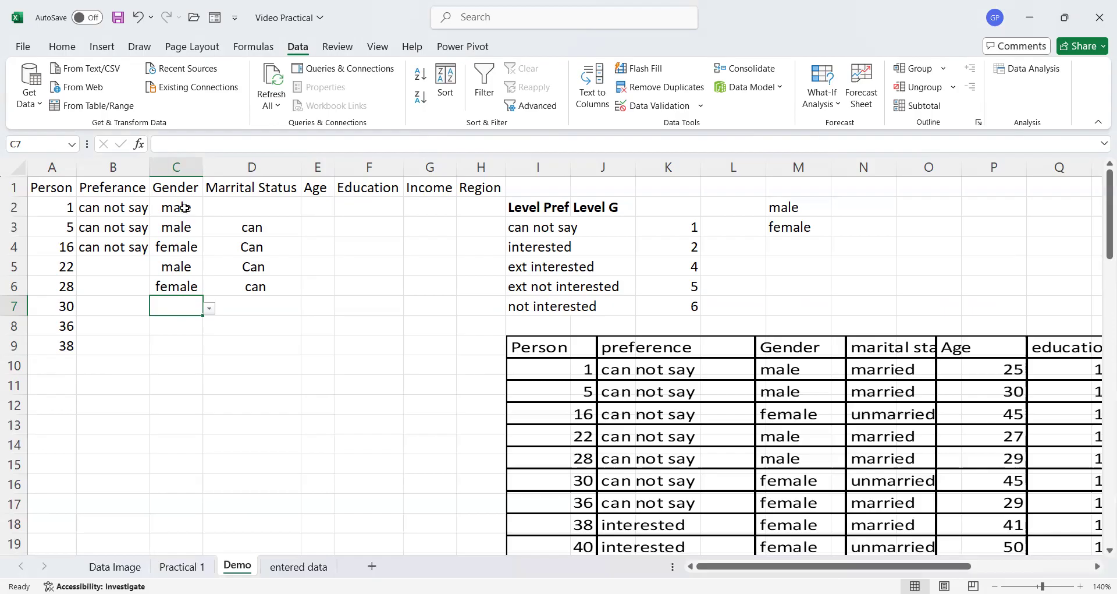
{"action": "left_click", "coordinate": [184, 207]}
{"action": "left_click_drag", "start_coordinate": [184, 207], "coordinate": [182, 278]}
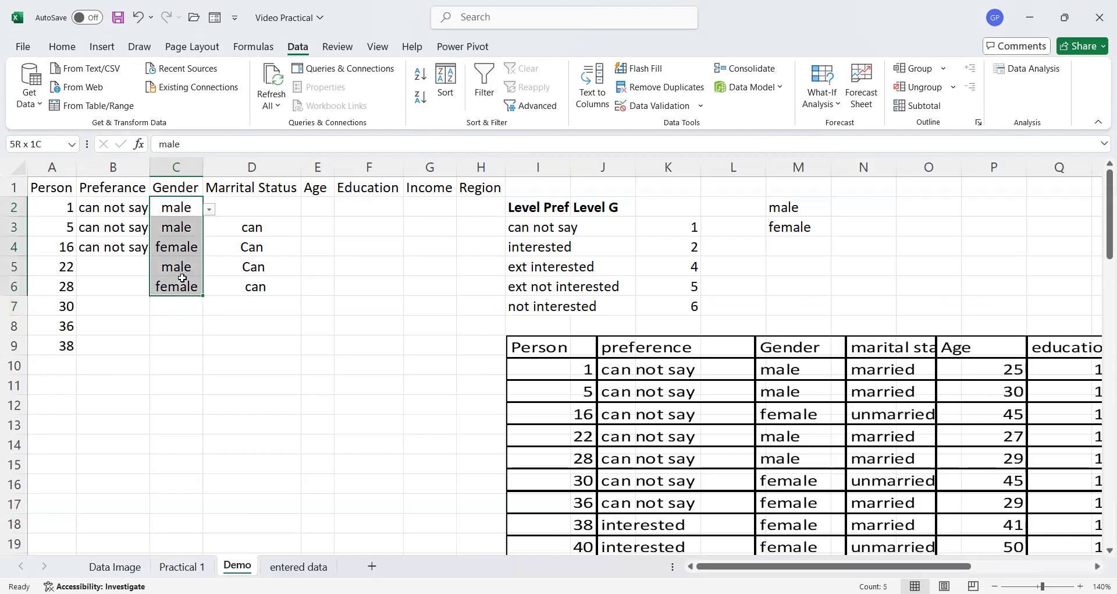
{"action": "left_click", "coordinate": [275, 205]}
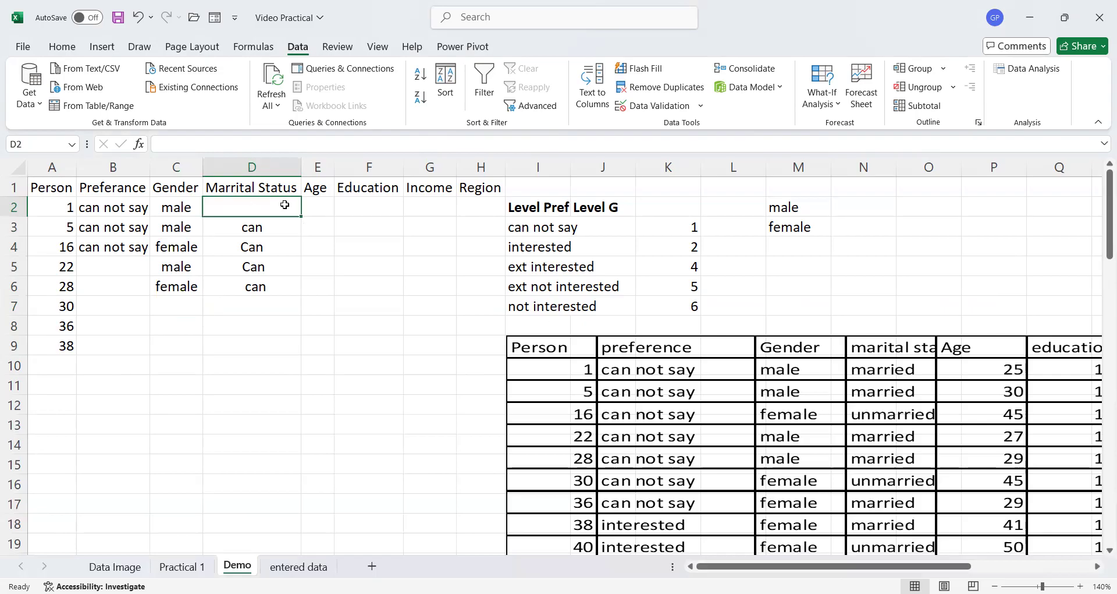
- Enter married as the Marrital Status of D2
{"action": "type", "text": "marrie"}
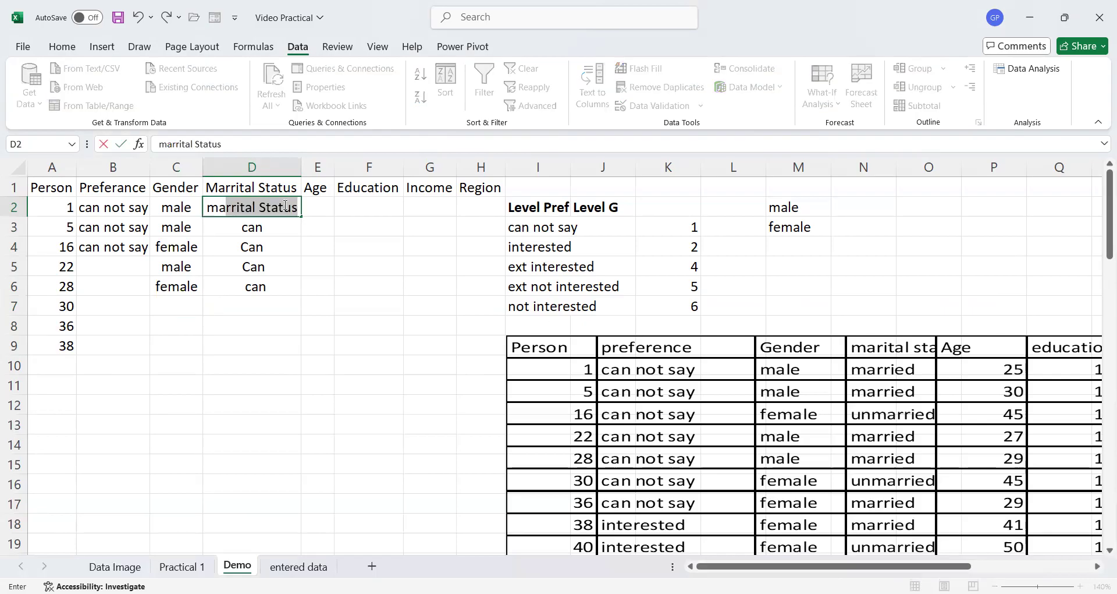
{"action": "type", "text": "d"}
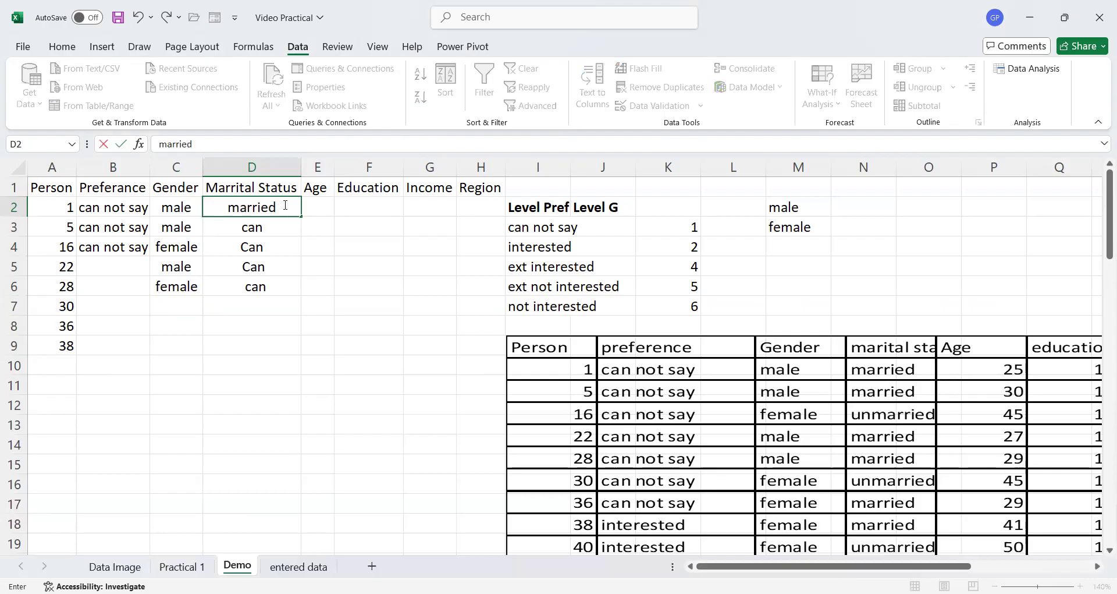
{"action": "key", "text": "Return"}
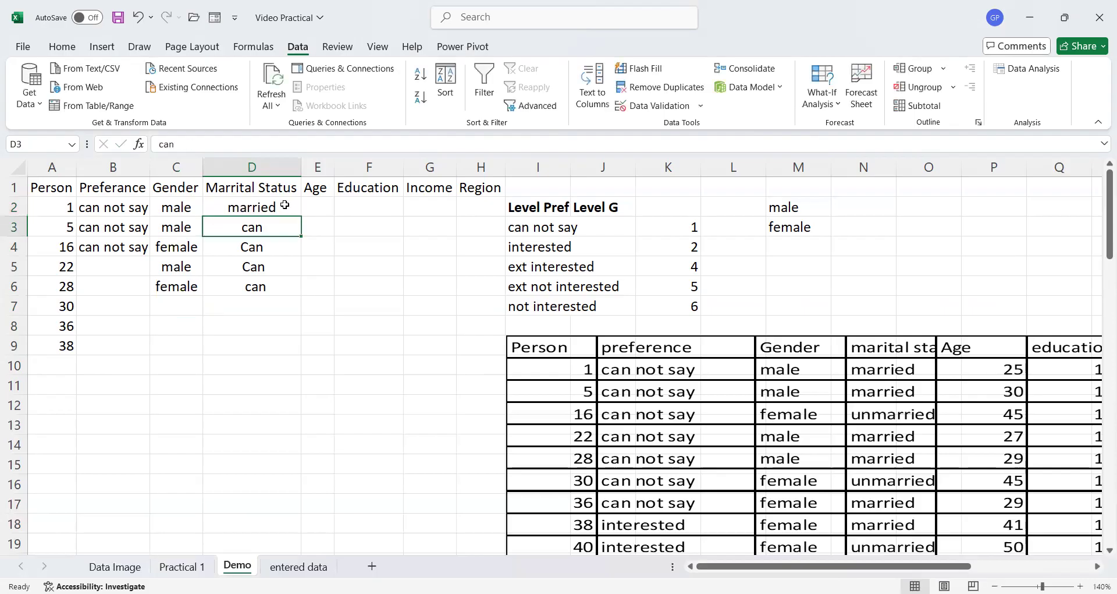
- Enter married in D3 of the Marrital Status column
{"action": "type", "text": "m"}
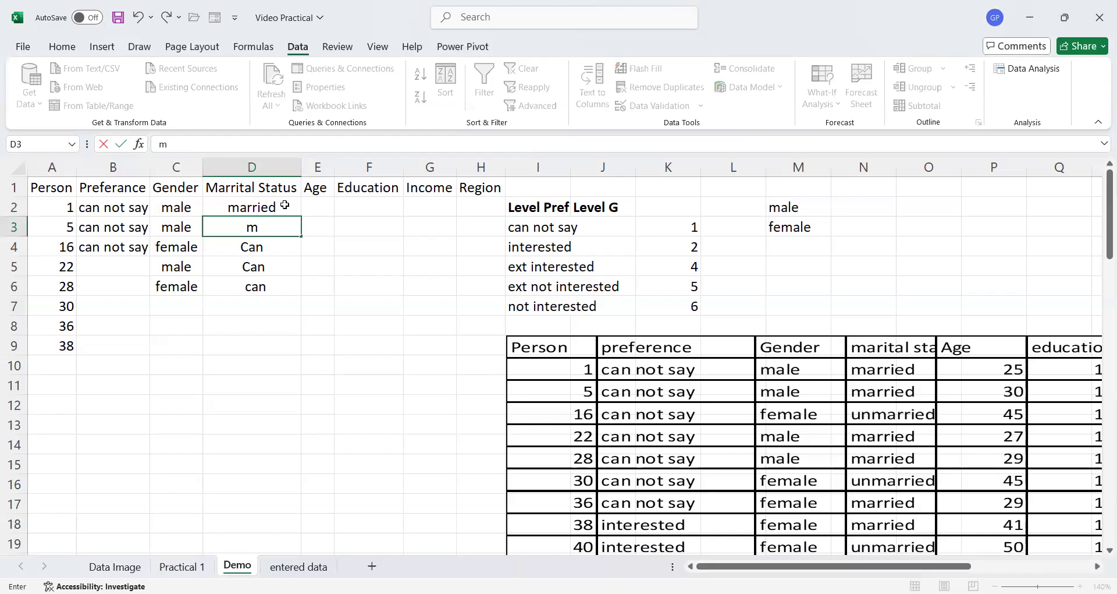
{"action": "type", "text": "arried"}
{"action": "key", "text": "Return"}
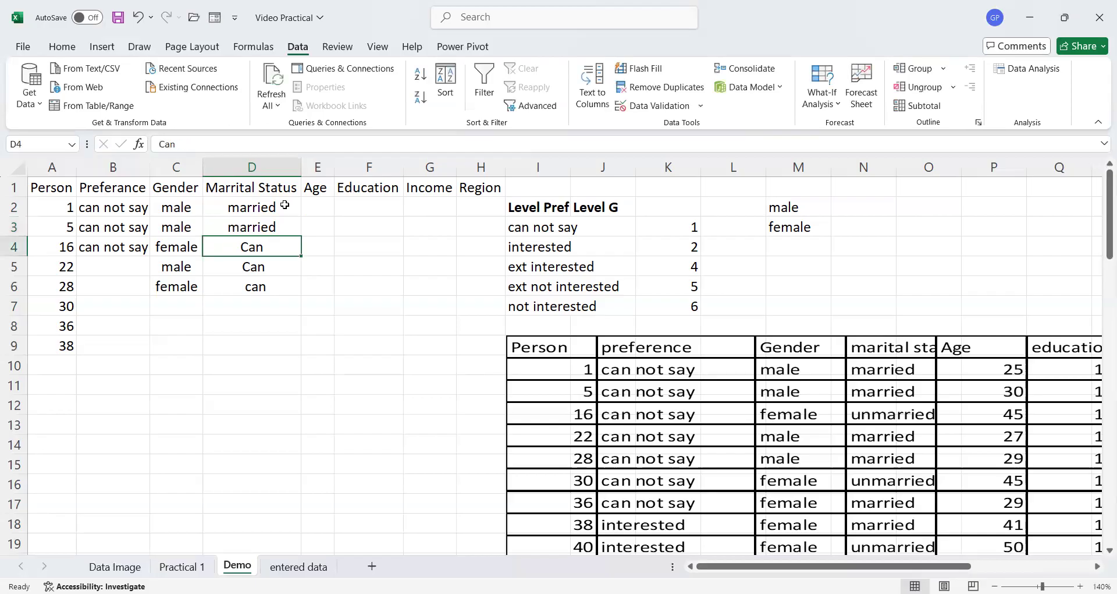
- Clear the placeholder entries in D4, D5 and D6
{"action": "key", "text": "BackSpace"}
{"action": "key", "text": "Return"}
{"action": "key", "text": "BackSpace"}
{"action": "key", "text": "Return"}
{"action": "key", "text": "BackSpace"}
{"action": "key", "text": "Return"}
- Try to enter married in D4 of the Marrital Status column
{"action": "left_click", "coordinate": [268, 244]}
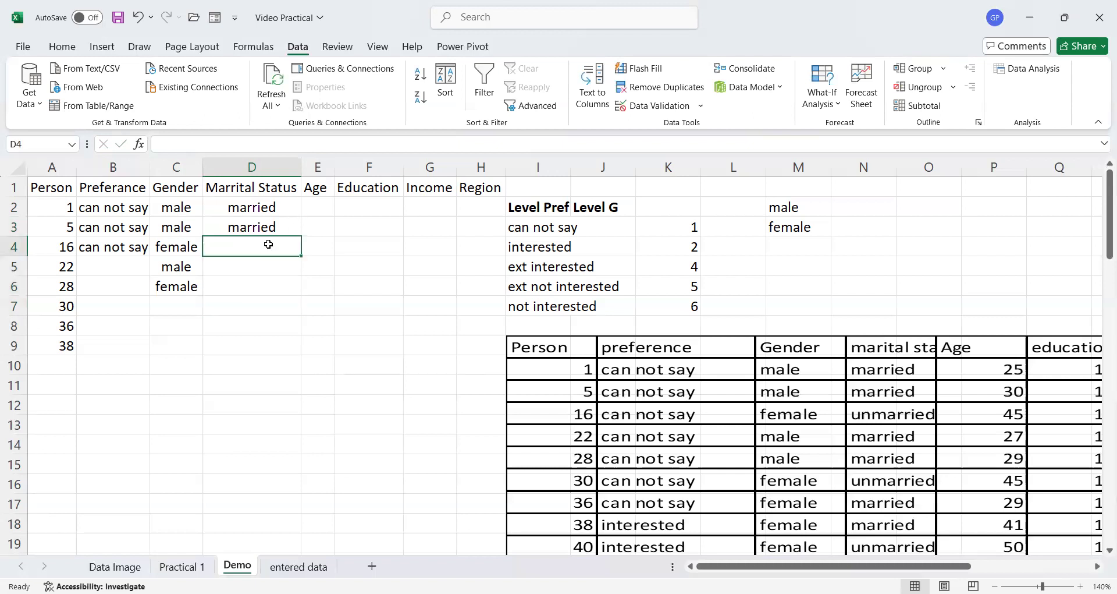
{"action": "type", "text": "m"}
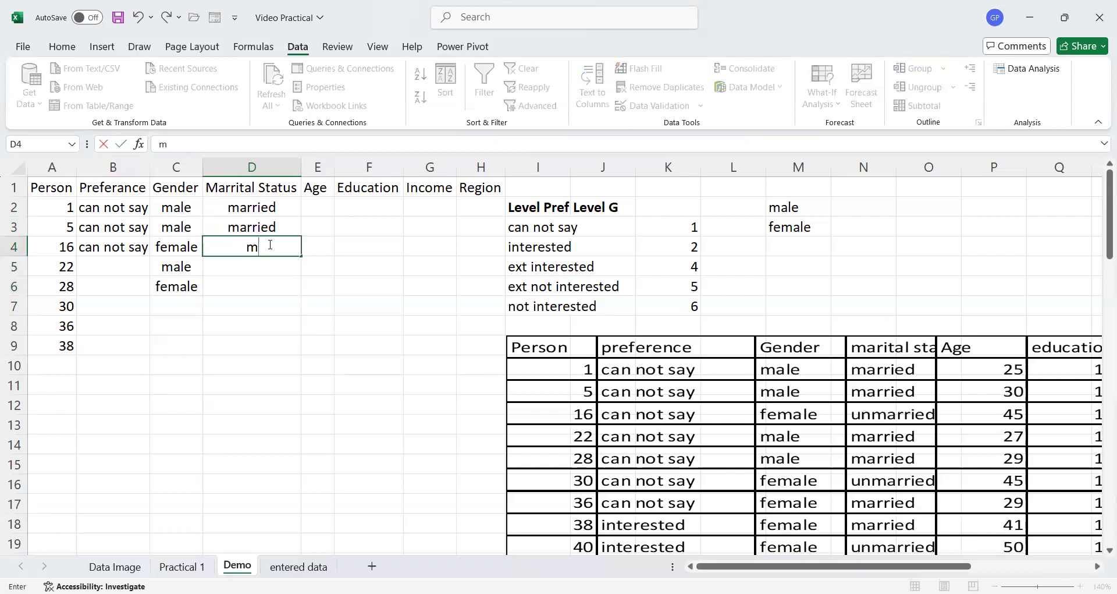
{"action": "left_click", "coordinate": [273, 208]}
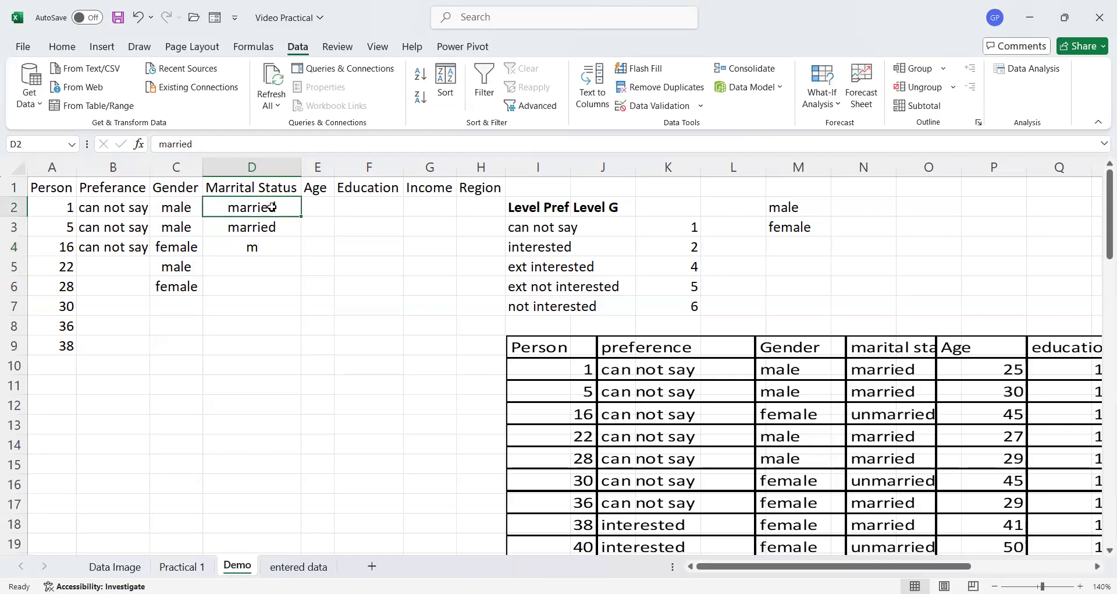
{"action": "left_click", "coordinate": [261, 227]}
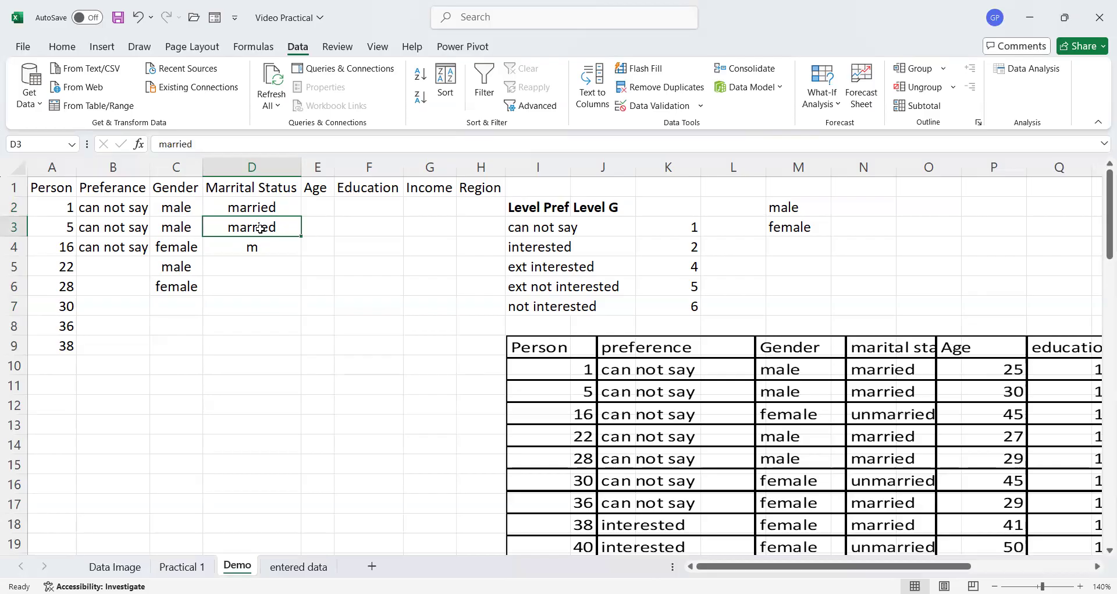
{"action": "left_click", "coordinate": [260, 247]}
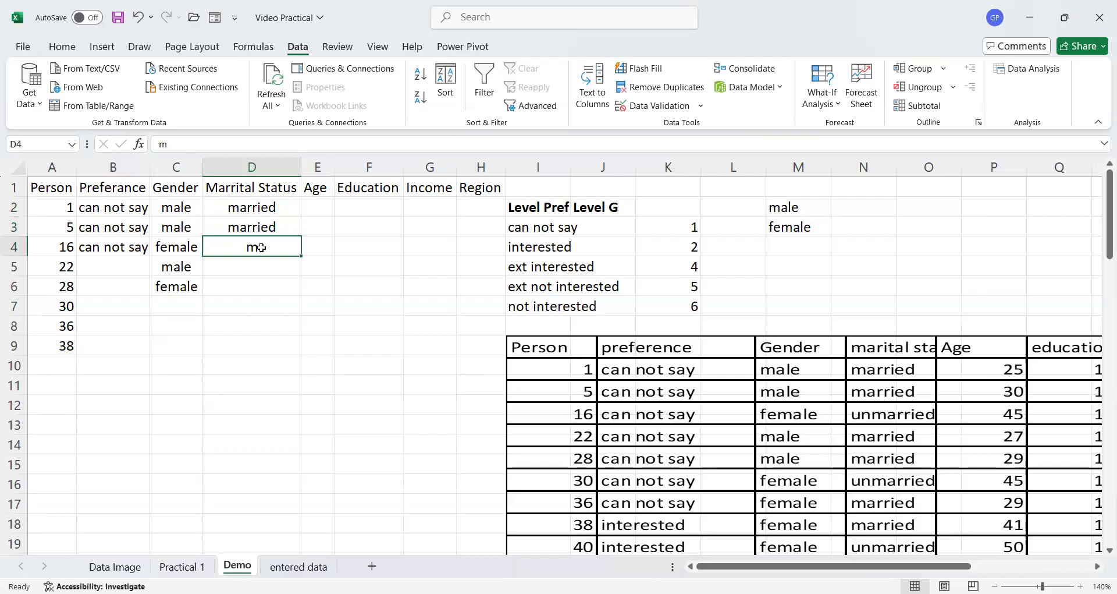
{"action": "type", "text": "arried"}
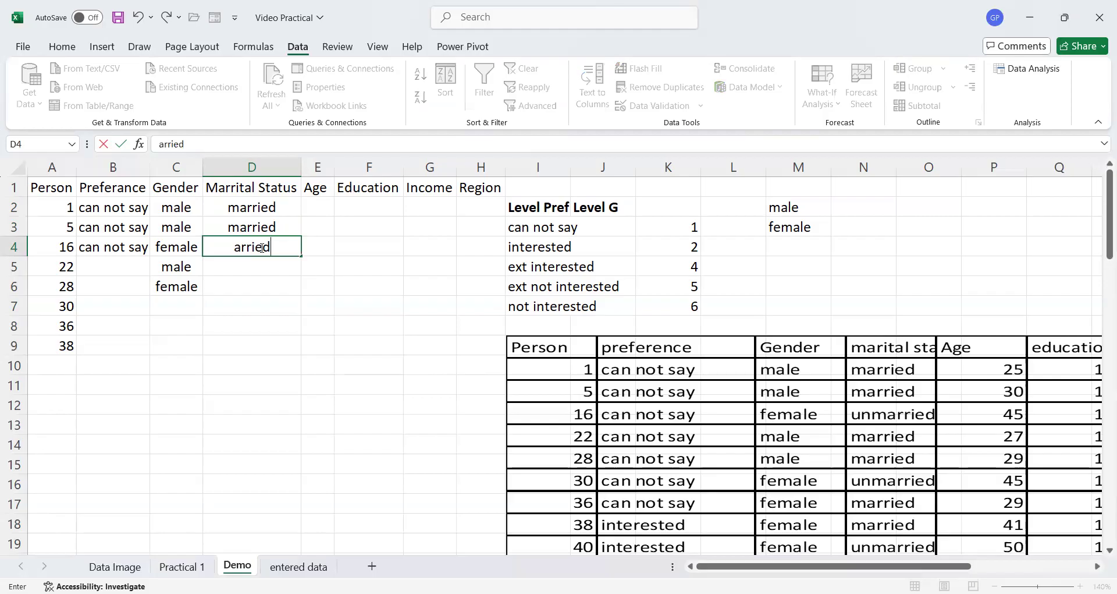
{"action": "key", "text": "Return"}
- Enter un married in D5 and D6 of the Marrital Status column
{"action": "type", "text": "u"}
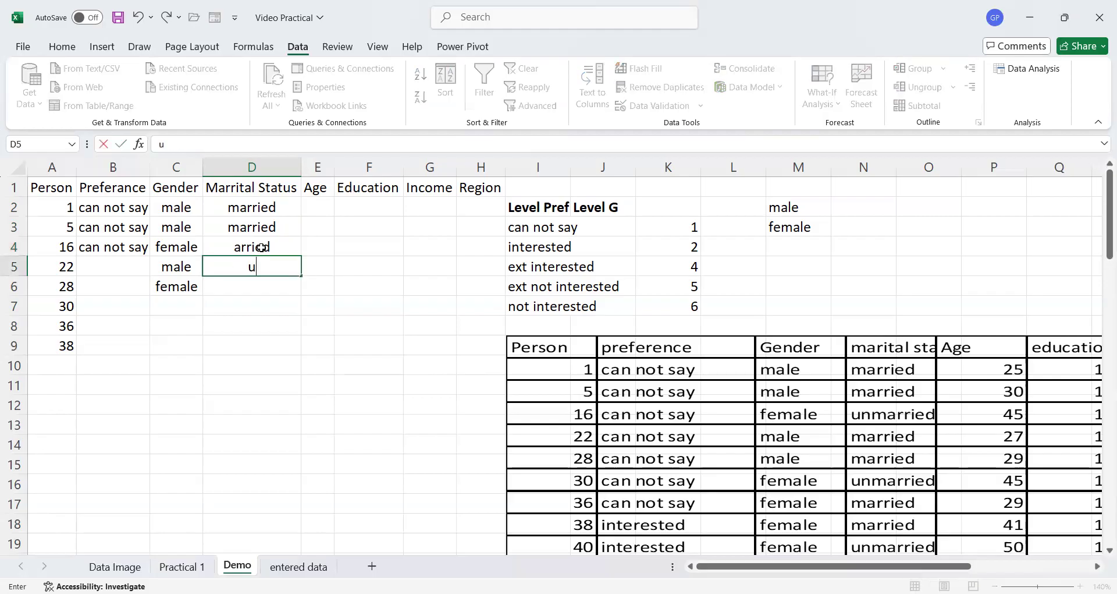
{"action": "type", "text": "n married"}
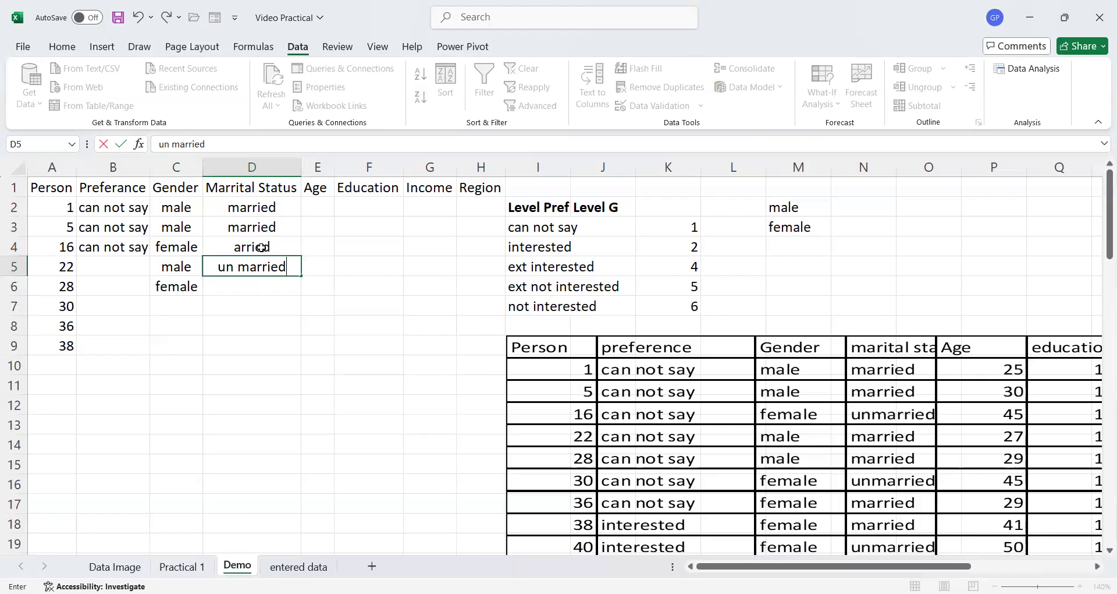
{"action": "key", "text": "Return"}
{"action": "type", "text": "un married"}
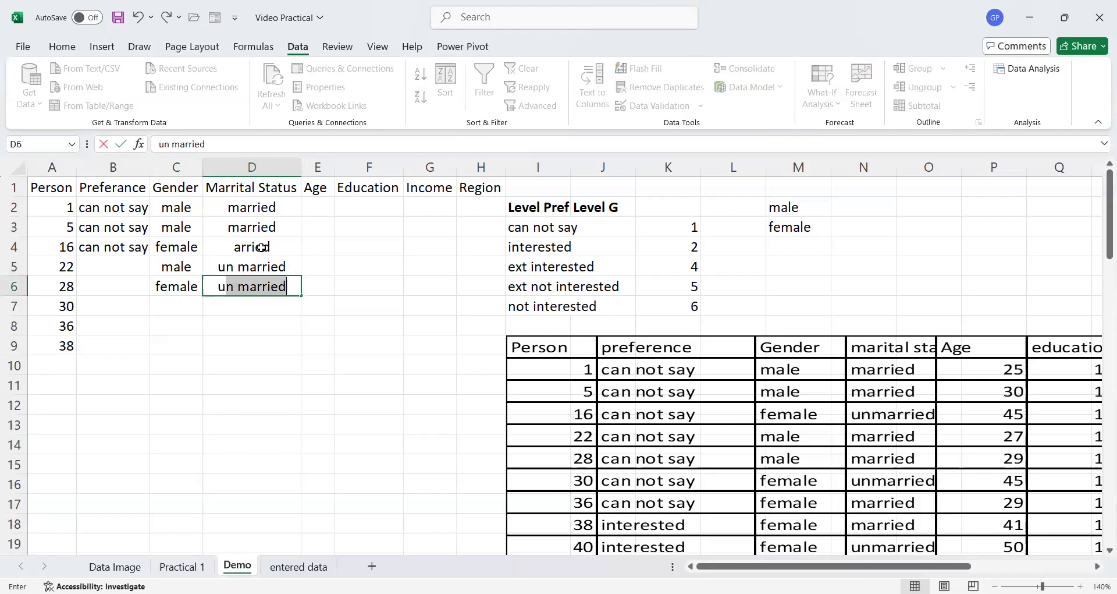
{"action": "key", "text": "Return"}
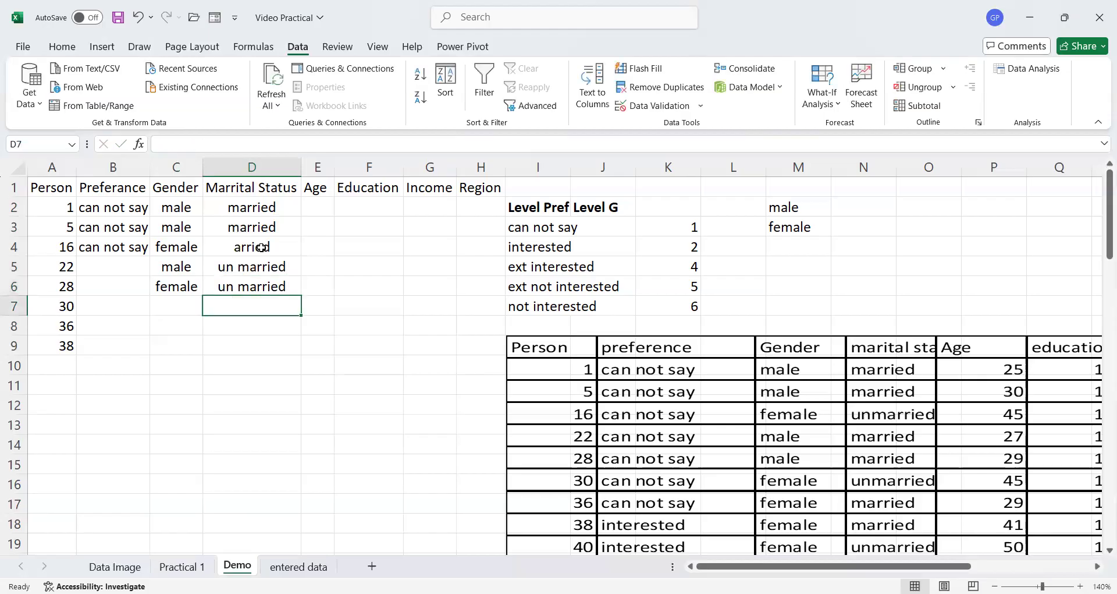
{"action": "type", "text": "ma"}
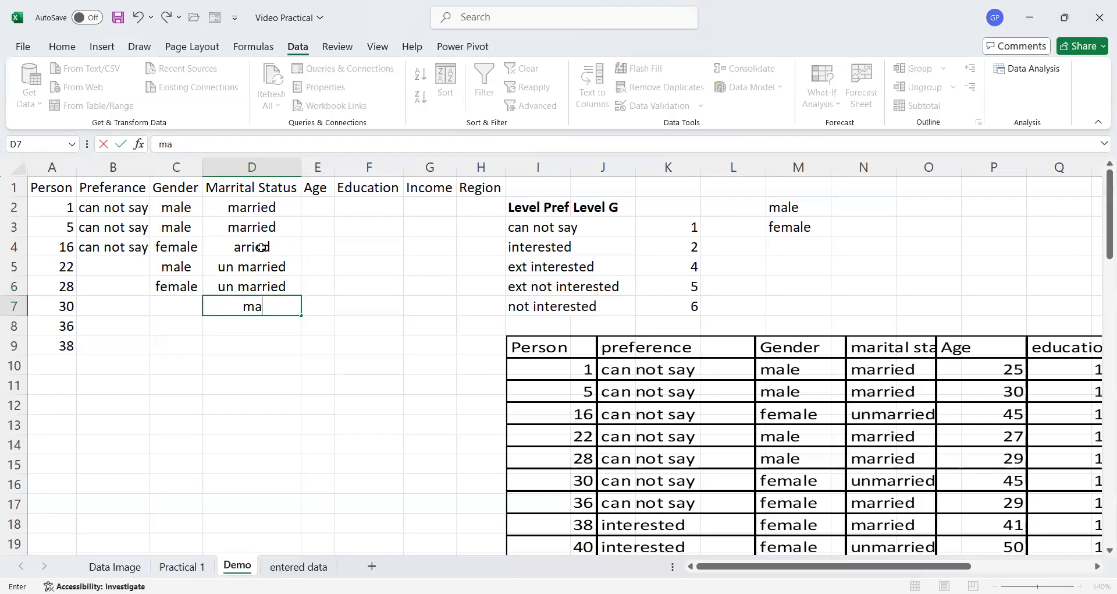
{"action": "key", "text": "BackSpace"}
{"action": "key", "text": "BackSpace"}
{"action": "left_click", "coordinate": [233, 247]}
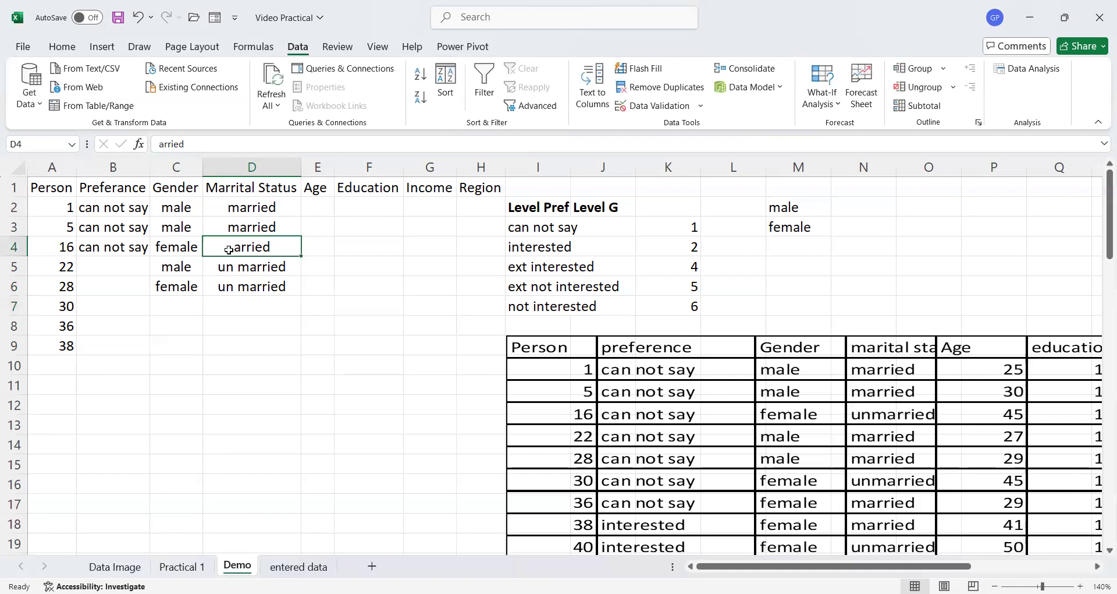
{"action": "left_click", "coordinate": [156, 144]}
{"action": "left_click", "coordinate": [223, 206]}
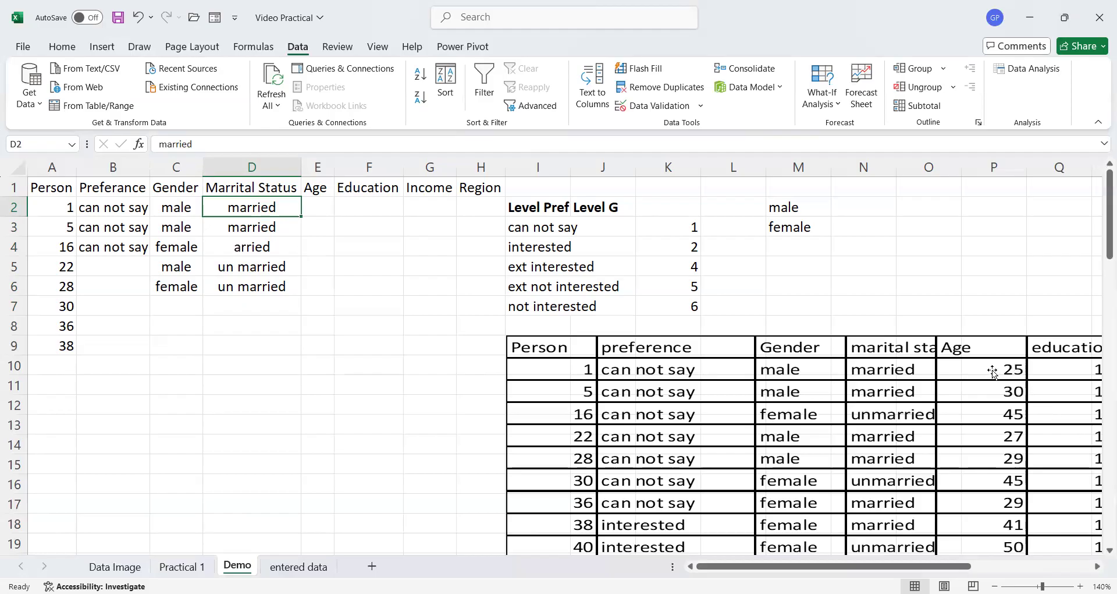
- Enter ages 25 in E2 and 30 in E3
{"action": "left_click", "coordinate": [317, 207]}
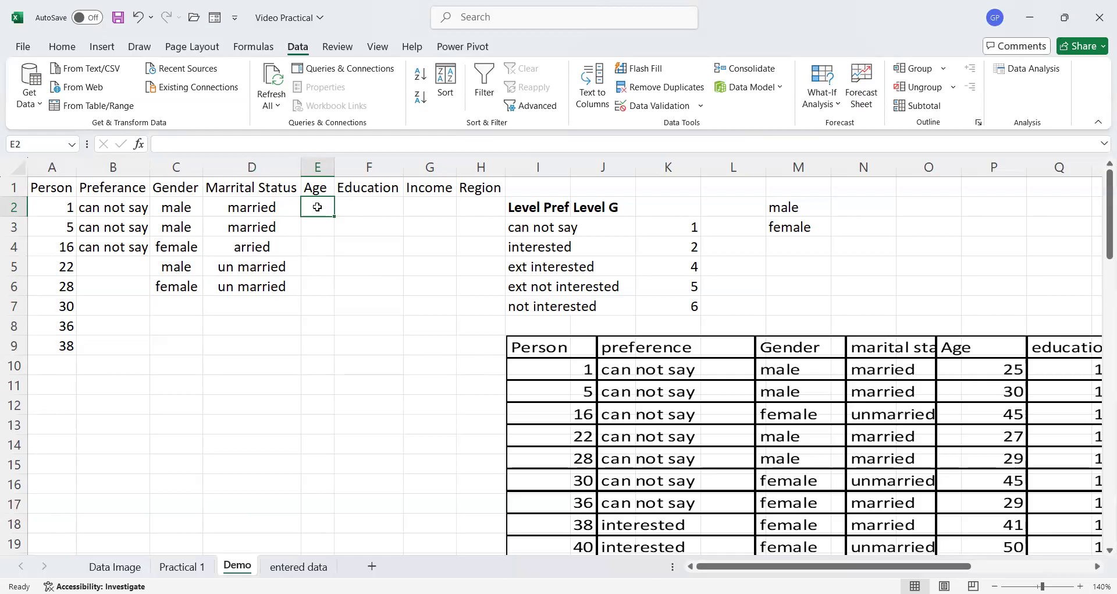
{"action": "type", "text": "25"}
{"action": "key", "text": "Return"}
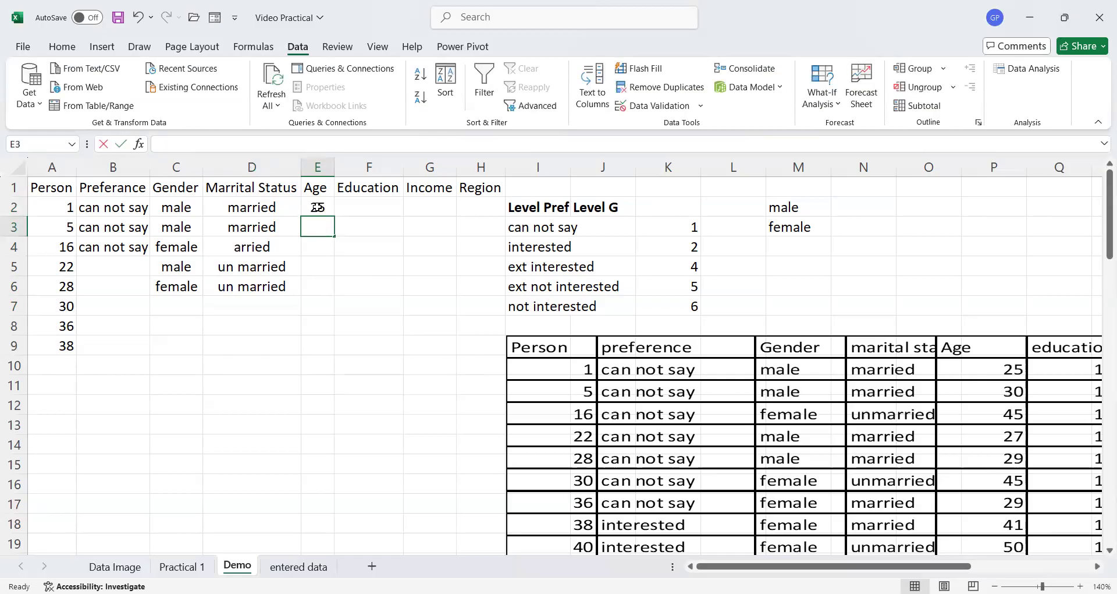
{"action": "type", "text": "30"}
{"action": "left_click", "coordinate": [348, 350]}
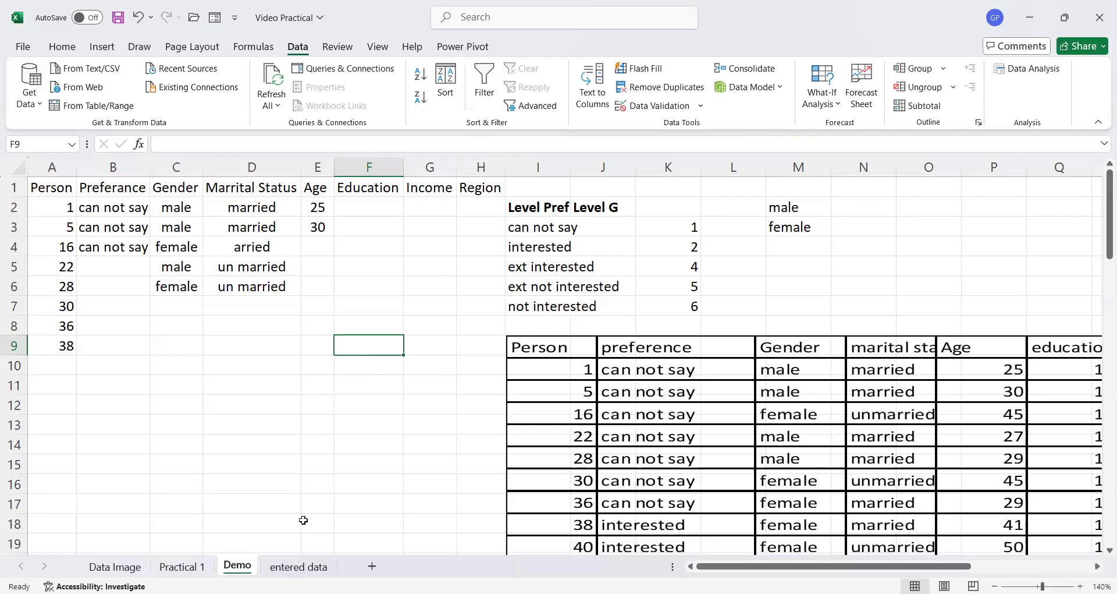
- Open the entered data sheet and zoom in to review the completed table
{"action": "left_click", "coordinate": [297, 568]}
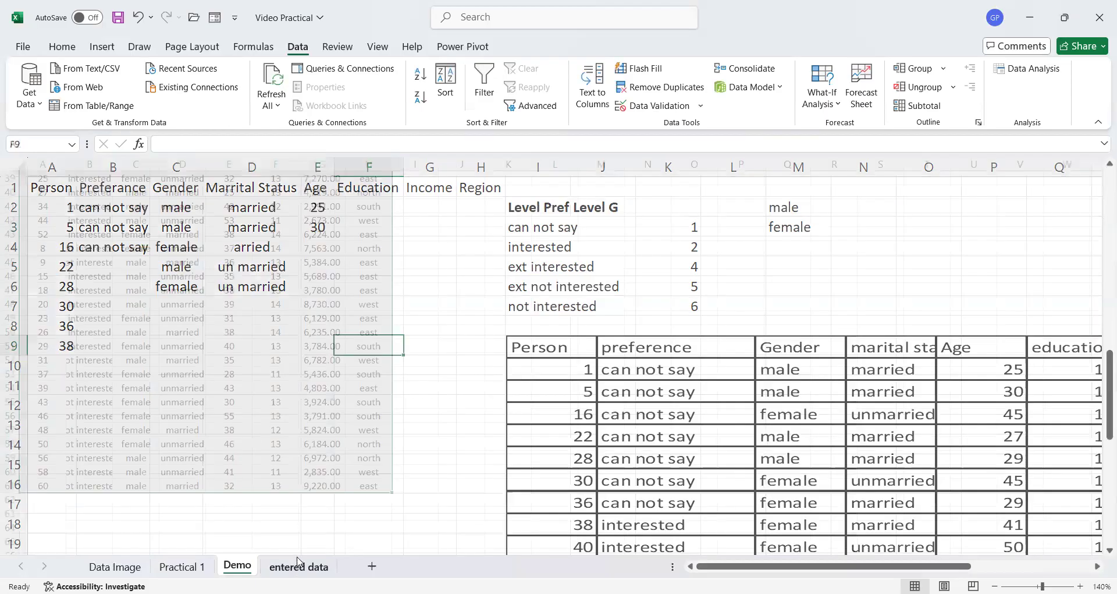
{"action": "scroll", "coordinate": [286, 537], "scroll_direction": "up", "scroll_amount": 13}
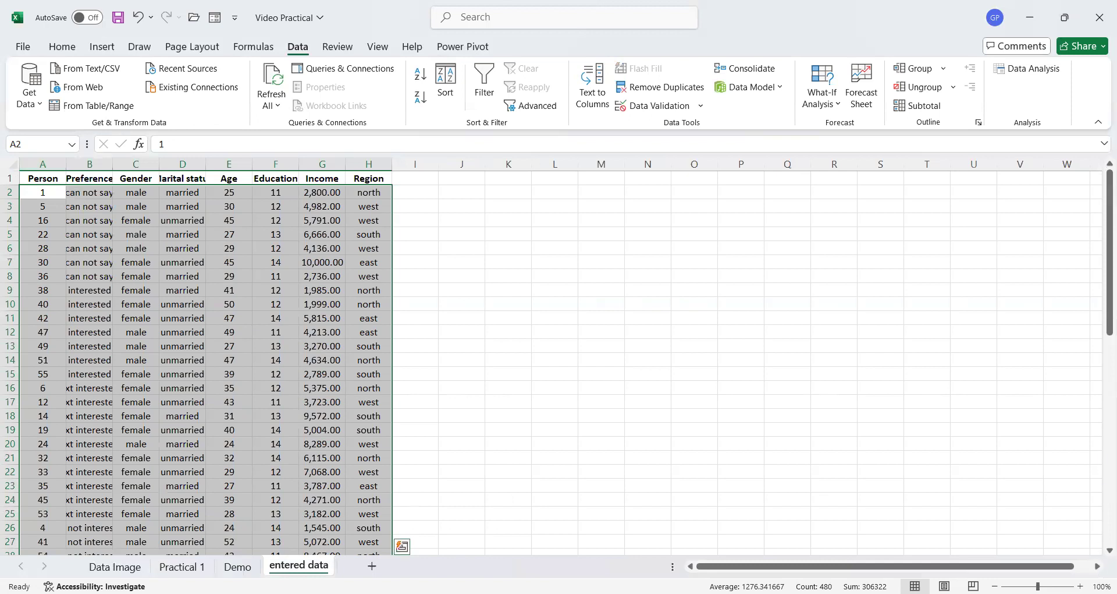
{"action": "left_click", "coordinate": [1080, 586]}
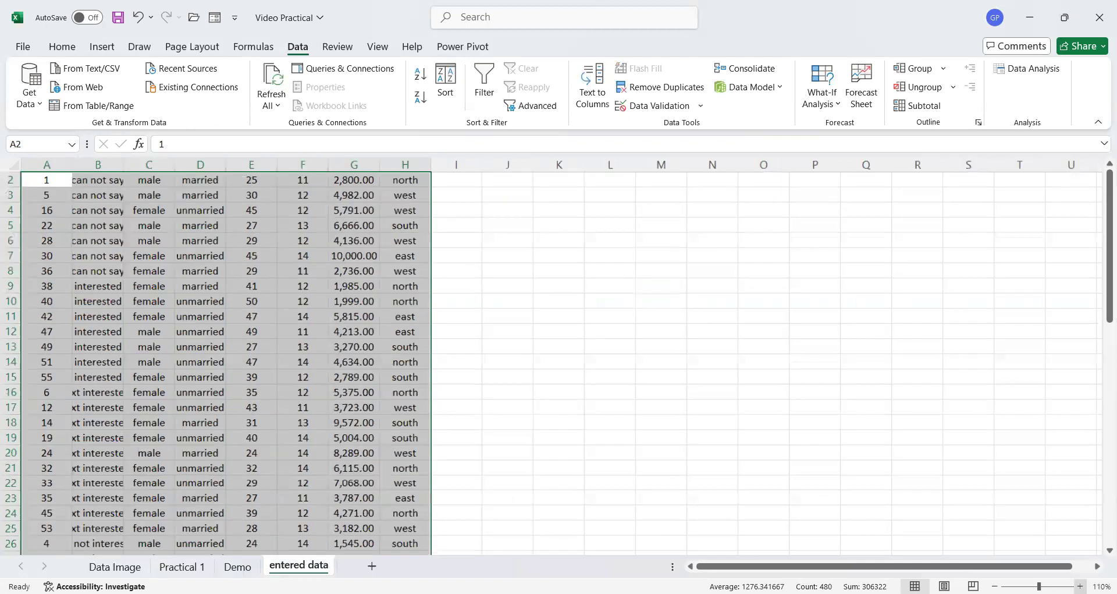
{"action": "left_click", "coordinate": [1080, 587]}
{"action": "scroll", "coordinate": [678, 445], "scroll_direction": "up", "scroll_amount": 3}
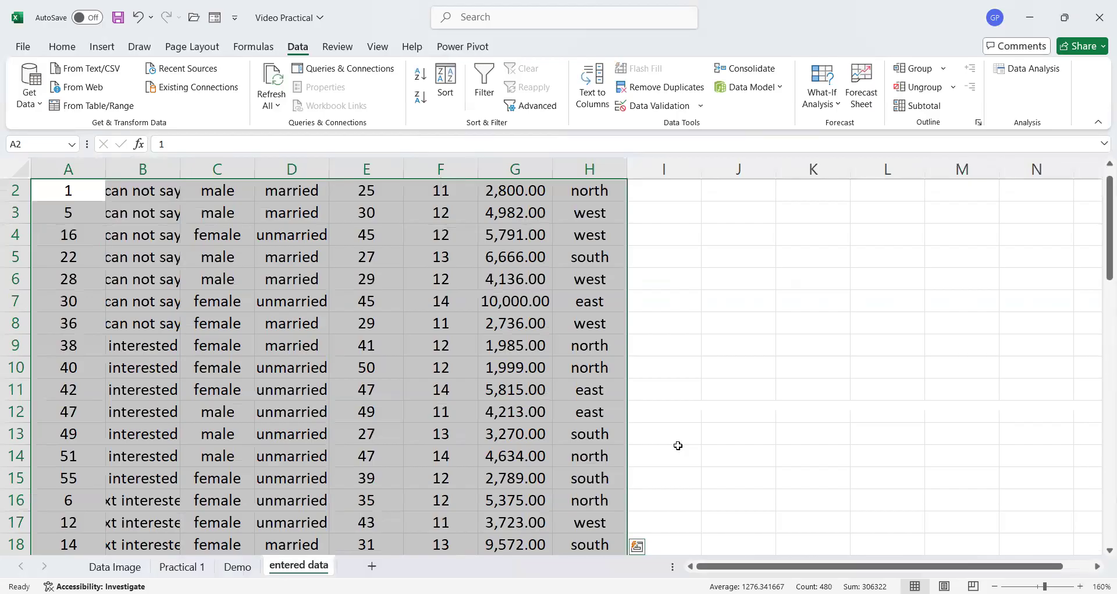
{"action": "scroll", "coordinate": [739, 349], "scroll_direction": "up", "scroll_amount": 1}
{"action": "left_click", "coordinate": [742, 326]}
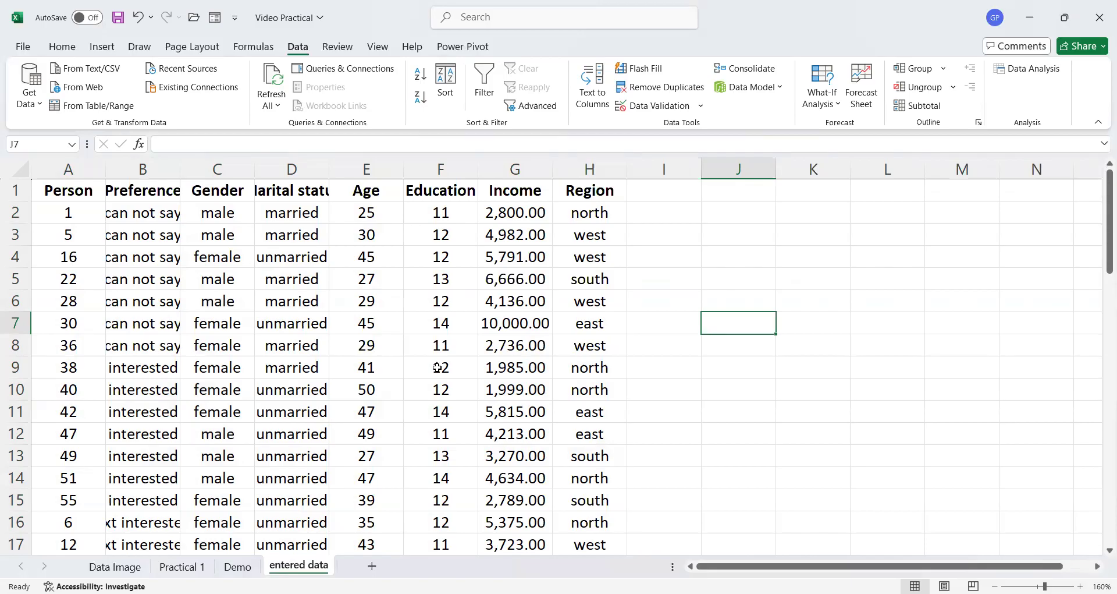
- Select the whole data table A1:H61 on the entered data sheet and apply All Borders to it
{"action": "left_click", "coordinate": [38, 190]}
{"action": "left_click_drag", "start_coordinate": [39, 191], "coordinate": [577, 199]}
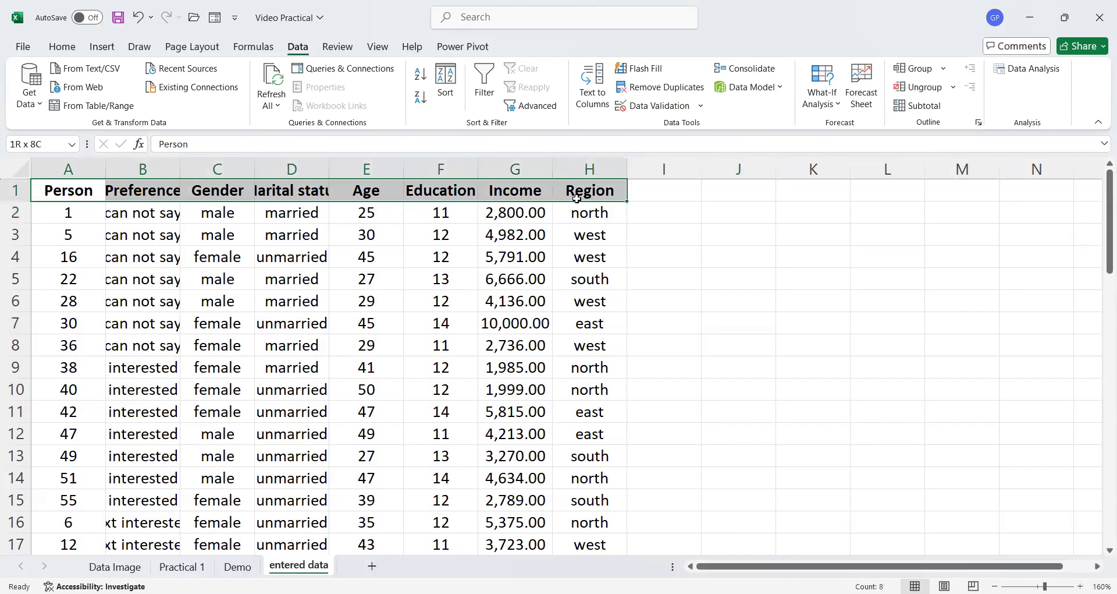
{"action": "left_click_drag", "start_coordinate": [577, 198], "coordinate": [580, 196]}
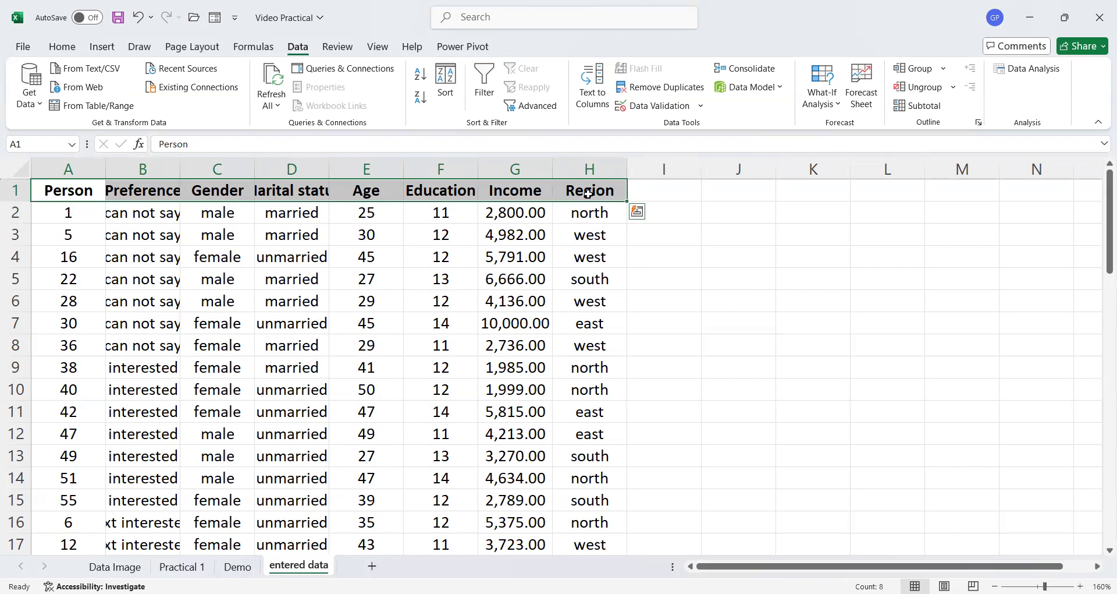
{"action": "scroll", "coordinate": [582, 201], "scroll_direction": "down", "scroll_amount": 8}
{"action": "scroll", "coordinate": [566, 216], "scroll_direction": "down", "scroll_amount": 10}
{"action": "scroll", "coordinate": [568, 227], "scroll_direction": "up", "scroll_amount": 12}
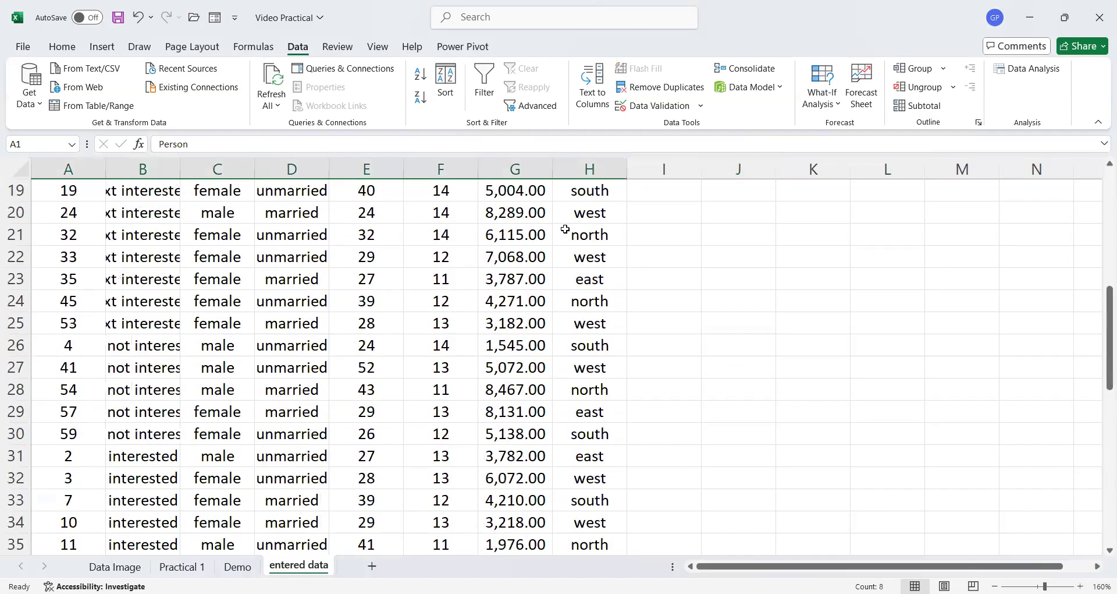
{"action": "scroll", "coordinate": [565, 229], "scroll_direction": "up", "scroll_amount": 6}
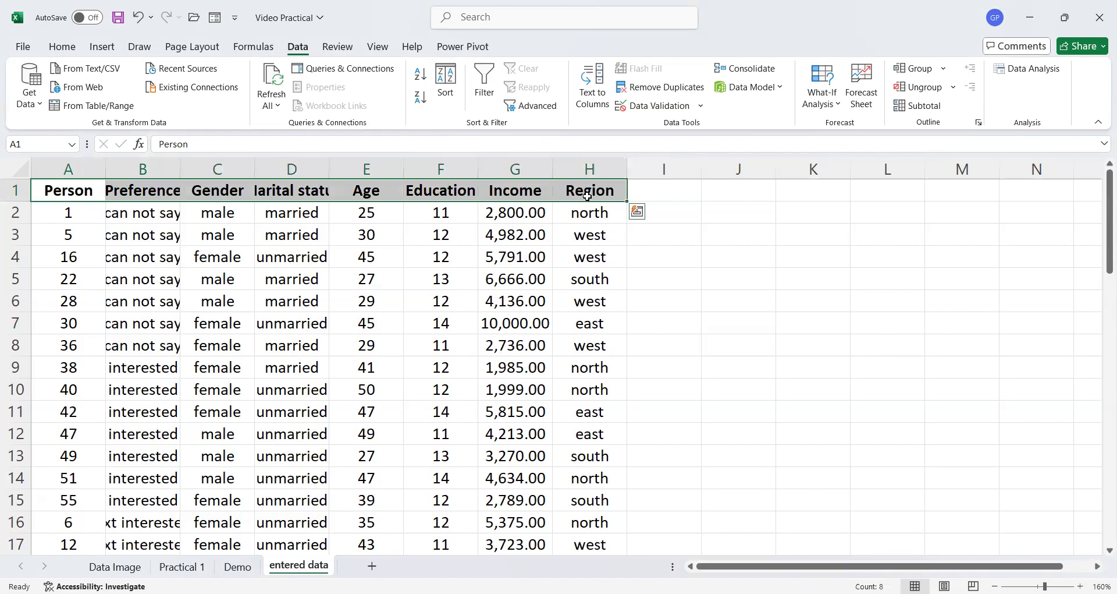
{"action": "key", "text": "ctrl+shift+Down"}
{"action": "scroll", "coordinate": [587, 195], "scroll_direction": "up", "scroll_amount": 2}
{"action": "scroll", "coordinate": [587, 195], "scroll_direction": "down", "scroll_amount": 2}
{"action": "scroll", "coordinate": [551, 257], "scroll_direction": "down", "scroll_amount": 5}
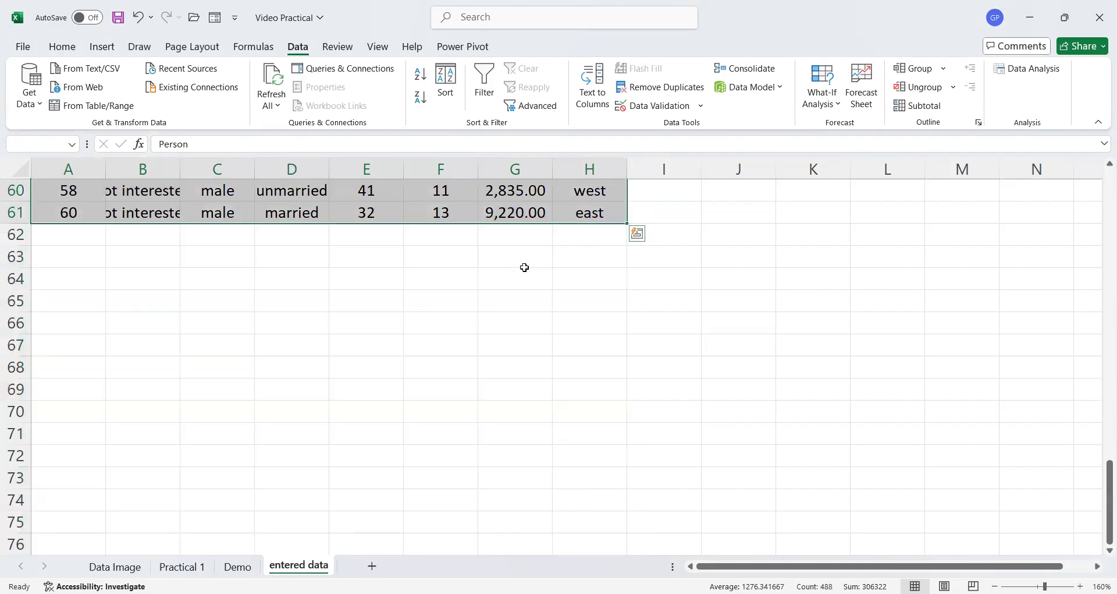
{"action": "scroll", "coordinate": [524, 268], "scroll_direction": "up", "scroll_amount": 17}
{"action": "scroll", "coordinate": [525, 267], "scroll_direction": "up", "scroll_amount": 3}
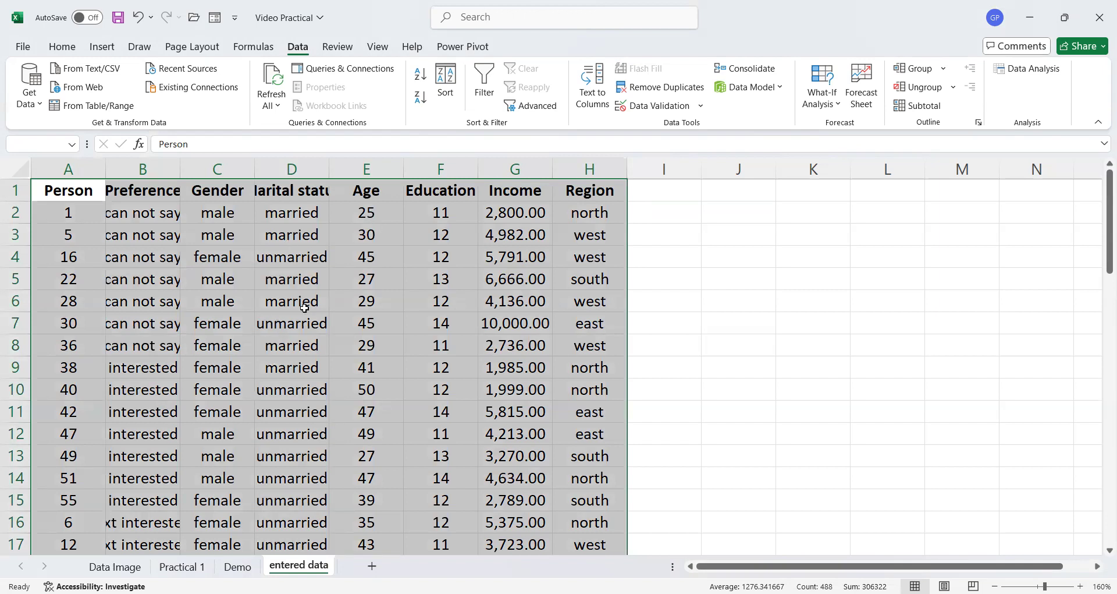
{"action": "left_click", "coordinate": [62, 46]}
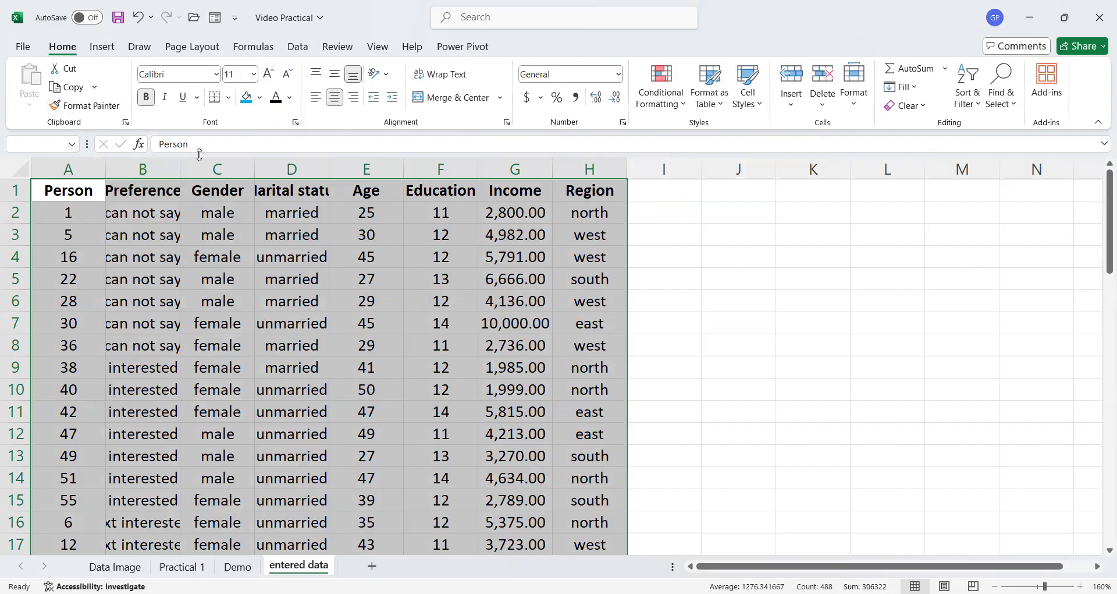
{"action": "left_click", "coordinate": [229, 98]}
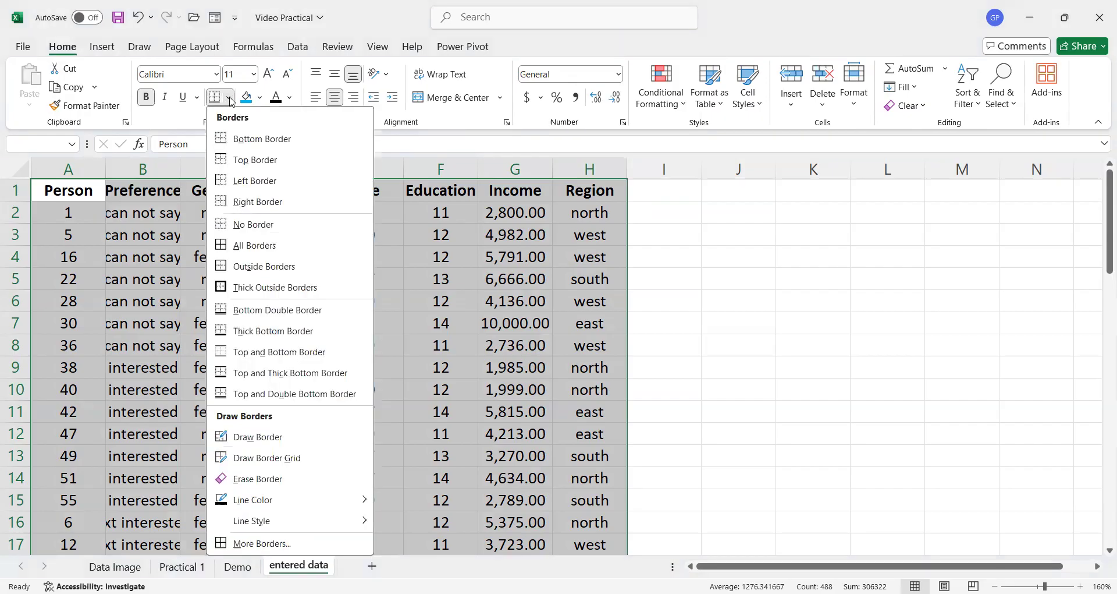
{"action": "left_click", "coordinate": [243, 249]}
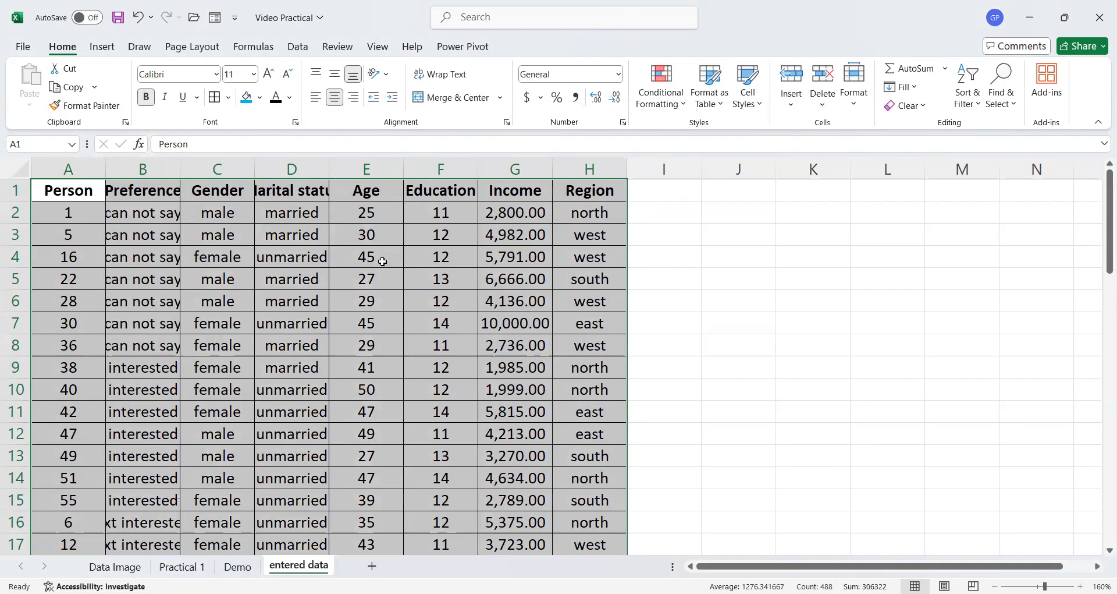
- Wrap the text of the Marital status header in D1
{"action": "scroll", "coordinate": [382, 261], "scroll_direction": "down", "scroll_amount": 1}
{"action": "scroll", "coordinate": [379, 262], "scroll_direction": "down", "scroll_amount": 4}
{"action": "scroll", "coordinate": [375, 259], "scroll_direction": "up", "scroll_amount": 5}
{"action": "left_click", "coordinate": [267, 191]}
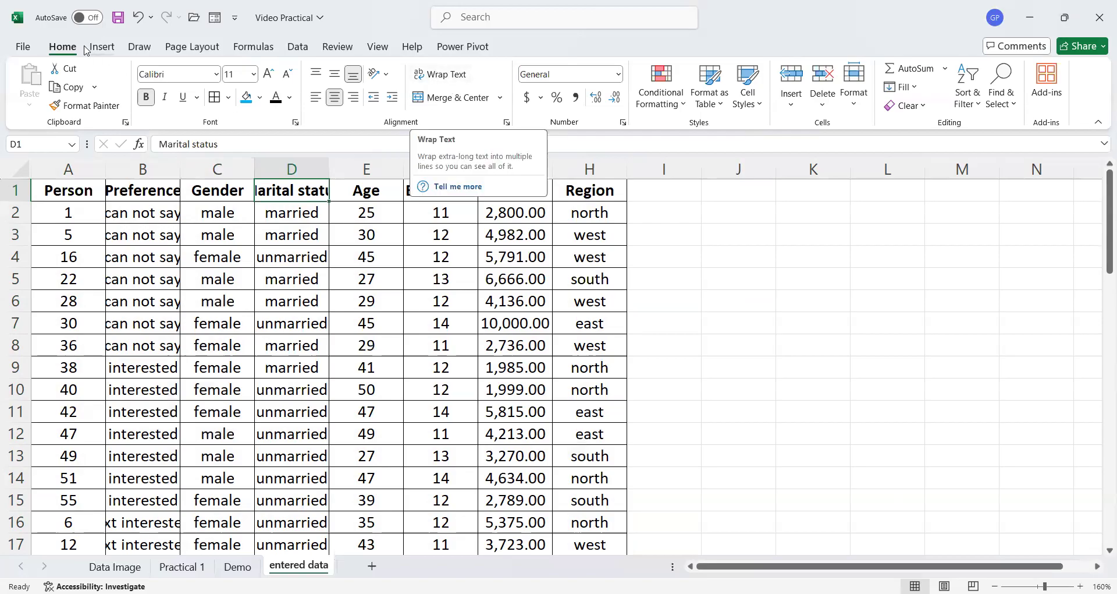
{"action": "left_click", "coordinate": [462, 77]}
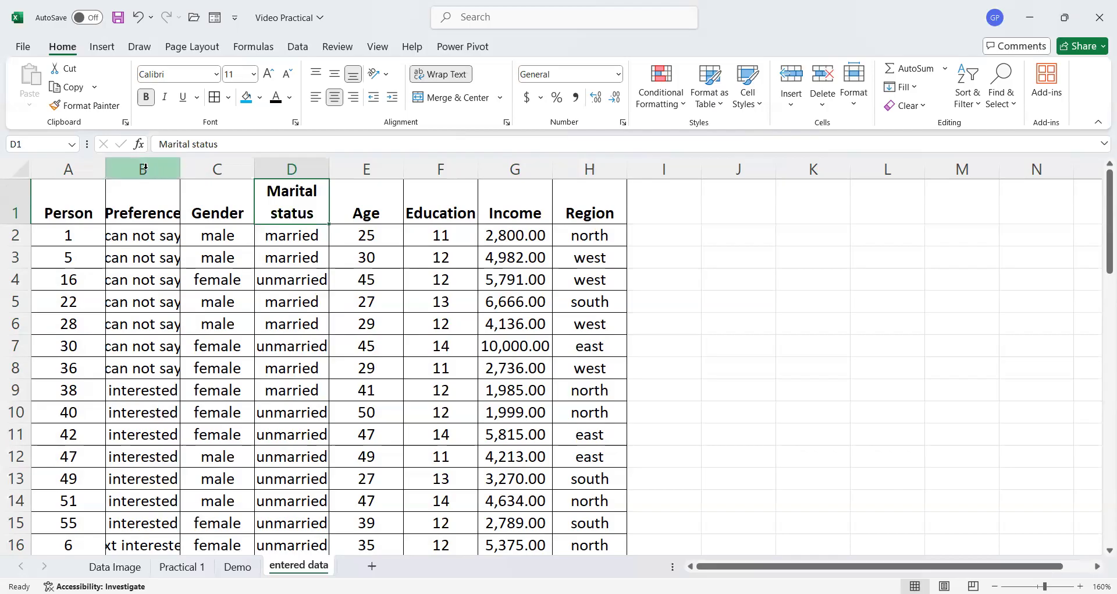
- AutoFit the widths of the Preference and Marital status columns to their contents
{"action": "double_click", "coordinate": [179, 166]}
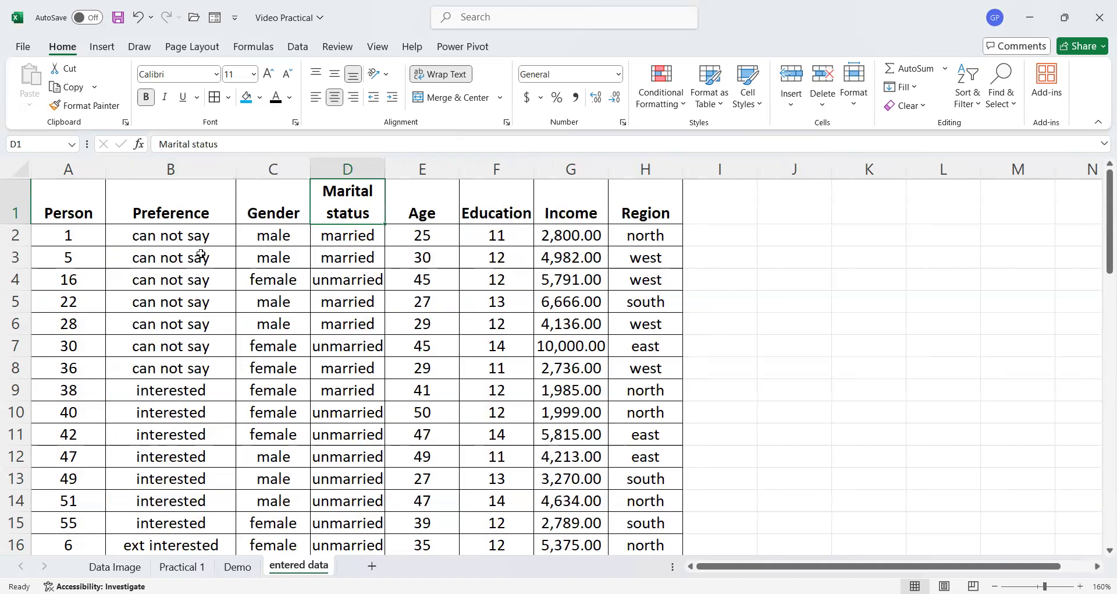
{"action": "scroll", "coordinate": [201, 254], "scroll_direction": "down", "scroll_amount": 5}
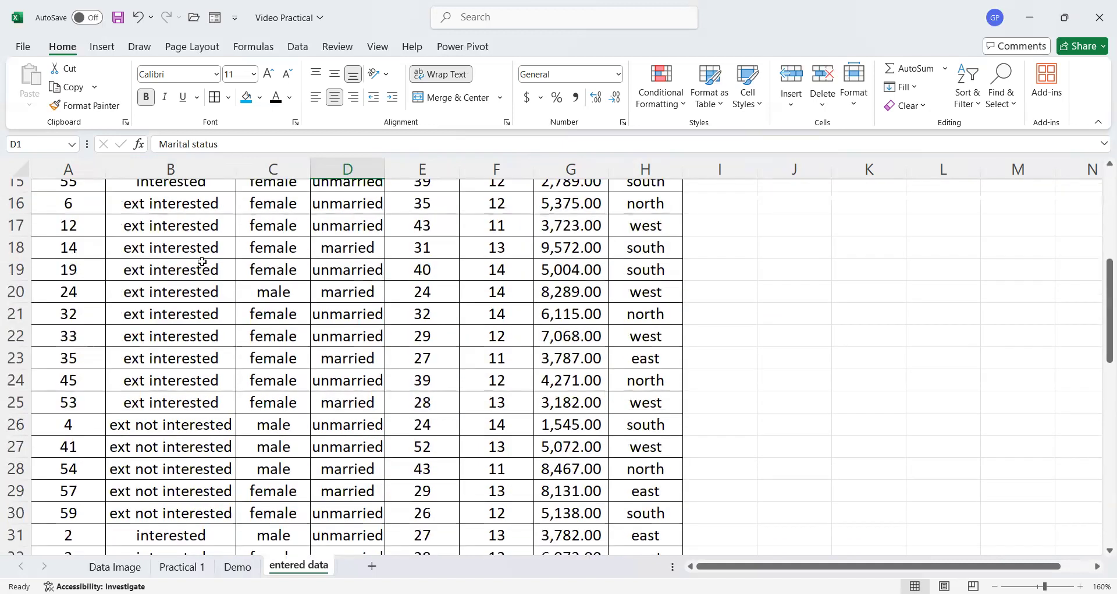
{"action": "scroll", "coordinate": [202, 262], "scroll_direction": "down", "scroll_amount": 2}
{"action": "scroll", "coordinate": [202, 262], "scroll_direction": "up", "scroll_amount": 6}
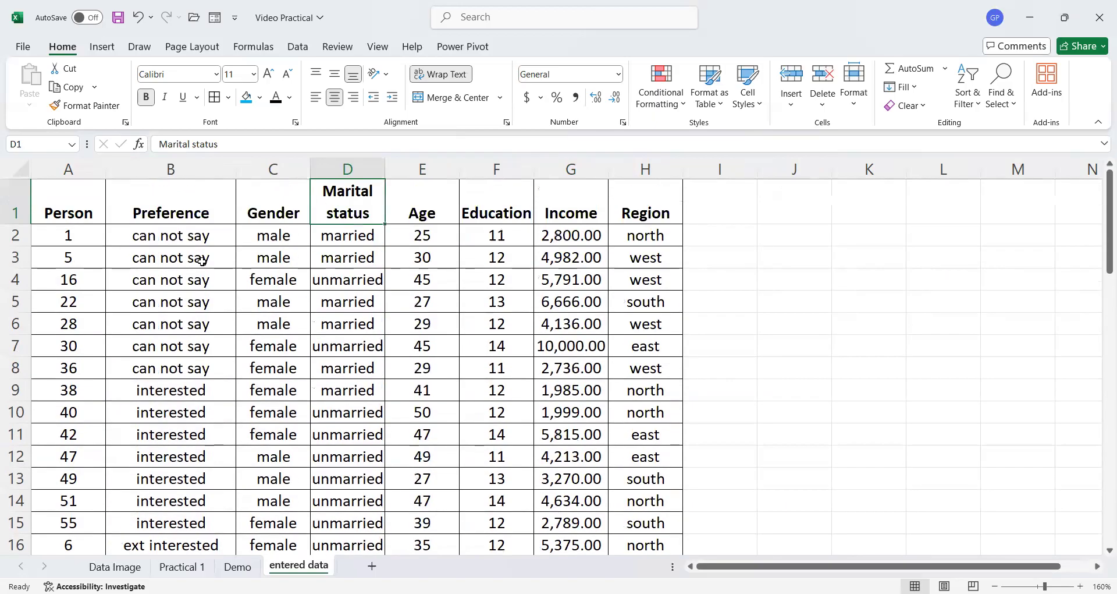
{"action": "double_click", "coordinate": [384, 169]}
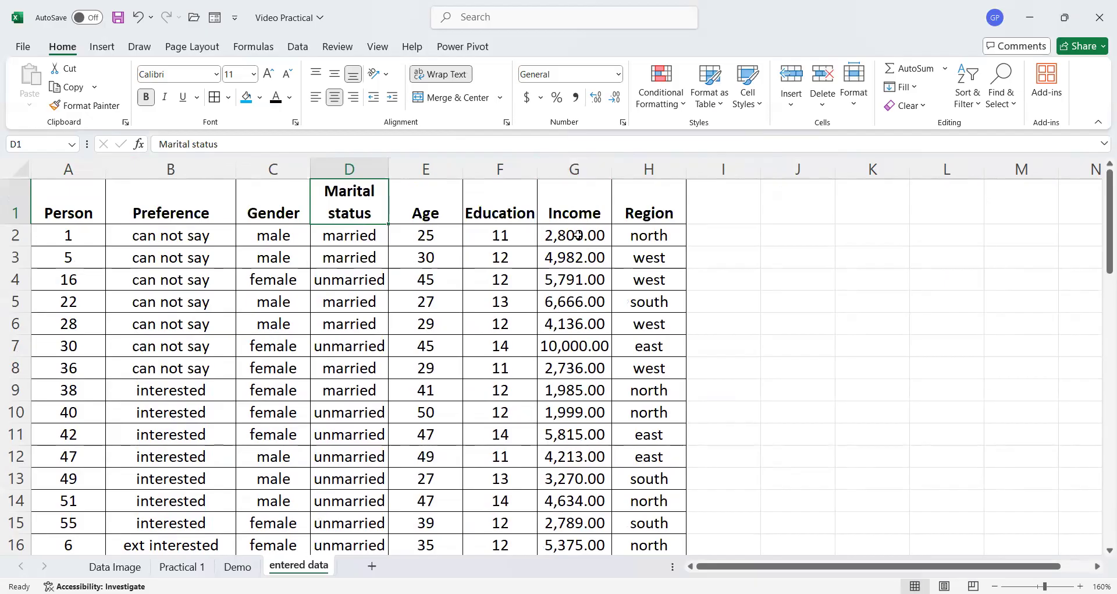
{"action": "scroll", "coordinate": [591, 317], "scroll_direction": "down", "scroll_amount": 11}
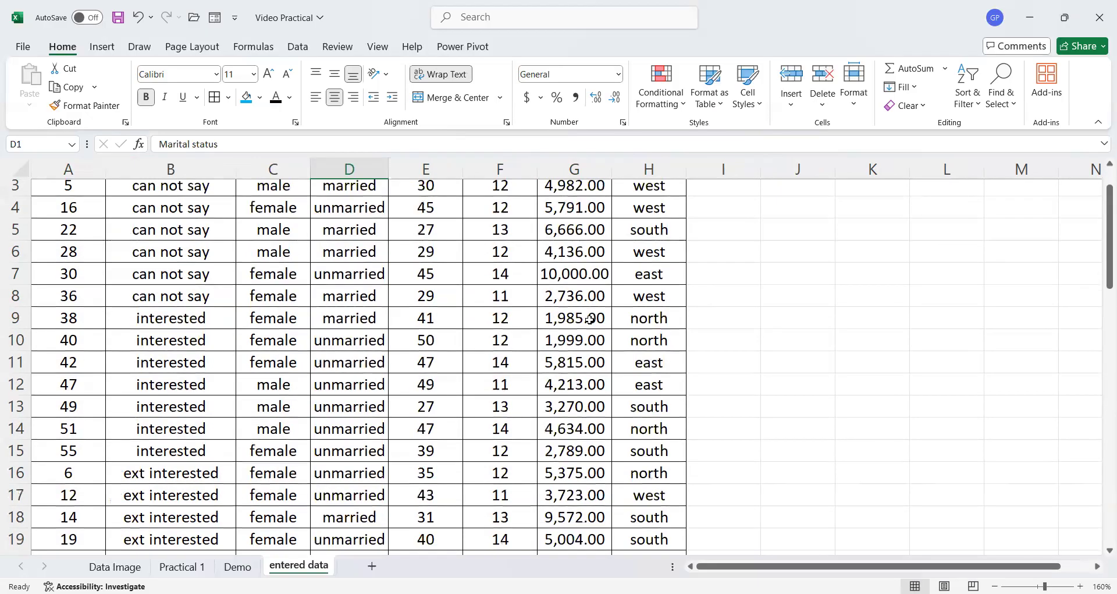
{"action": "scroll", "coordinate": [589, 321], "scroll_direction": "down", "scroll_amount": 3}
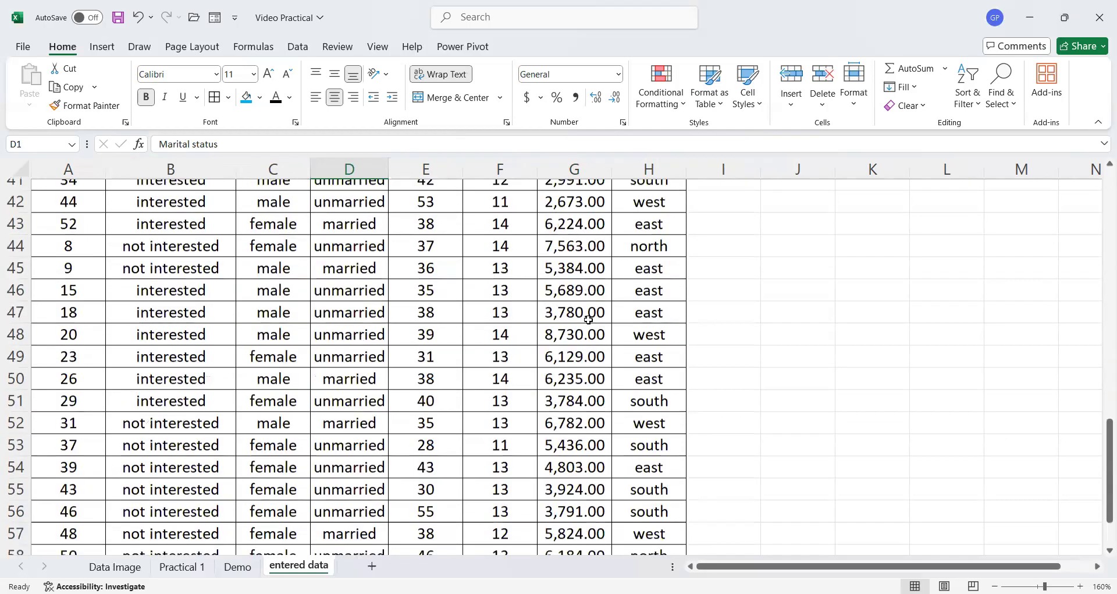
{"action": "scroll", "coordinate": [589, 320], "scroll_direction": "up", "scroll_amount": 14}
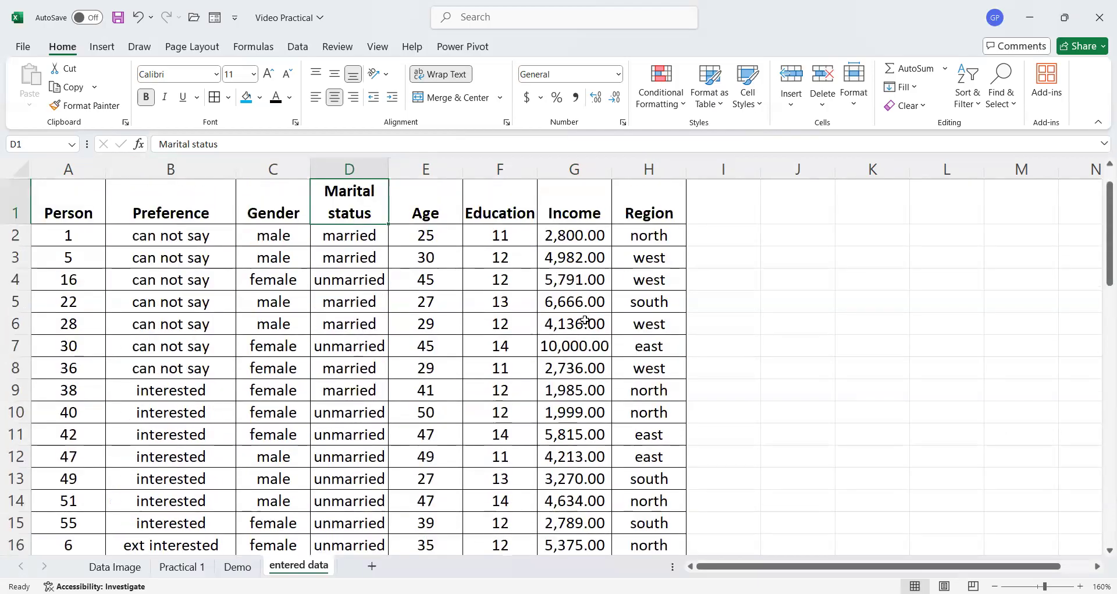
- Format the Income values G2:G61 as Number with 0 decimal places and no 1000 separator
{"action": "left_click", "coordinate": [574, 236]}
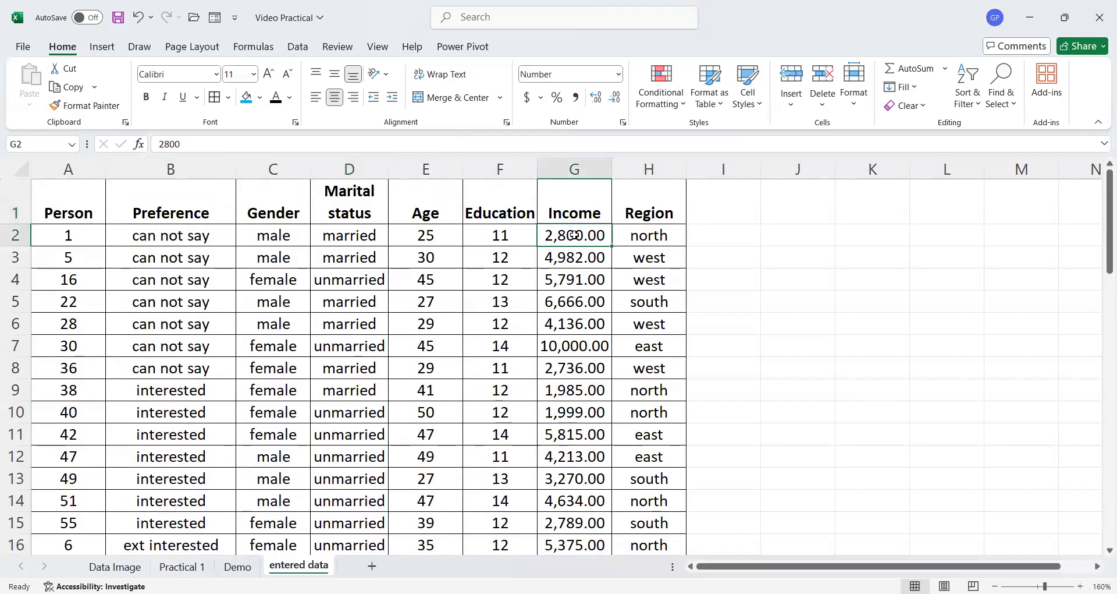
{"action": "left_click", "coordinate": [579, 301]}
{"action": "left_click", "coordinate": [576, 234]}
{"action": "key", "text": "ctrl+shift+Down"}
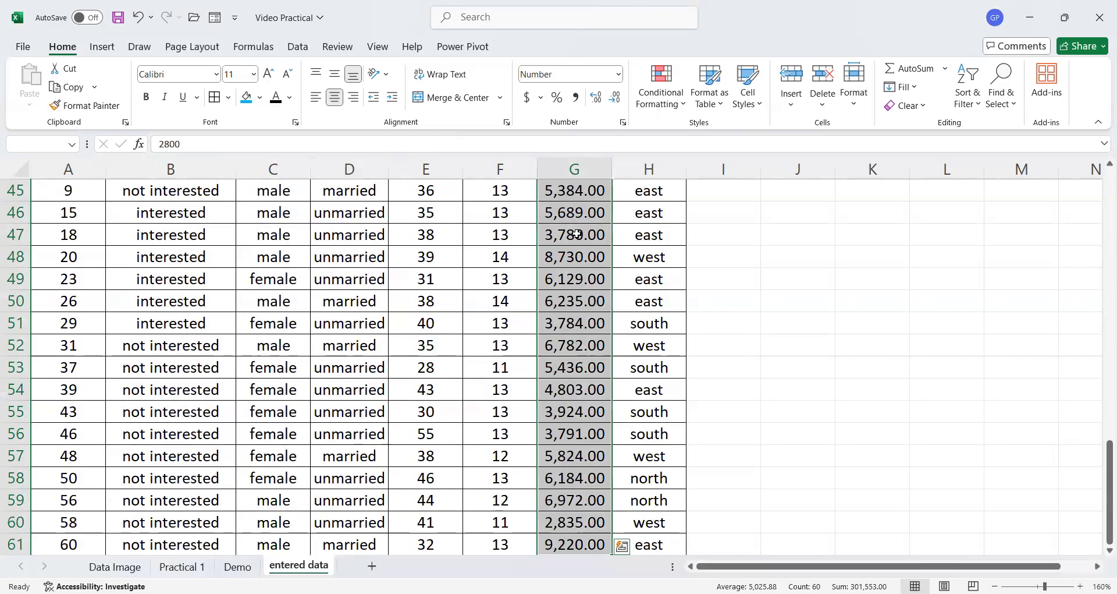
{"action": "right_click", "coordinate": [577, 234]}
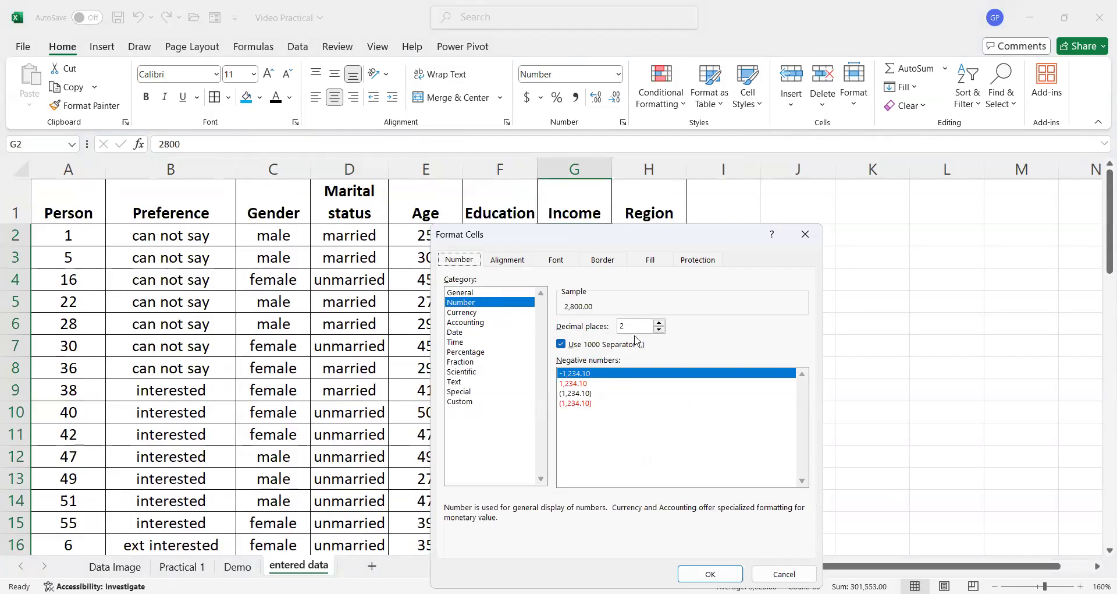
{"action": "left_click", "coordinate": [660, 330]}
{"action": "left_click", "coordinate": [660, 330]}
{"action": "left_click", "coordinate": [561, 345]}
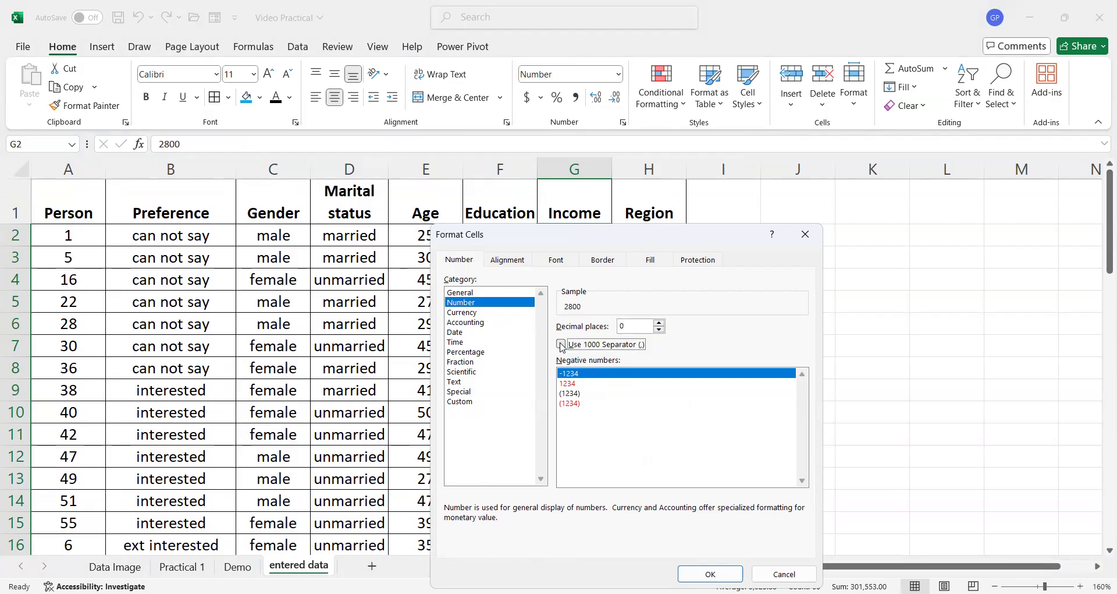
{"action": "left_click", "coordinate": [710, 573]}
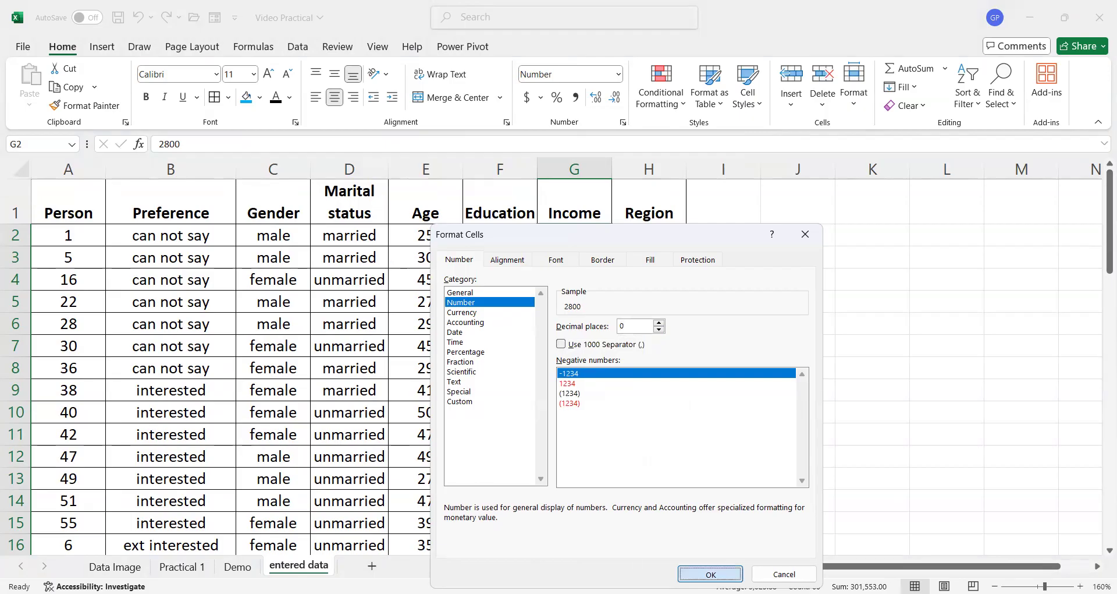
- Set the font colour of the ages in E2:E3 to red
{"action": "scroll", "coordinate": [571, 278], "scroll_direction": "down", "scroll_amount": 6}
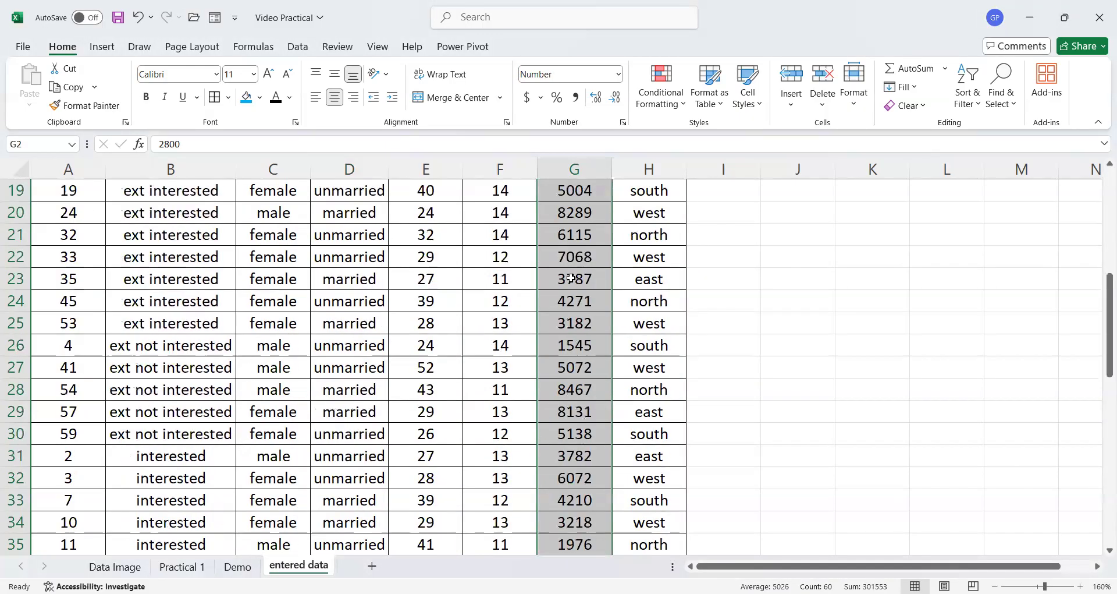
{"action": "scroll", "coordinate": [571, 279], "scroll_direction": "down", "scroll_amount": 7}
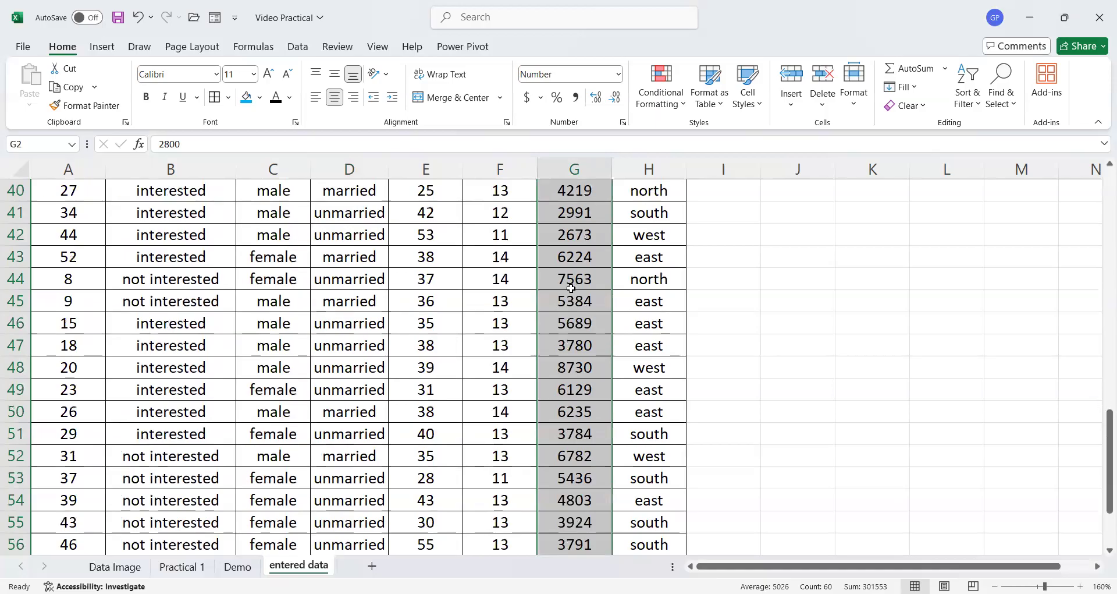
{"action": "scroll", "coordinate": [571, 288], "scroll_direction": "up", "scroll_amount": 13}
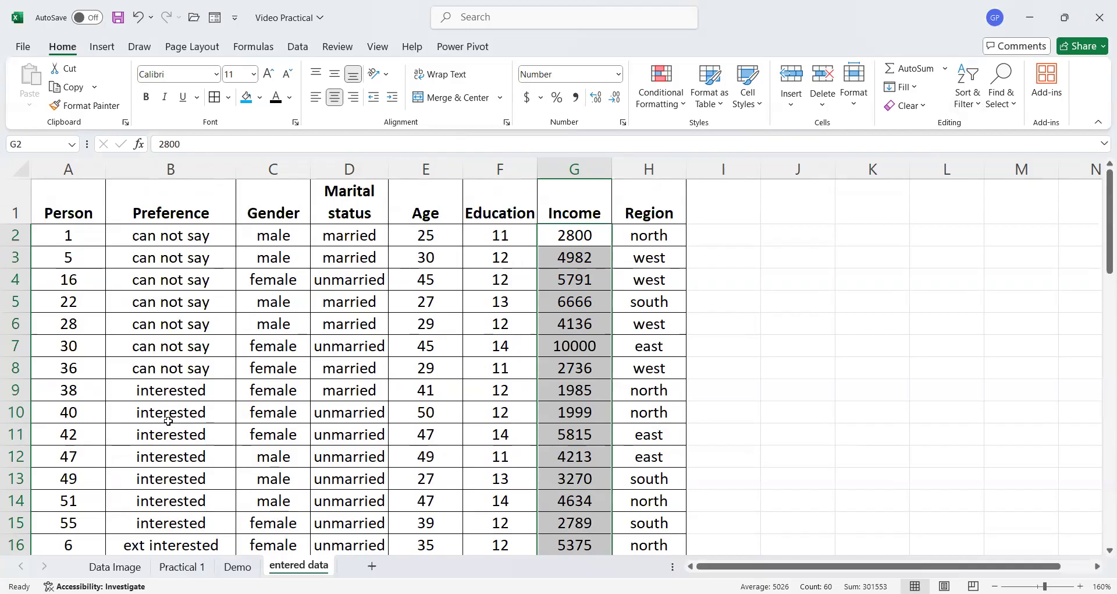
{"action": "left_click", "coordinate": [182, 566]}
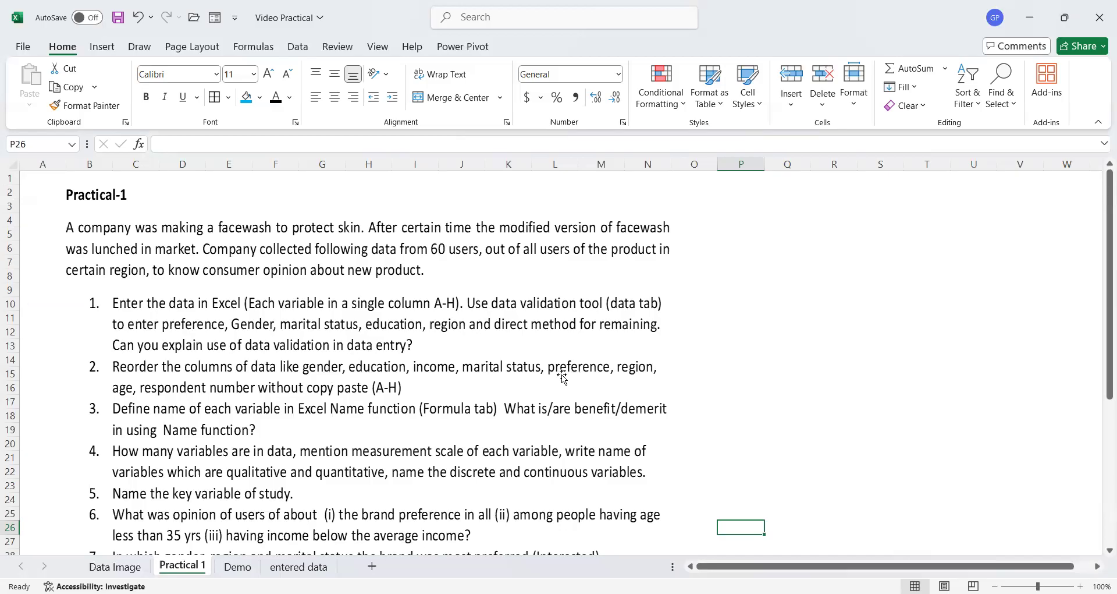
{"action": "left_click", "coordinate": [254, 569]}
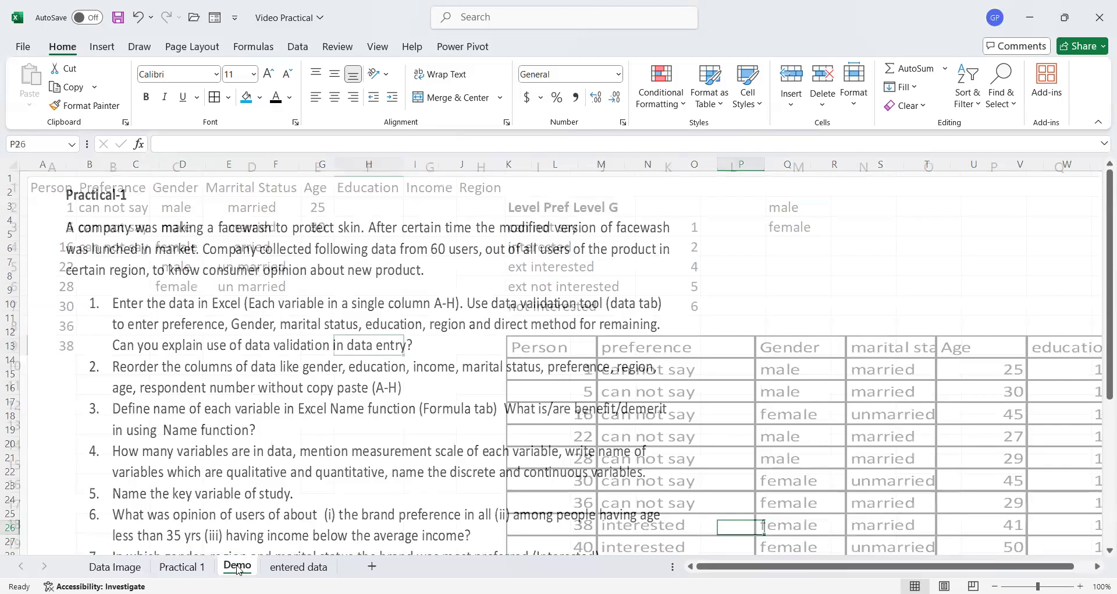
{"action": "left_click", "coordinate": [287, 568]}
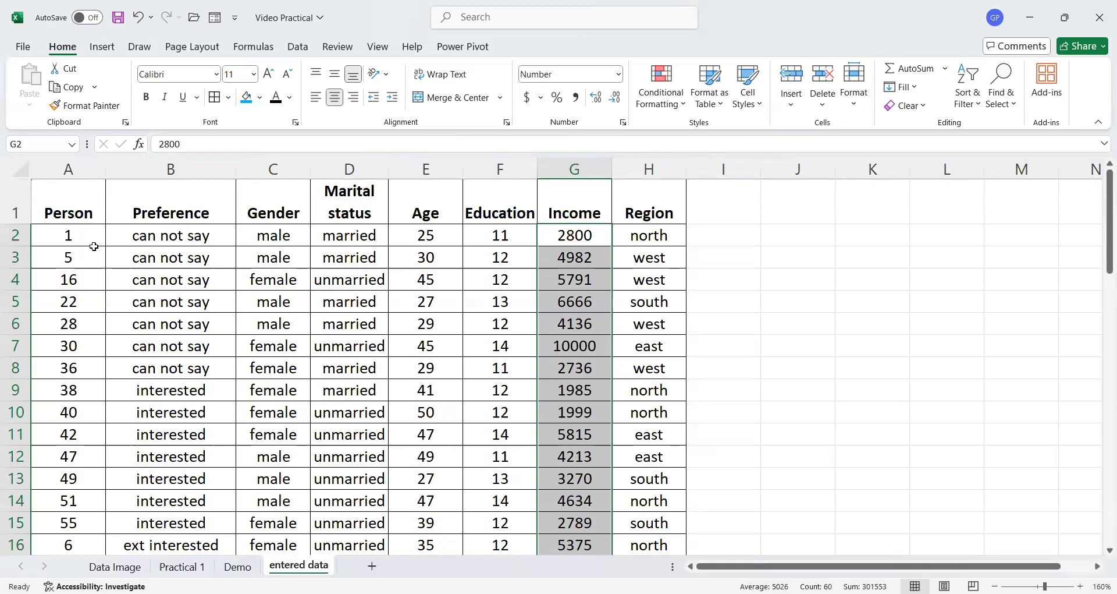
{"action": "left_click_drag", "start_coordinate": [443, 234], "coordinate": [437, 255]}
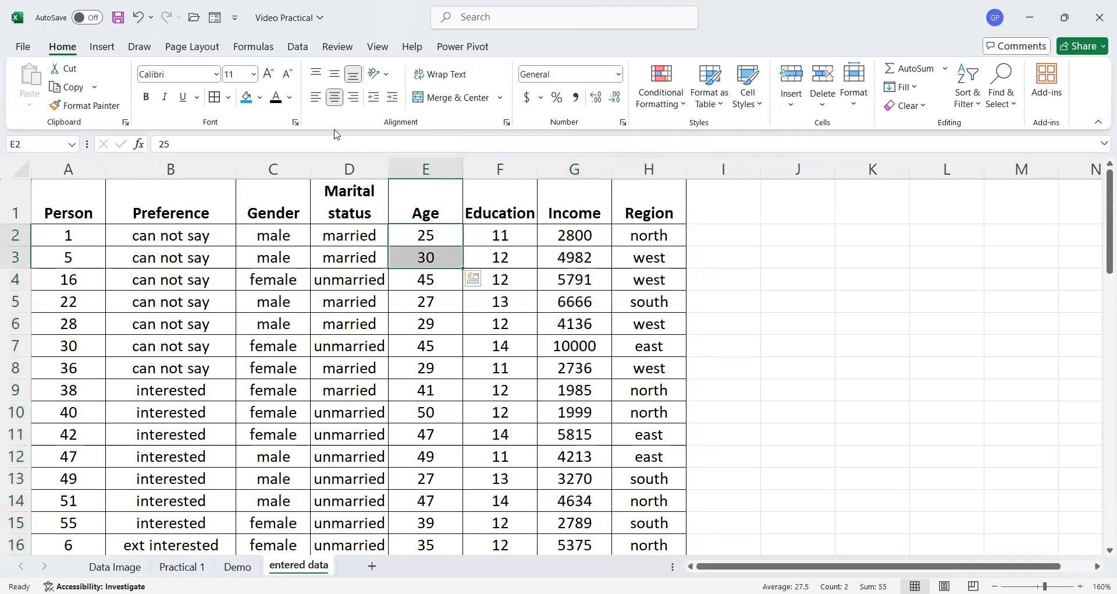
{"action": "left_click", "coordinate": [289, 97]}
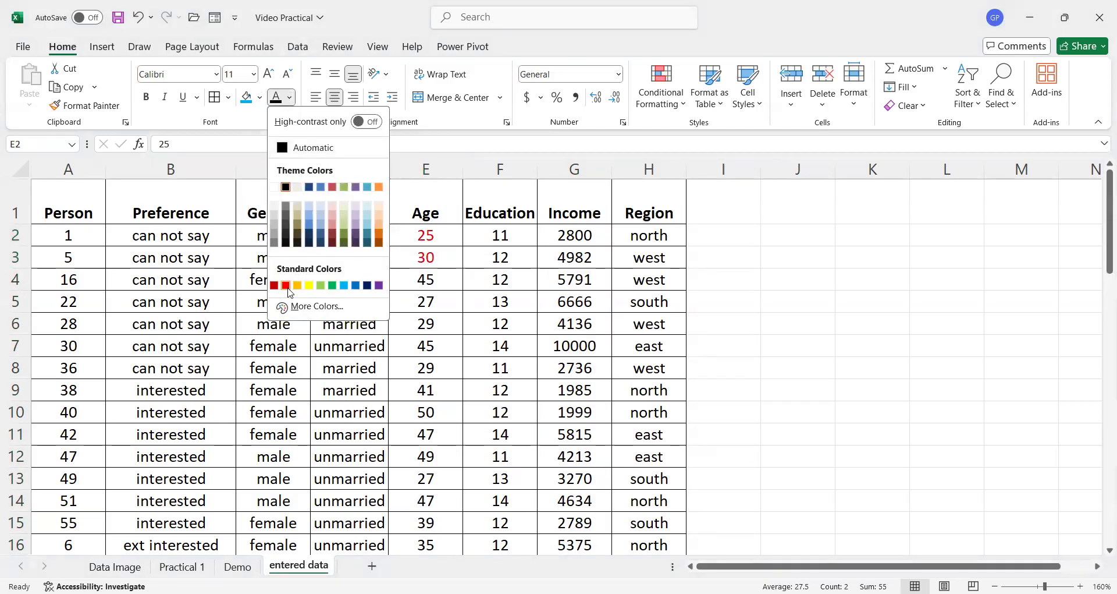
{"action": "left_click", "coordinate": [287, 287]}
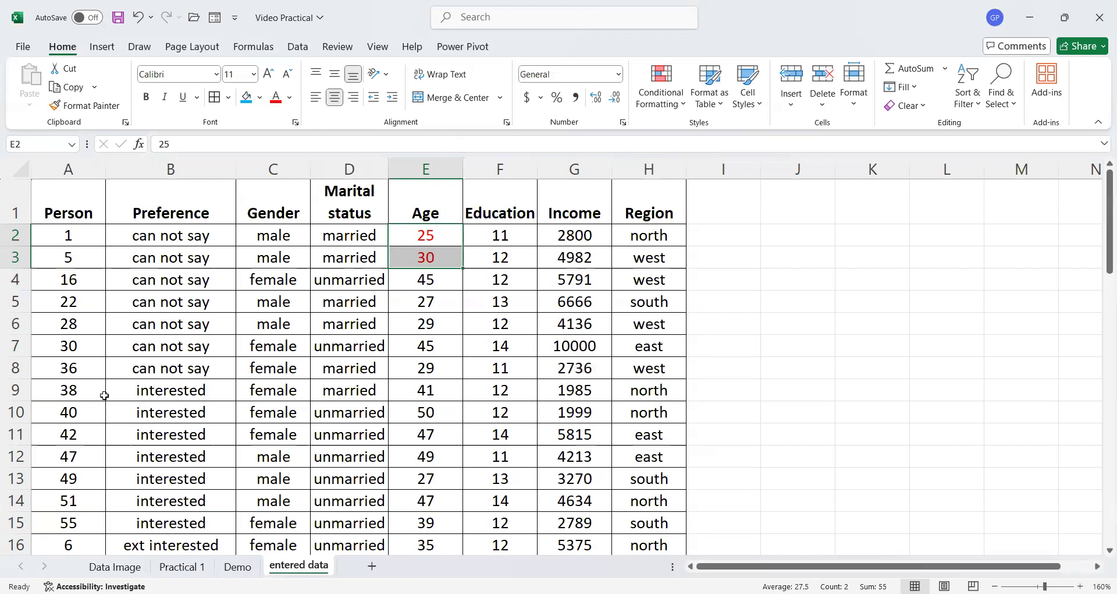
- Sort only the Person values A2:A61 smallest to largest, continuing with the current selection
{"action": "left_click", "coordinate": [76, 237]}
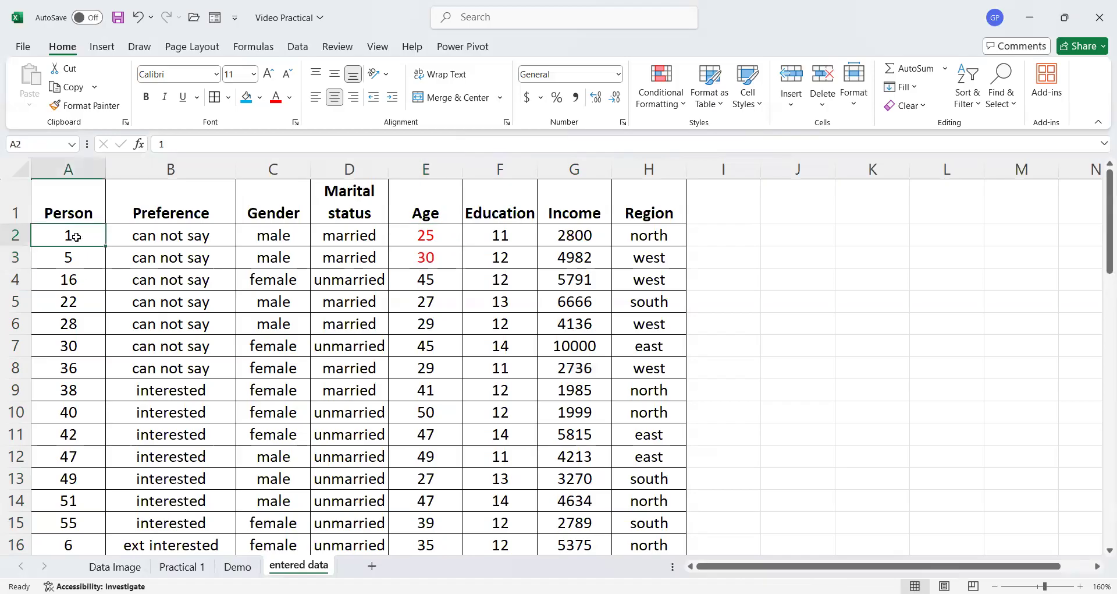
{"action": "key", "text": "ctrl+shift+Down"}
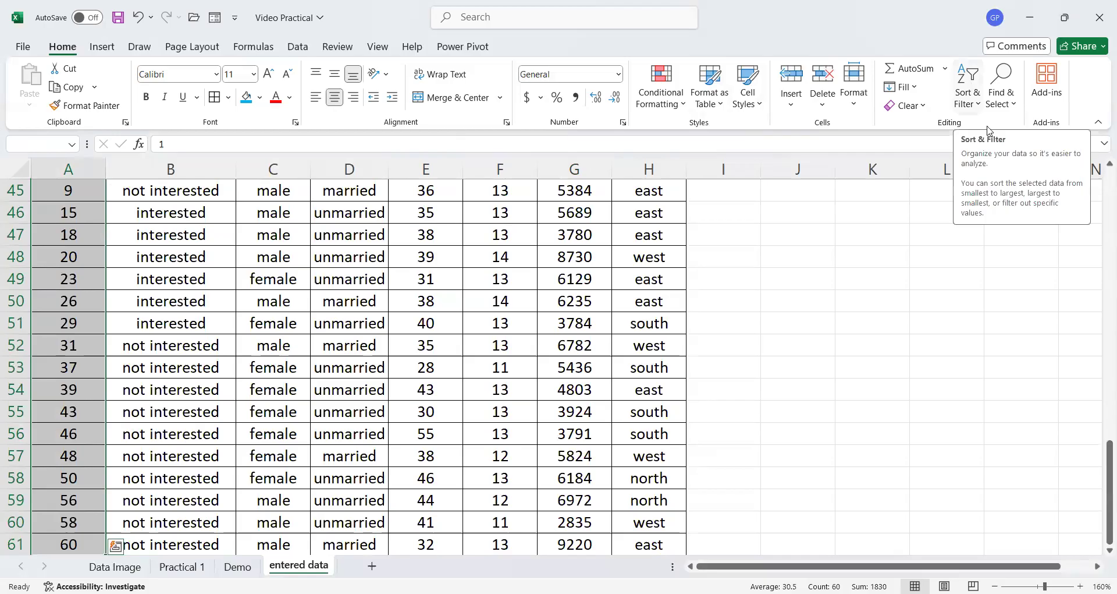
{"action": "left_click", "coordinate": [1015, 170]}
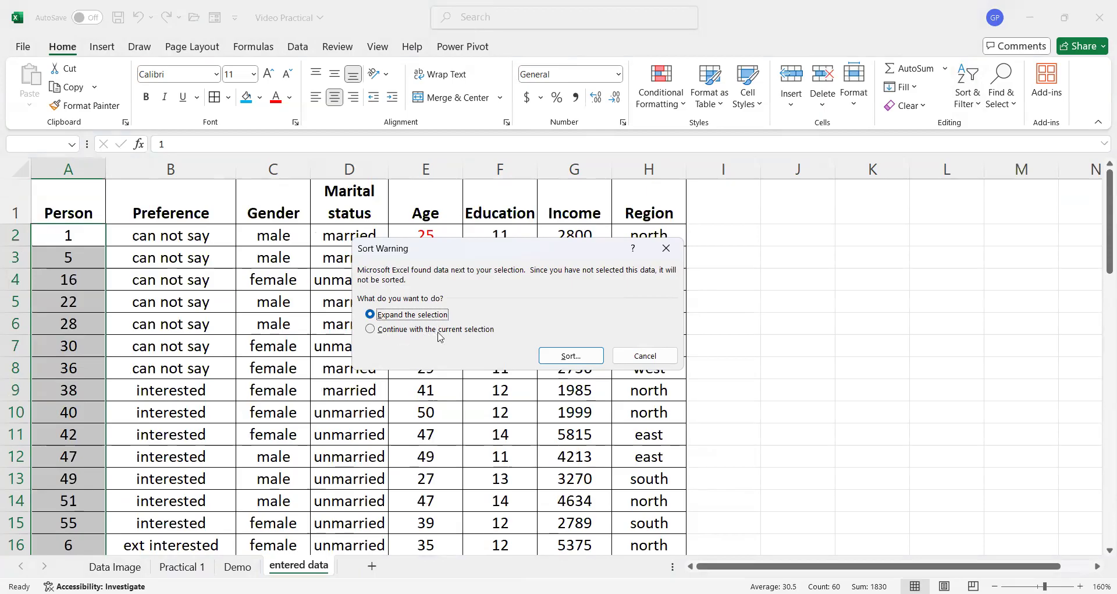
{"action": "left_click", "coordinate": [371, 330]}
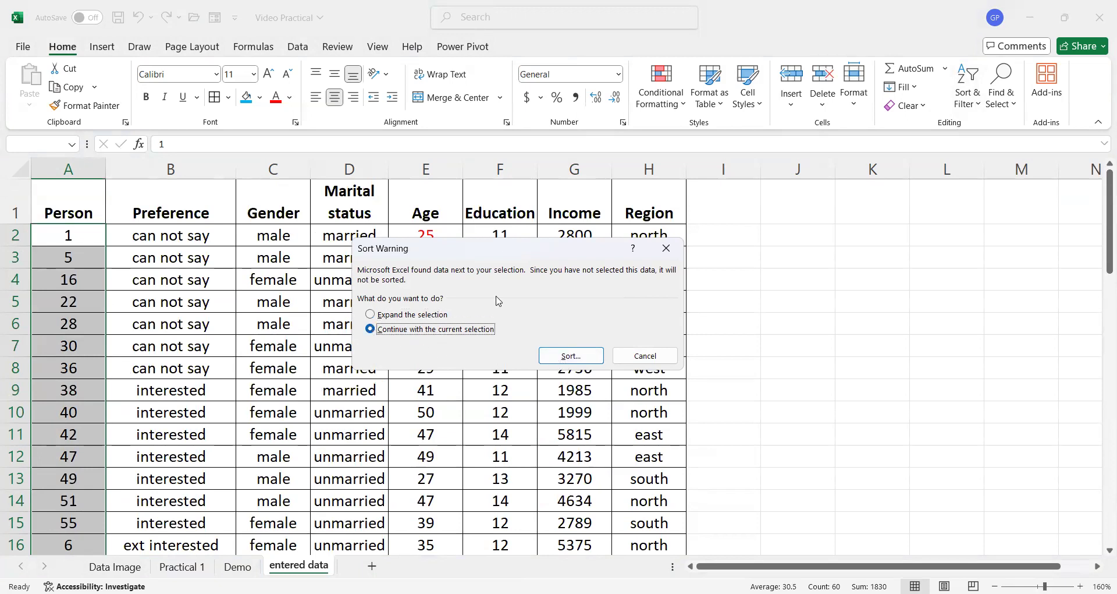
{"action": "left_click_drag", "start_coordinate": [488, 255], "coordinate": [729, 206]}
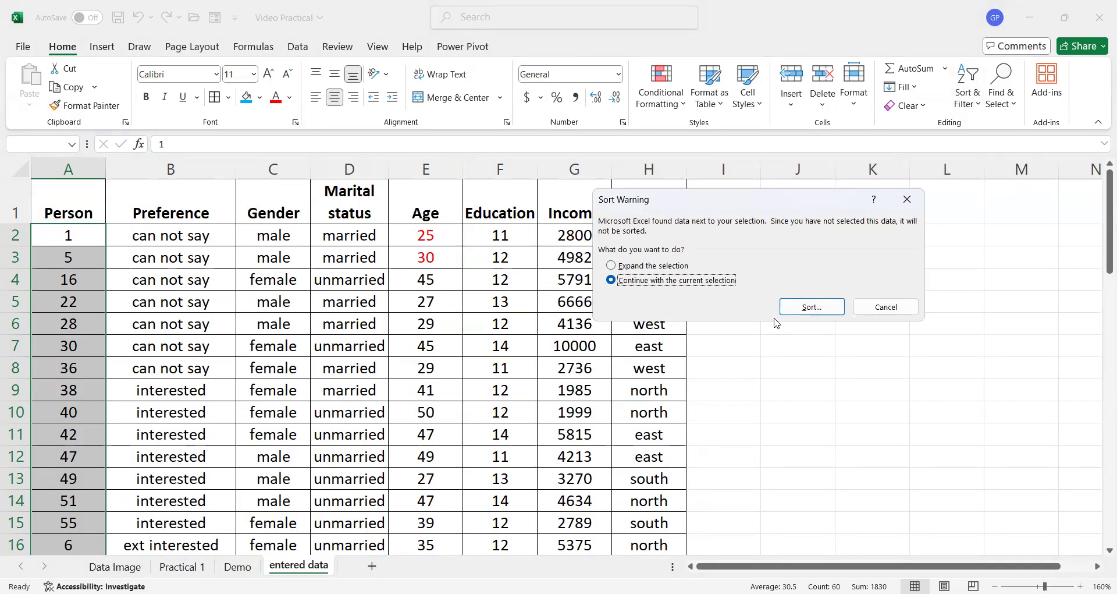
{"action": "left_click", "coordinate": [804, 307]}
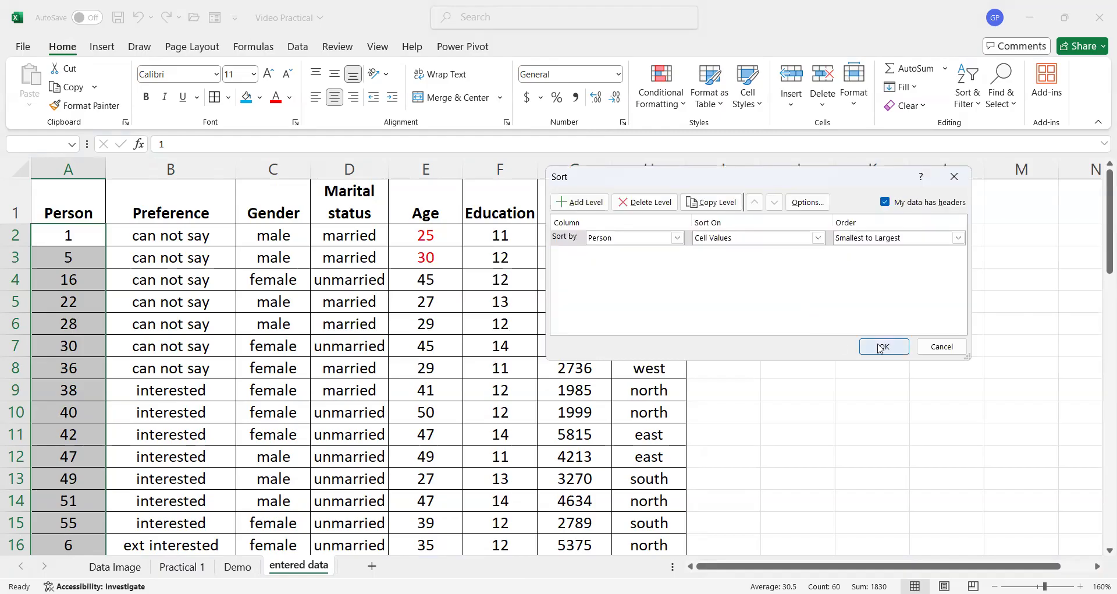
{"action": "left_click", "coordinate": [881, 347]}
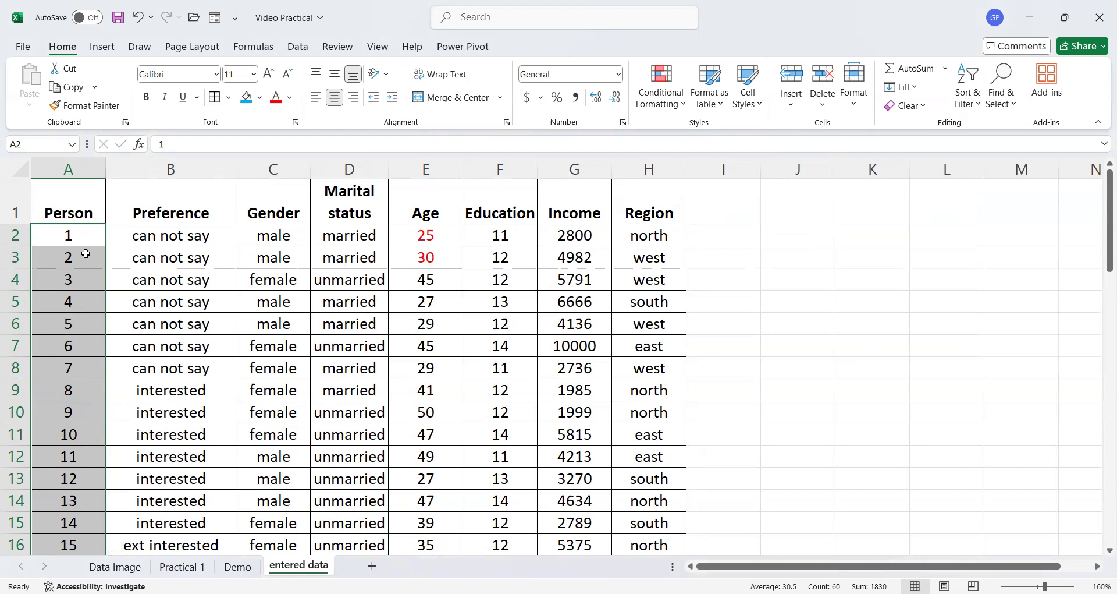
{"action": "left_click", "coordinate": [424, 259]}
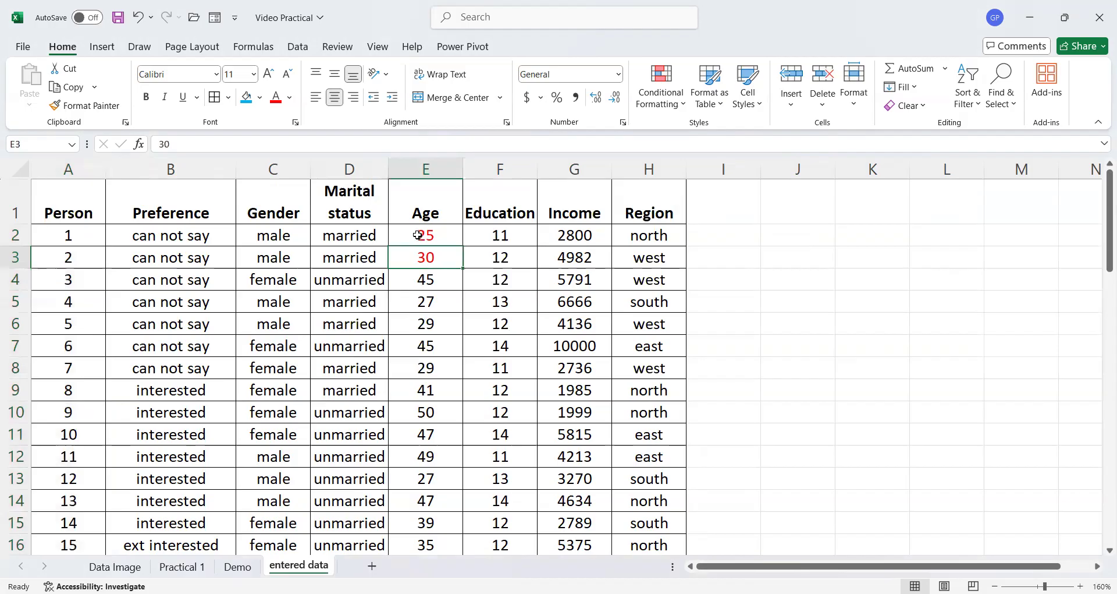
{"action": "left_click", "coordinate": [325, 307]}
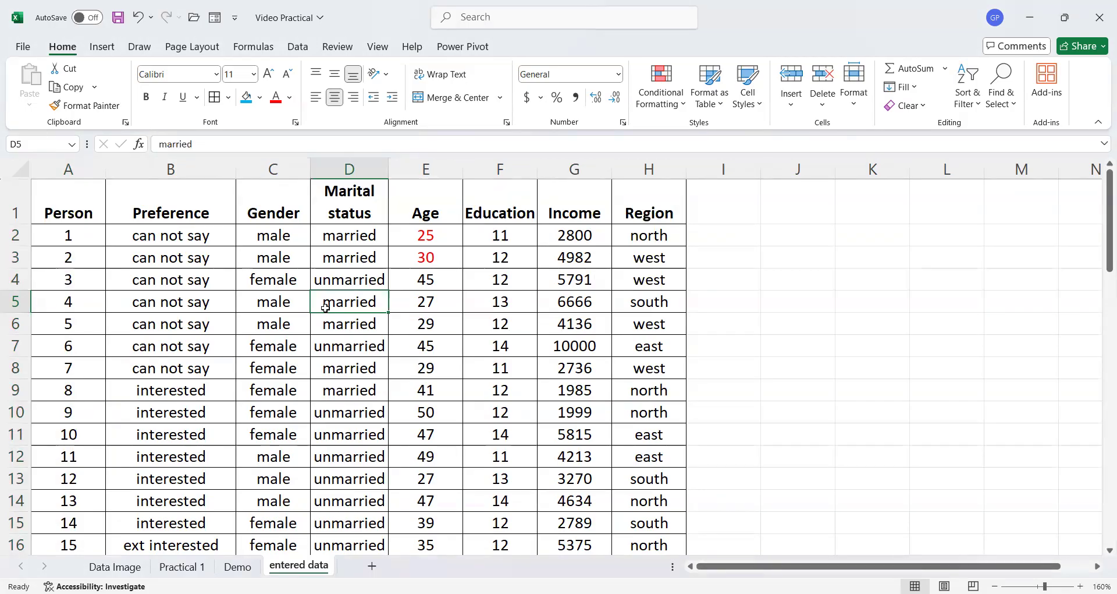
- Undo the Person-only sort and re-sort the data by Person, smallest to largest, expanding the selection to the whole table
{"action": "key", "text": "ctrl+z"}
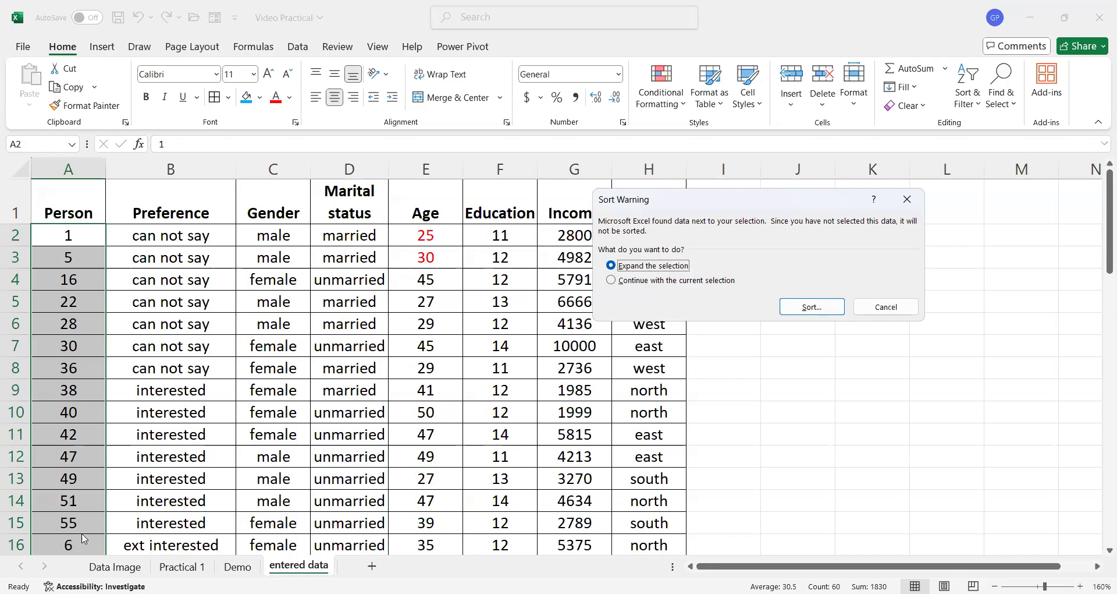
{"action": "left_click", "coordinate": [813, 306]}
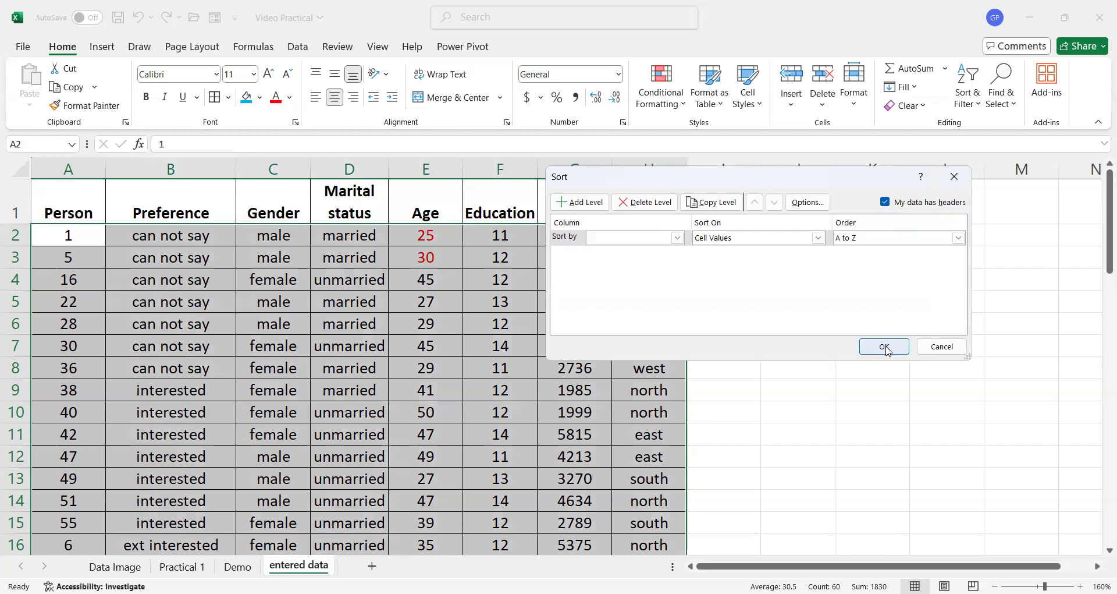
{"action": "left_click", "coordinate": [885, 347]}
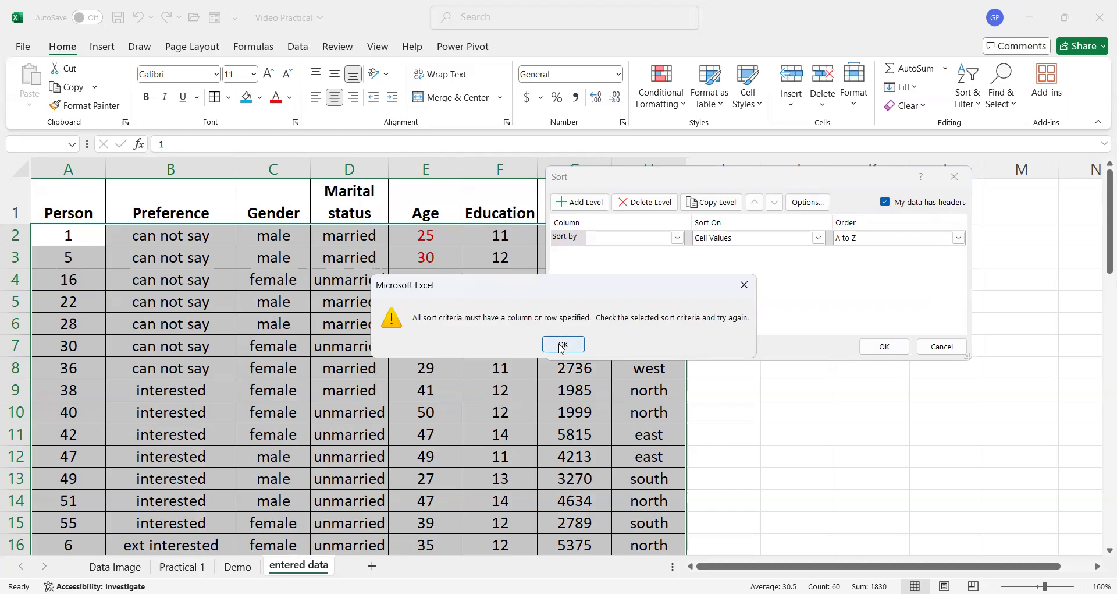
{"action": "left_click", "coordinate": [563, 344]}
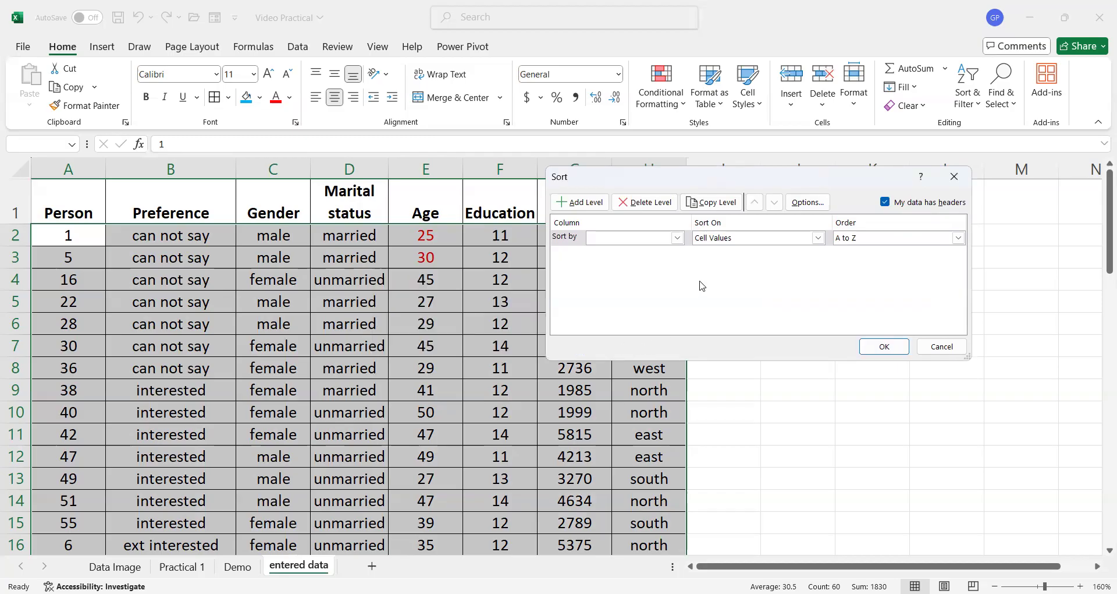
{"action": "left_click", "coordinate": [678, 238]}
{"action": "left_click", "coordinate": [659, 253]}
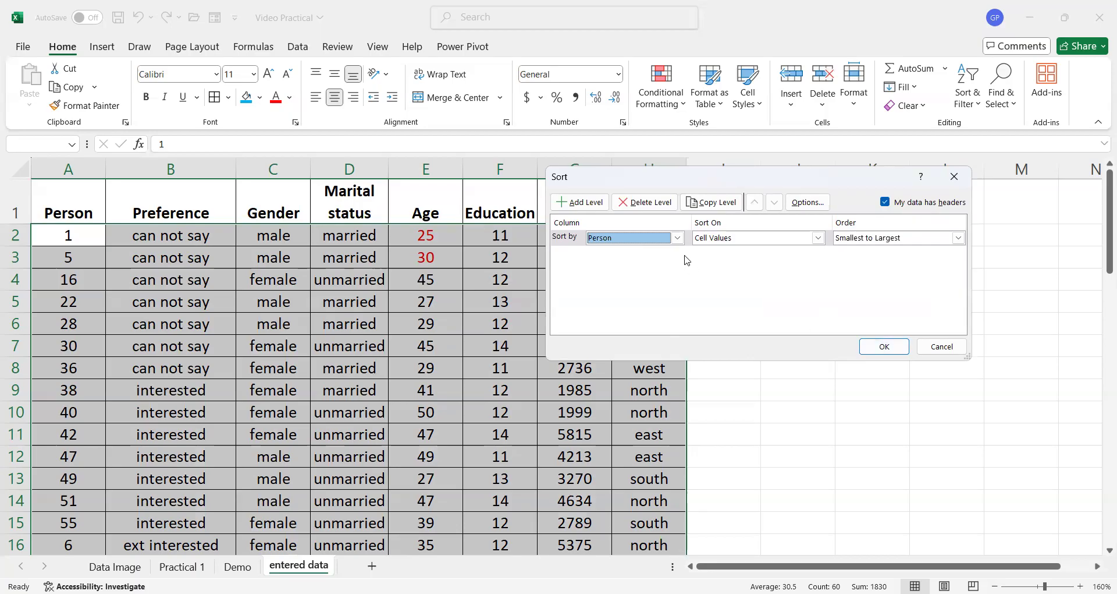
{"action": "left_click", "coordinate": [876, 348]}
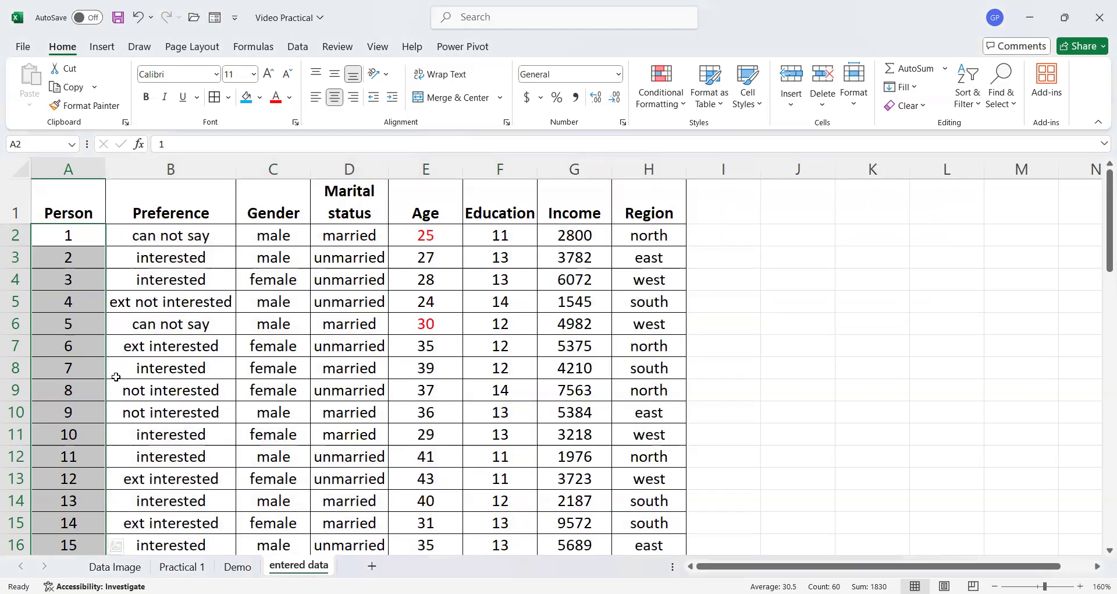
- Select the entire sheet and open Custom Sort, keeping My data has headers checked
{"action": "left_click", "coordinate": [444, 348]}
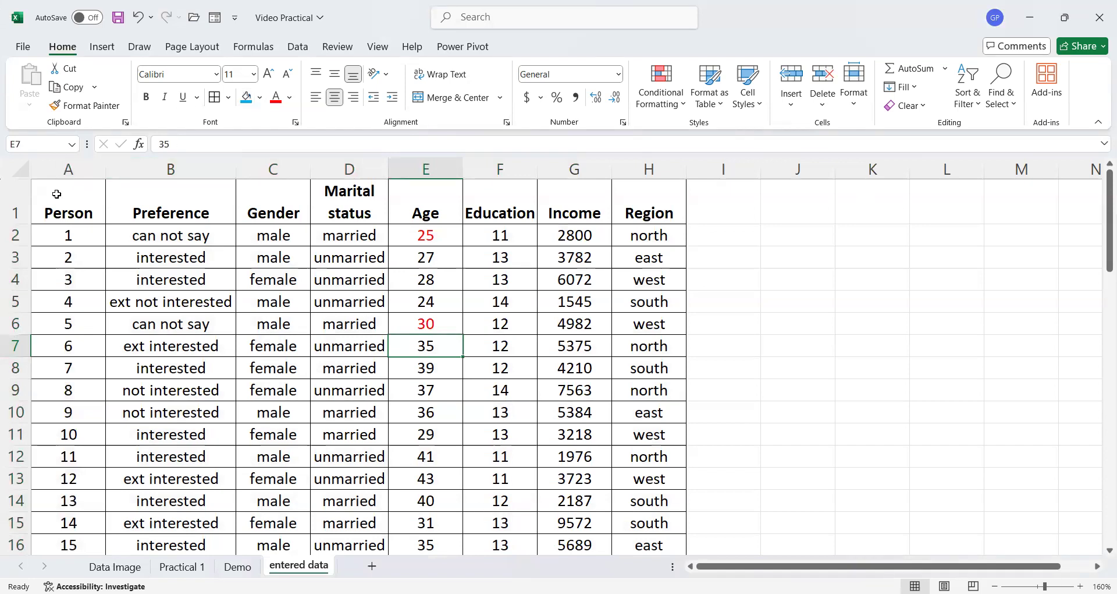
{"action": "left_click", "coordinate": [21, 169]}
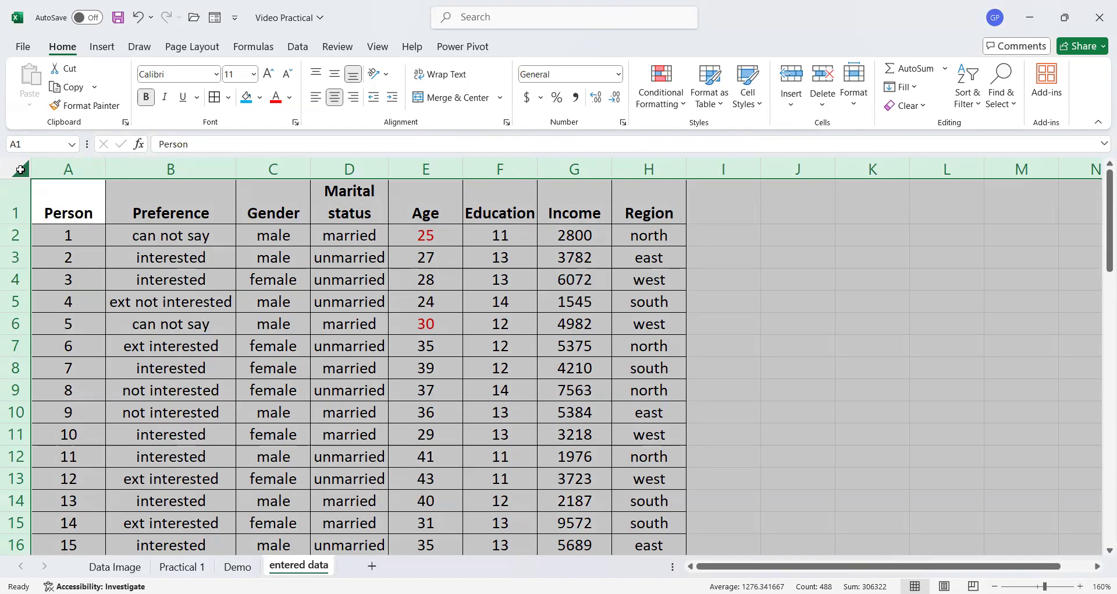
{"action": "left_click", "coordinate": [966, 70]}
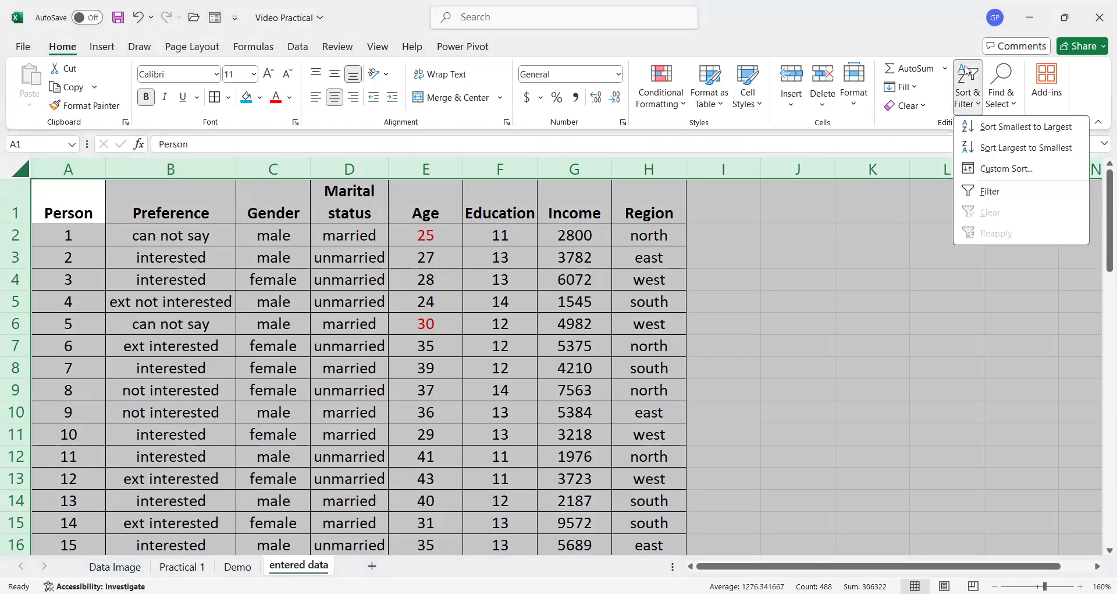
{"action": "left_click", "coordinate": [1002, 168]}
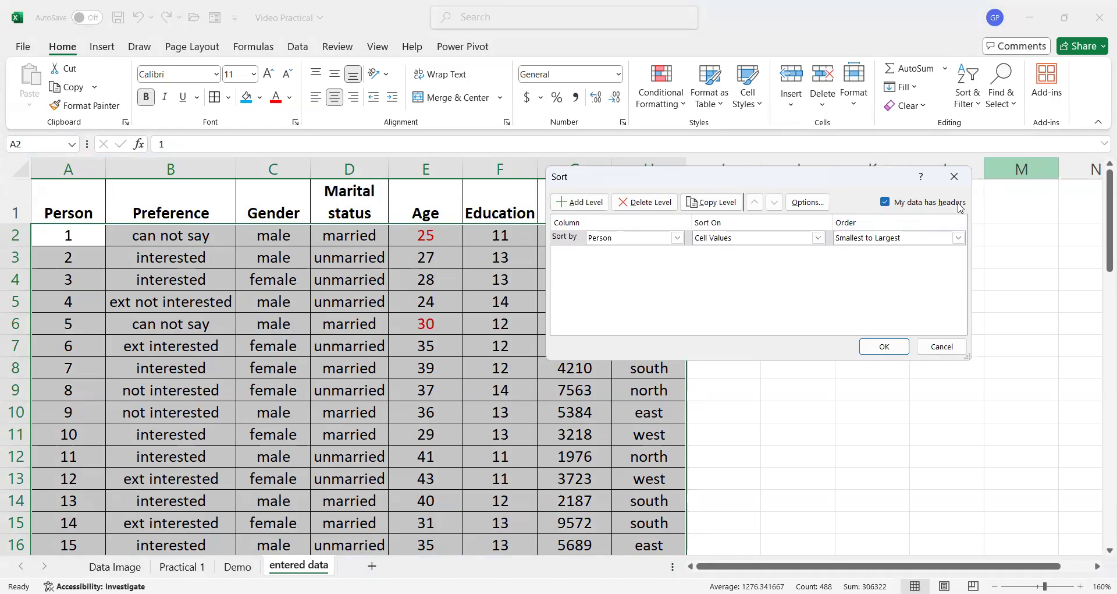
{"action": "left_click", "coordinate": [886, 202]}
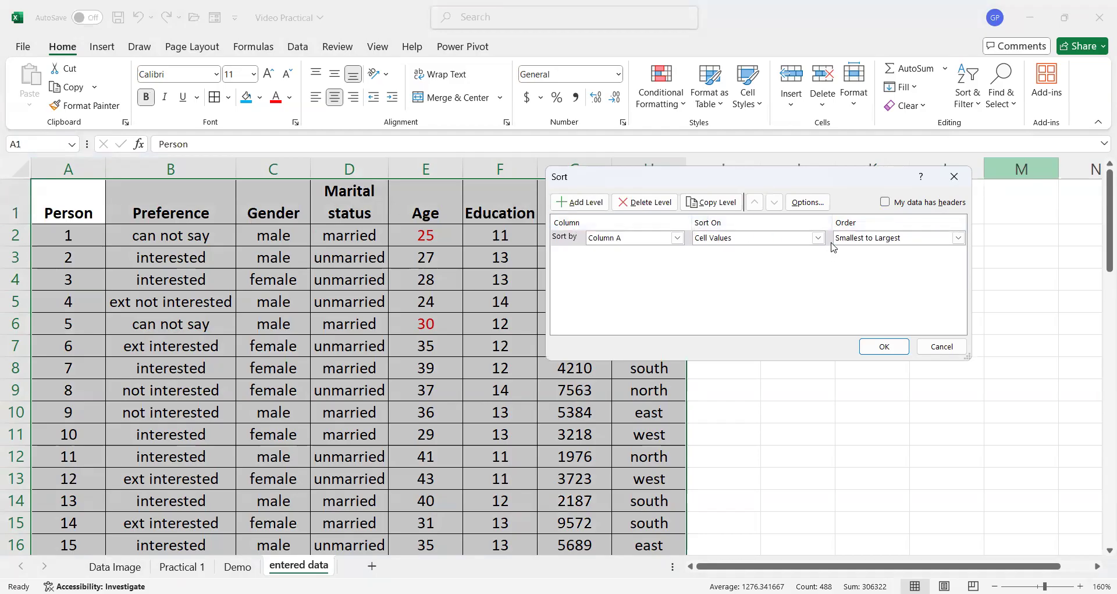
{"action": "left_click", "coordinate": [885, 202]}
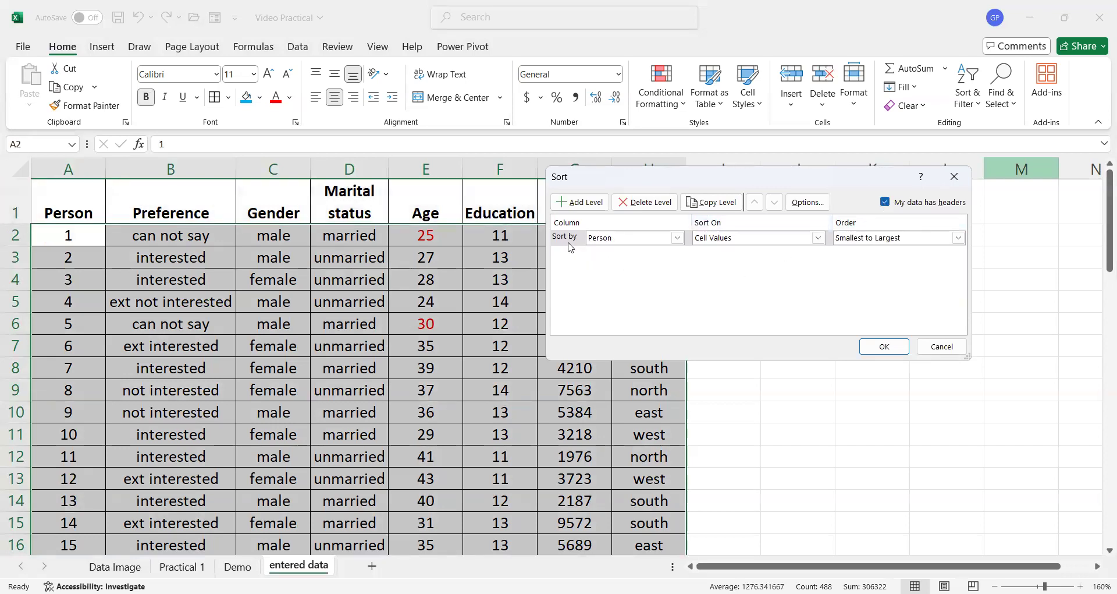
- Set the custom sort column to Age and open the Sort On choices
{"action": "left_click", "coordinate": [678, 238]}
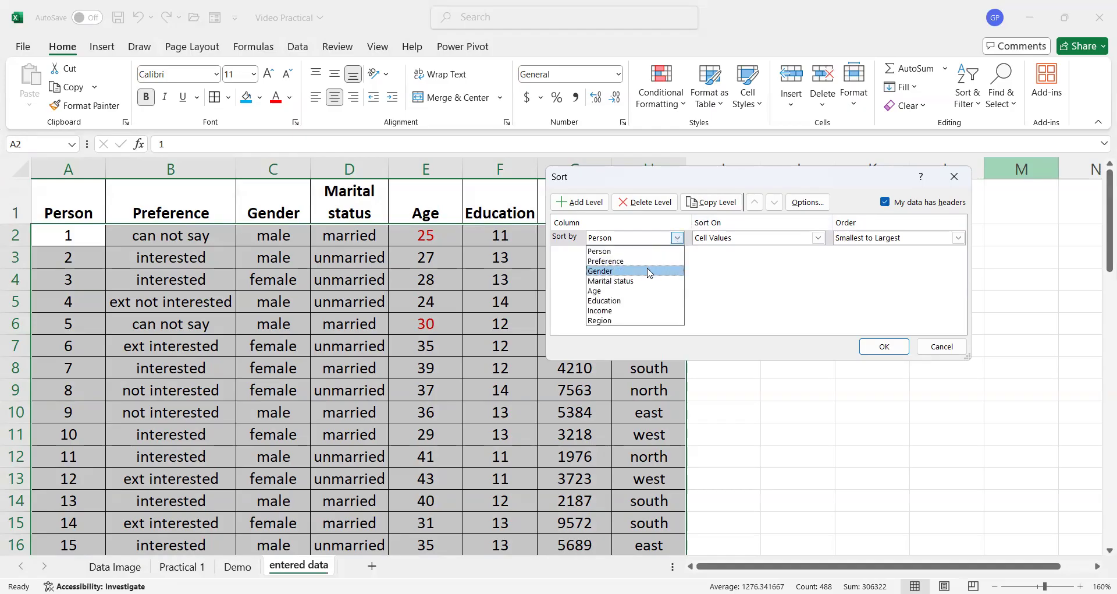
{"action": "left_click", "coordinate": [610, 293]}
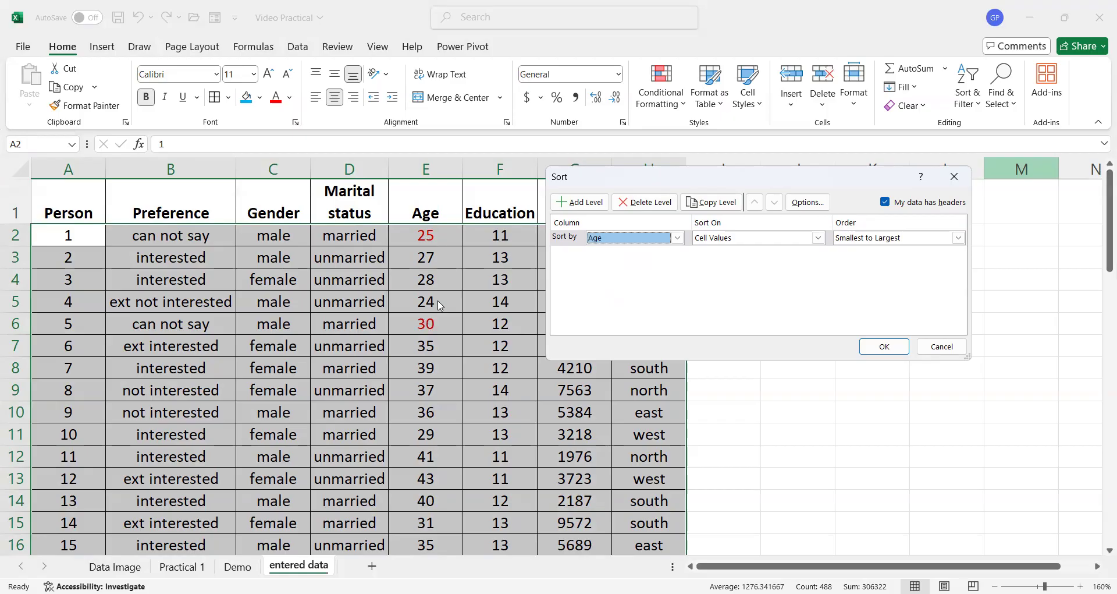
{"action": "left_click", "coordinate": [818, 238]}
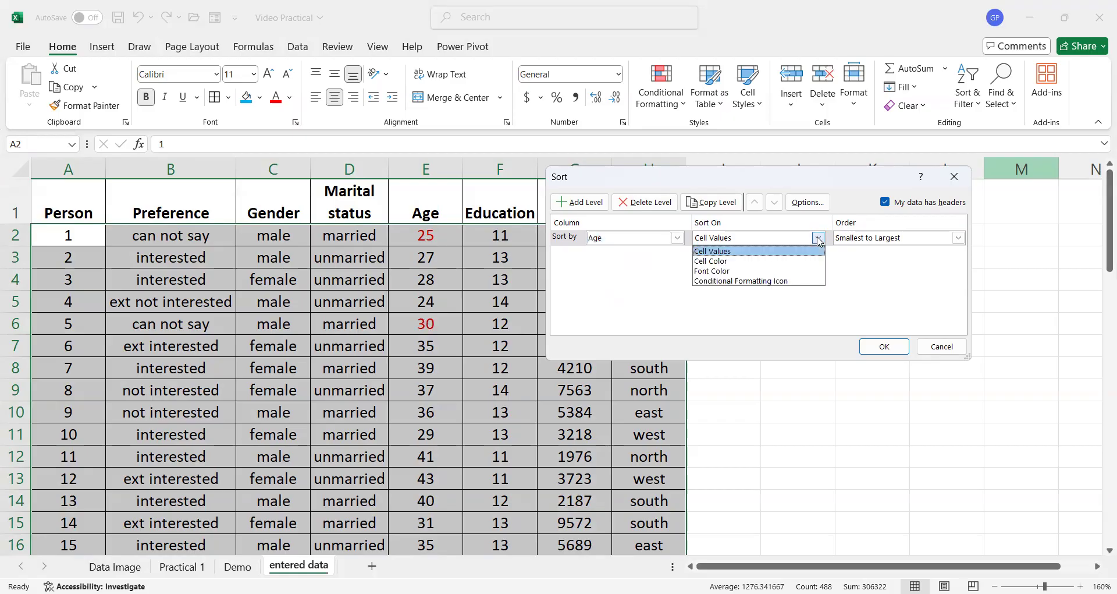
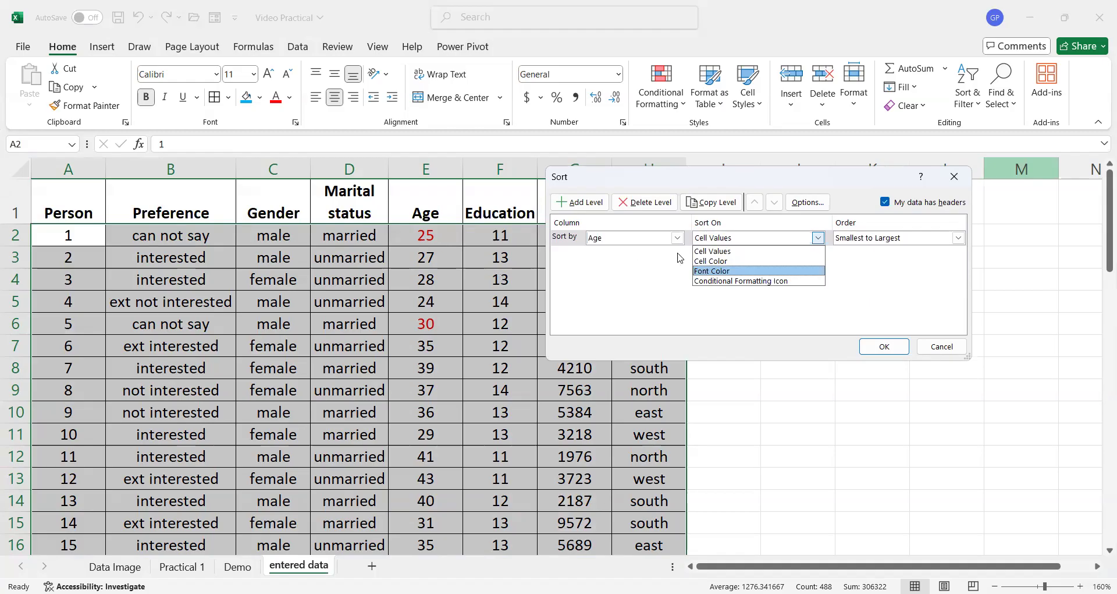
- Sort the whole table by Age on cell values, smallest to largest
{"action": "left_click", "coordinate": [709, 253]}
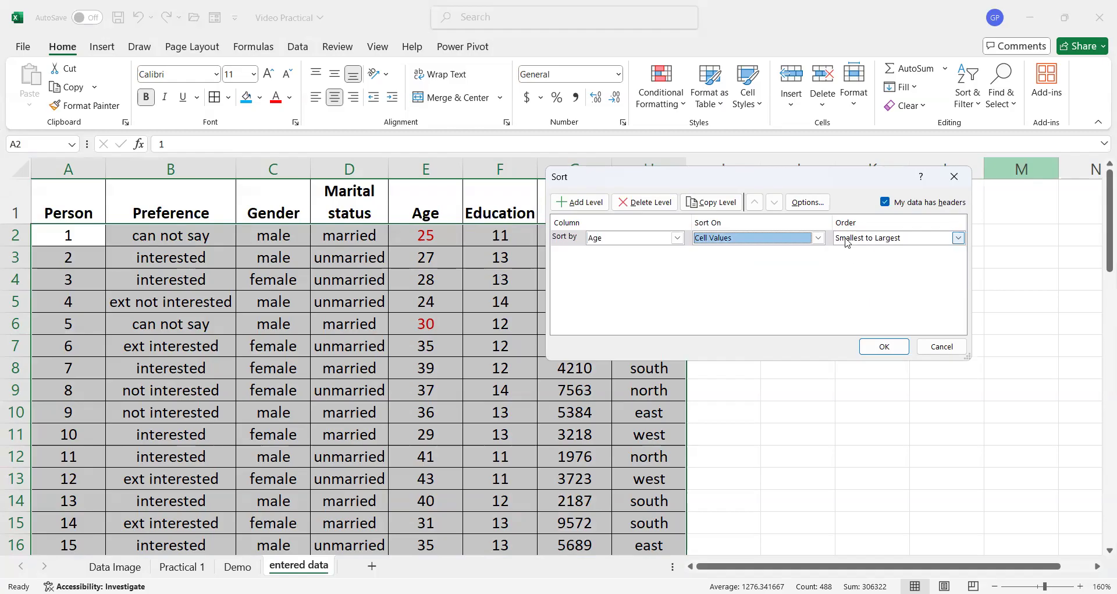
{"action": "left_click", "coordinate": [959, 237]}
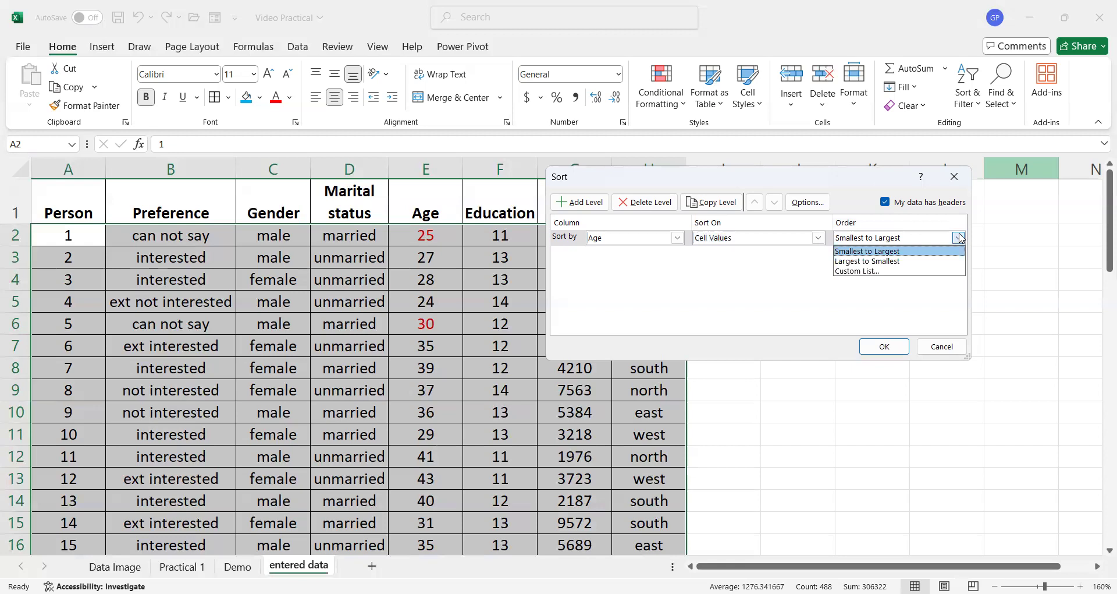
{"action": "left_click", "coordinate": [959, 239]}
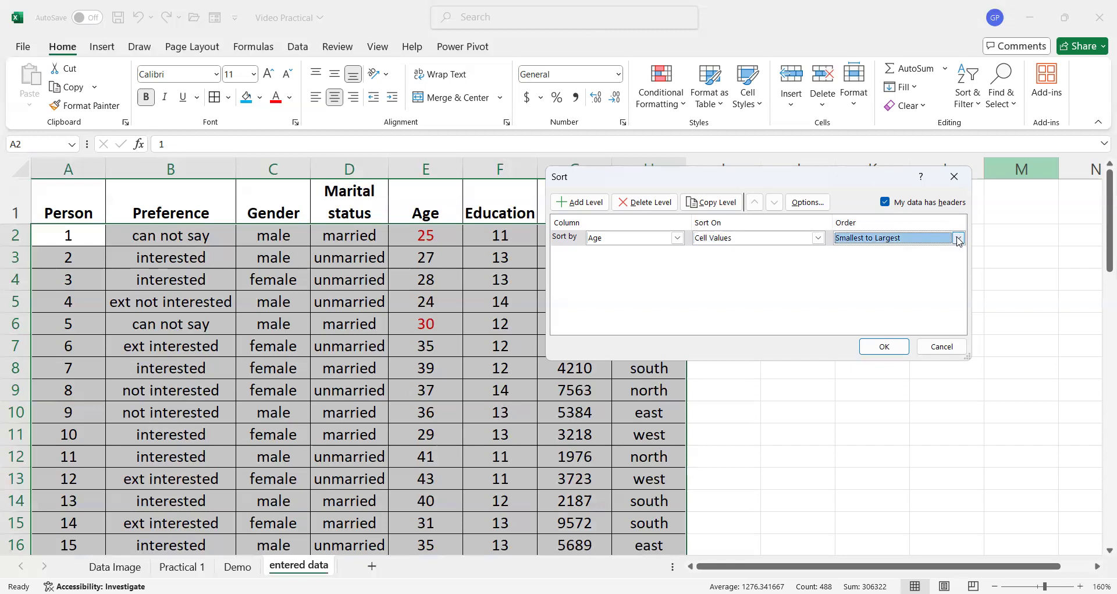
{"action": "left_click", "coordinate": [885, 347]}
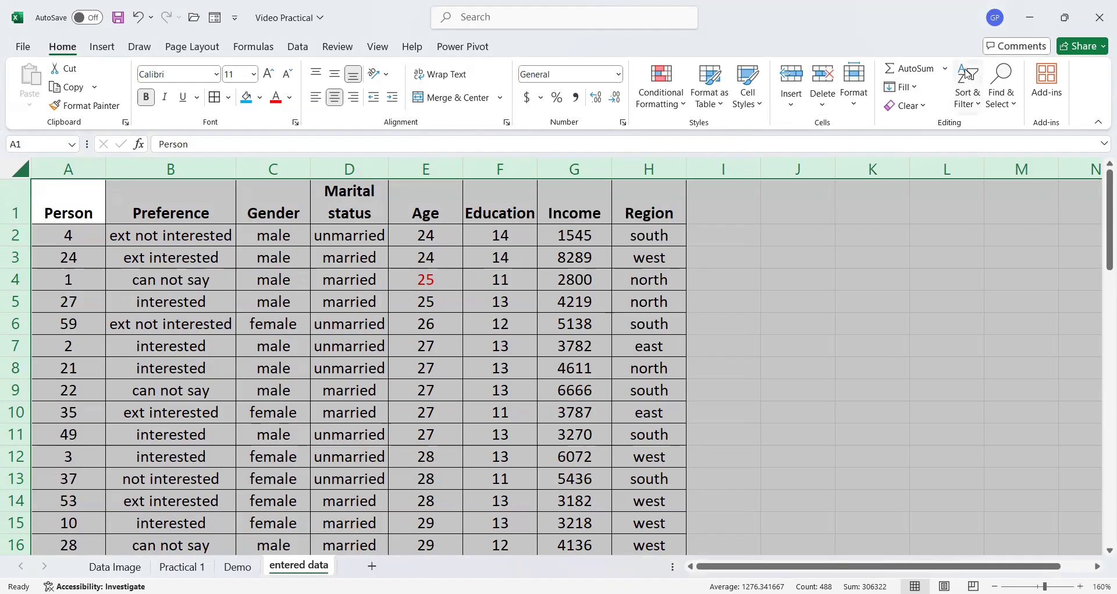
- Reopen Custom Sort, switch the orientation to sort left to right, and sort the columns by Row 1, A to Z
{"action": "left_click", "coordinate": [980, 90]}
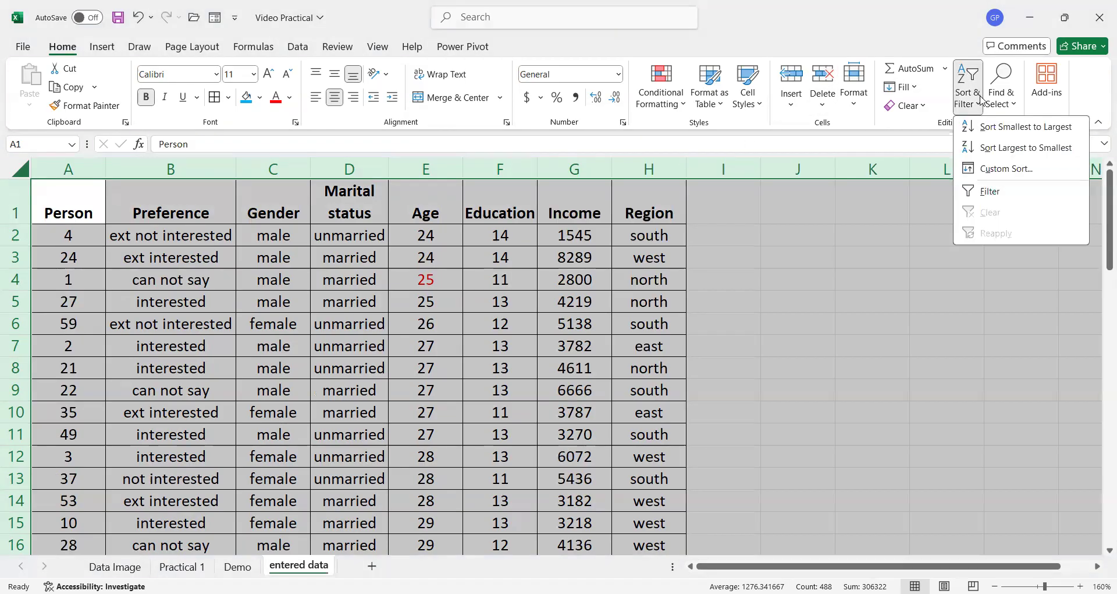
{"action": "left_click", "coordinate": [1009, 169]}
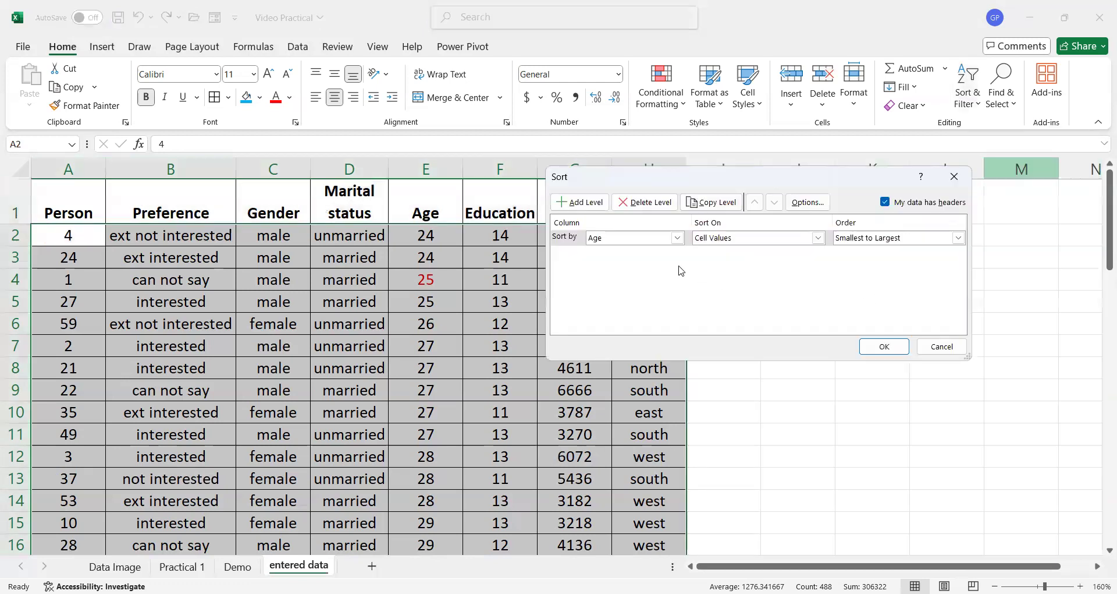
{"action": "left_click", "coordinate": [802, 204]}
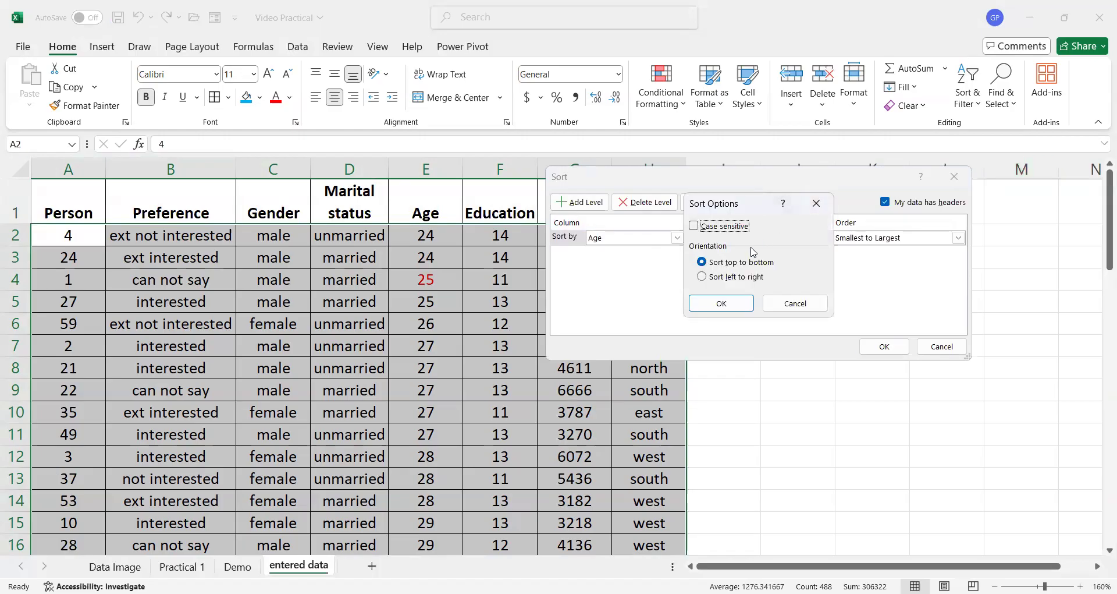
{"action": "left_click", "coordinate": [717, 277]}
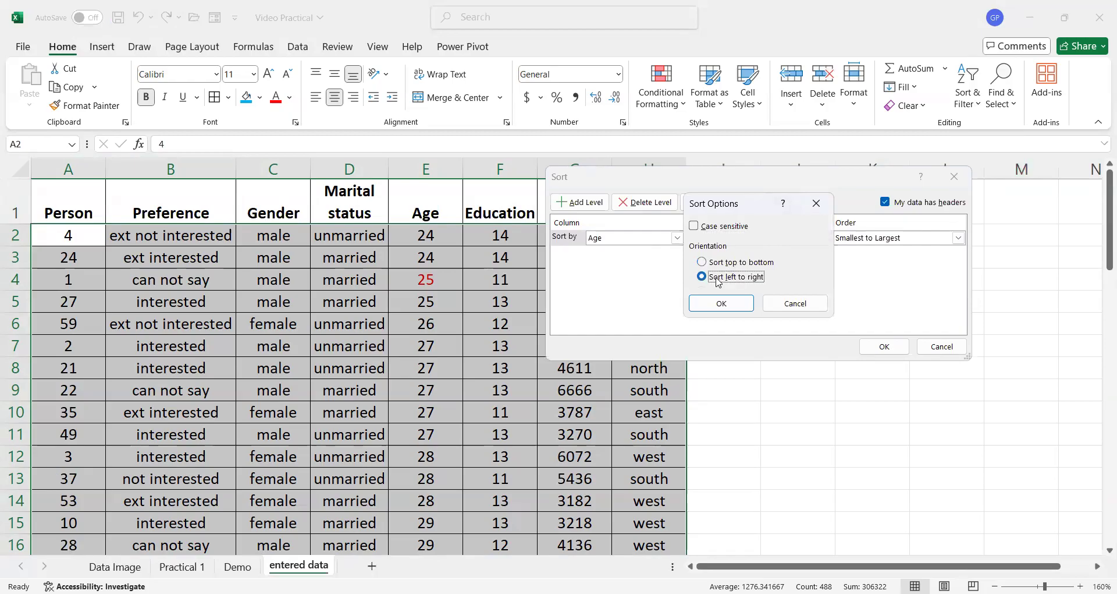
{"action": "left_click", "coordinate": [722, 307]}
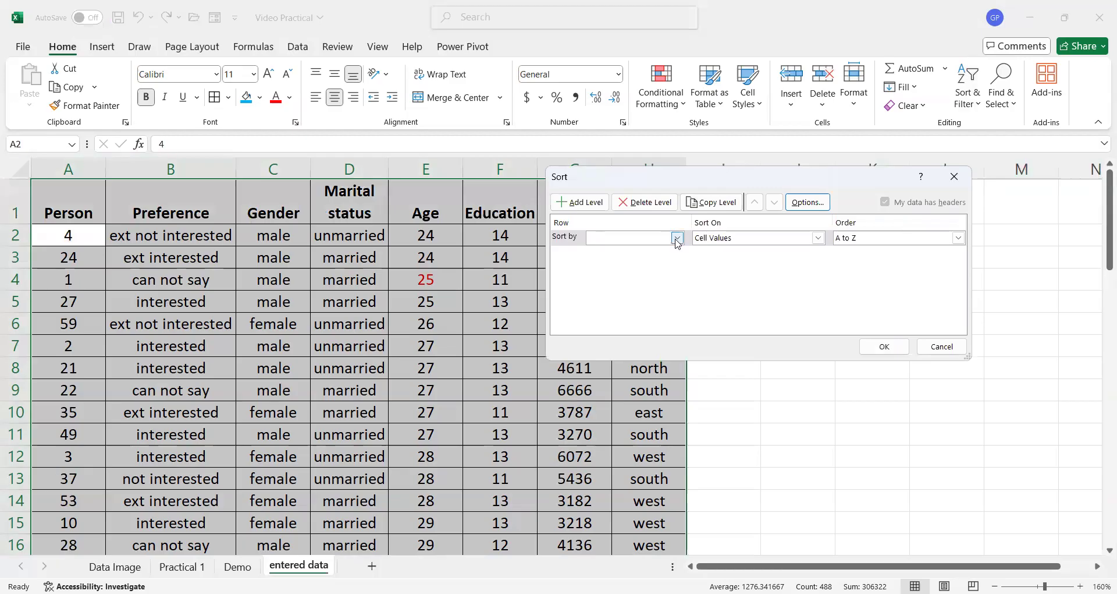
{"action": "left_click", "coordinate": [678, 238]}
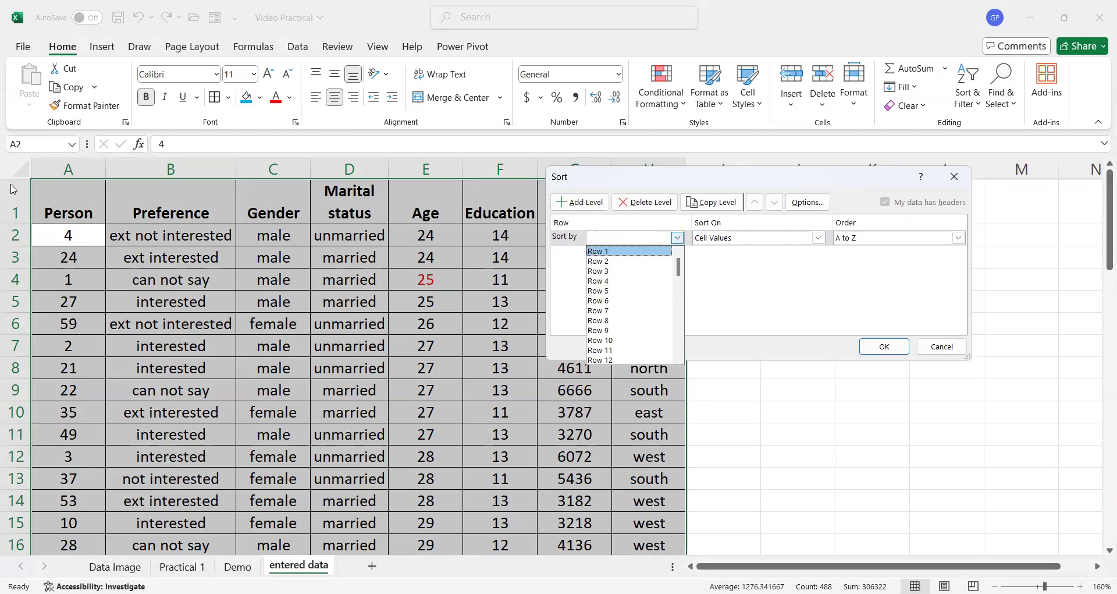
{"action": "left_click", "coordinate": [636, 251]}
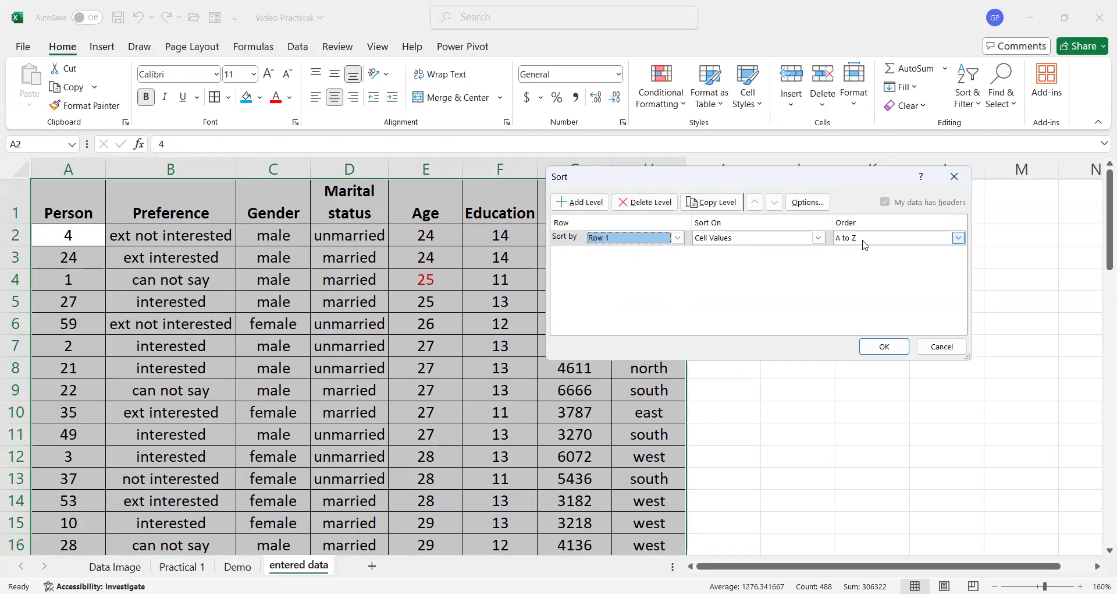
{"action": "left_click", "coordinate": [960, 239]}
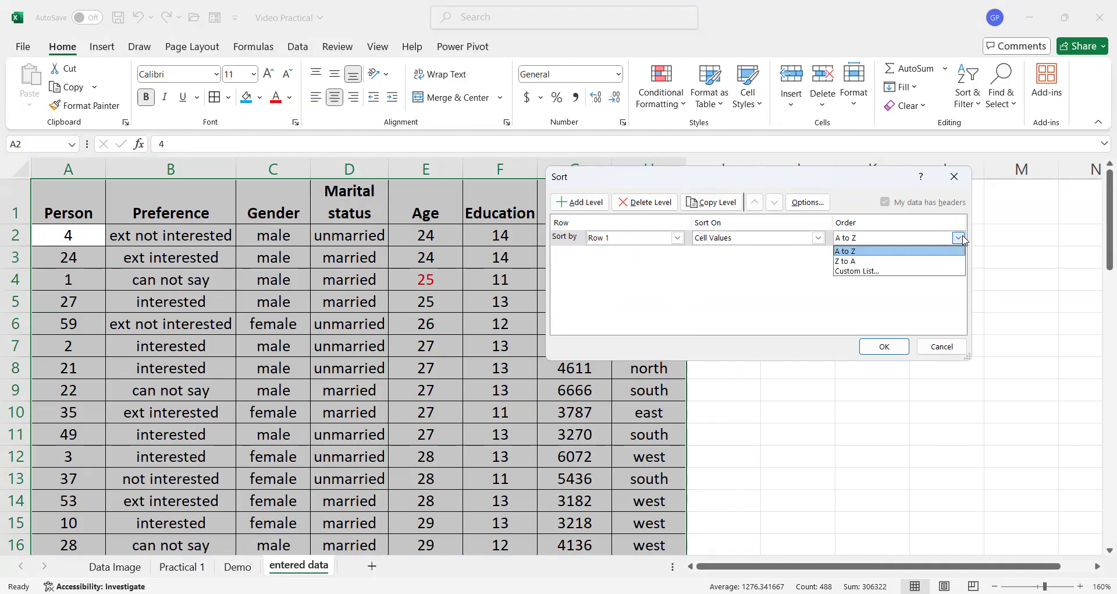
{"action": "left_click", "coordinate": [910, 242]}
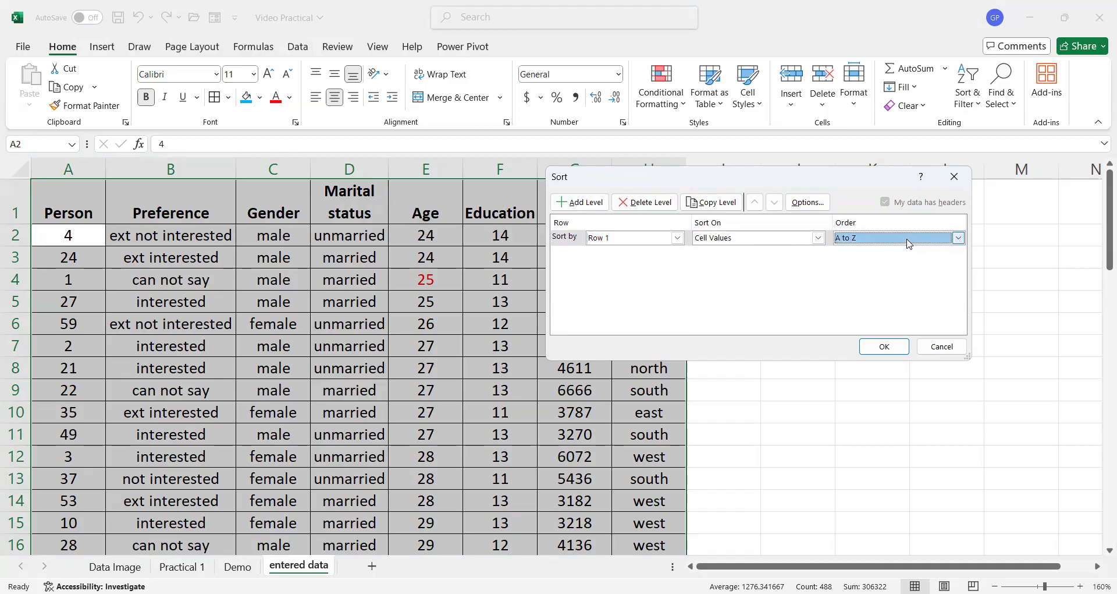
{"action": "left_click", "coordinate": [885, 347]}
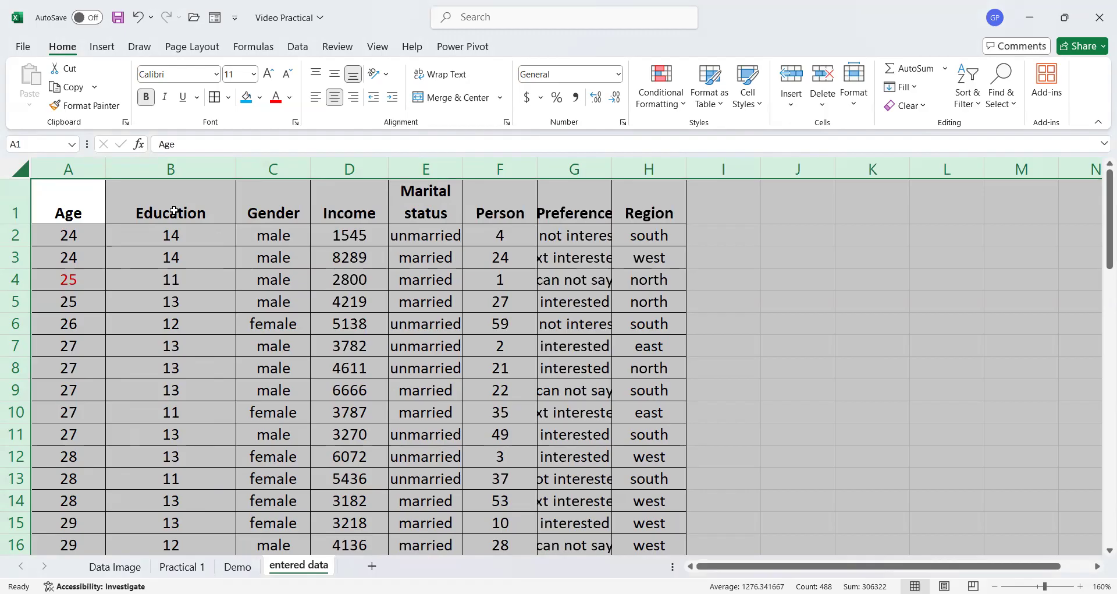
- Insert a blank row above the header row
{"action": "left_click", "coordinate": [12, 203]}
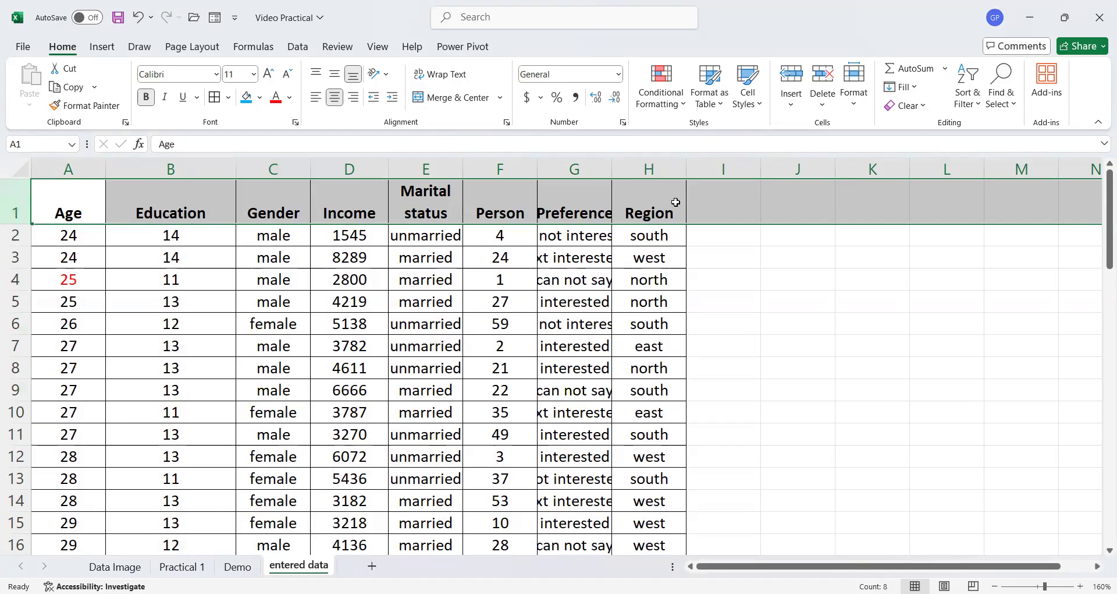
{"action": "left_click", "coordinate": [720, 235]}
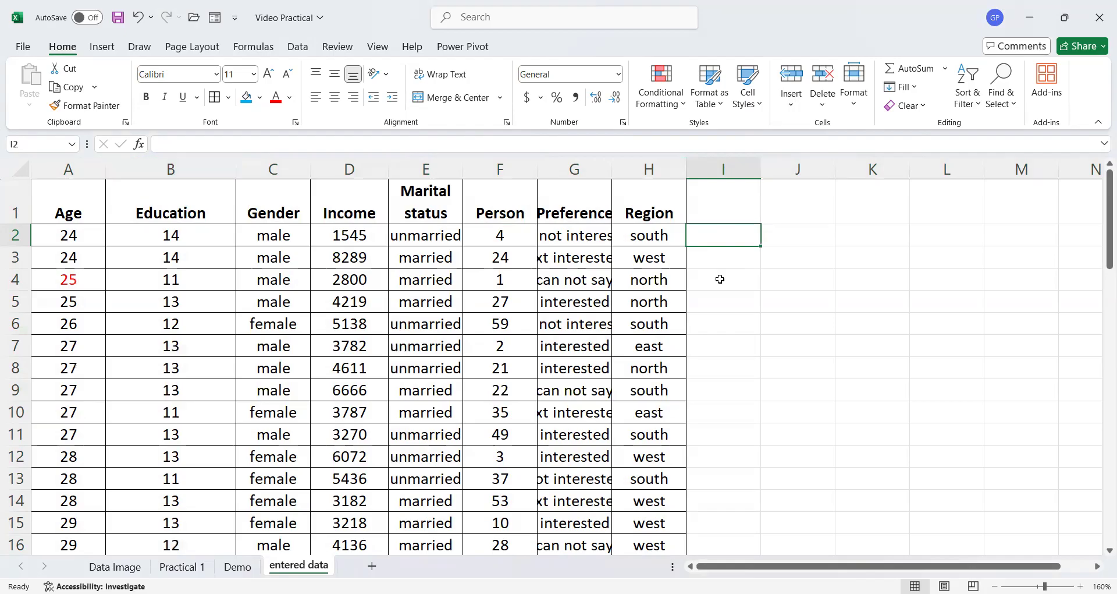
{"action": "left_click", "coordinate": [14, 212]}
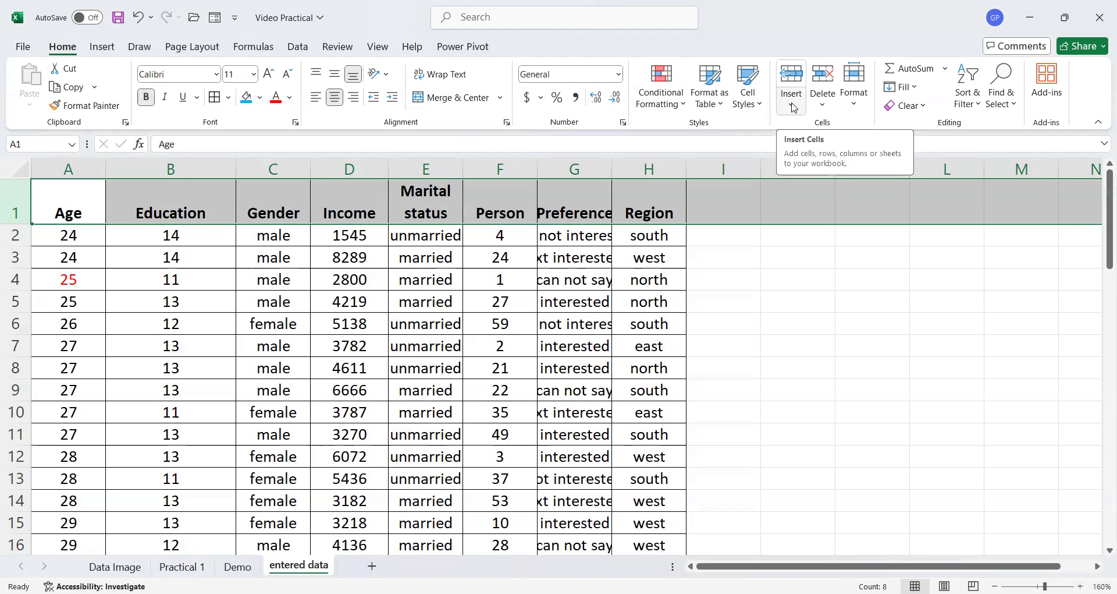
{"action": "left_click", "coordinate": [793, 73]}
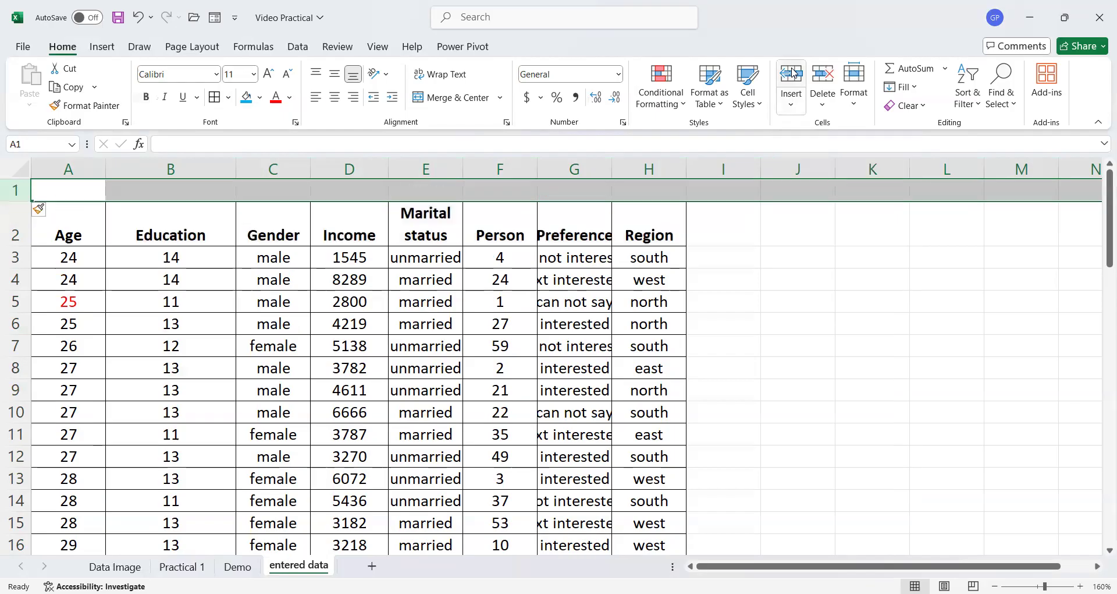
- In the new row 1, enter 1 above Education, 2 above Income, 3 above Marital status and 4 above Person
{"action": "left_click", "coordinate": [338, 213]}
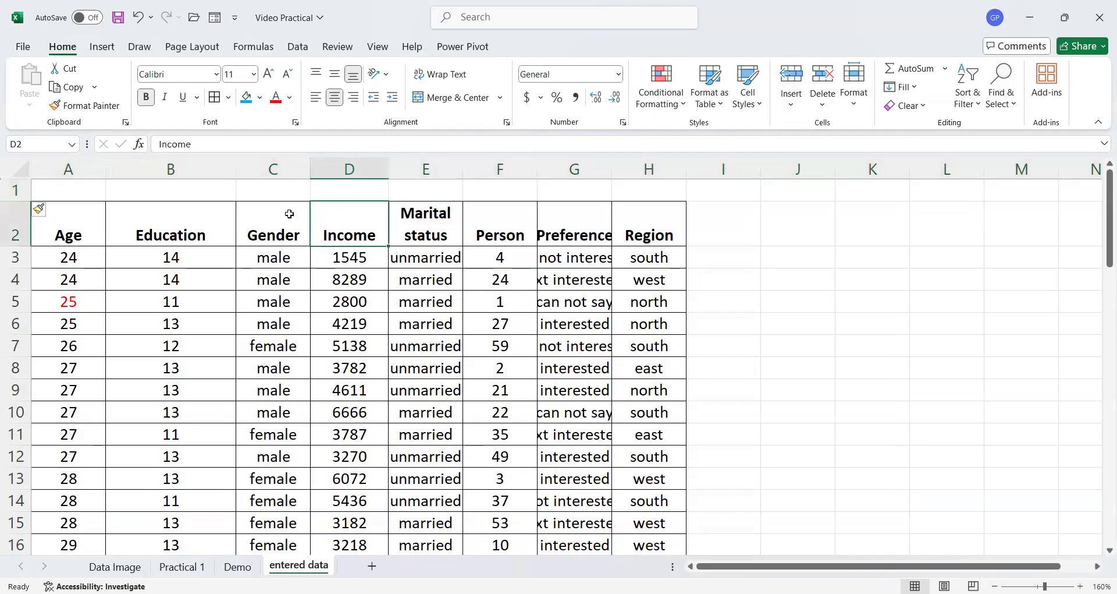
{"action": "left_click", "coordinate": [156, 194]}
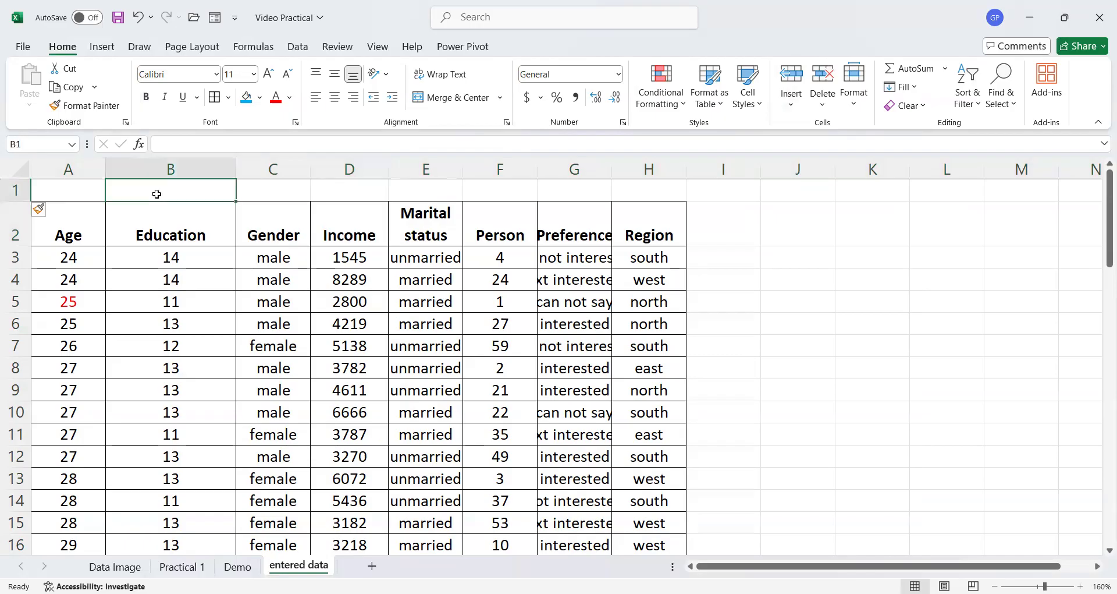
{"action": "type", "text": "1"}
{"action": "left_click", "coordinate": [362, 201]}
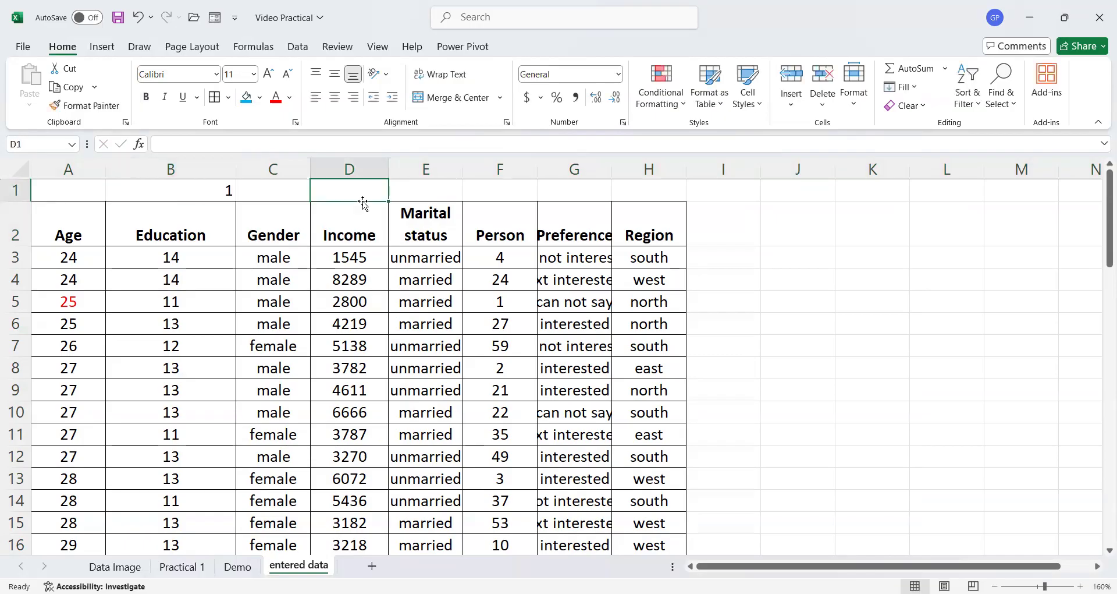
{"action": "type", "text": "2"}
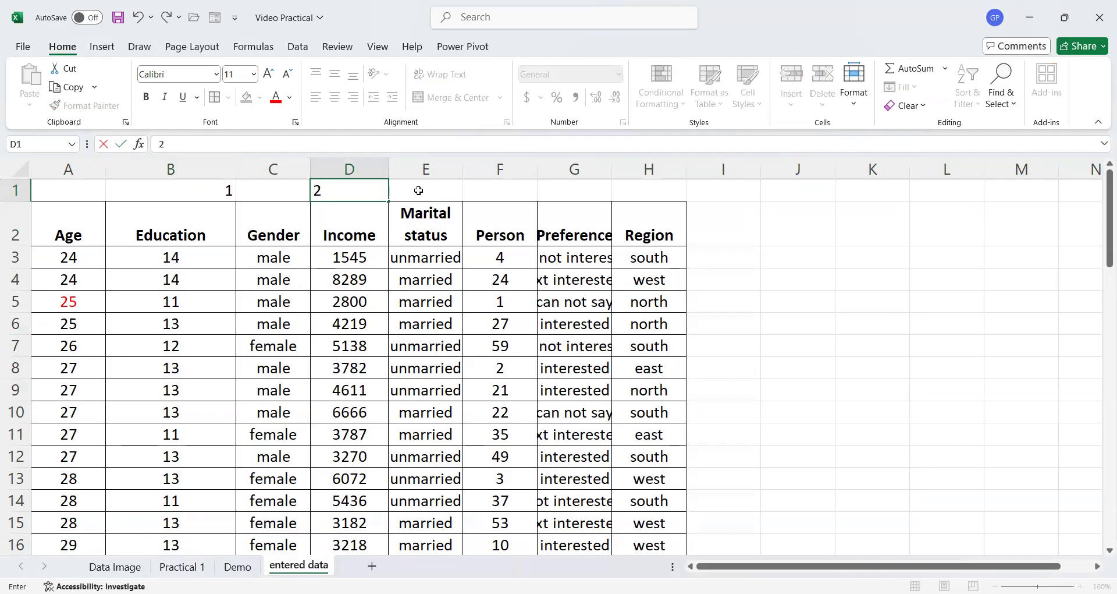
{"action": "left_click", "coordinate": [418, 190]}
{"action": "type", "text": "3"}
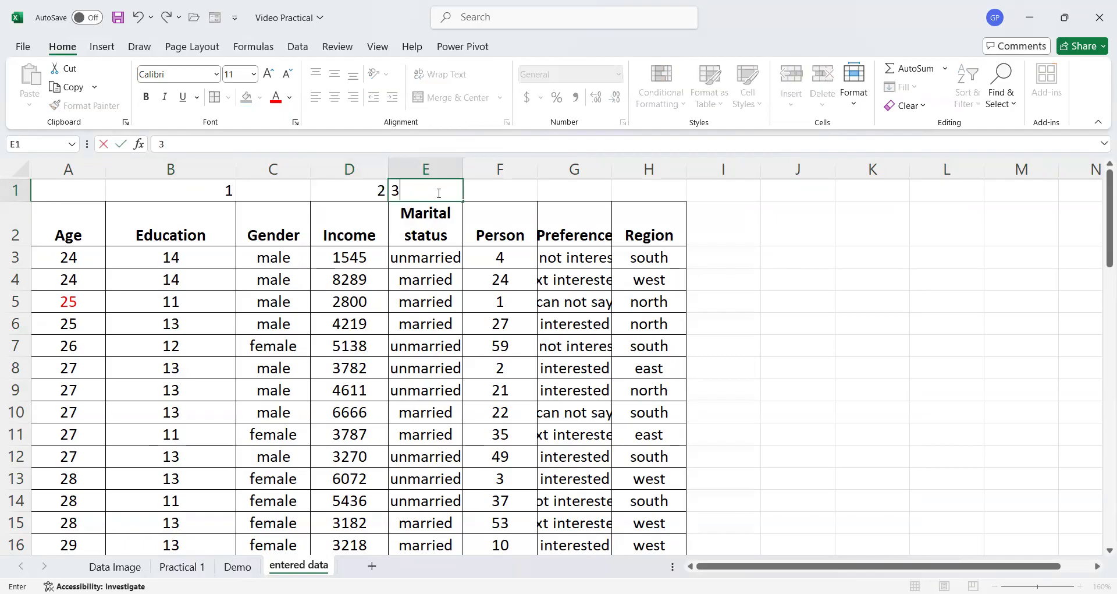
{"action": "left_click", "coordinate": [494, 193]}
{"action": "type", "text": "4"}
{"action": "left_click", "coordinate": [289, 191]}
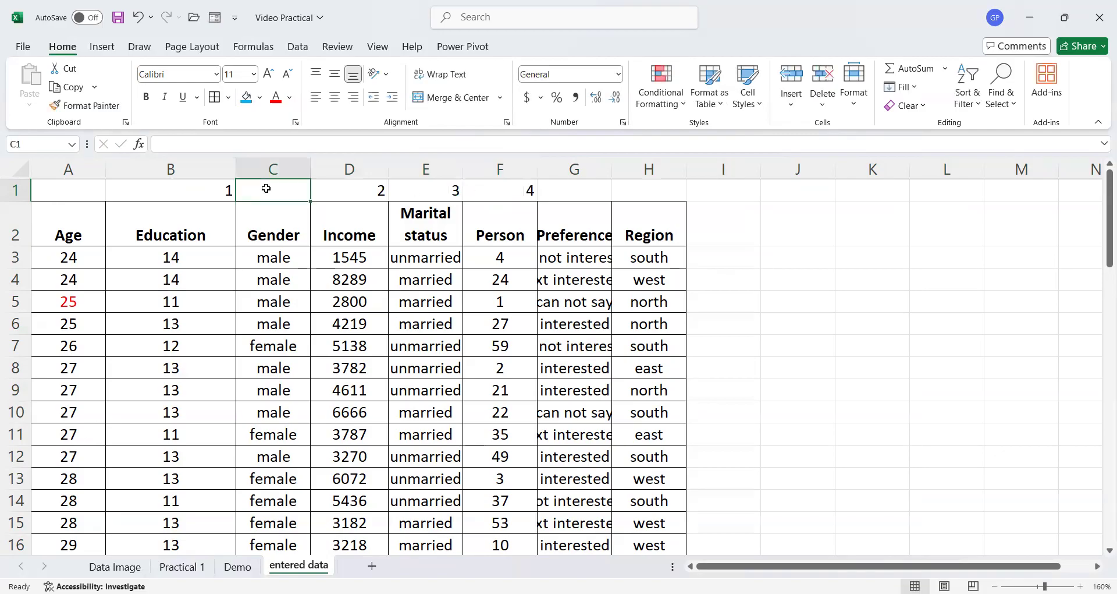
- Continue row 1 with 5 above Gender, 6 above Preference, 7 above Region and 8 above Age
{"action": "type", "text": "5"}
{"action": "left_click", "coordinate": [574, 196]}
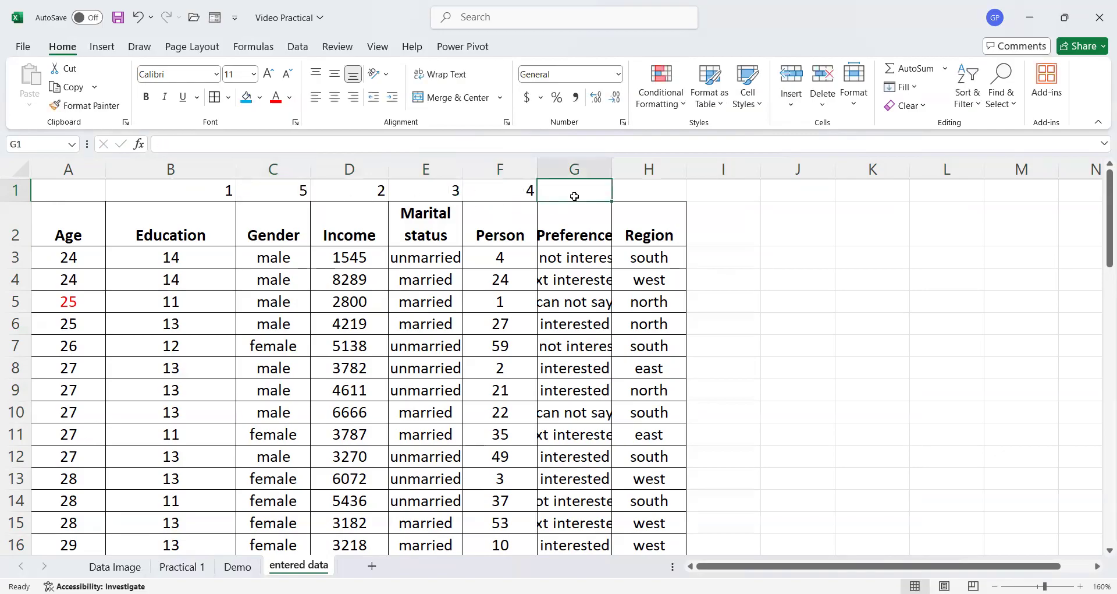
{"action": "type", "text": "6"}
{"action": "left_click", "coordinate": [658, 196]}
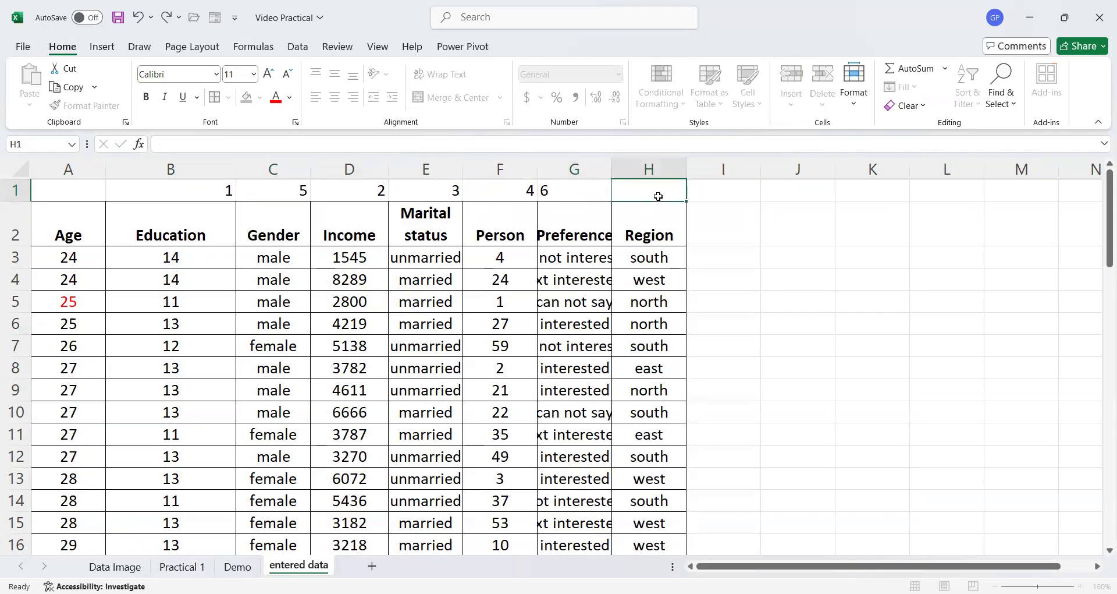
{"action": "type", "text": "7"}
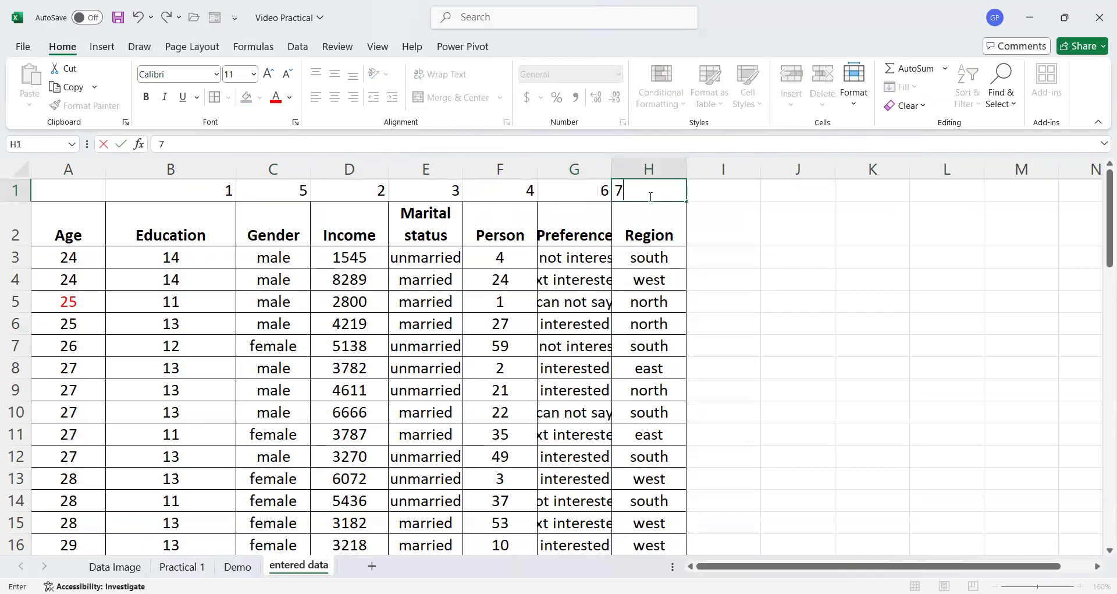
{"action": "left_click", "coordinate": [64, 184]}
{"action": "type", "text": "8"}
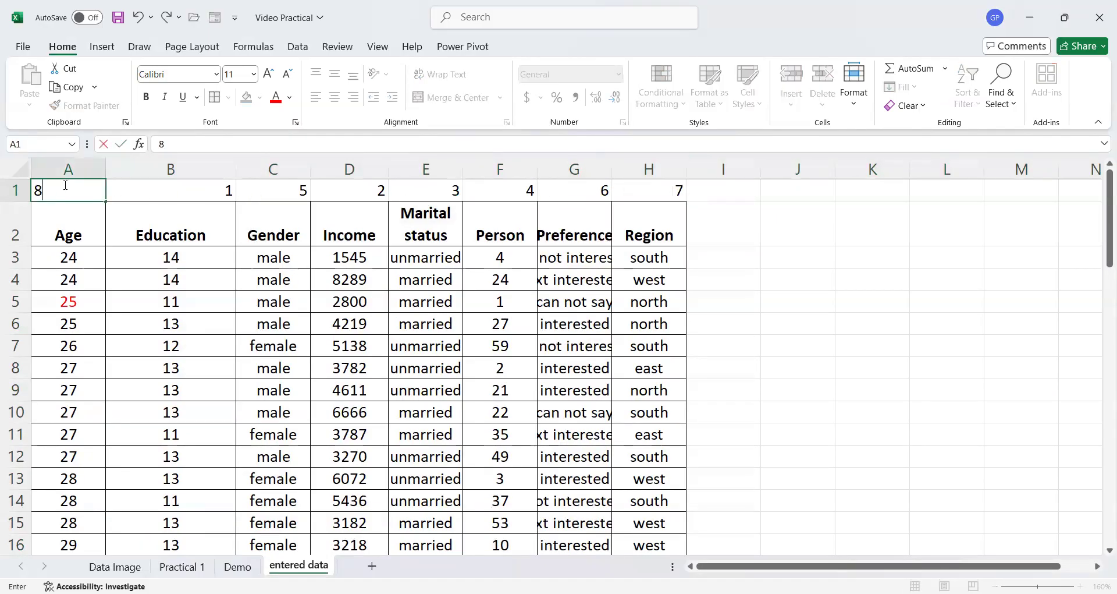
{"action": "left_click", "coordinate": [170, 278]}
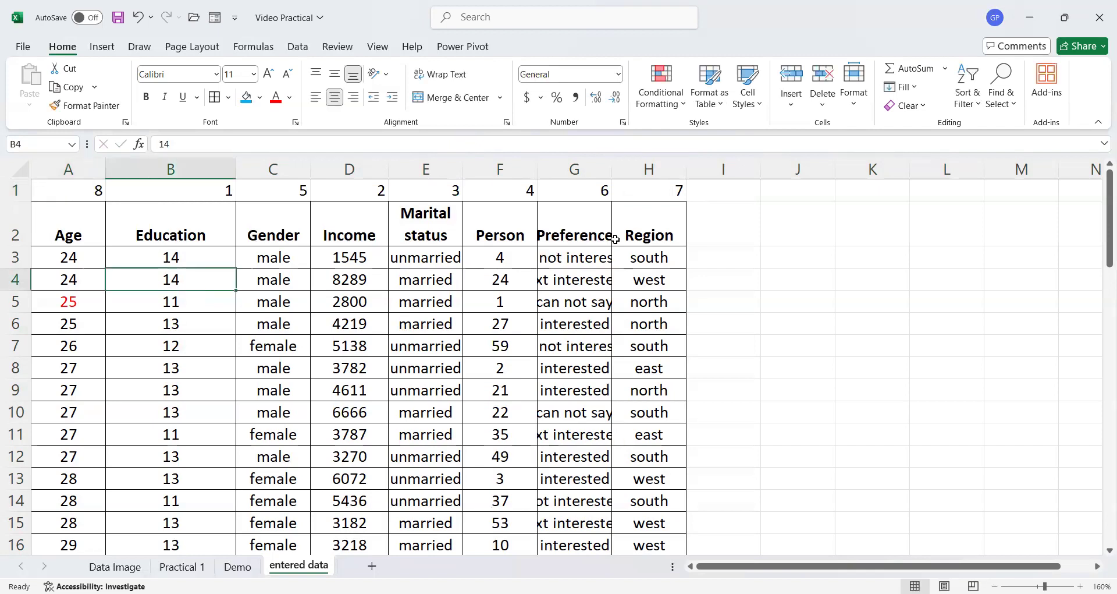
- Select the whole sheet and custom-sort its columns left to right by Row 1, smallest to largest
{"action": "left_click", "coordinate": [21, 167]}
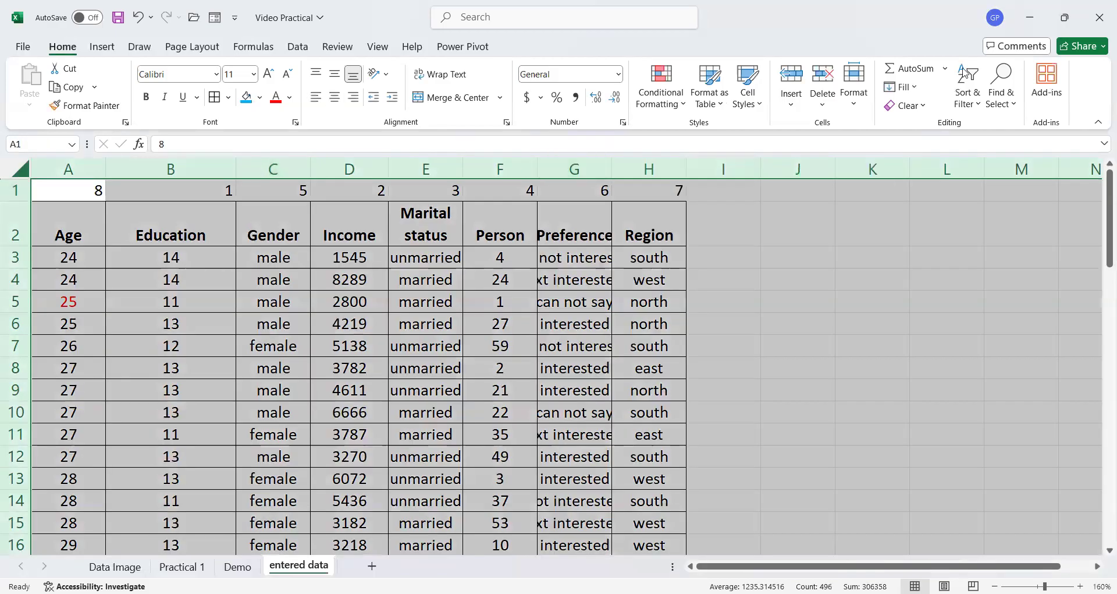
{"action": "left_click", "coordinate": [993, 177]}
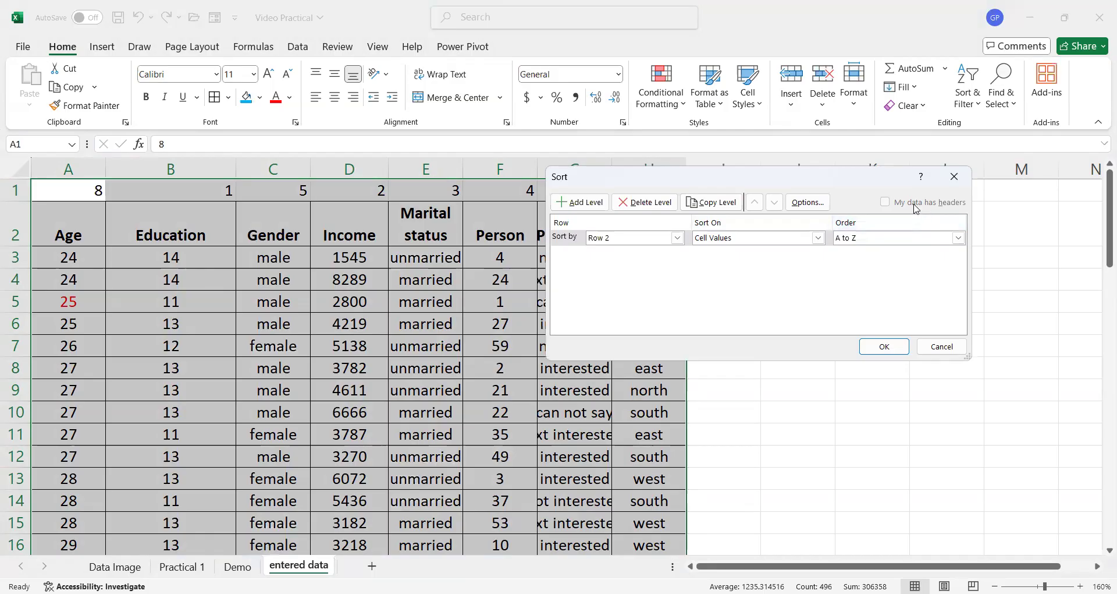
{"action": "left_click", "coordinate": [806, 203]}
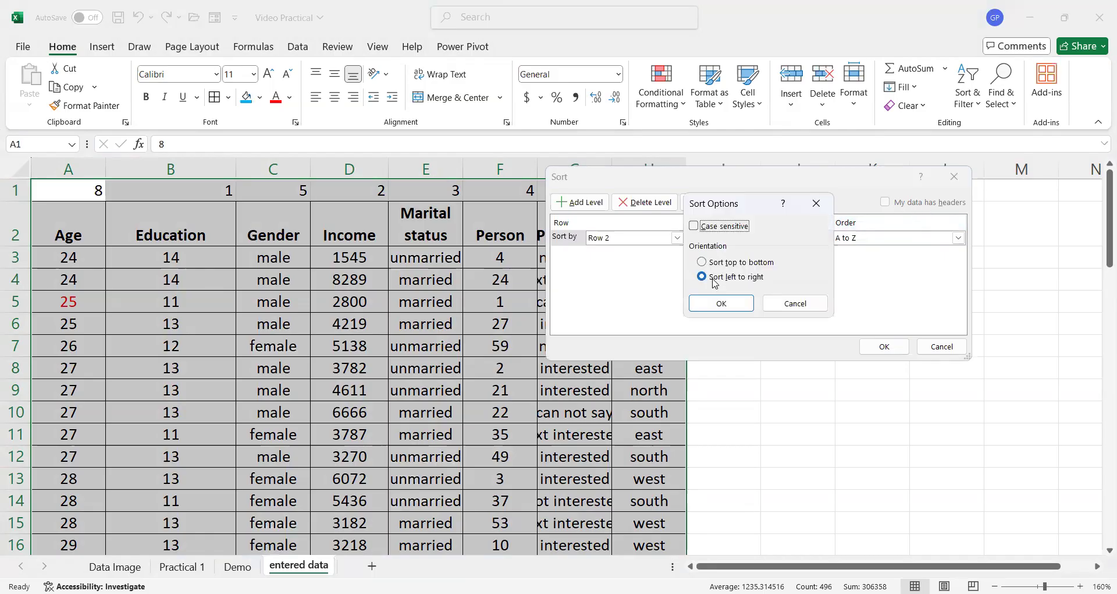
{"action": "left_click", "coordinate": [739, 307]}
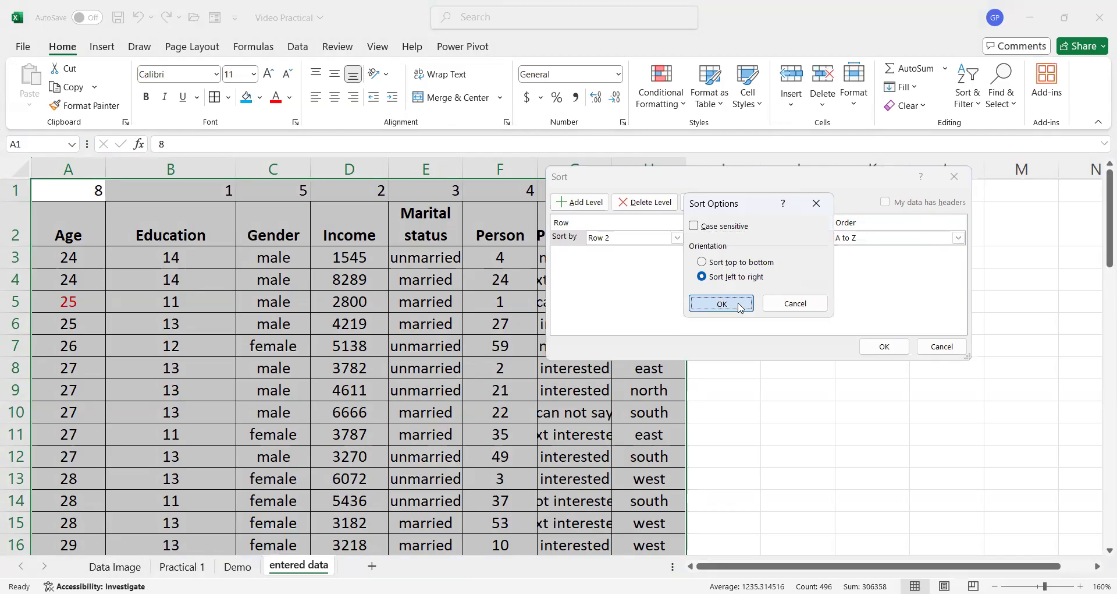
{"action": "left_click", "coordinate": [676, 238]}
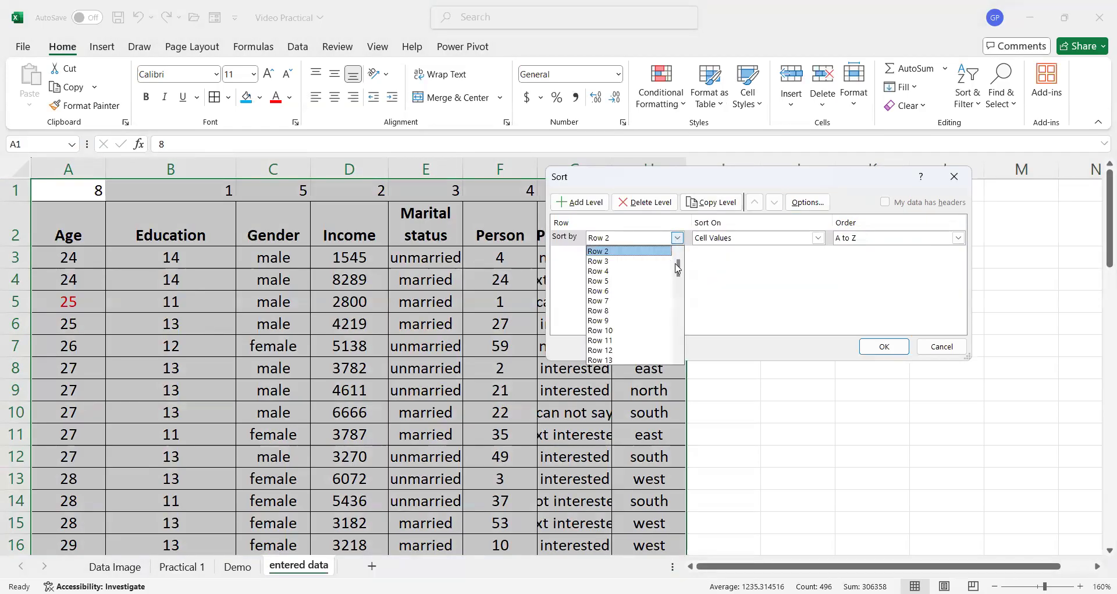
{"action": "scroll", "coordinate": [679, 273], "scroll_direction": "up", "scroll_amount": 1}
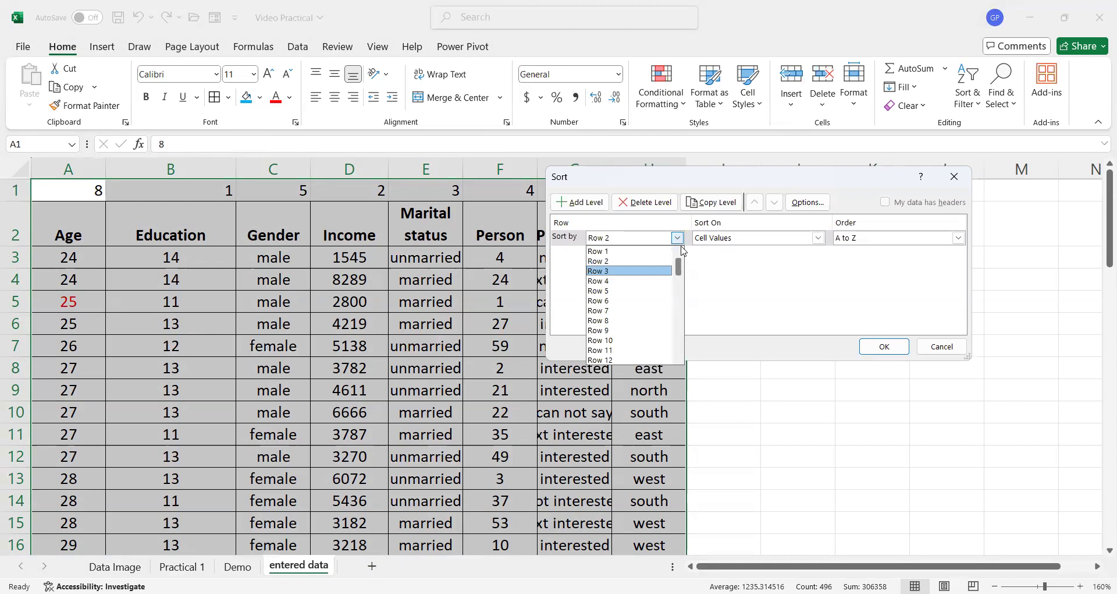
{"action": "left_click", "coordinate": [641, 251]}
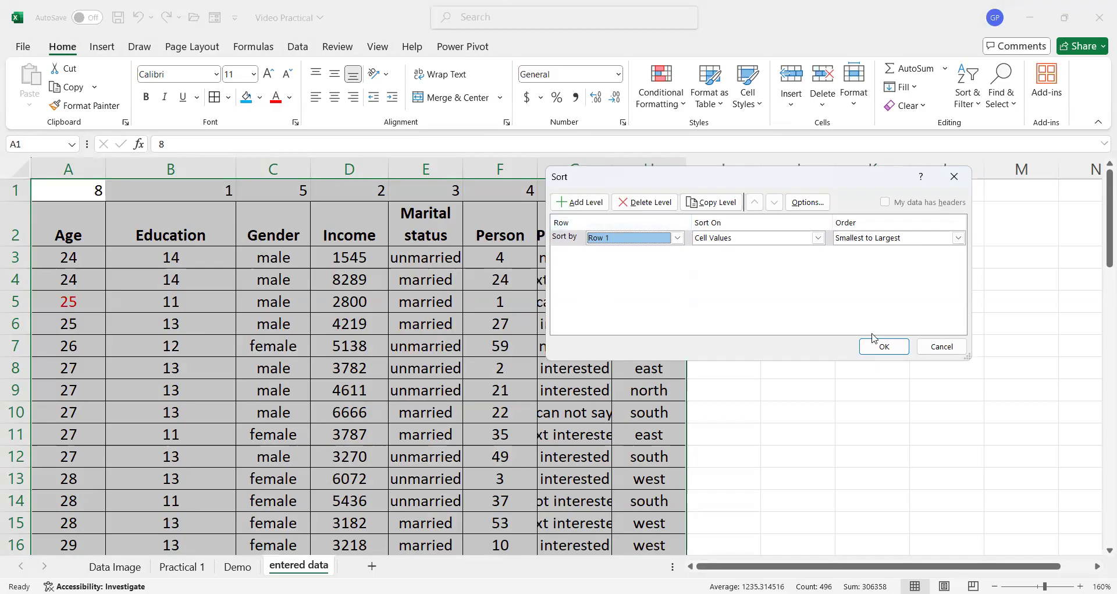
{"action": "left_click", "coordinate": [890, 347]}
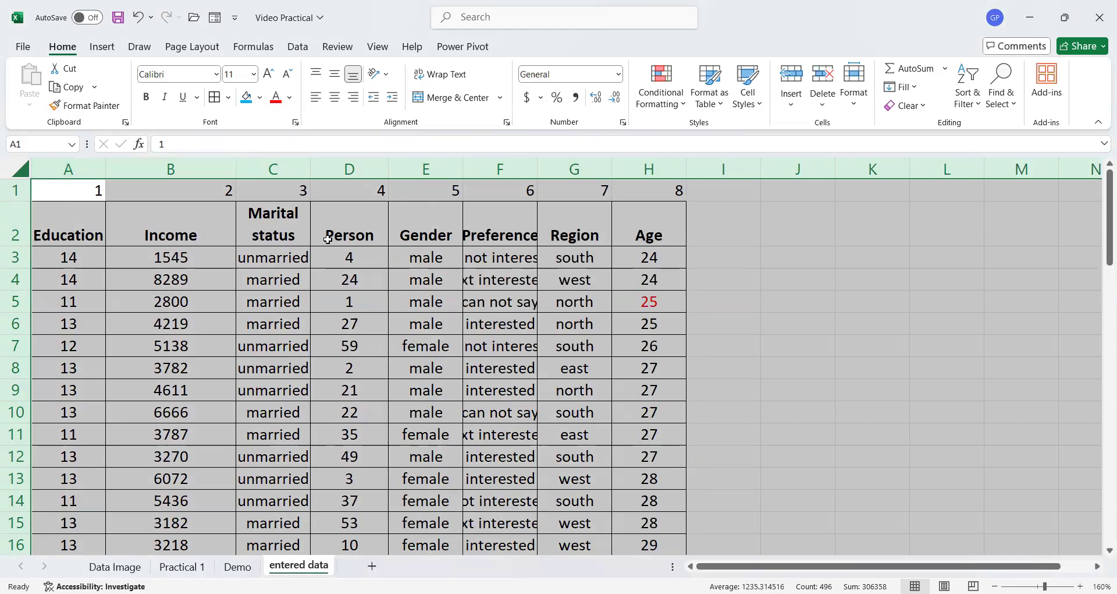
- Delete the numbered helper row 1 above the headers
{"action": "left_click", "coordinate": [76, 223]}
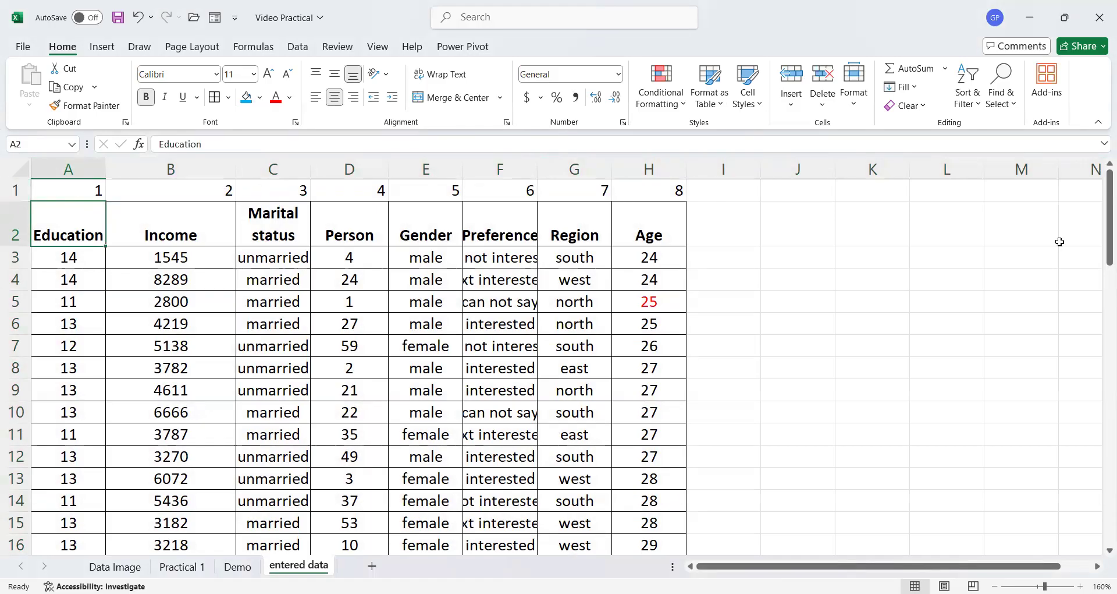
{"action": "left_click", "coordinate": [15, 190]}
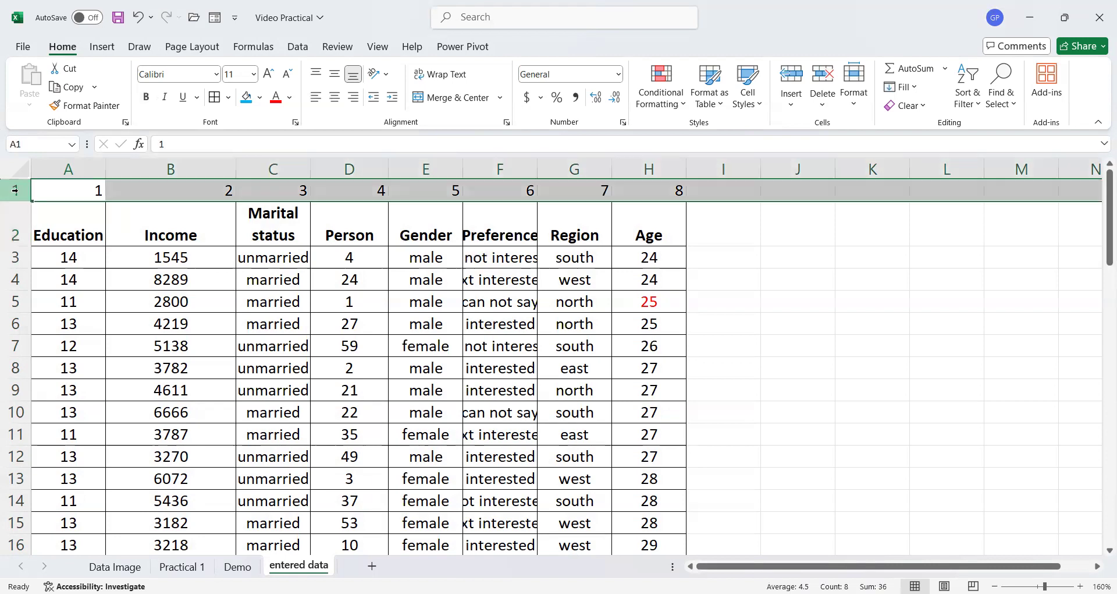
{"action": "left_click", "coordinate": [823, 73]}
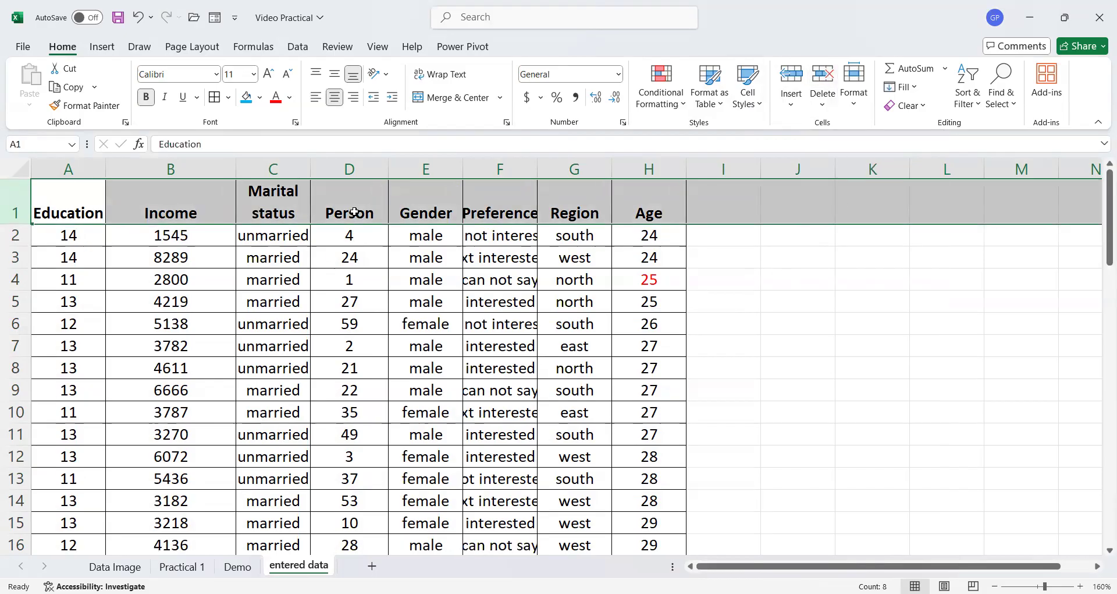
- Check the task list on the Practical 1 sheet and scroll through the reordered data
{"action": "left_click", "coordinate": [175, 566]}
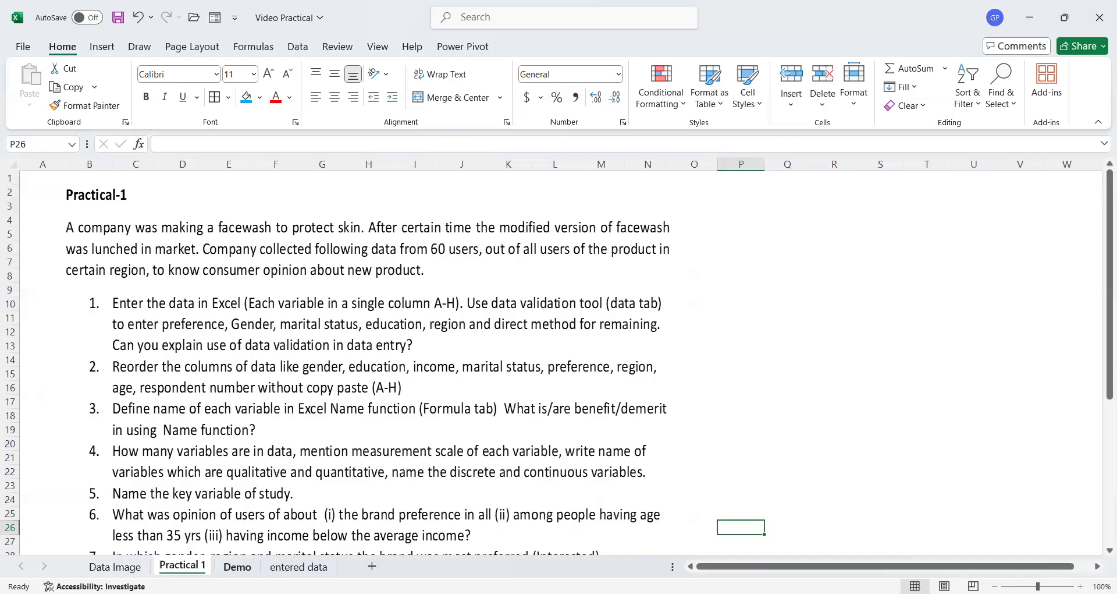
{"action": "left_click", "coordinate": [291, 566]}
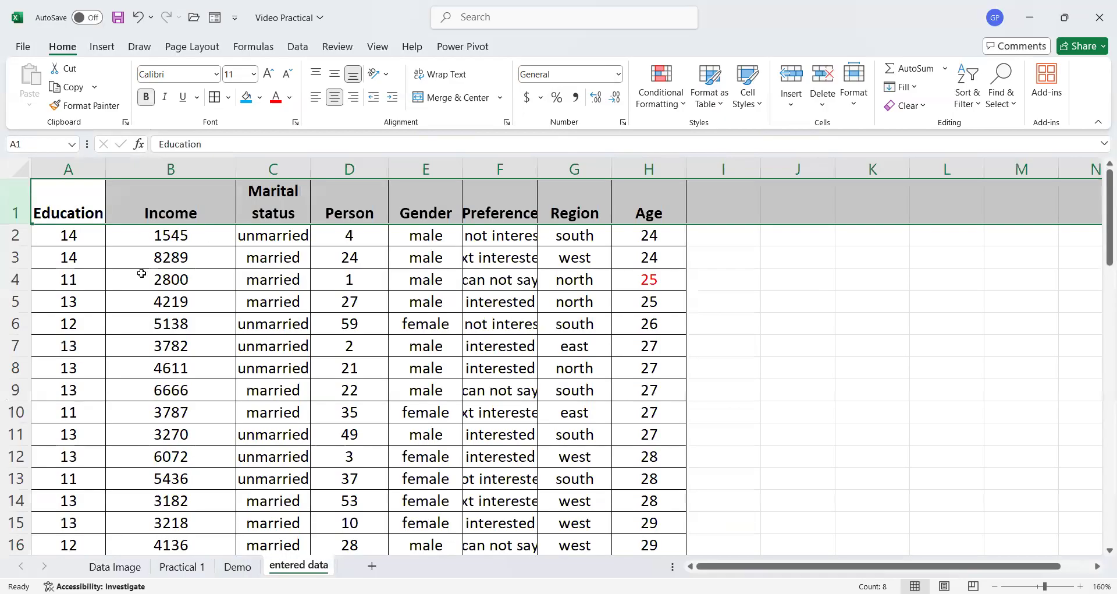
{"action": "scroll", "coordinate": [446, 325], "scroll_direction": "down", "scroll_amount": 2}
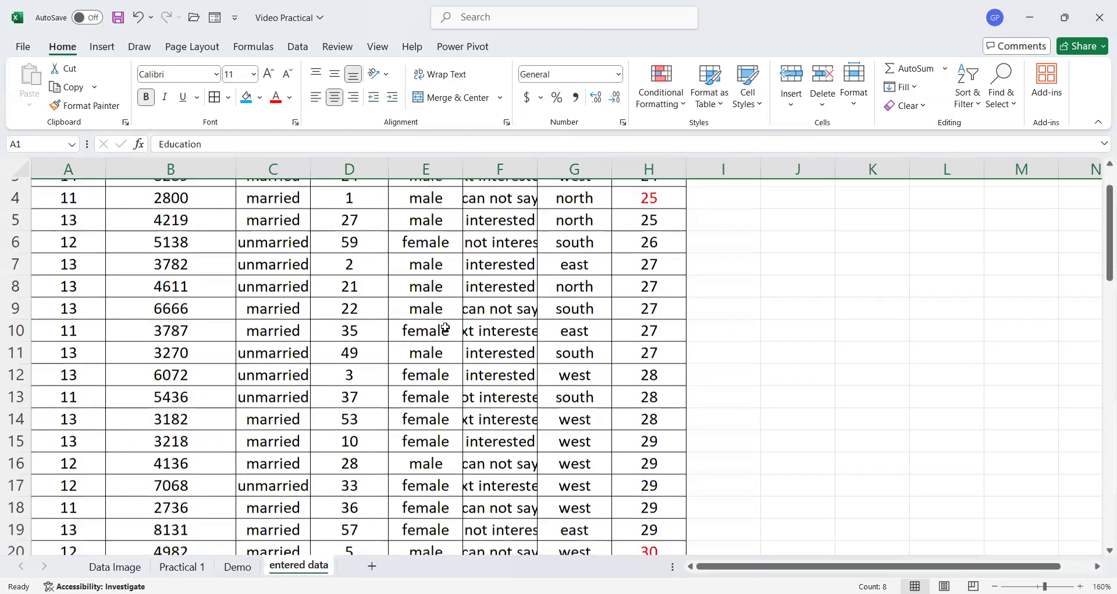
{"action": "scroll", "coordinate": [440, 329], "scroll_direction": "up", "scroll_amount": 2}
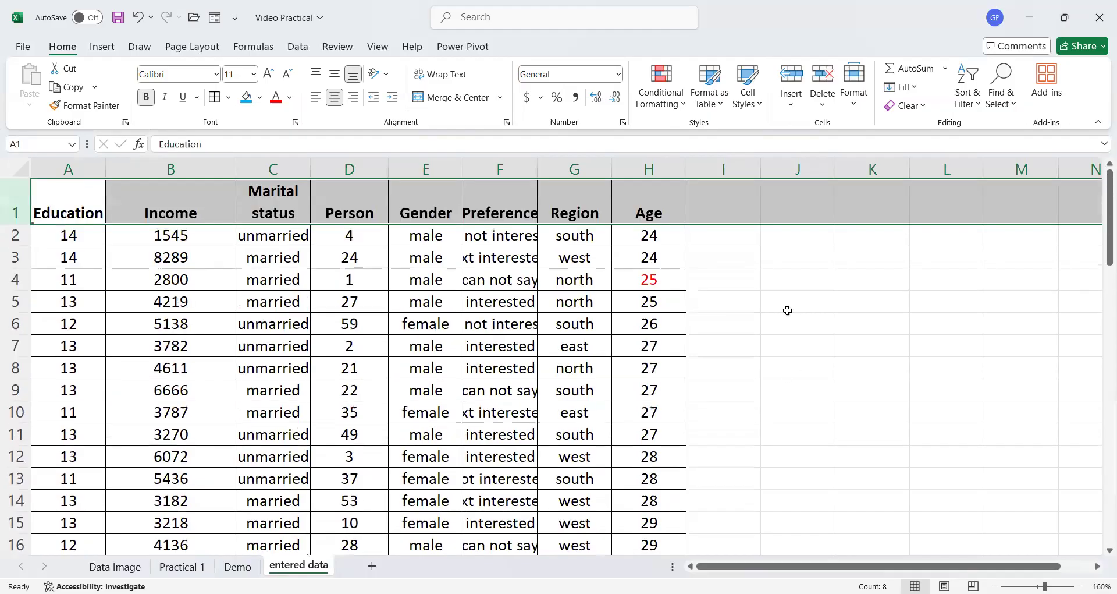
{"action": "scroll", "coordinate": [651, 367], "scroll_direction": "down", "scroll_amount": 10}
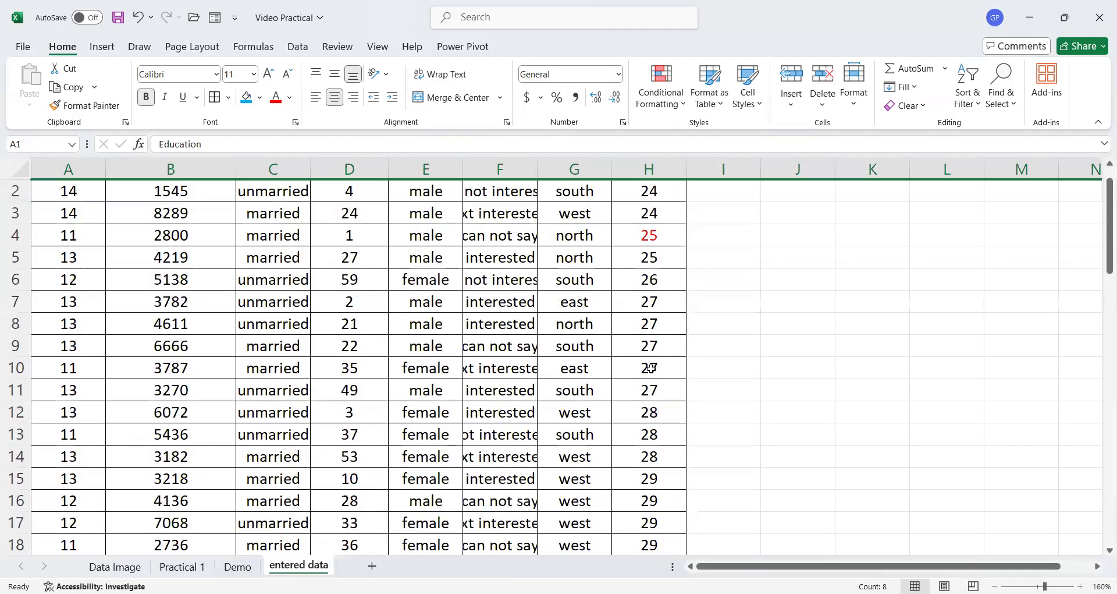
{"action": "scroll", "coordinate": [652, 370], "scroll_direction": "up", "scroll_amount": 8}
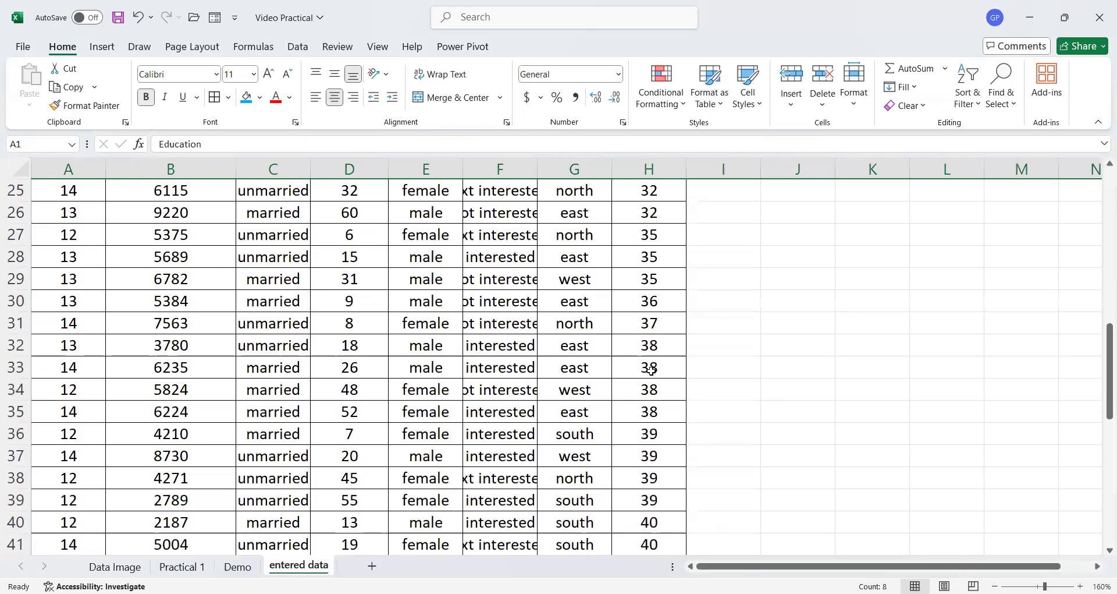
{"action": "scroll", "coordinate": [734, 262], "scroll_direction": "up", "scroll_amount": 2}
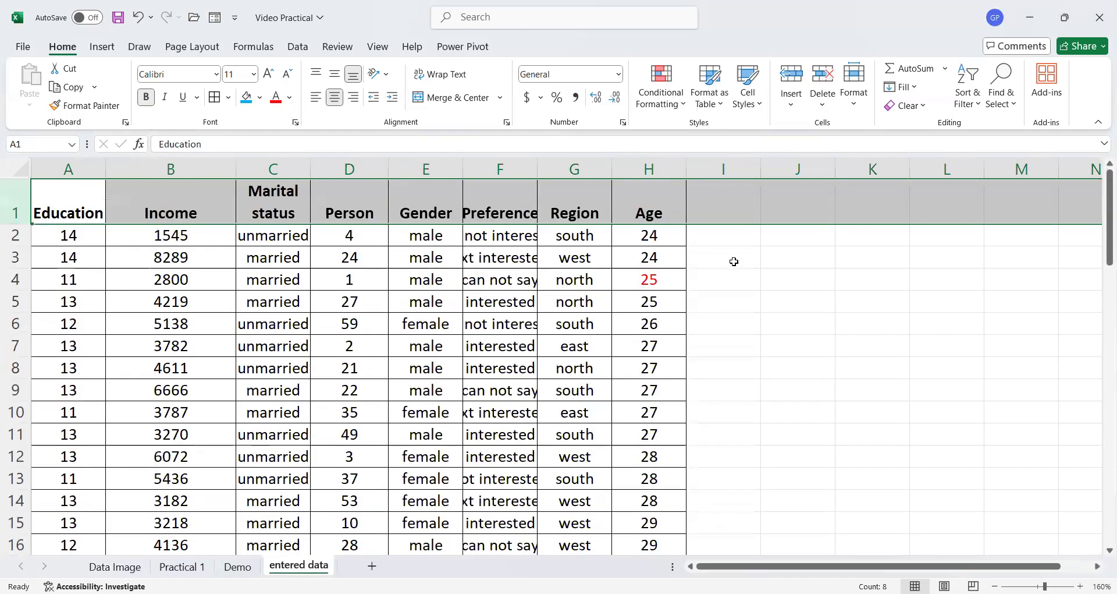
- In cell I3, enter a SUM formula totalling the Age column, H2:H61
{"action": "left_click", "coordinate": [737, 256]}
{"action": "type", "text": "="}
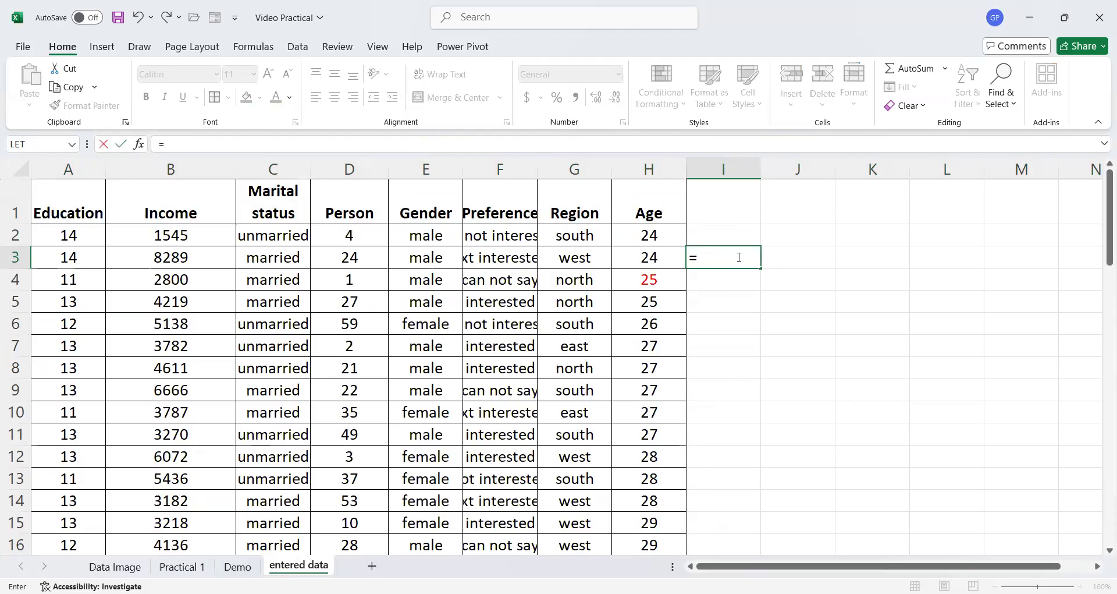
{"action": "type", "text": "sum"}
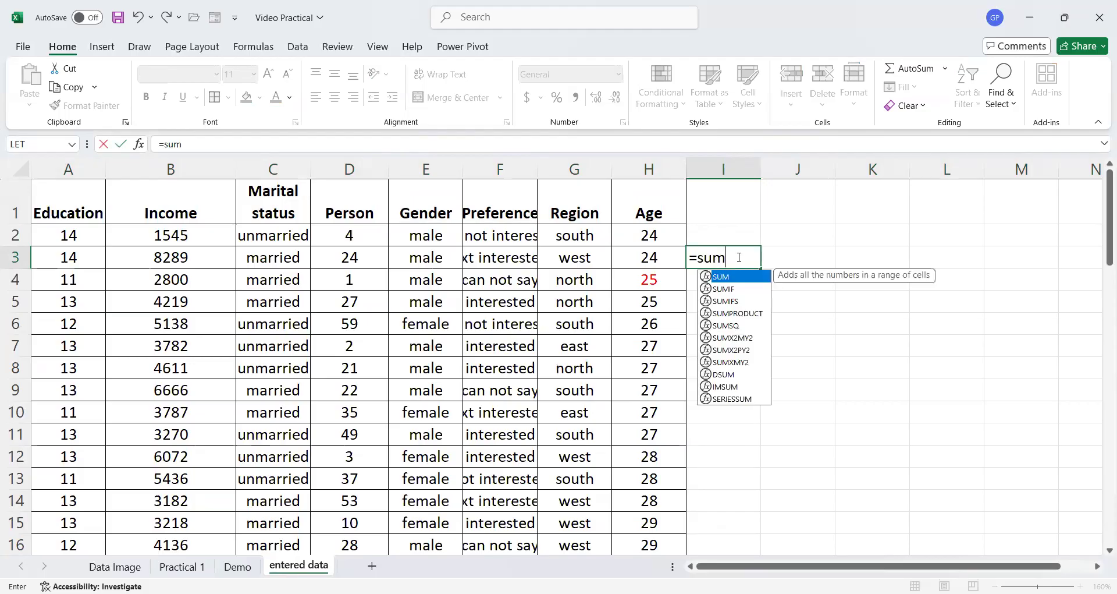
{"action": "type", "text": "("}
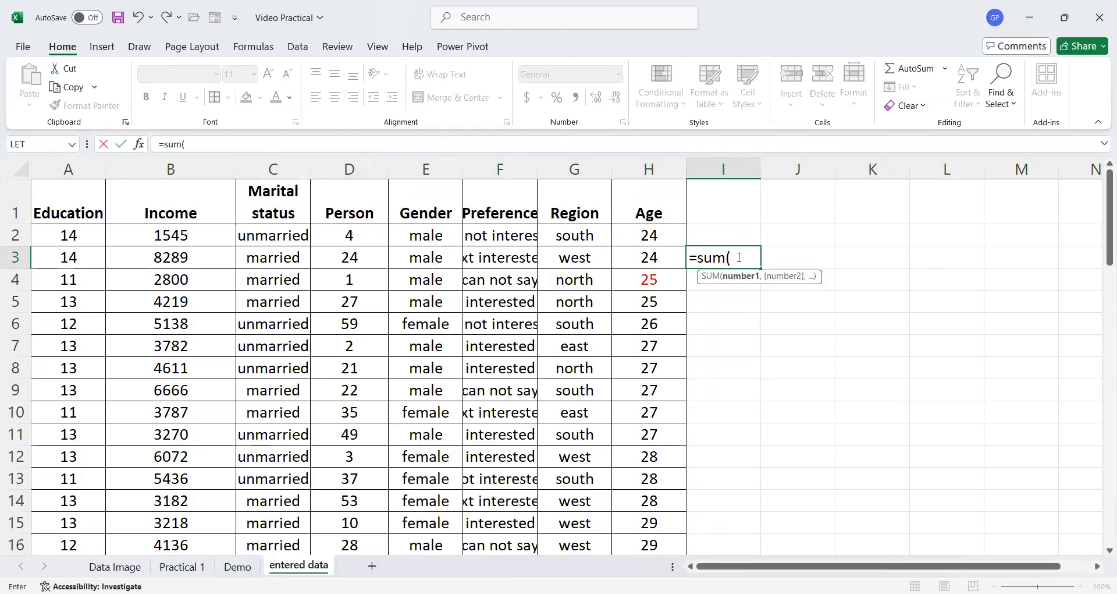
{"action": "left_click", "coordinate": [650, 233]}
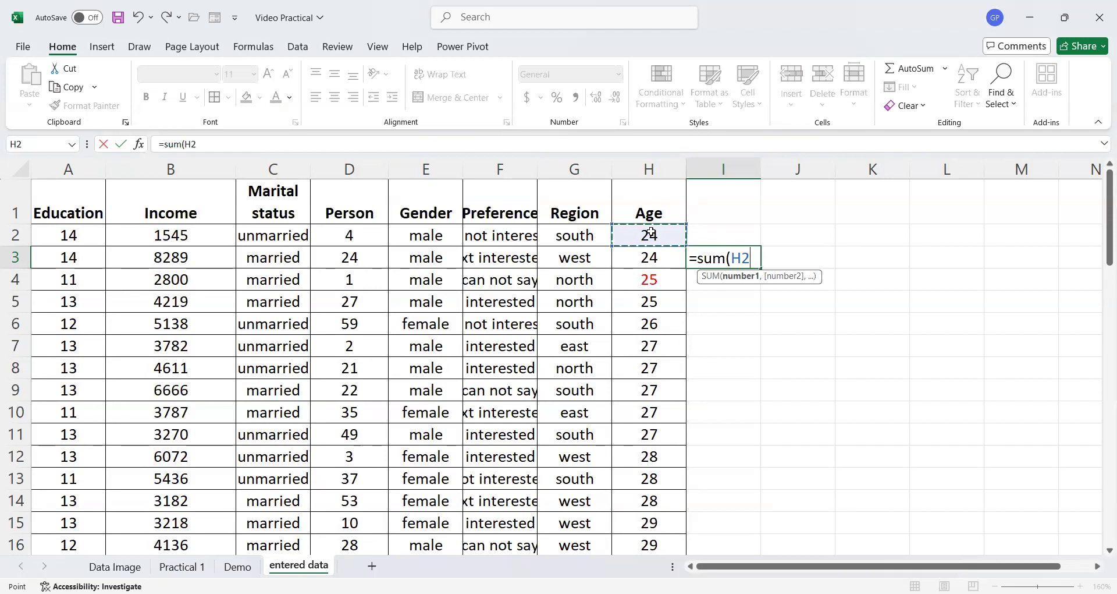
{"action": "key", "text": "ctrl+shift+Down"}
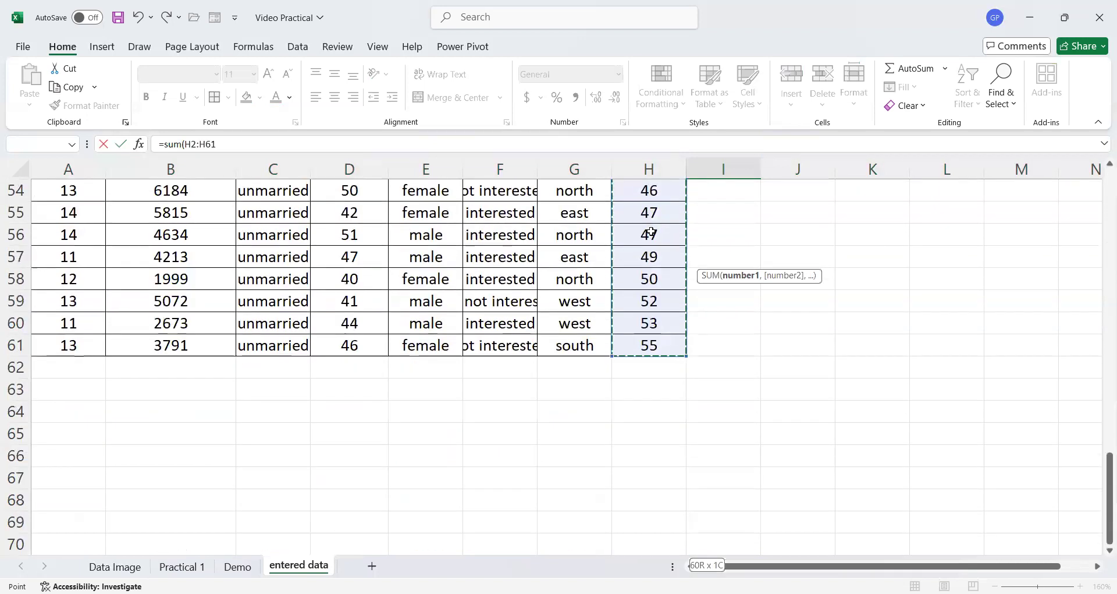
{"action": "scroll", "coordinate": [651, 231], "scroll_direction": "up", "scroll_amount": 17}
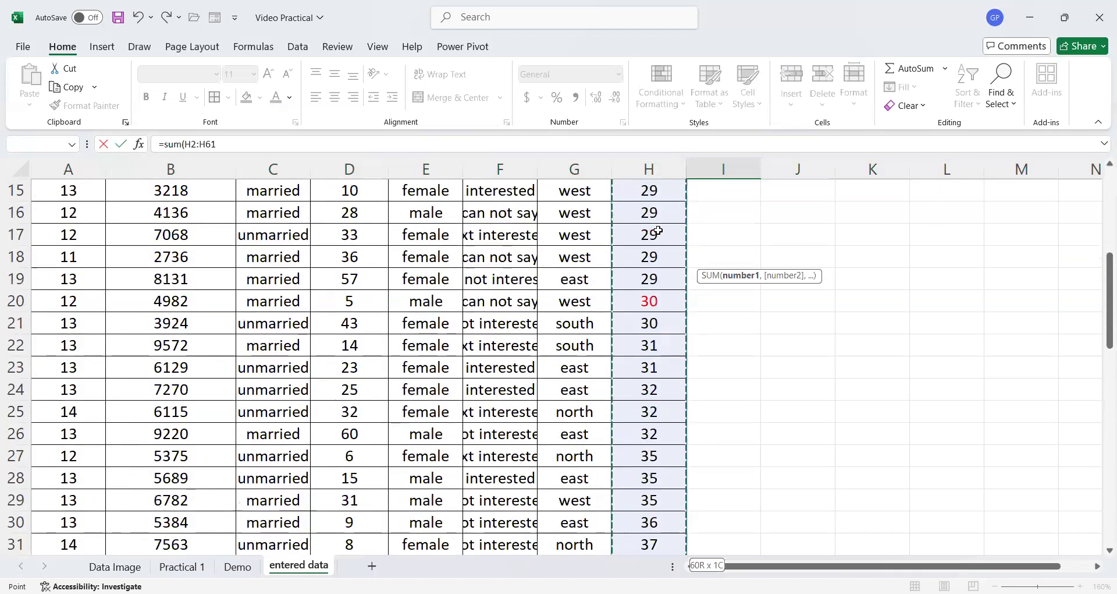
{"action": "scroll", "coordinate": [657, 231], "scroll_direction": "up", "scroll_amount": 1}
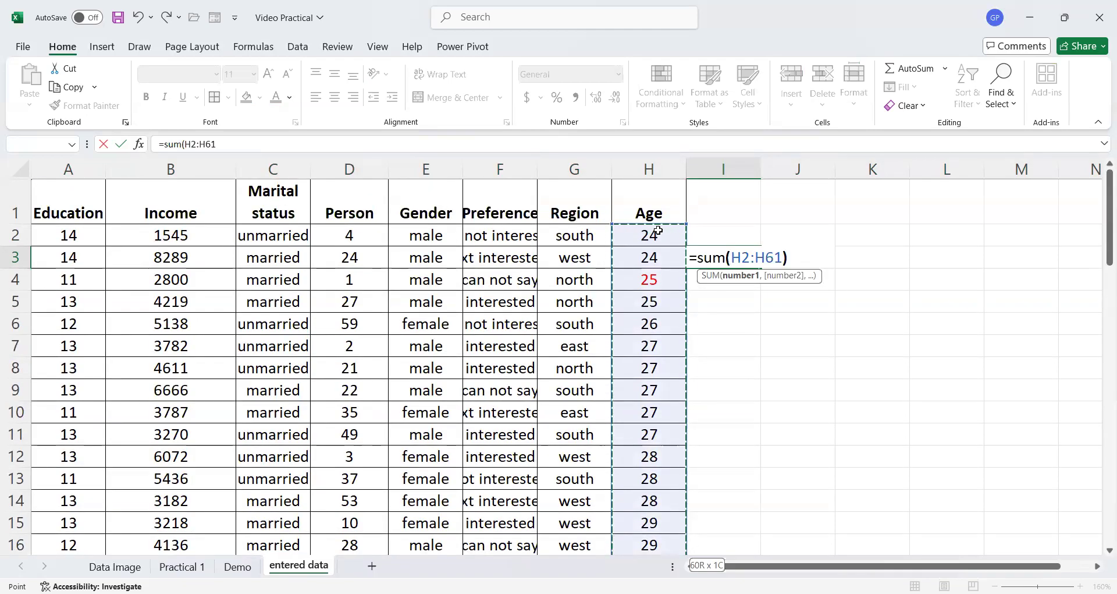
{"action": "type", "text": ")"}
{"action": "key", "text": "Return"}
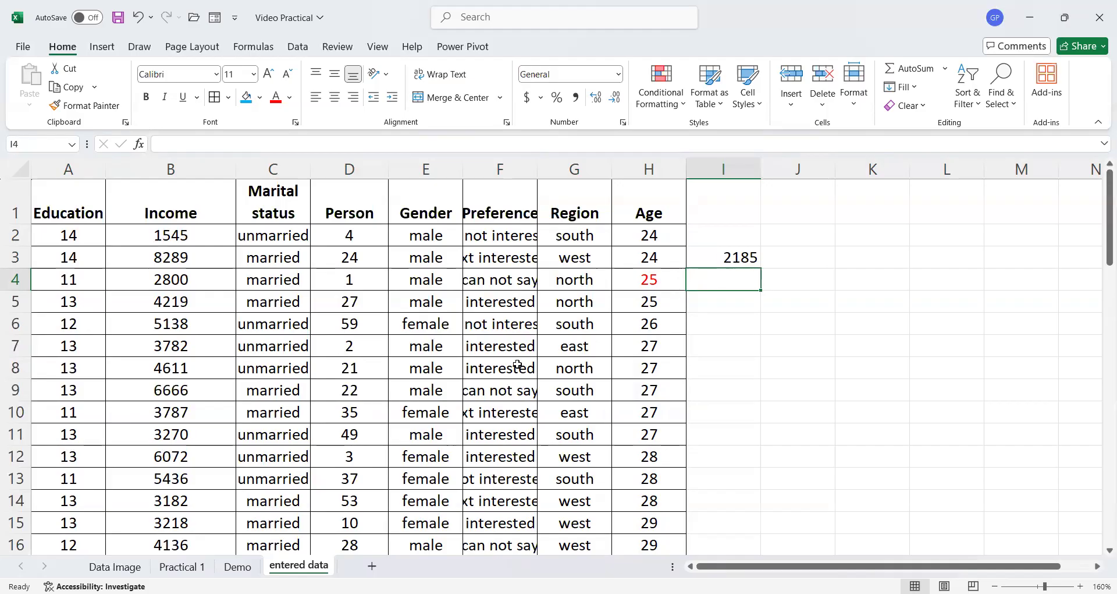
- Enter =sum(H2:H61) in cell H62, directly below the Age column
{"action": "scroll", "coordinate": [518, 365], "scroll_direction": "down", "scroll_amount": 20}
{"action": "scroll", "coordinate": [553, 439], "scroll_direction": "up", "scroll_amount": 2}
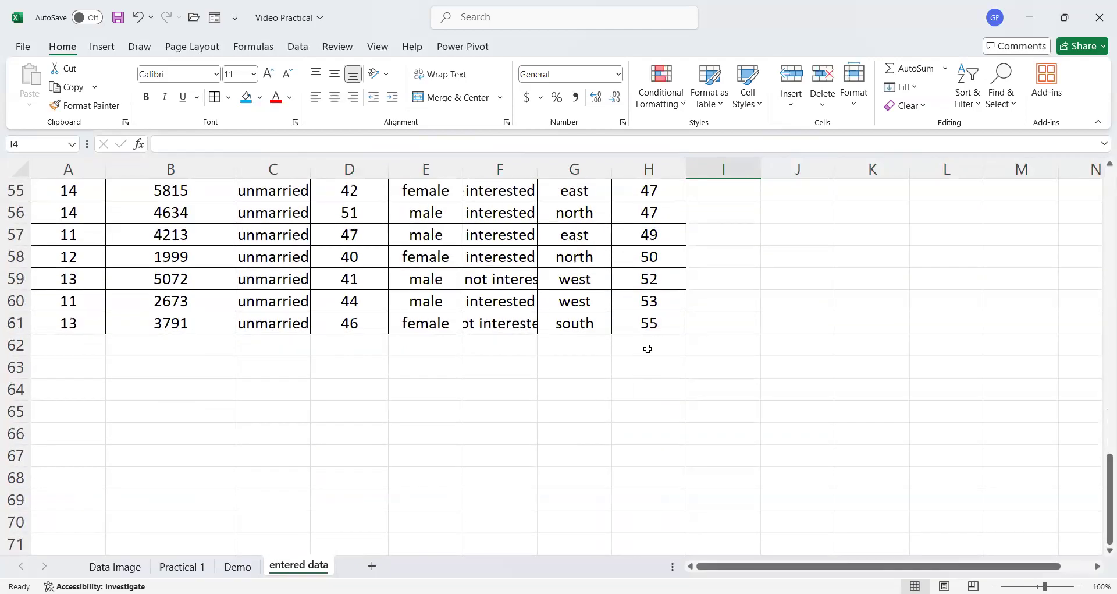
{"action": "left_click", "coordinate": [648, 348]}
{"action": "type", "text": "="}
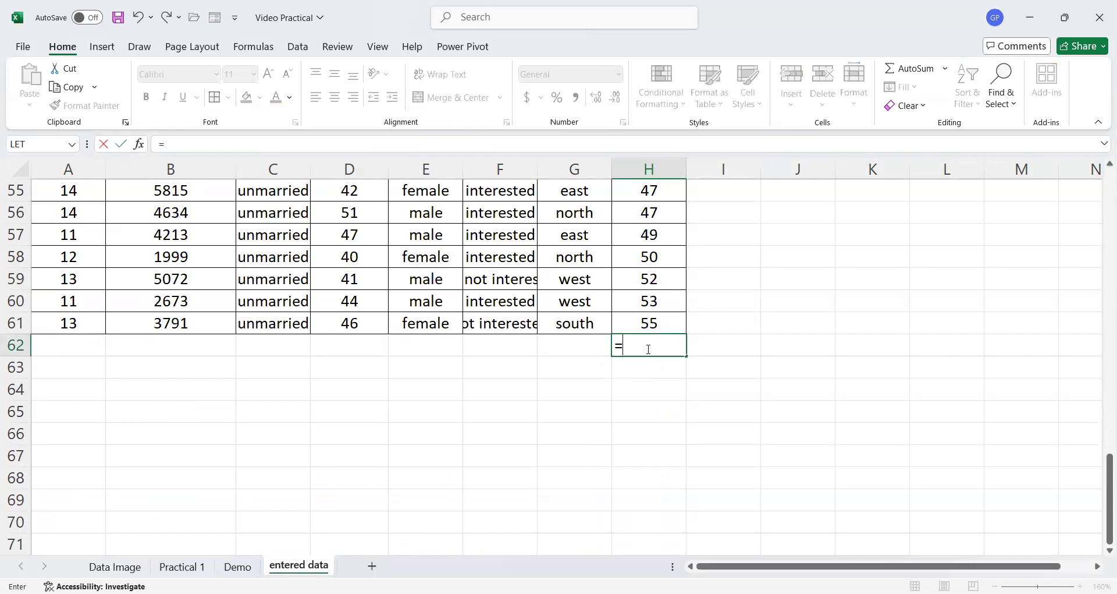
{"action": "type", "text": "sum("}
{"action": "scroll", "coordinate": [648, 349], "scroll_direction": "up", "scroll_amount": 1}
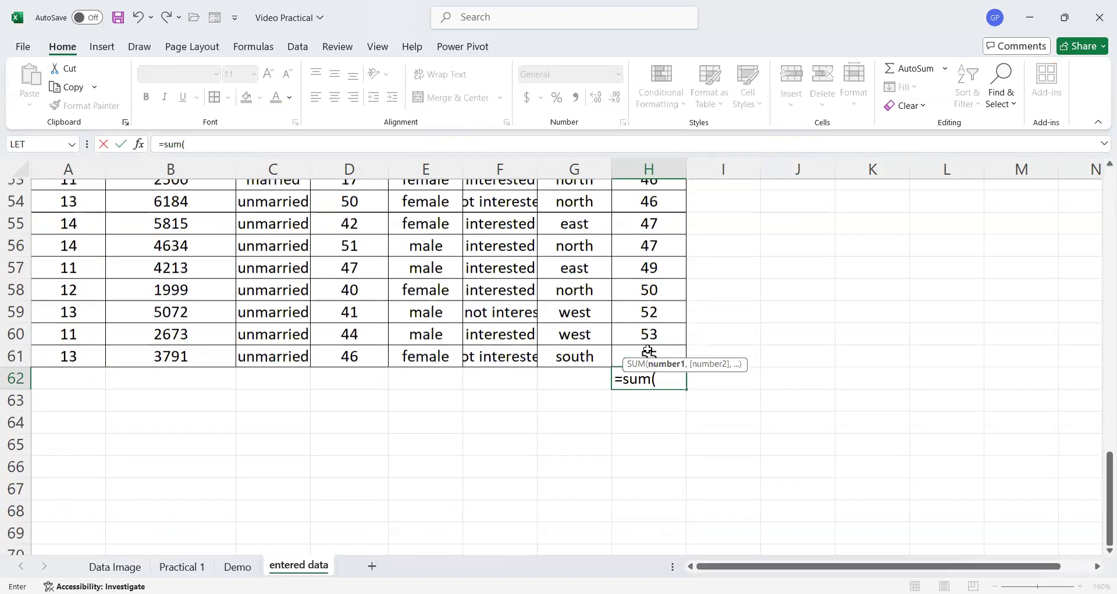
{"action": "scroll", "coordinate": [649, 350], "scroll_direction": "up", "scroll_amount": 15}
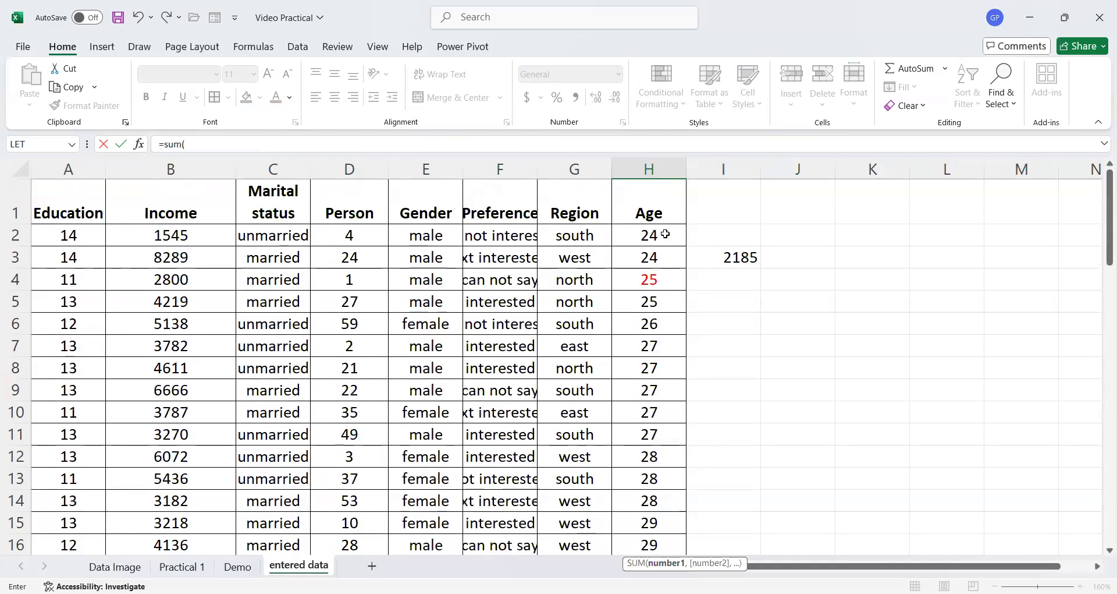
{"action": "left_click", "coordinate": [666, 234]}
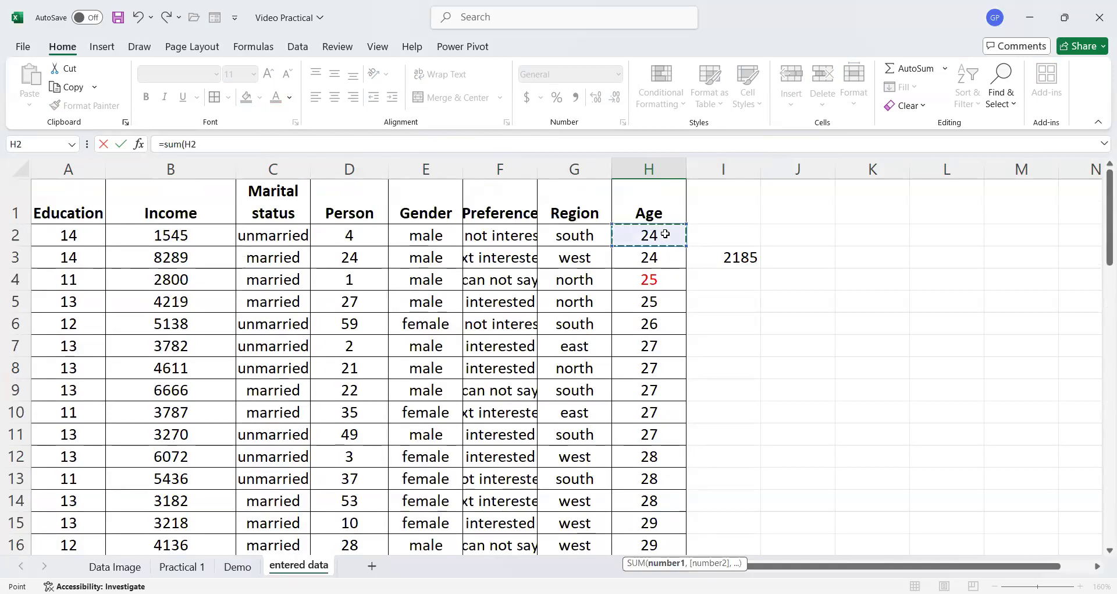
{"action": "key", "text": "ctrl+shift+Down"}
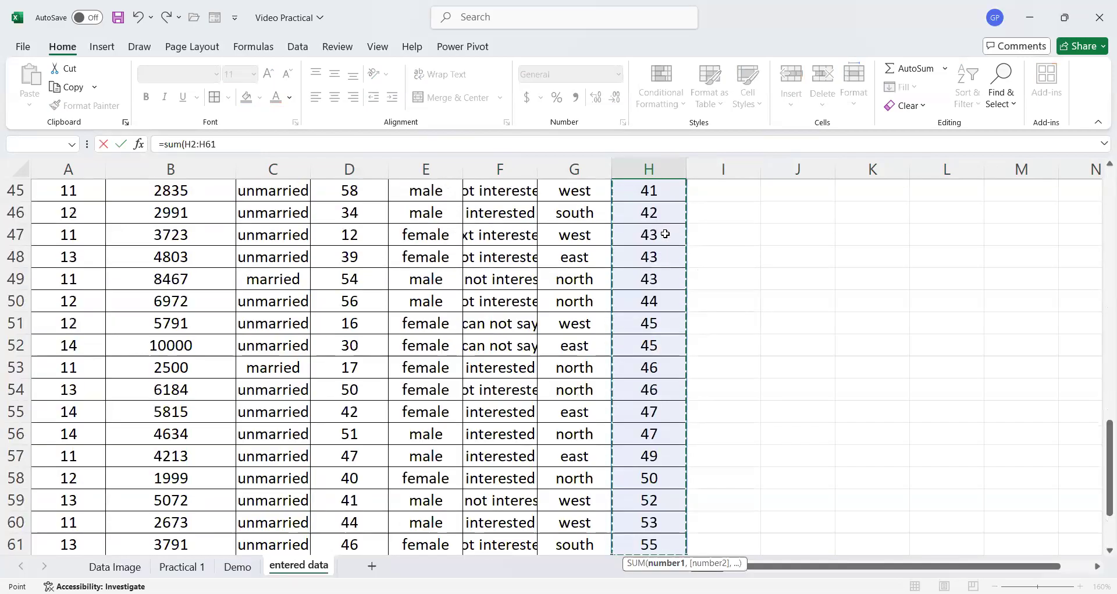
{"action": "scroll", "coordinate": [663, 257], "scroll_direction": "down", "scroll_amount": 3}
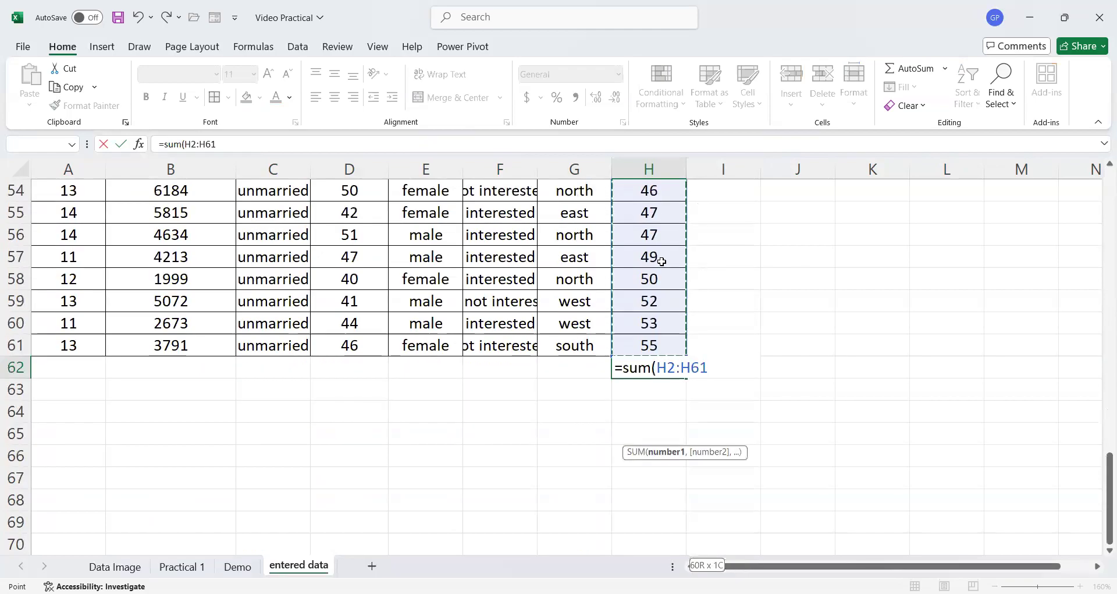
{"action": "type", "text": ")"}
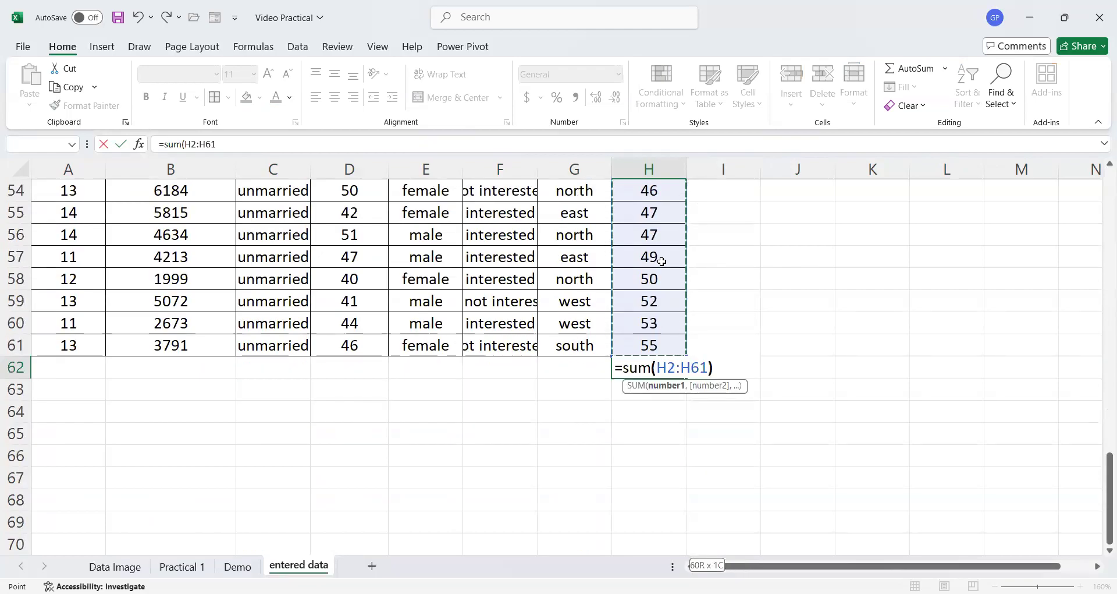
{"action": "key", "text": "Return"}
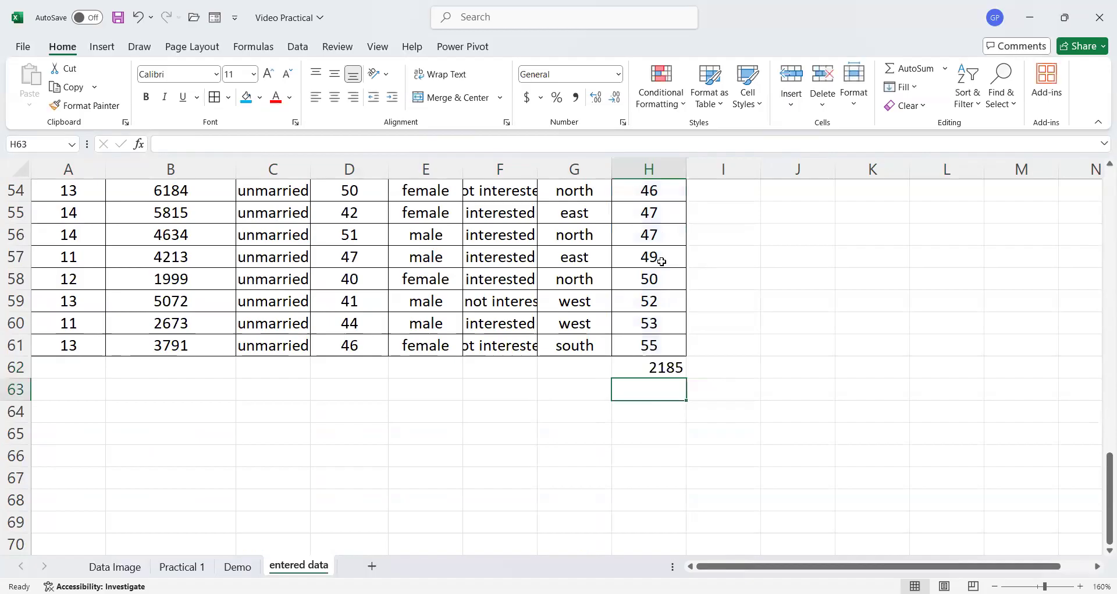
- Copy the SUM formula from H62 into B62 to total the Income column
{"action": "scroll", "coordinate": [662, 261], "scroll_direction": "up", "scroll_amount": 17}
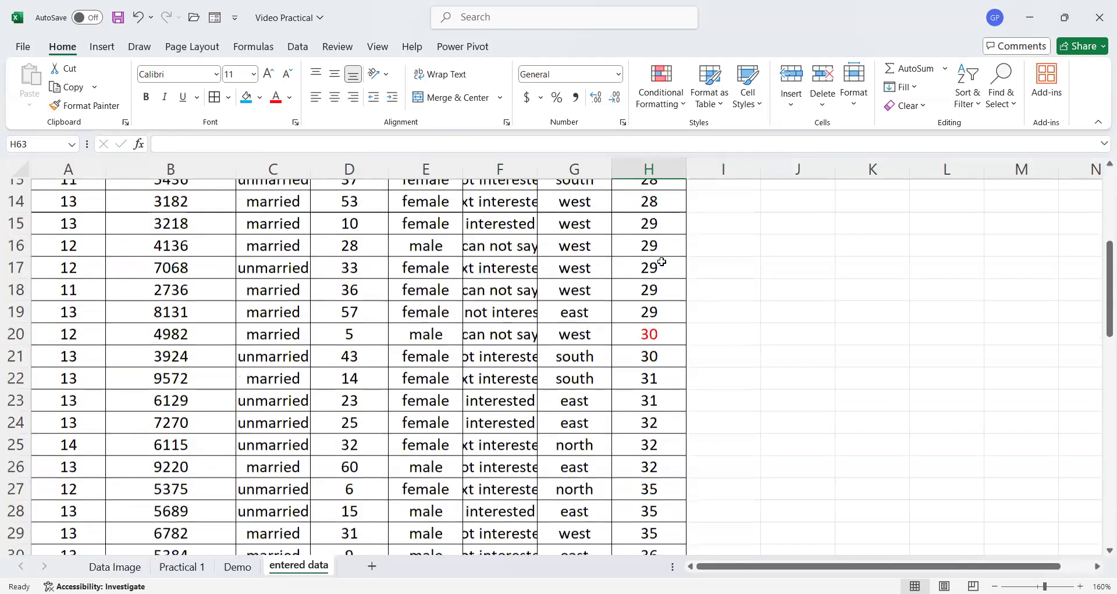
{"action": "scroll", "coordinate": [663, 260], "scroll_direction": "up", "scroll_amount": 1}
{"action": "scroll", "coordinate": [661, 274], "scroll_direction": "down", "scroll_amount": 8}
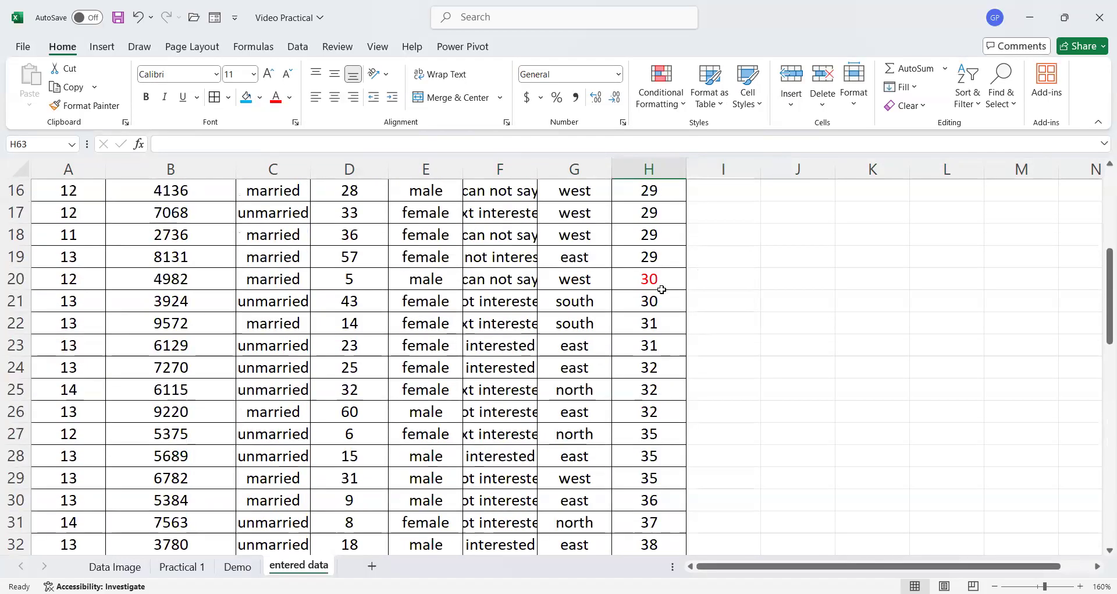
{"action": "scroll", "coordinate": [661, 290], "scroll_direction": "down", "scroll_amount": 2}
{"action": "scroll", "coordinate": [660, 290], "scroll_direction": "up", "scroll_amount": 10}
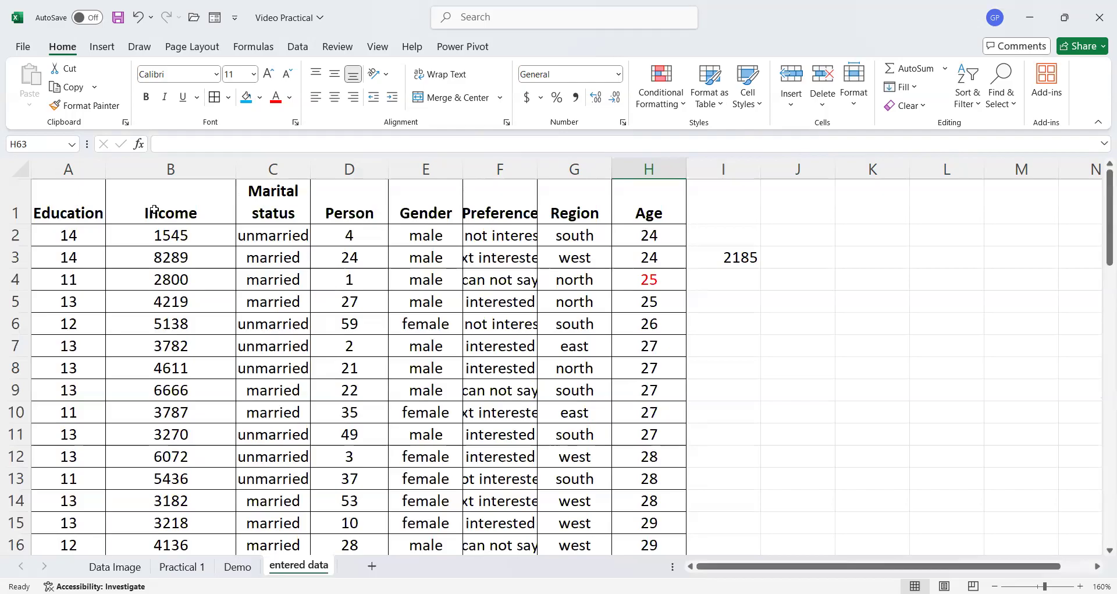
{"action": "scroll", "coordinate": [201, 286], "scroll_direction": "down", "scroll_amount": 19}
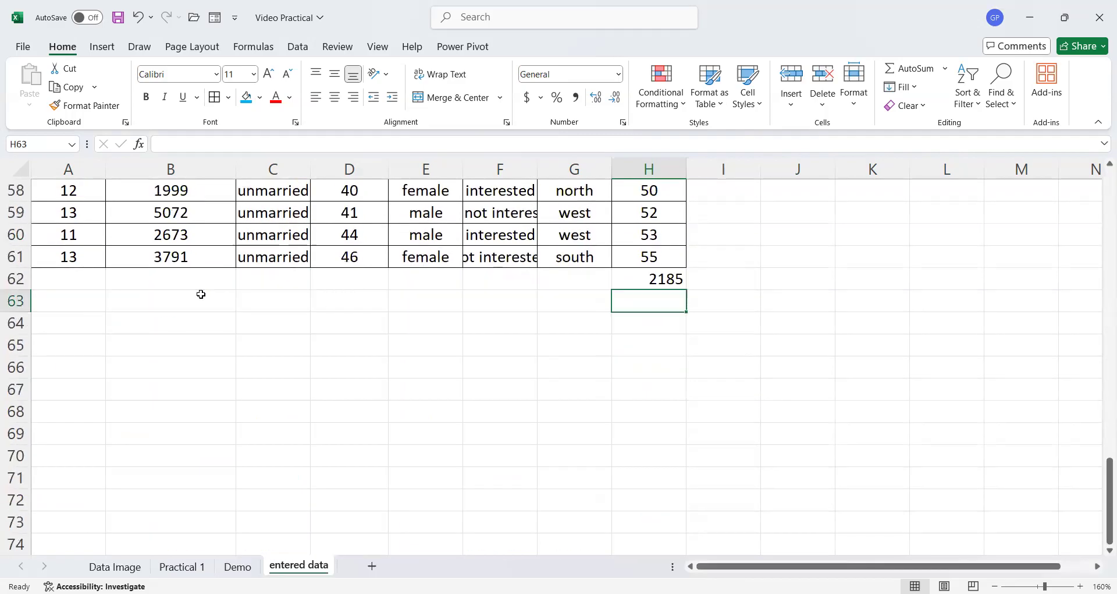
{"action": "left_click", "coordinate": [640, 280]}
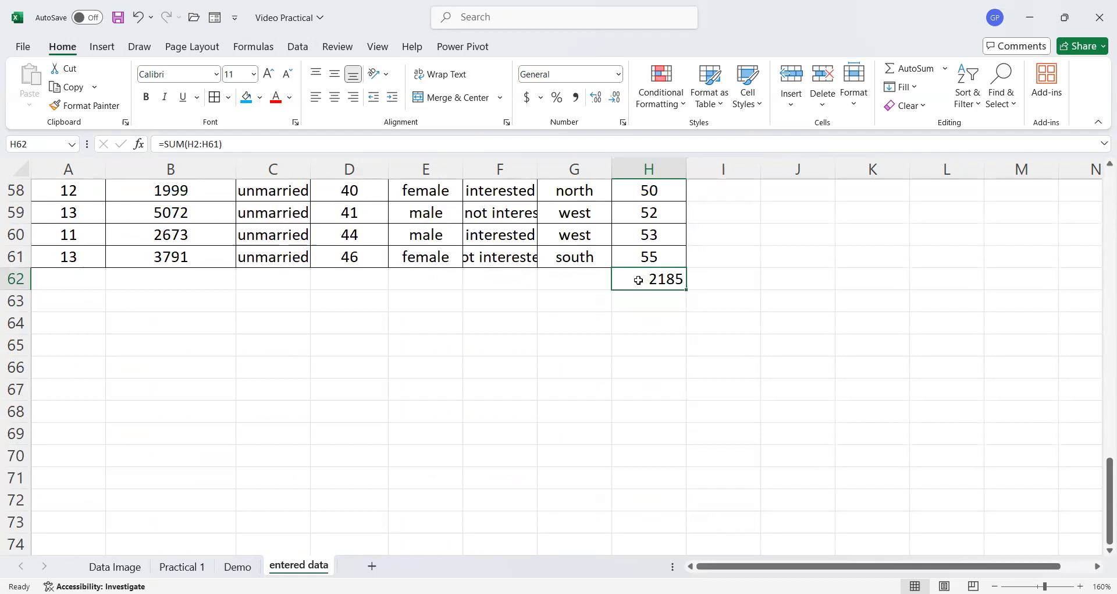
{"action": "left_click", "coordinate": [146, 277]}
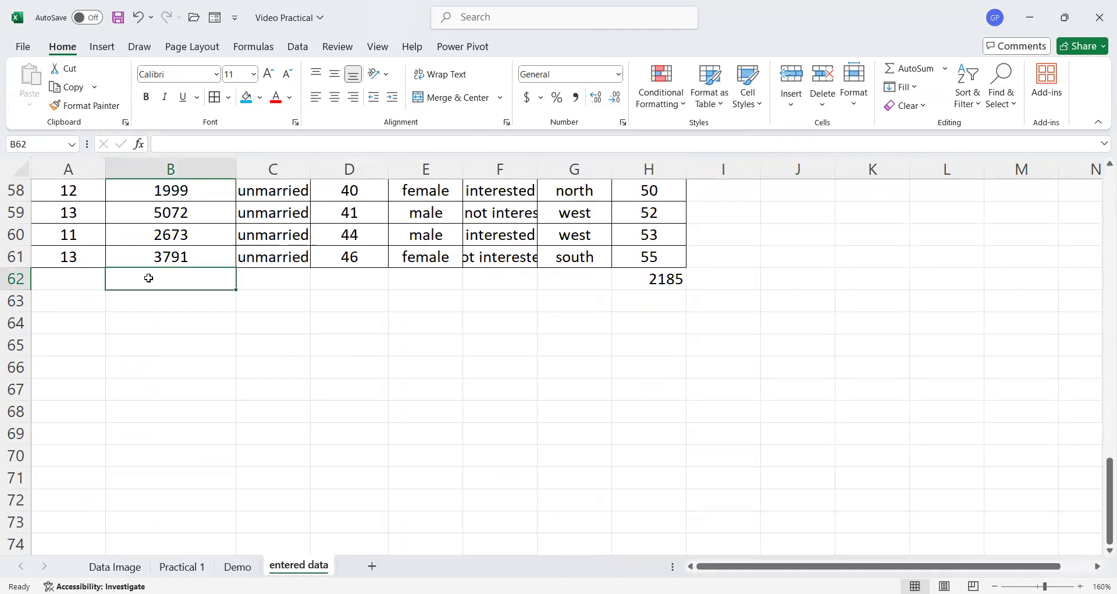
{"action": "left_click", "coordinate": [651, 279]}
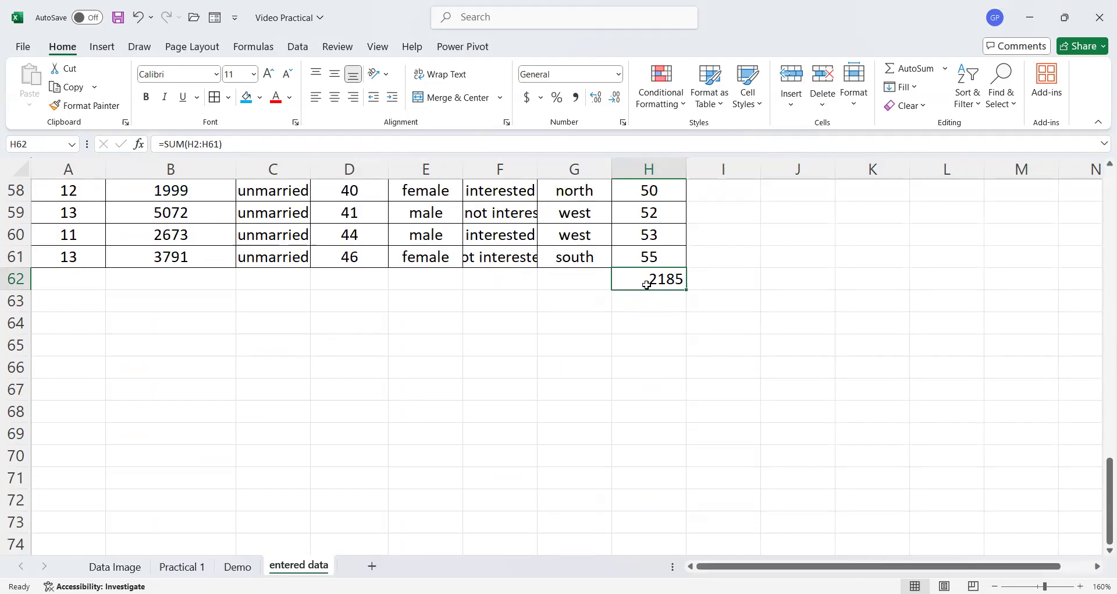
{"action": "key", "text": "ctrl+c"}
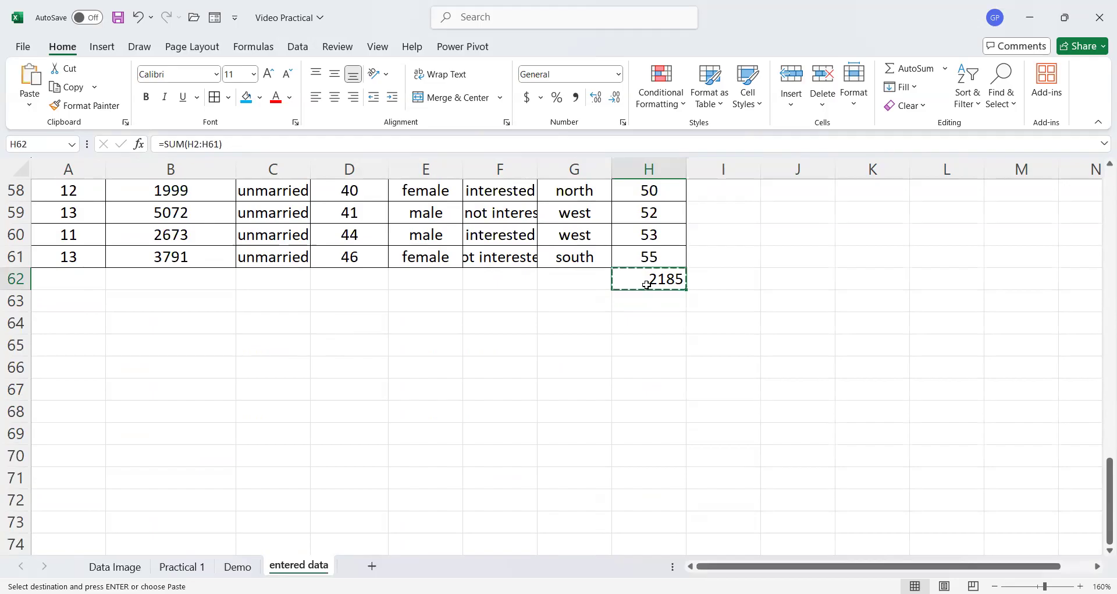
{"action": "left_click", "coordinate": [179, 278]}
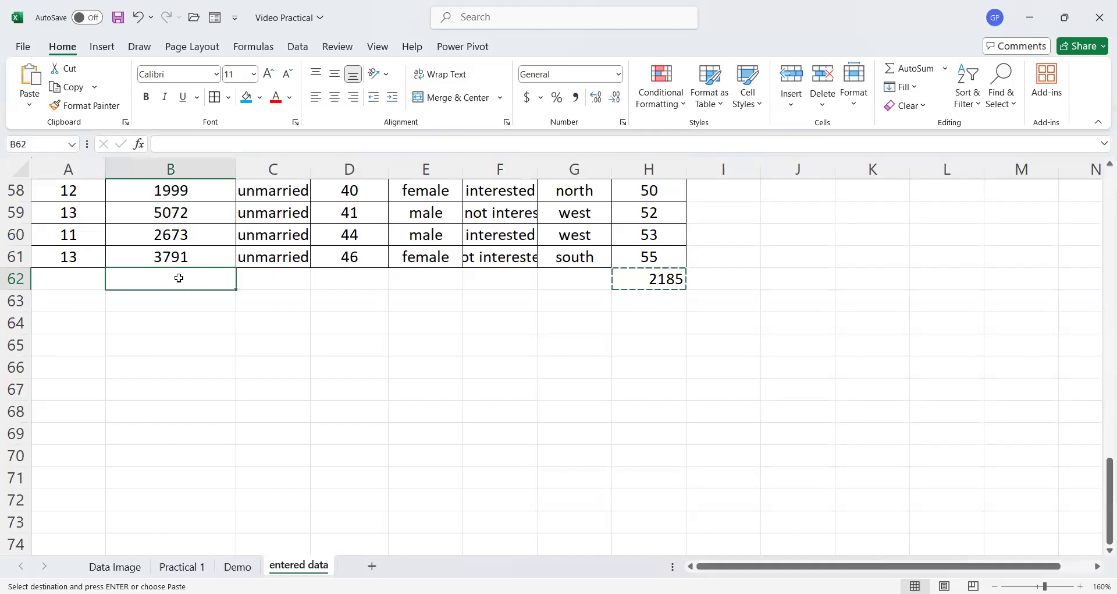
{"action": "key", "text": "ctrl+v"}
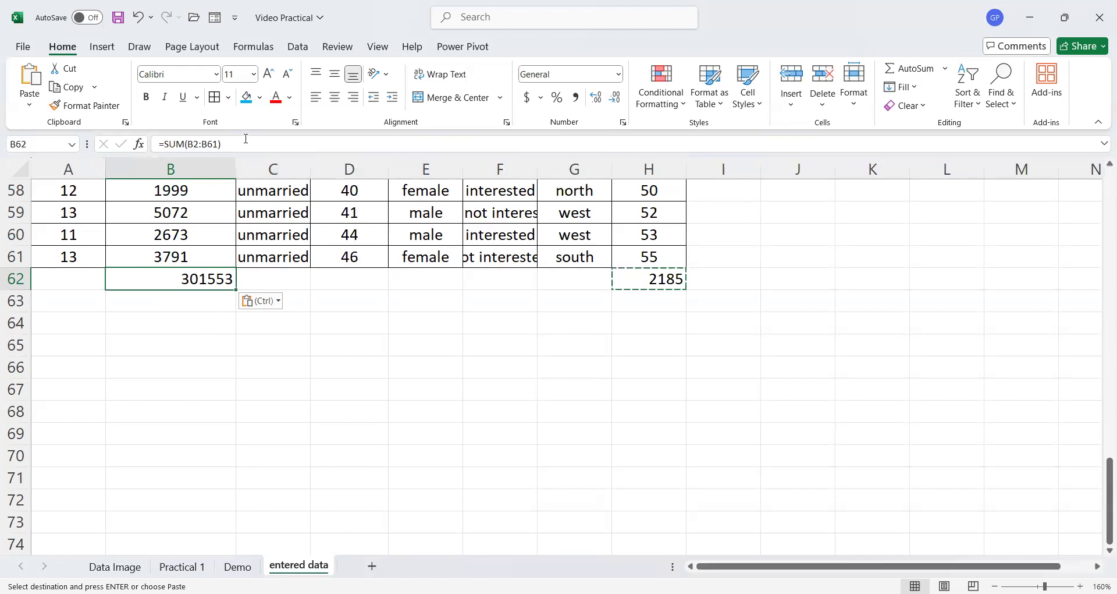
- Open the B62 formula for editing and inspect the range it references
{"action": "key", "text": "F2"}
{"action": "scroll", "coordinate": [206, 307], "scroll_direction": "up", "scroll_amount": 6}
{"action": "scroll", "coordinate": [207, 307], "scroll_direction": "up", "scroll_amount": 1}
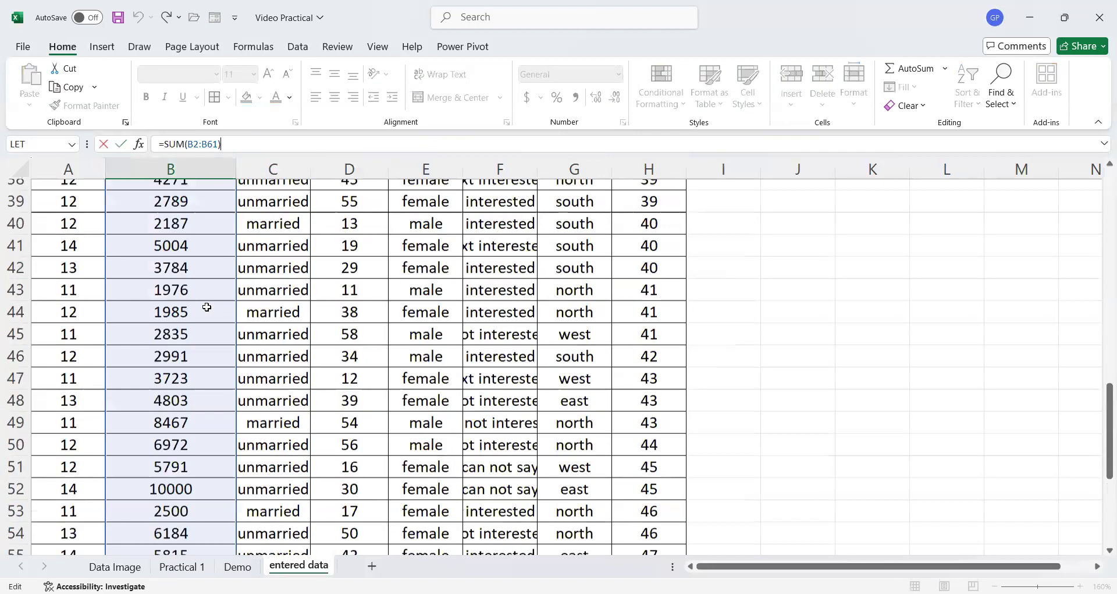
{"action": "key", "text": "Return"}
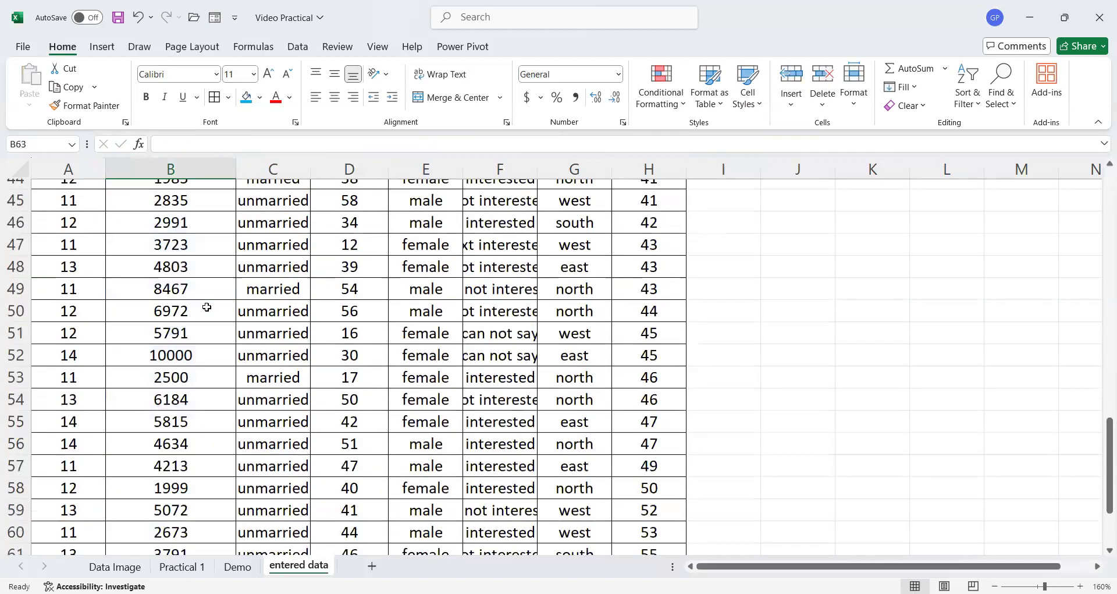
{"action": "scroll", "coordinate": [218, 332], "scroll_direction": "down", "scroll_amount": 1}
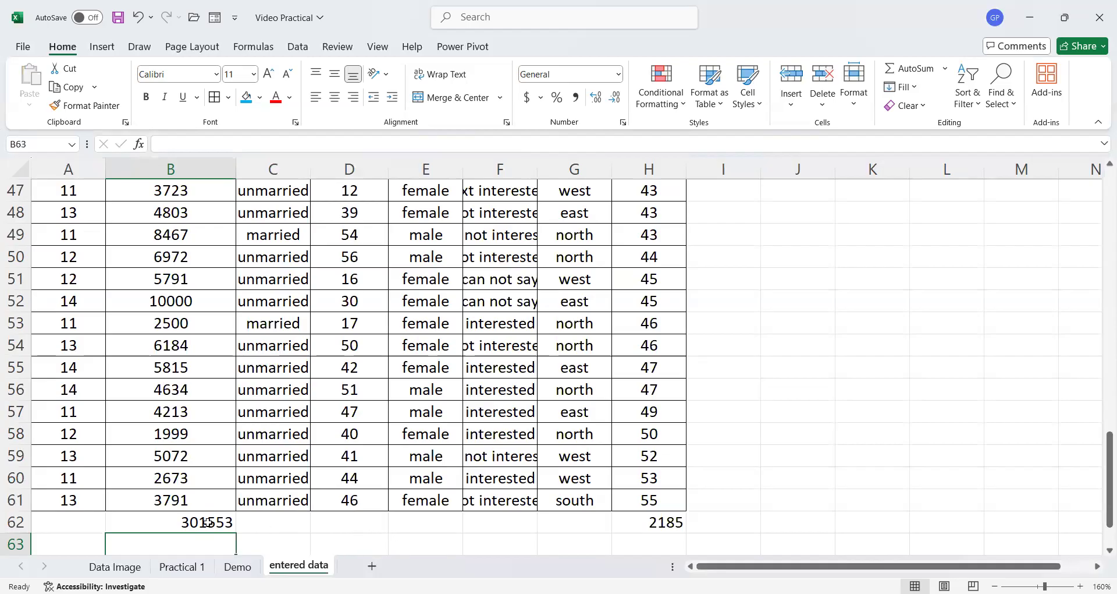
{"action": "left_click", "coordinate": [200, 521]}
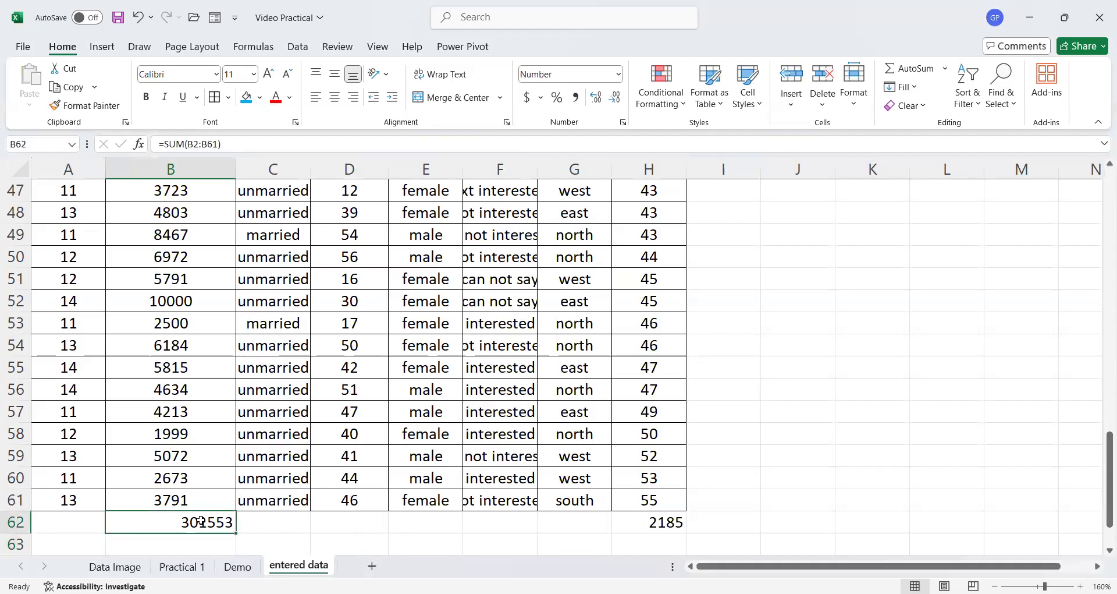
- Try entering =sum(age) in cell I5, then clear the cell
{"action": "scroll", "coordinate": [201, 521], "scroll_direction": "down", "scroll_amount": 2}
{"action": "scroll", "coordinate": [201, 521], "scroll_direction": "up", "scroll_amount": 7}
{"action": "scroll", "coordinate": [201, 521], "scroll_direction": "up", "scroll_amount": 10}
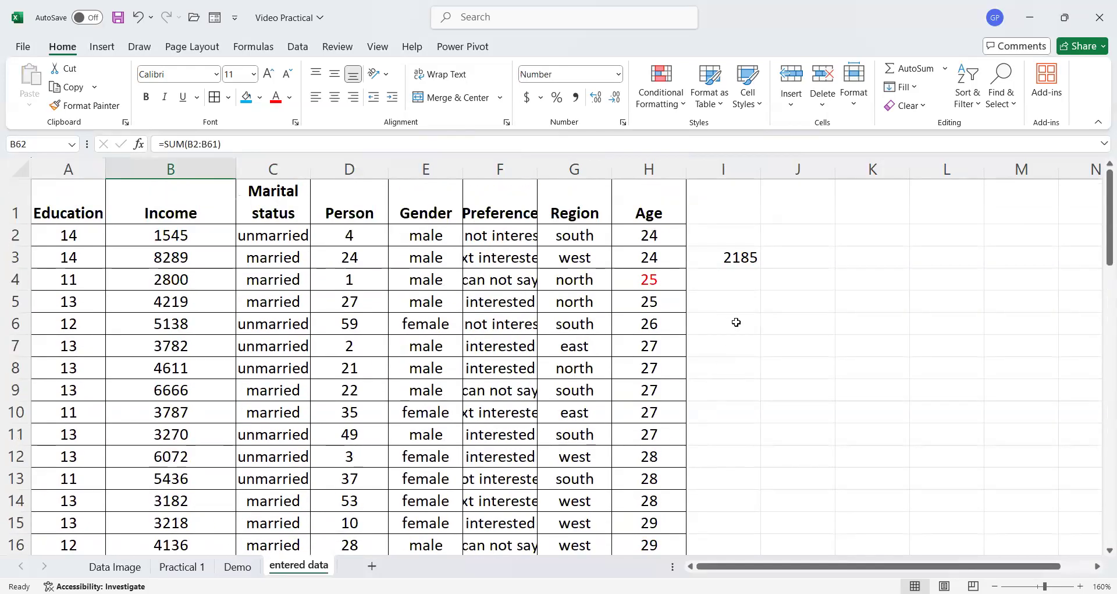
{"action": "left_click", "coordinate": [743, 298]}
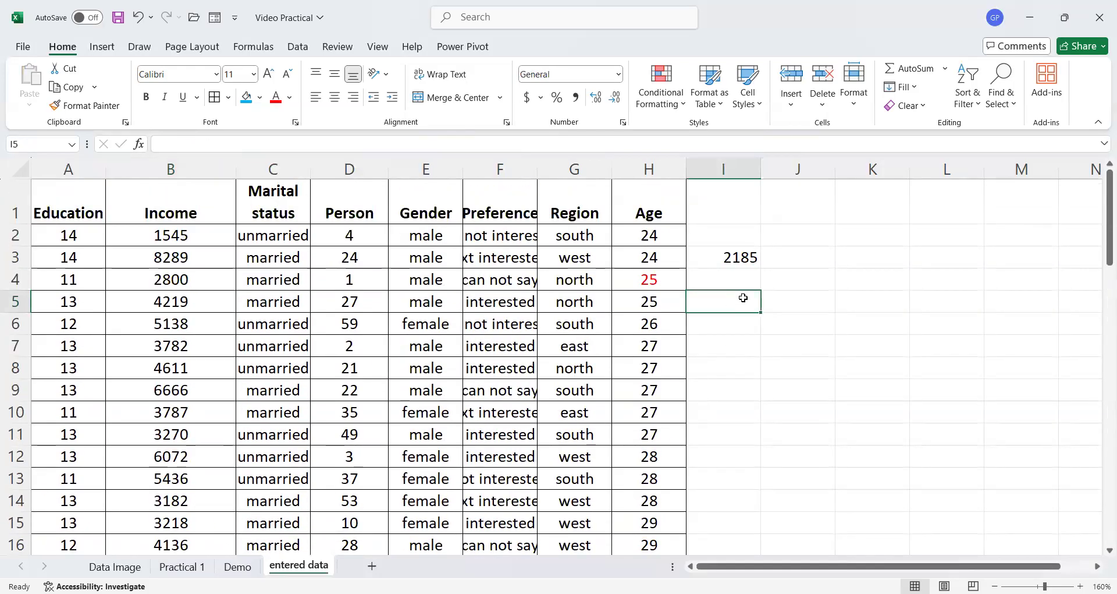
{"action": "type", "text": "="}
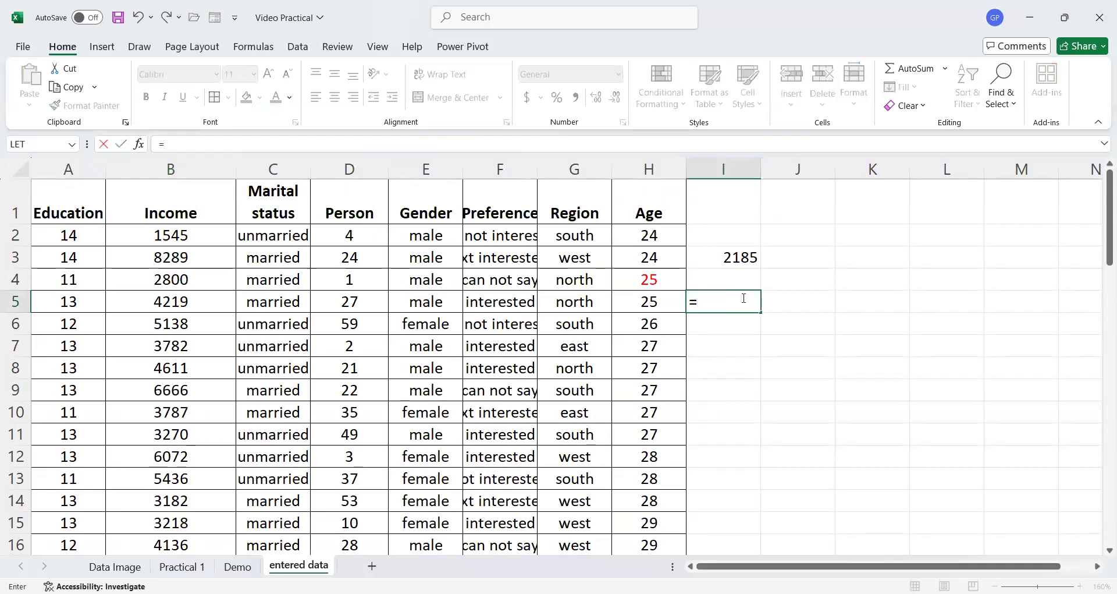
{"action": "type", "text": "sum(age"}
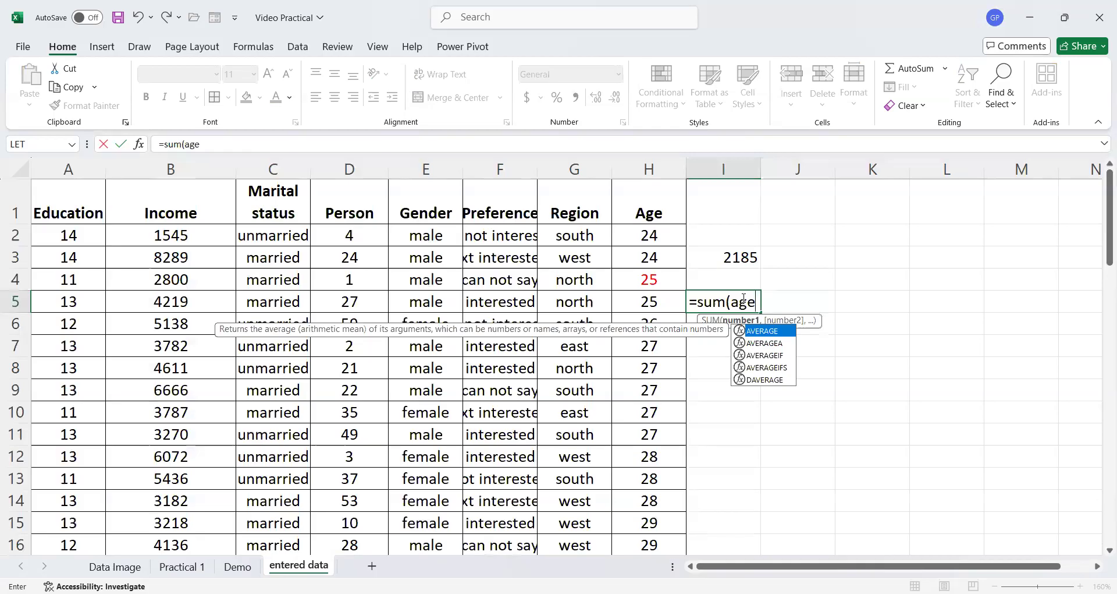
{"action": "type", "text": ")"}
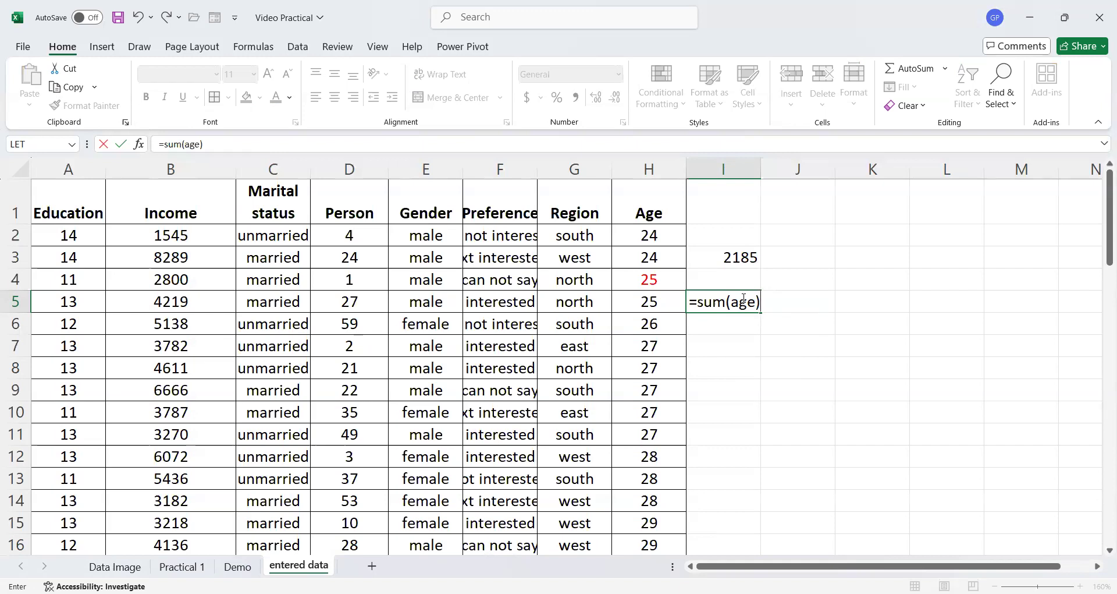
{"action": "key", "text": "Return"}
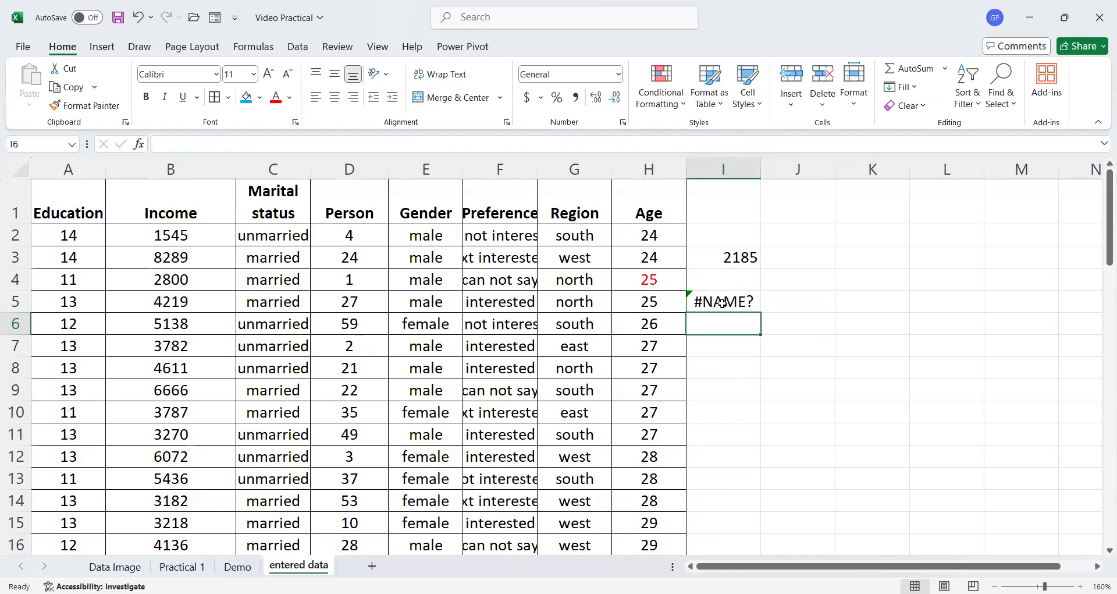
{"action": "left_click", "coordinate": [721, 300]}
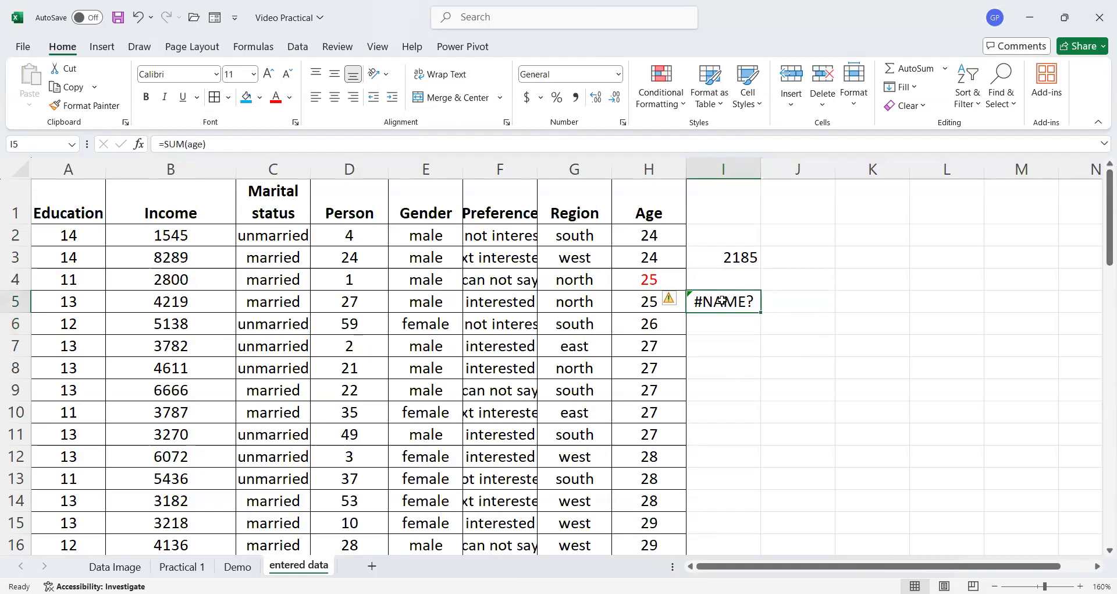
{"action": "key", "text": "Delete"}
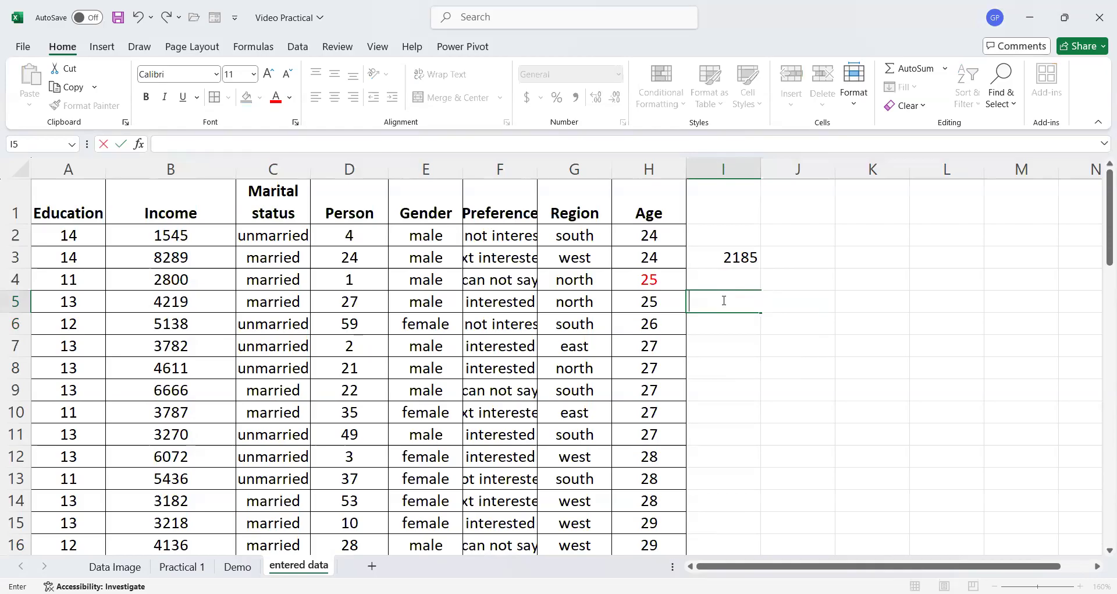
- Start defining a new workbook-scoped name called Age
{"action": "left_click", "coordinate": [684, 391]}
{"action": "left_click", "coordinate": [746, 366]}
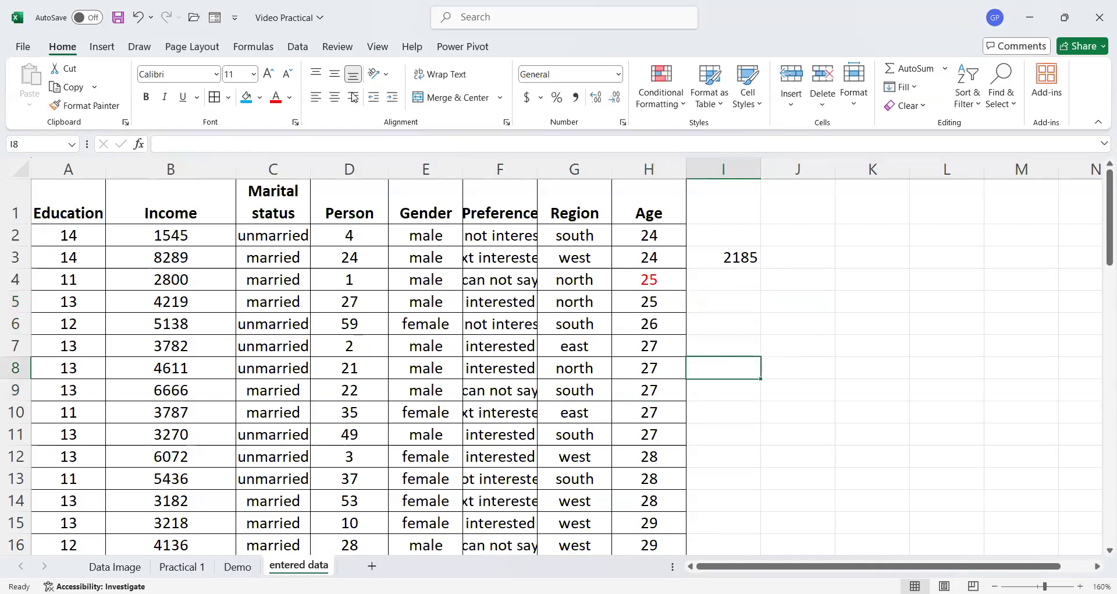
{"action": "left_click", "coordinate": [297, 46]}
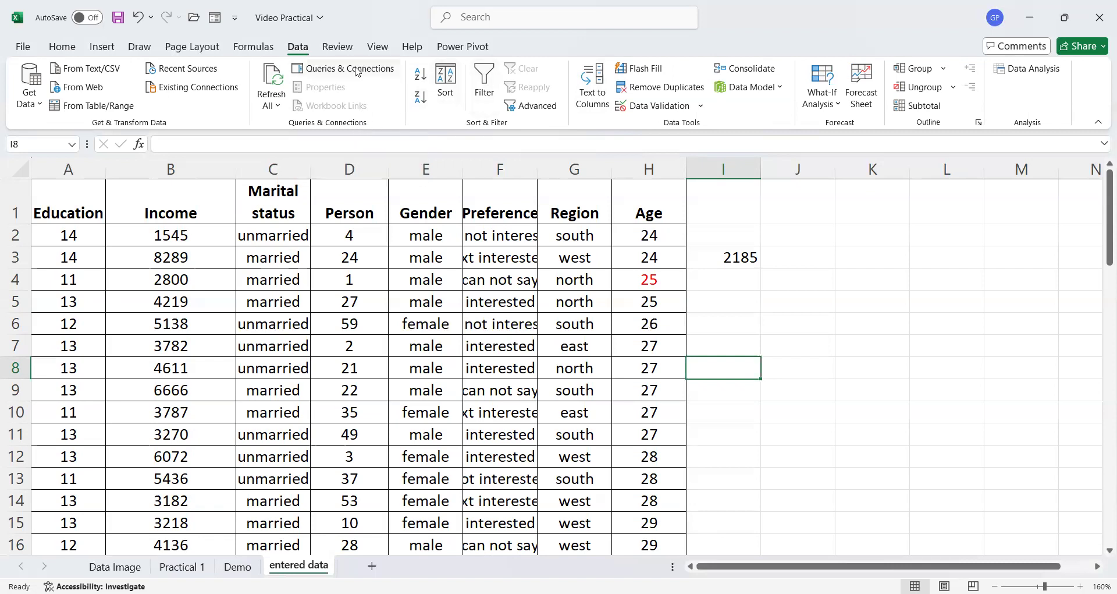
{"action": "left_click", "coordinate": [262, 51]}
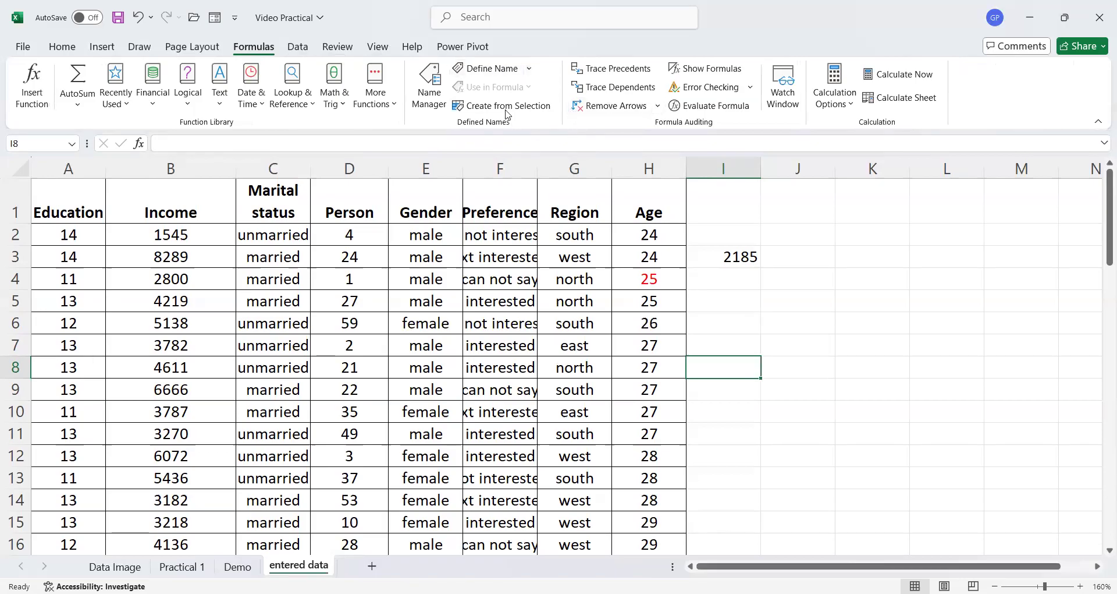
{"action": "left_click", "coordinate": [492, 69]}
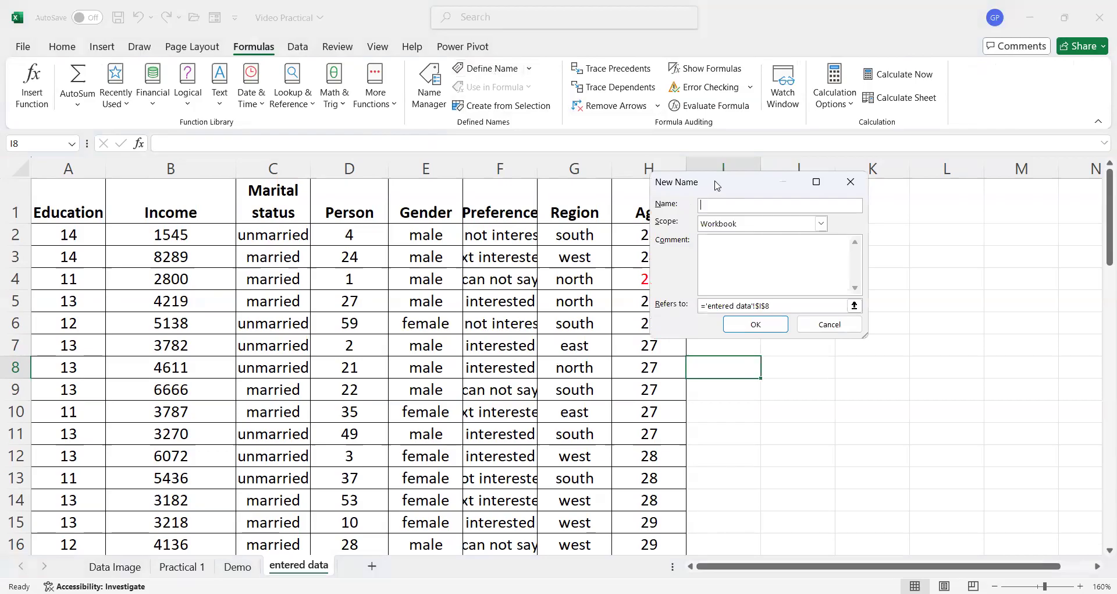
{"action": "left_click_drag", "start_coordinate": [716, 184], "coordinate": [824, 201]}
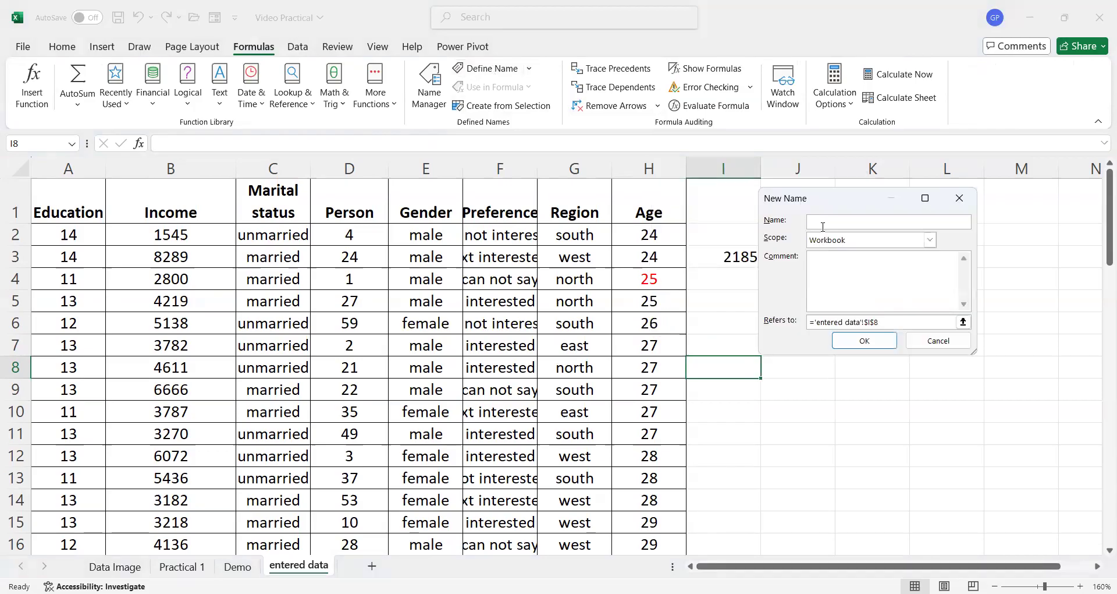
{"action": "type", "text": "Age"}
- Set the Age name to refer to H2:H61 on the entered data sheet and confirm it
{"action": "left_click", "coordinate": [913, 322]}
{"action": "key", "text": "BackSpace"}
{"action": "key", "text": "BackSpace"}
{"action": "key", "text": "BackSpace"}
{"action": "key", "text": "BackSpace"}
{"action": "key", "text": "BackSpace"}
{"action": "key", "text": "BackSpace"}
{"action": "key", "text": "BackSpace"}
{"action": "key", "text": "BackSpace"}
{"action": "key", "text": "BackSpace"}
{"action": "key", "text": "BackSpace"}
{"action": "key", "text": "BackSpace"}
{"action": "key", "text": "BackSpace"}
{"action": "key", "text": "BackSpace"}
{"action": "key", "text": "BackSpace"}
{"action": "key", "text": "BackSpace"}
{"action": "key", "text": "BackSpace"}
{"action": "key", "text": "BackSpace"}
{"action": "key", "text": "BackSpace"}
{"action": "key", "text": "BackSpace"}
{"action": "key", "text": "BackSpace"}
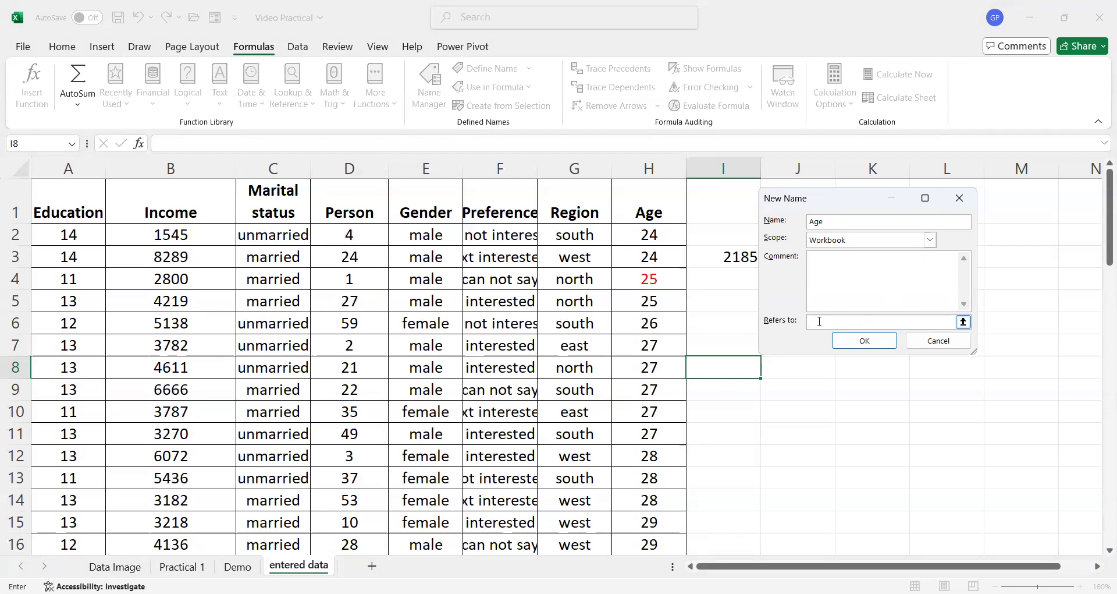
{"action": "left_click", "coordinate": [644, 230]}
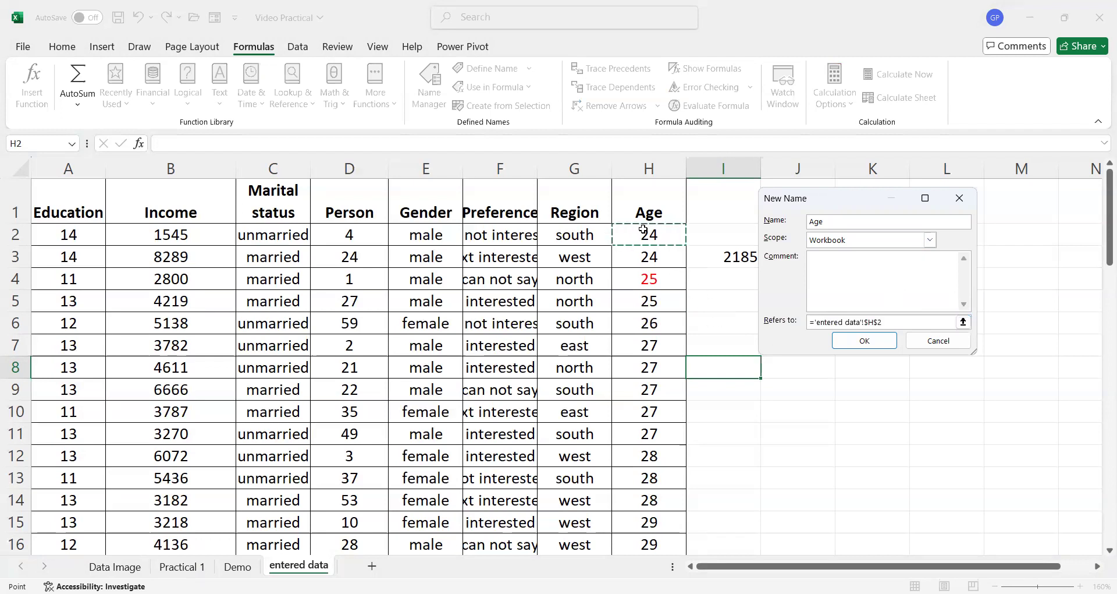
{"action": "key", "text": "ctrl+shift+Down"}
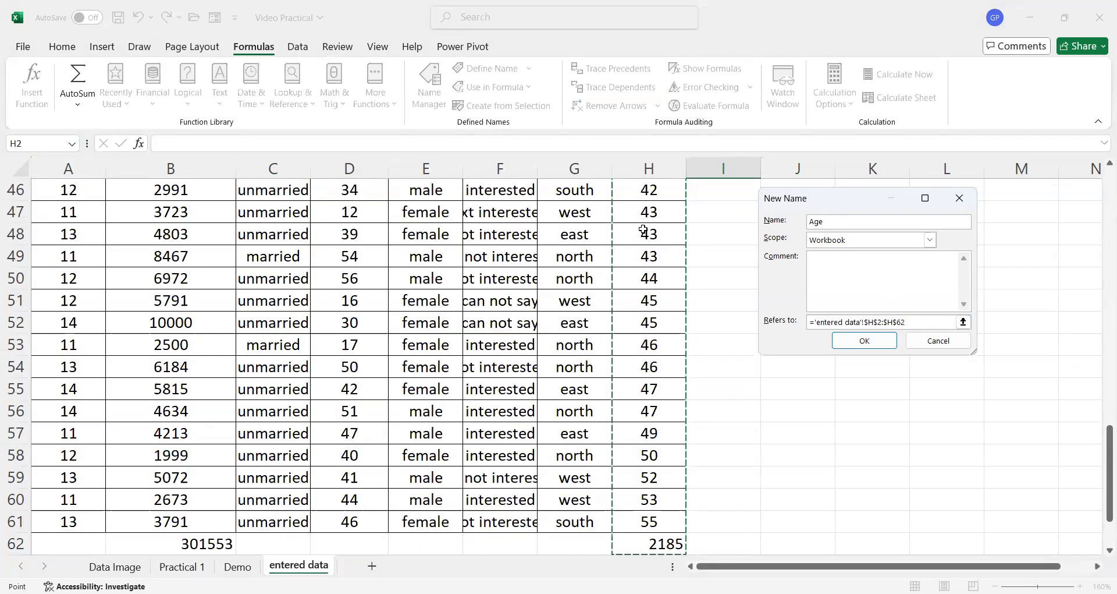
{"action": "key", "text": "shift+Up"}
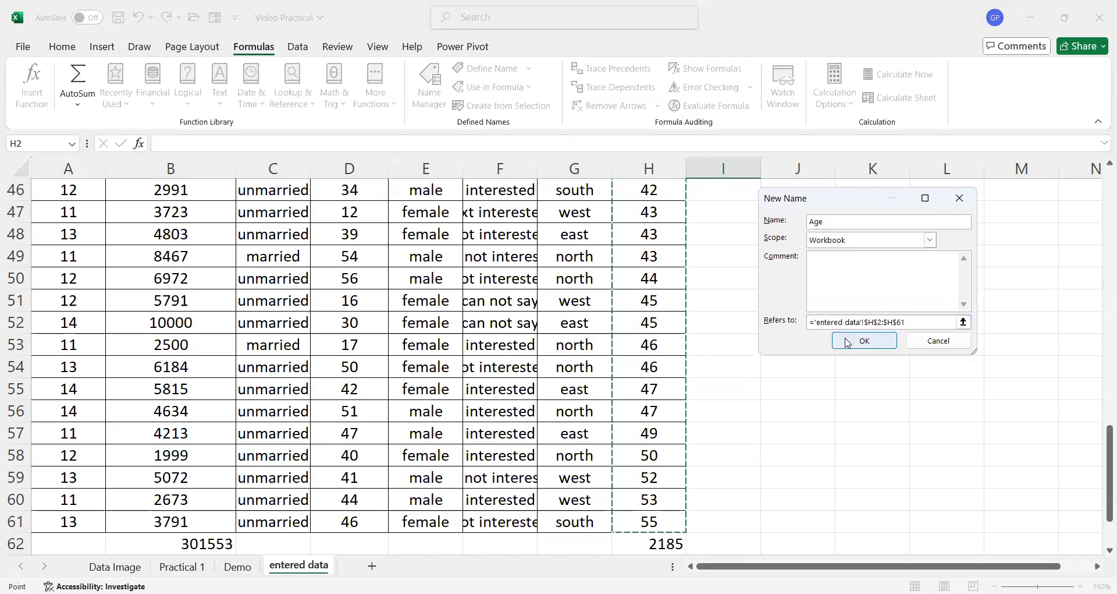
{"action": "left_click", "coordinate": [872, 345]}
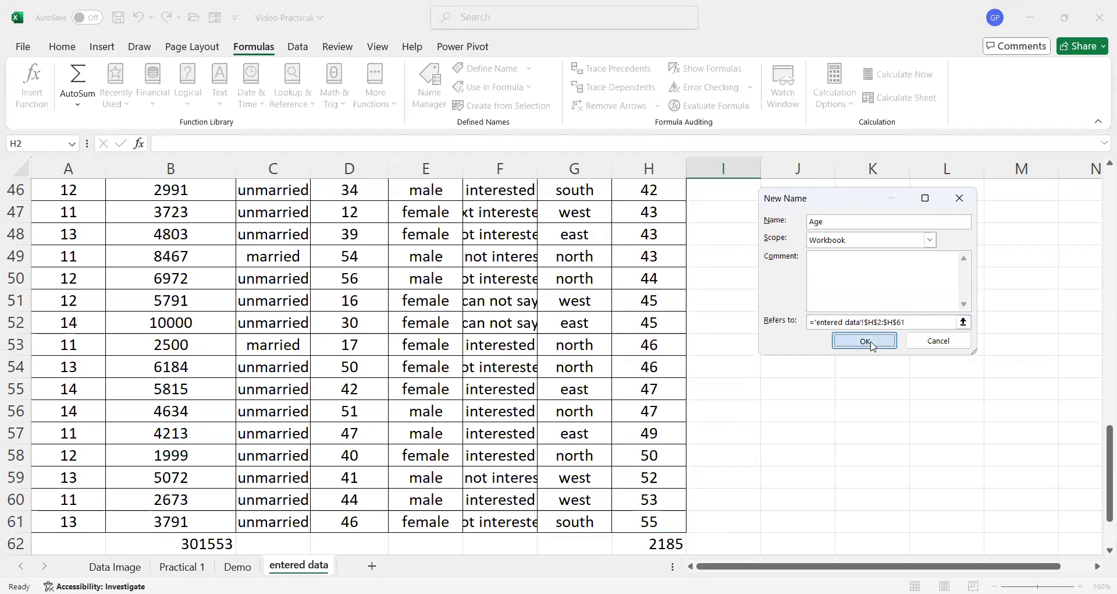
- Enter =SUM(Age) in cell I5 using the named Age range
{"action": "scroll", "coordinate": [698, 341], "scroll_direction": "up", "scroll_amount": 6}
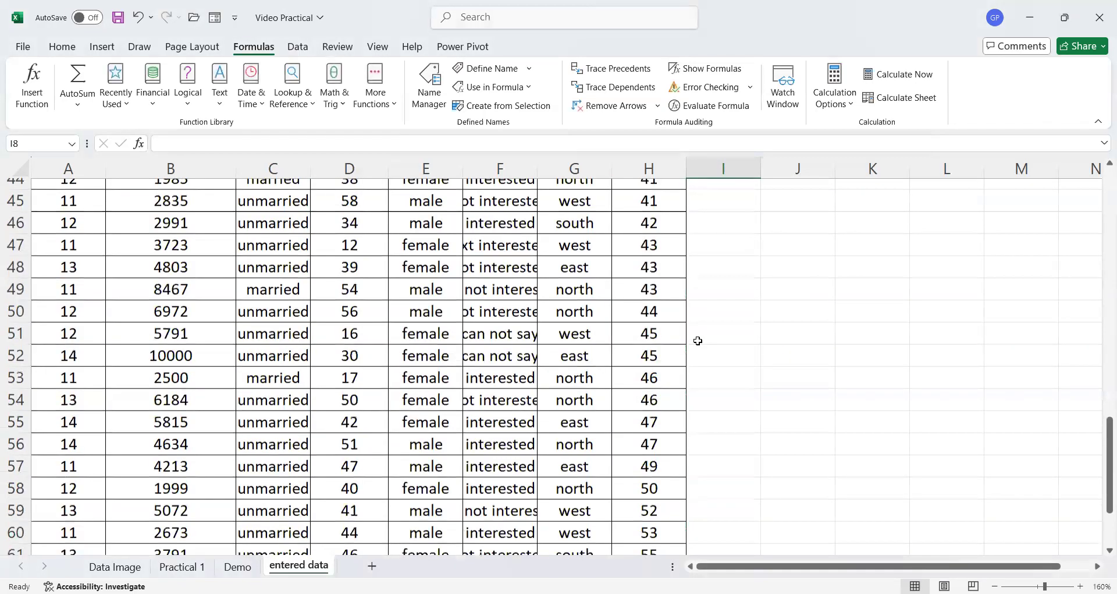
{"action": "scroll", "coordinate": [698, 341], "scroll_direction": "up", "scroll_amount": 9}
{"action": "left_click", "coordinate": [720, 301]}
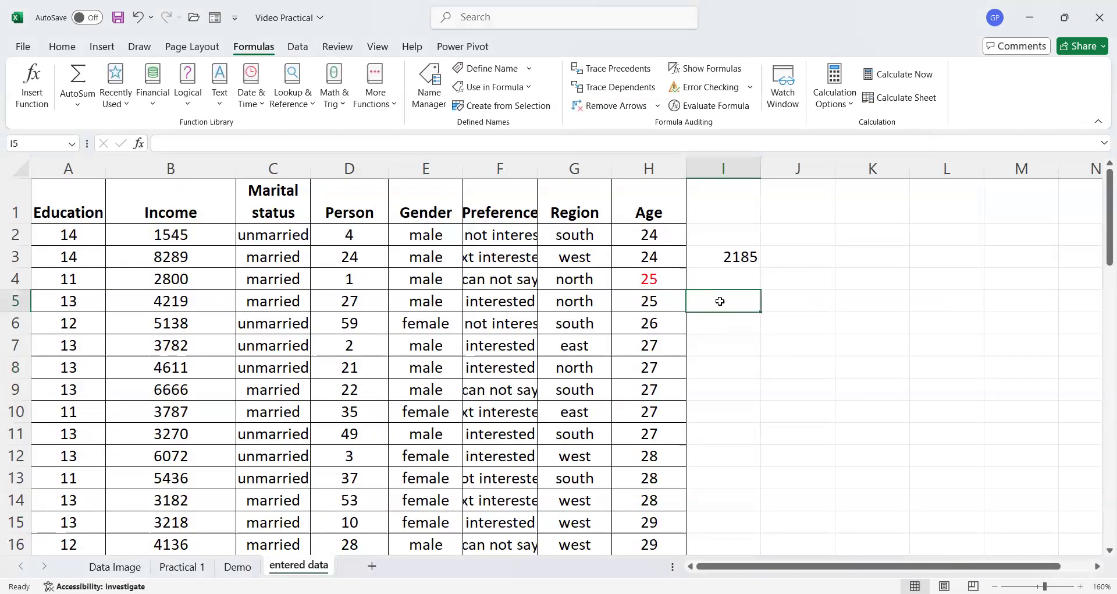
{"action": "type", "text": "="}
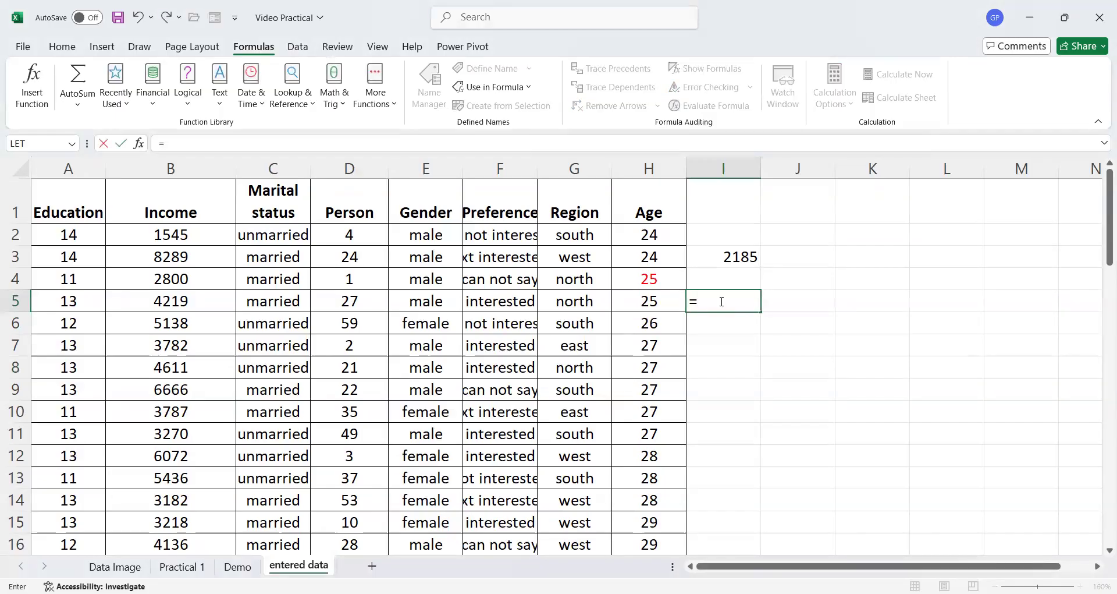
{"action": "type", "text": "sum(age"}
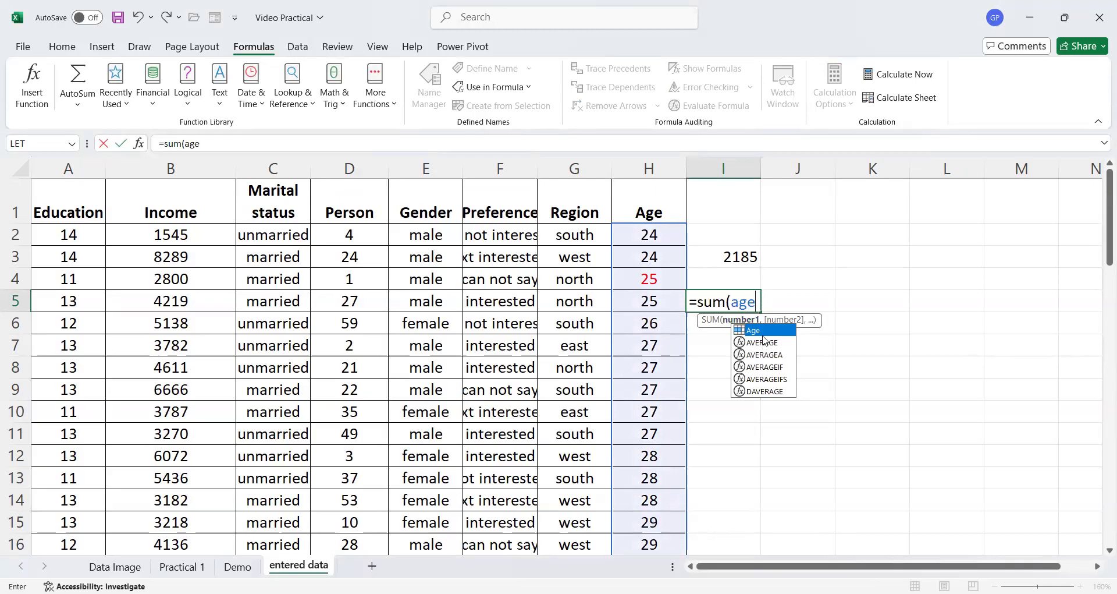
{"action": "type", "text": ")"}
{"action": "key", "text": "Return"}
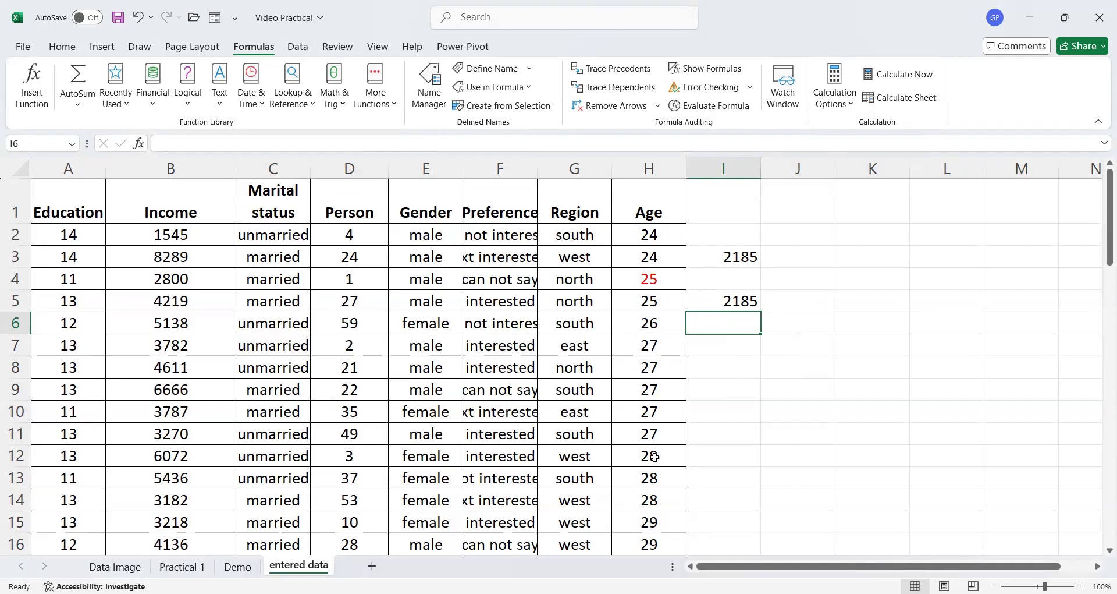
- Replace the Age column total in H62 with the formula =SUM(Age)
{"action": "scroll", "coordinate": [650, 426], "scroll_direction": "down", "scroll_amount": 9}
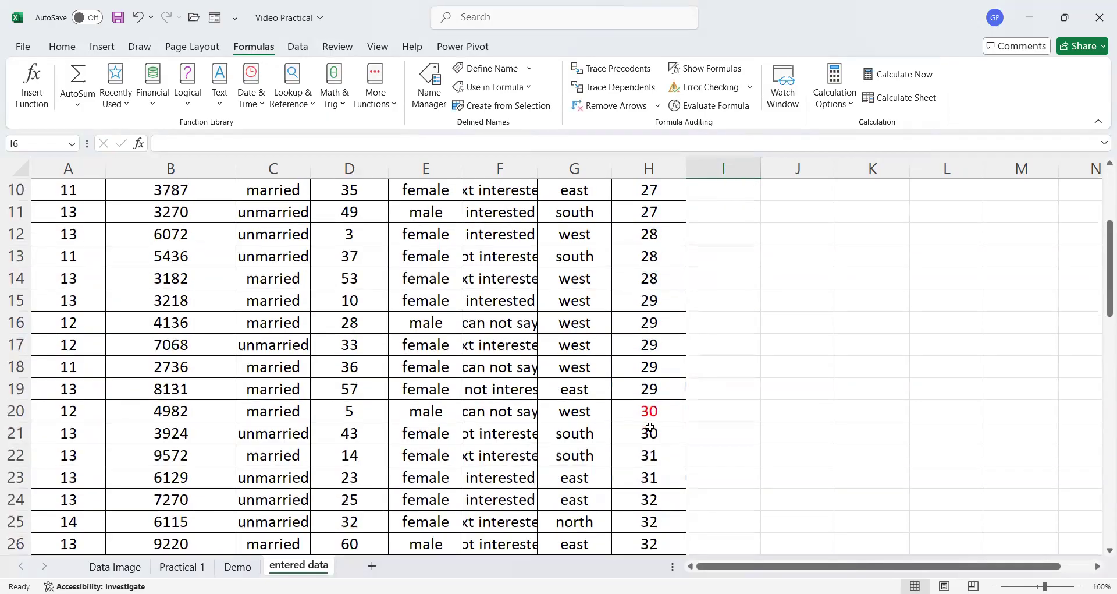
{"action": "scroll", "coordinate": [650, 427], "scroll_direction": "down", "scroll_amount": 11}
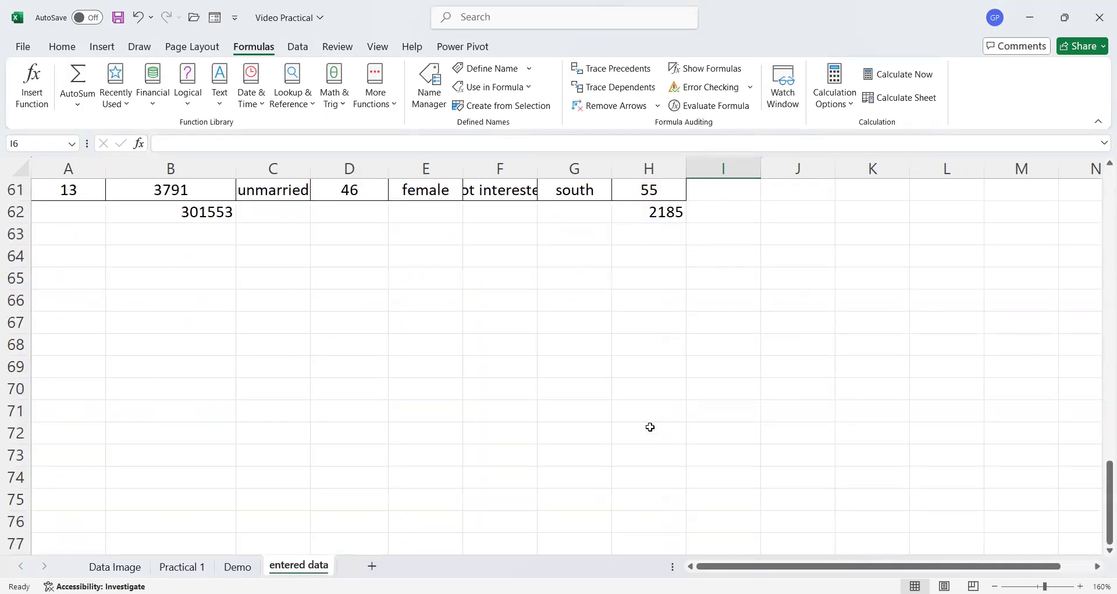
{"action": "scroll", "coordinate": [646, 439], "scroll_direction": "up", "scroll_amount": 3}
{"action": "left_click", "coordinate": [643, 411]}
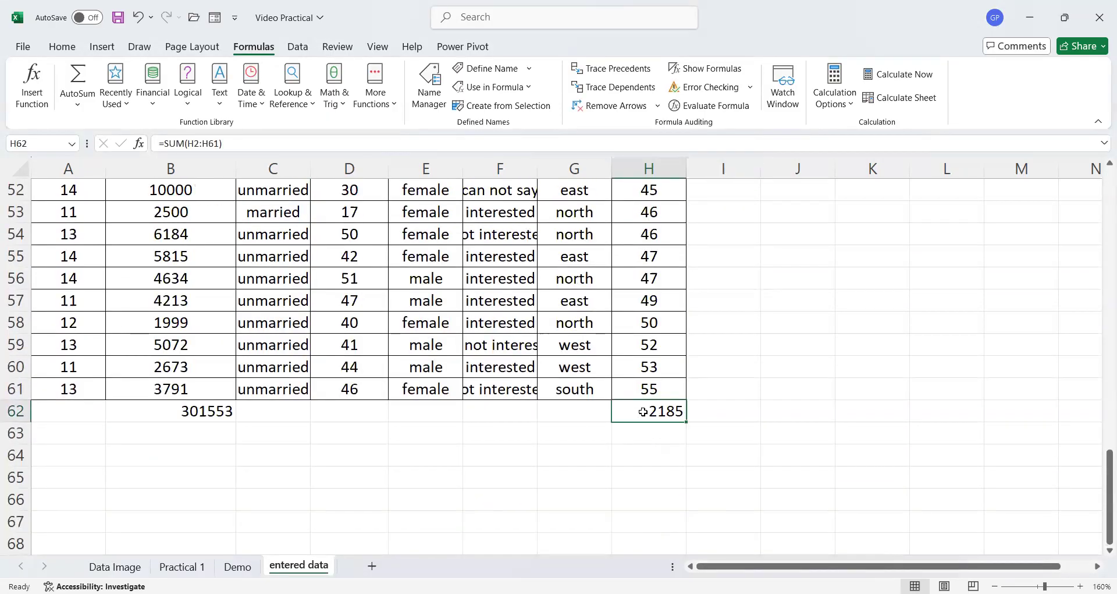
{"action": "type", "text": "="}
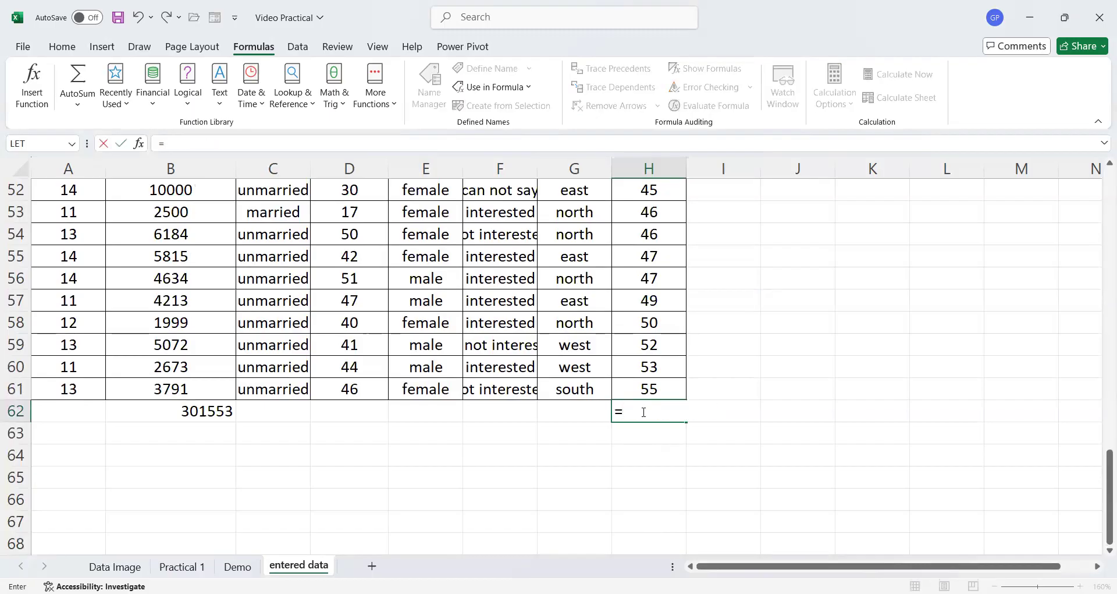
{"action": "type", "text": "sum(age)"}
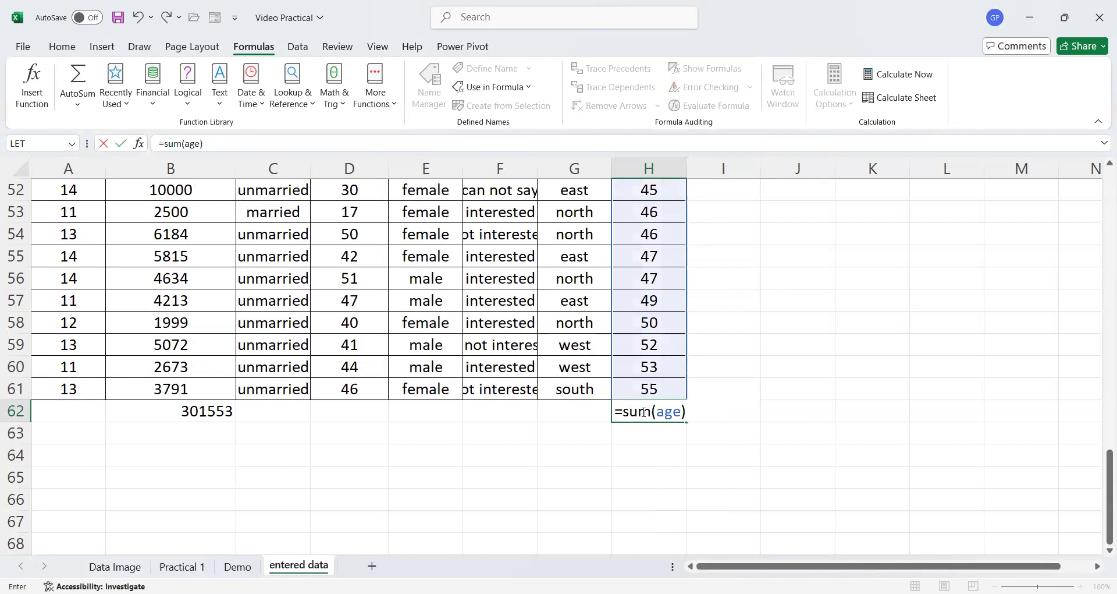
{"action": "key", "text": "Return"}
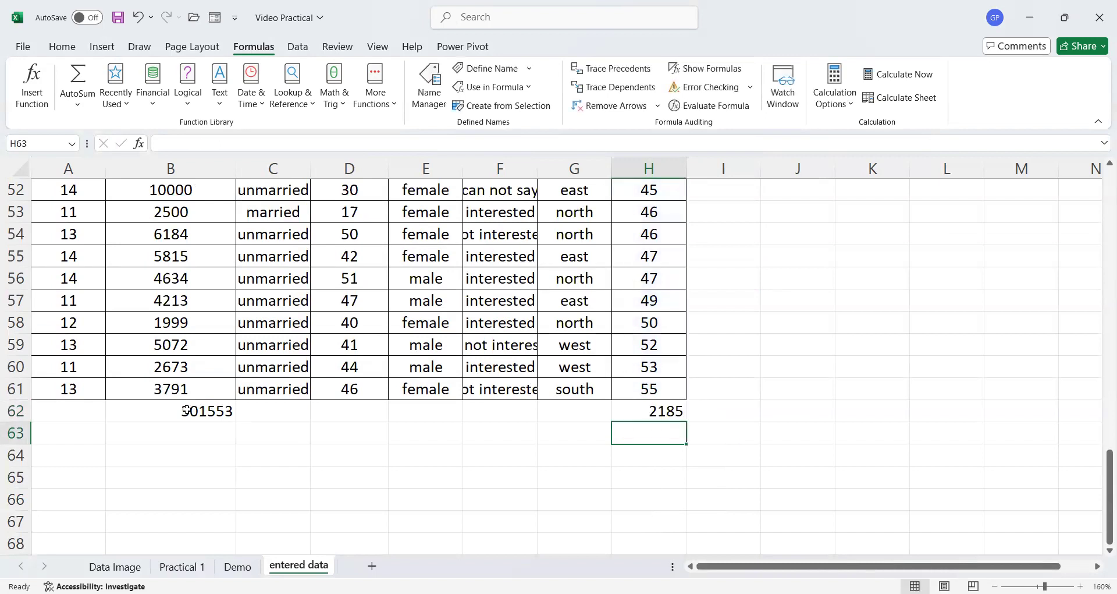
- Copy the H62 formula and paste it into cell B62
{"action": "left_click", "coordinate": [651, 410]}
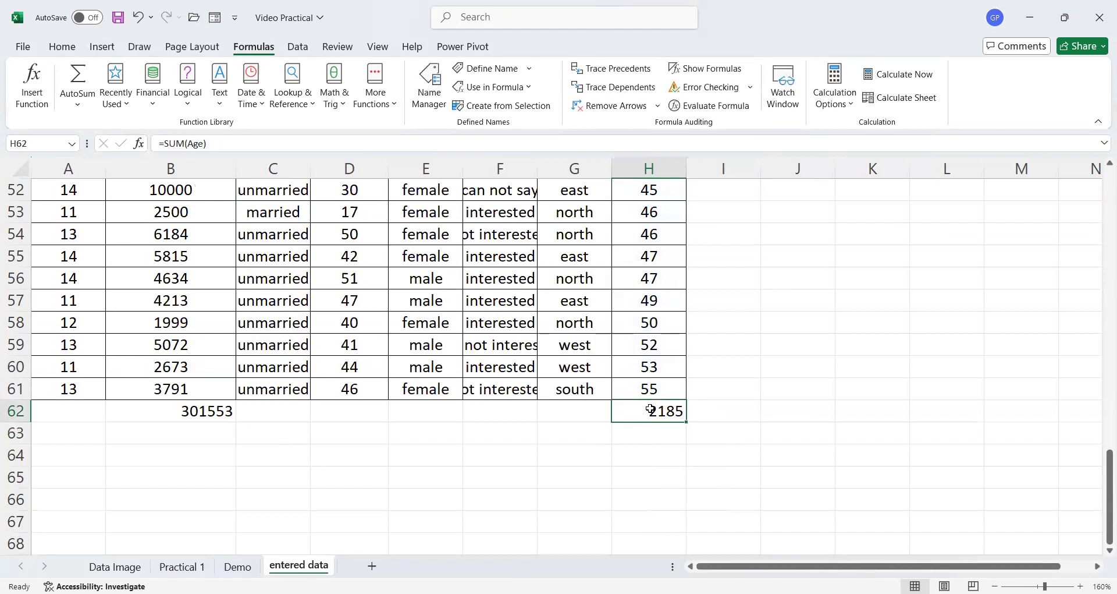
{"action": "key", "text": "ctrl+c"}
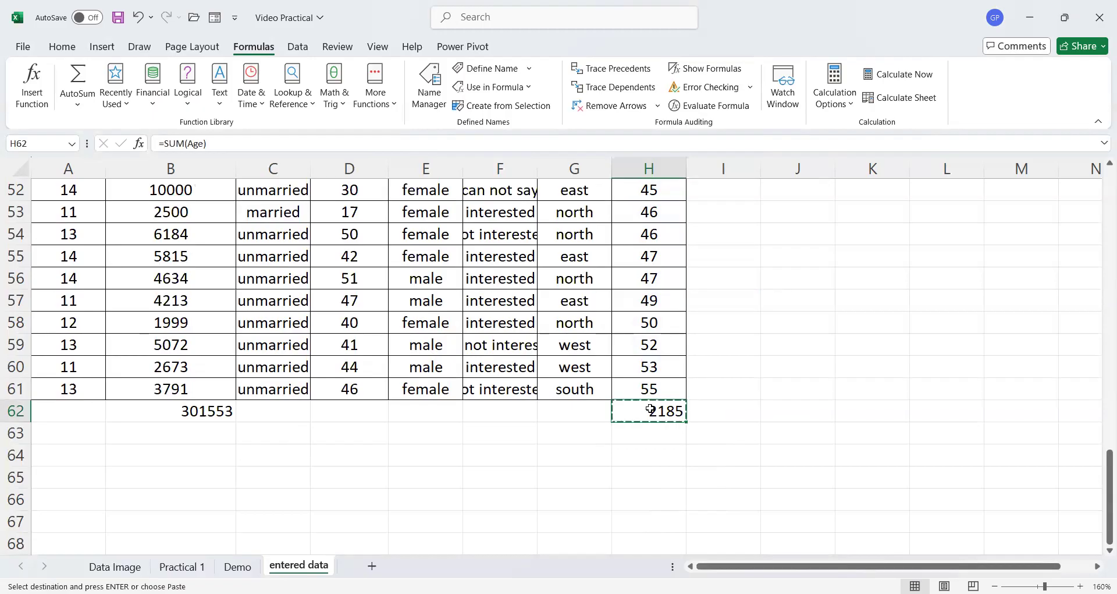
{"action": "left_click", "coordinate": [183, 411]}
{"action": "key", "text": "ctrl+v"}
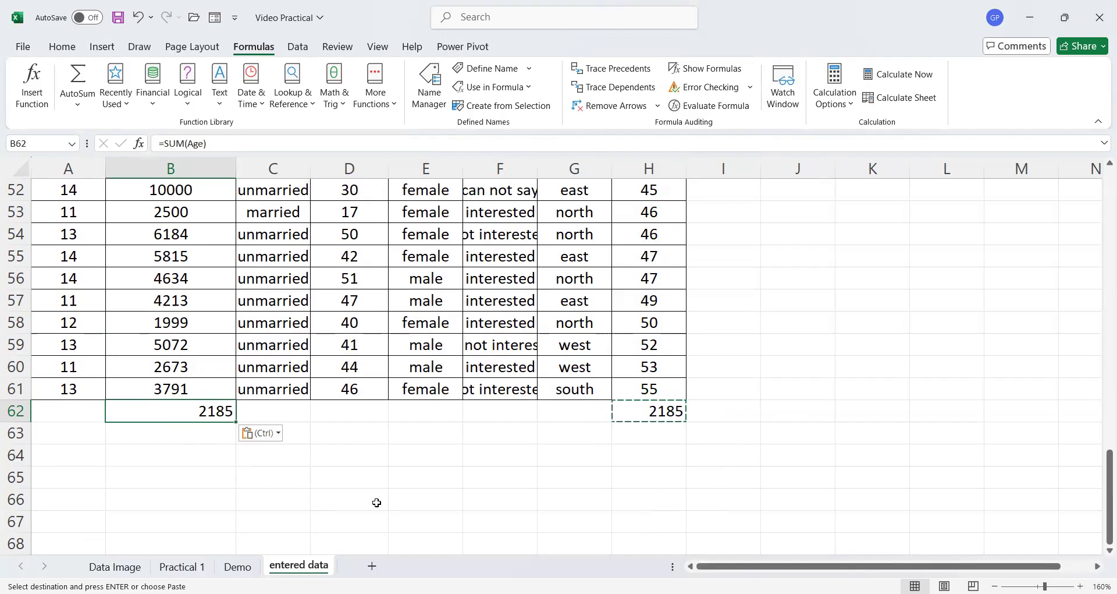
{"action": "left_click", "coordinate": [424, 483]}
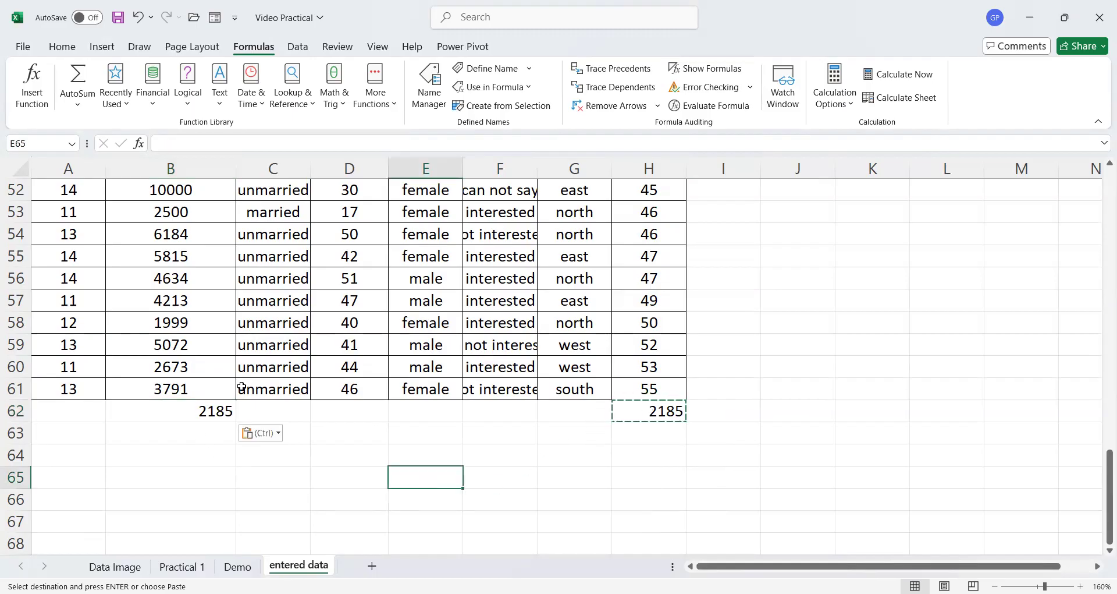
{"action": "left_click", "coordinate": [197, 410]}
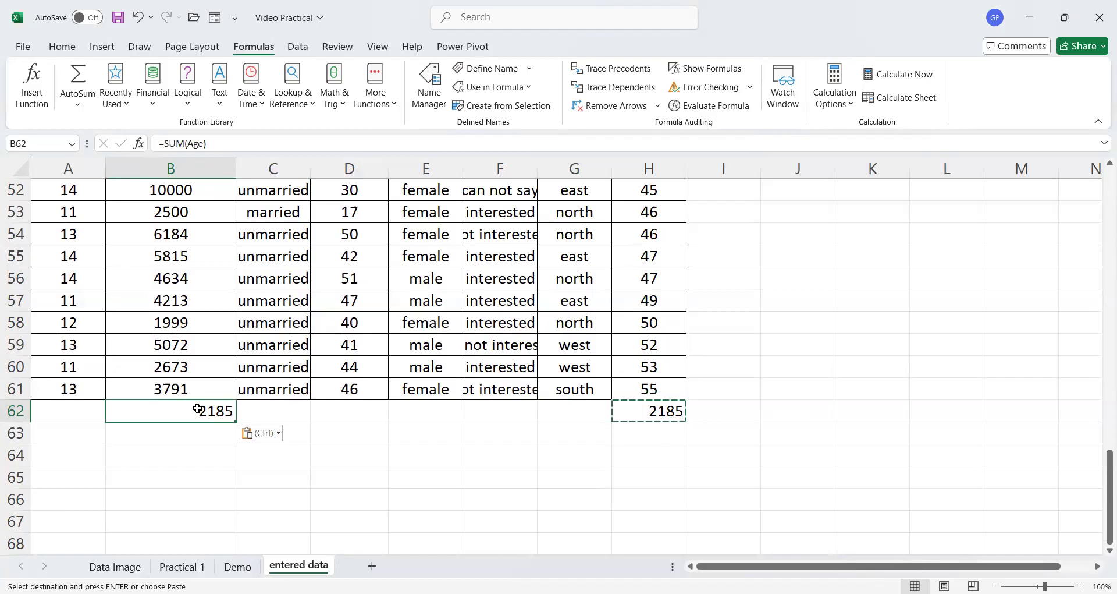
- Try entering =PRODUCT(Age) in cell I60, then clear the cell
{"action": "left_click", "coordinate": [721, 365]}
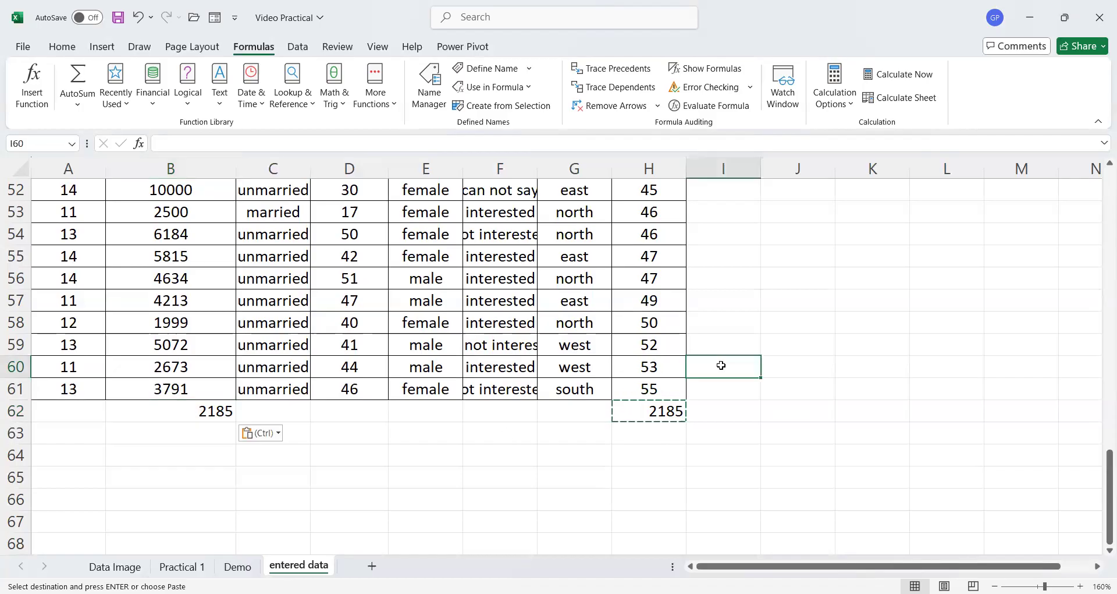
{"action": "type", "text": "="}
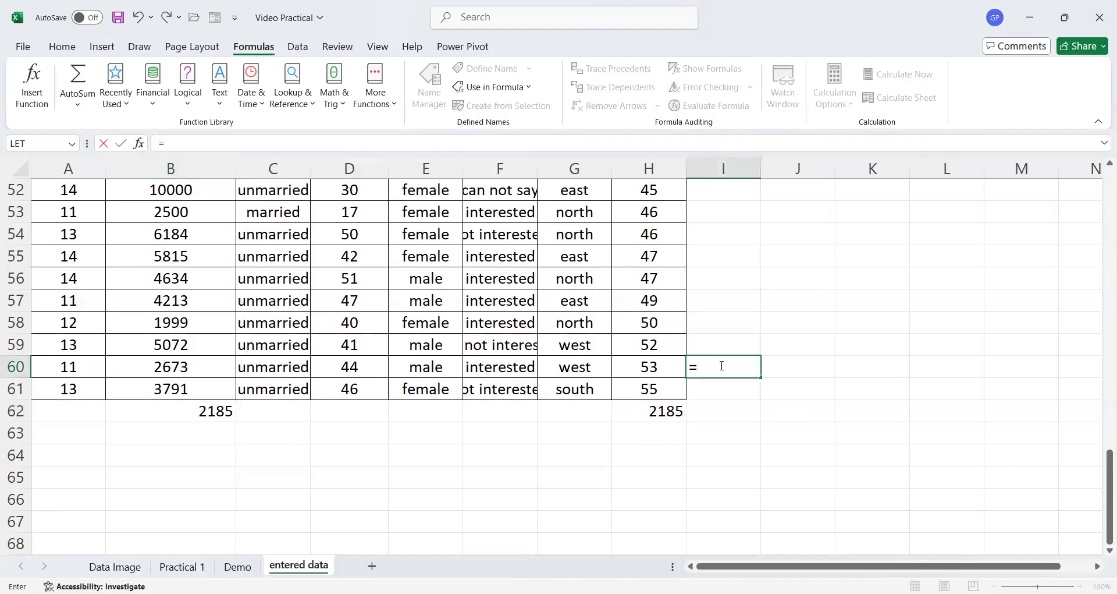
{"action": "type", "text": "product"}
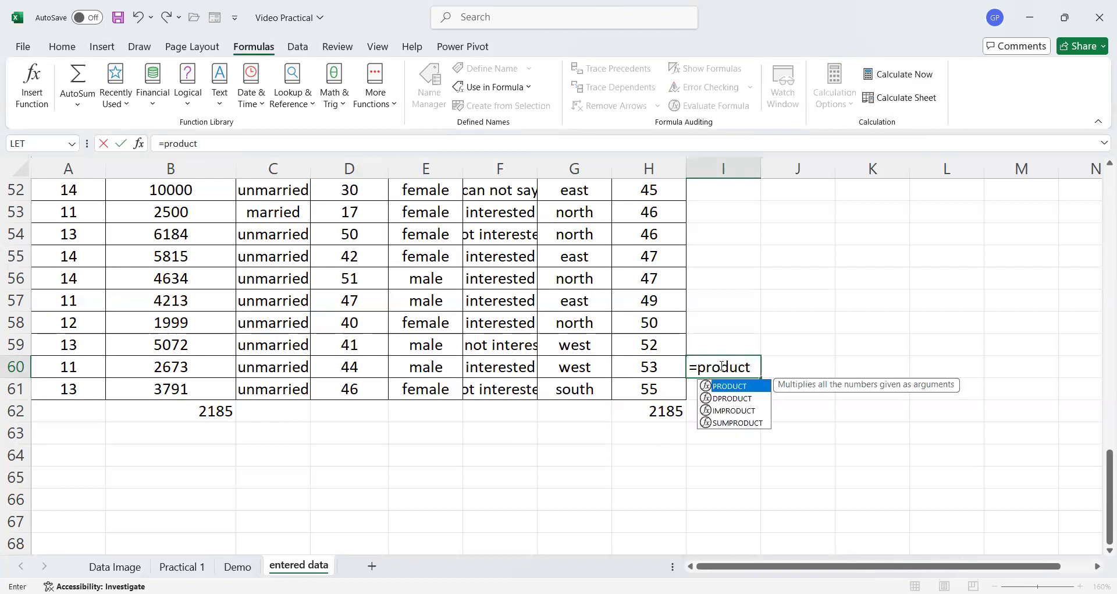
{"action": "type", "text": "("}
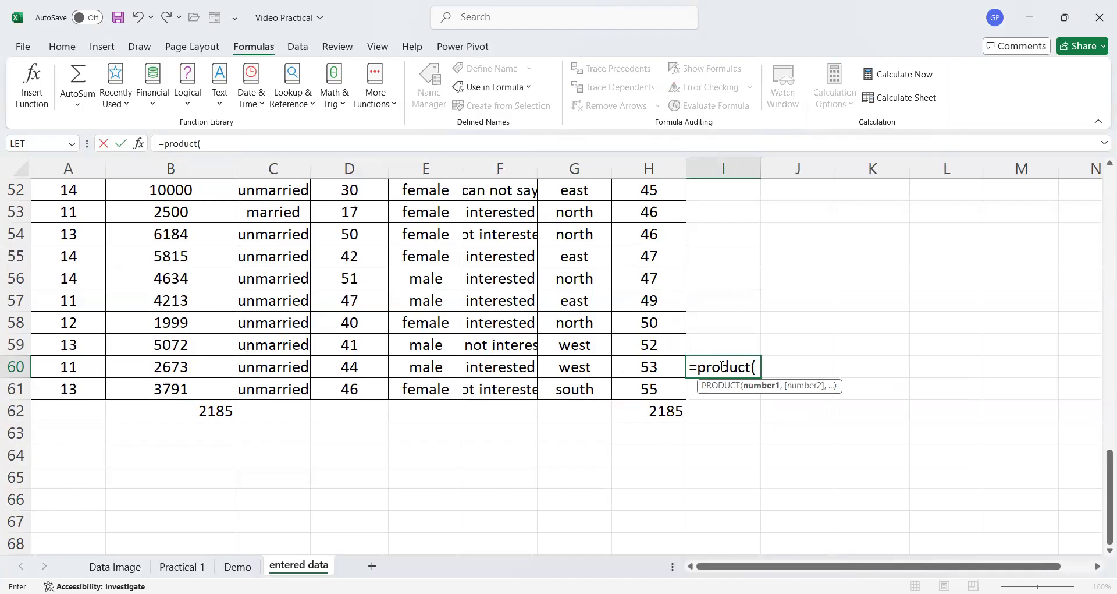
{"action": "type", "text": "age)"}
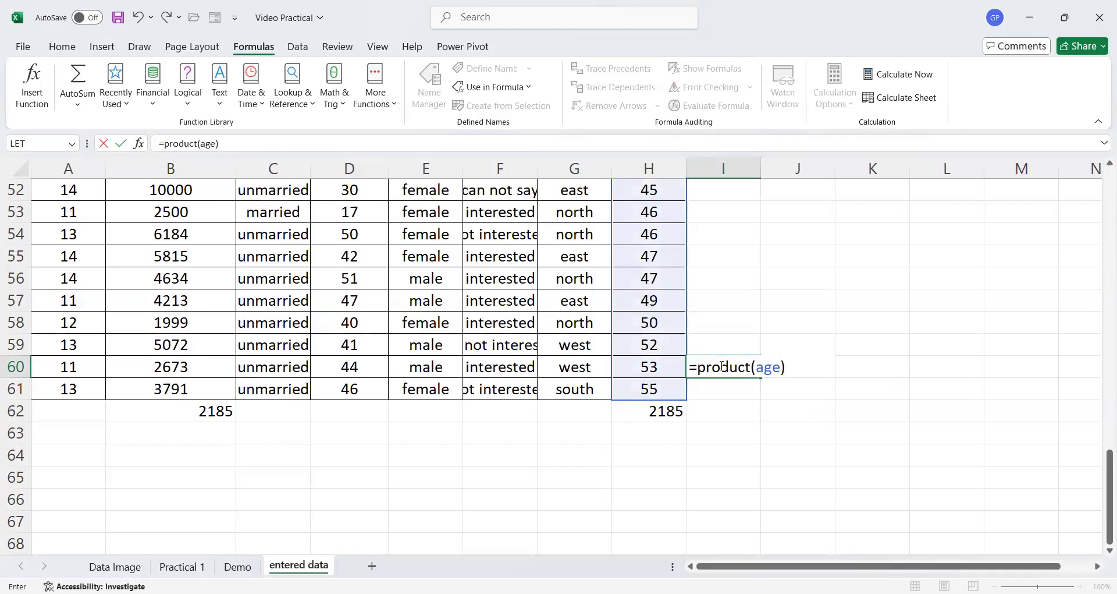
{"action": "key", "text": "Return"}
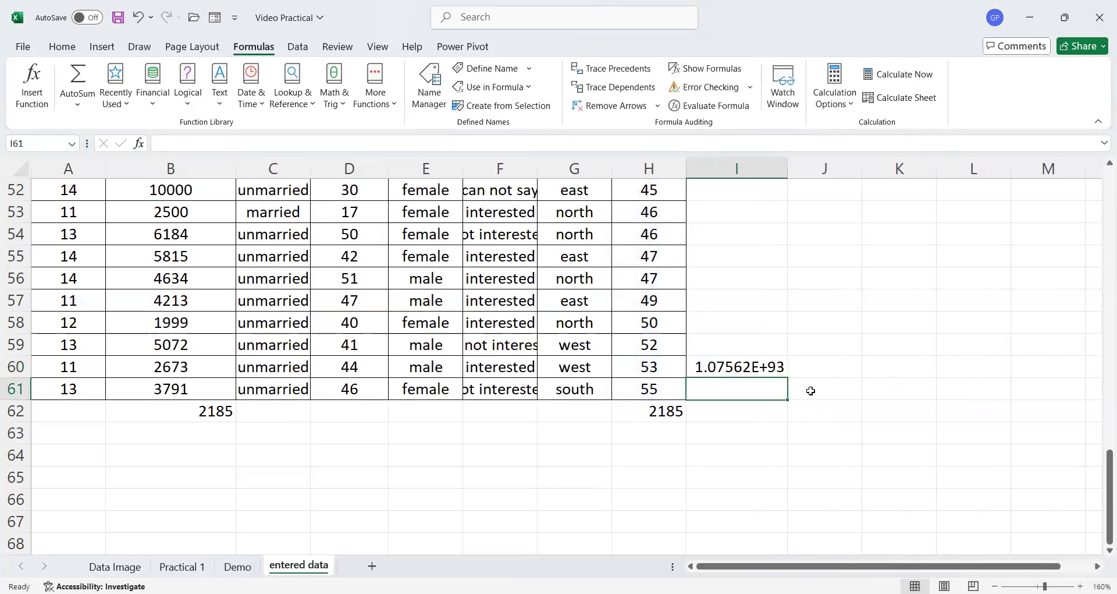
{"action": "left_click", "coordinate": [763, 368]}
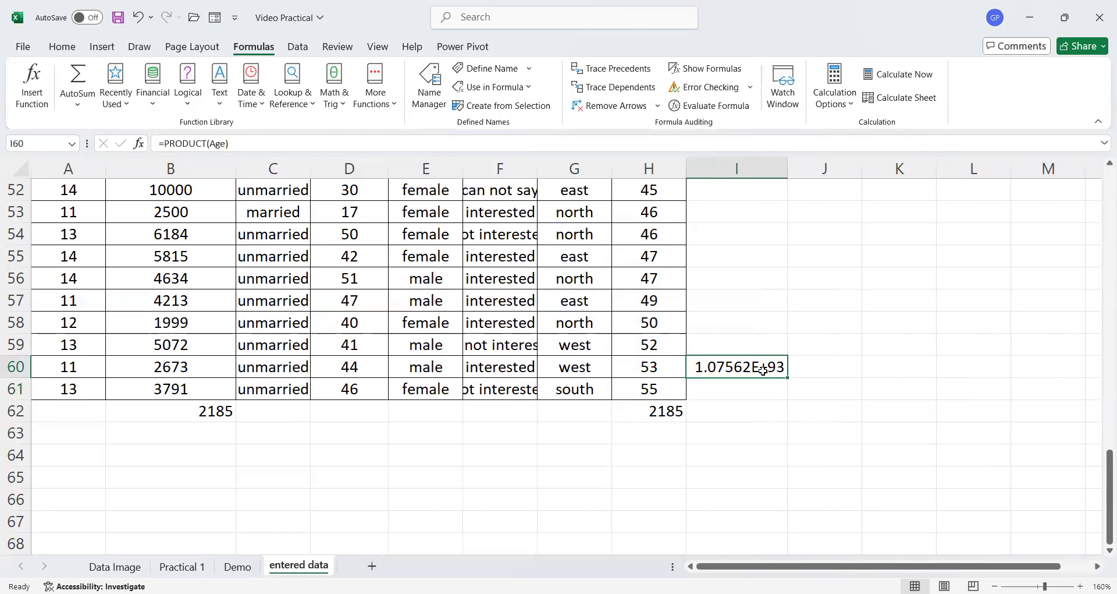
{"action": "key", "text": "Delete"}
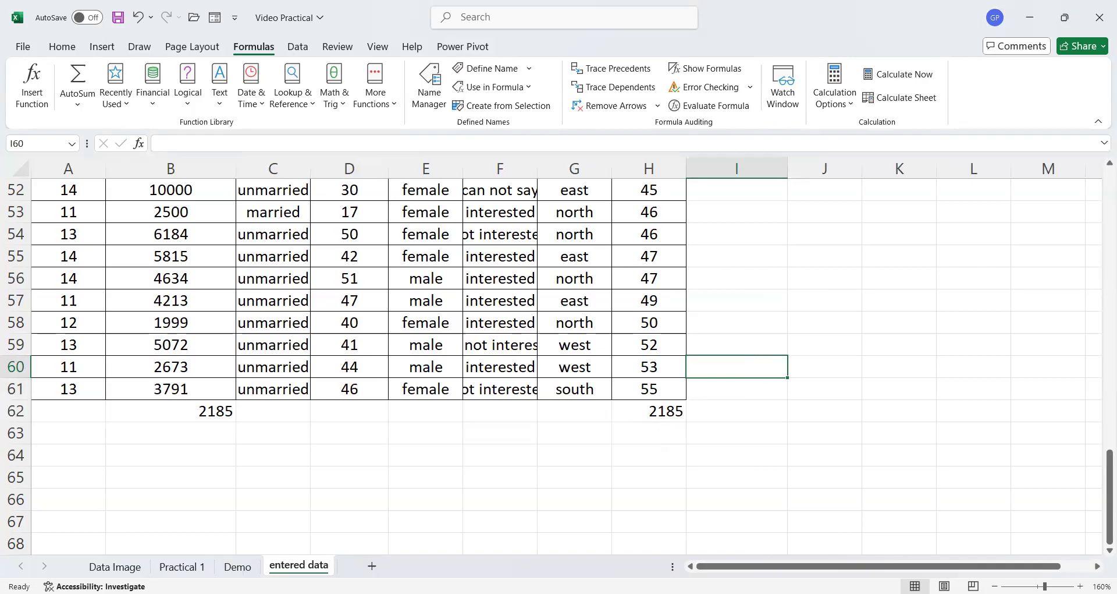
- Review the Practical 1 task list, then return to the entered data sheet and inspect the first data row's cells
{"action": "left_click", "coordinate": [174, 566]}
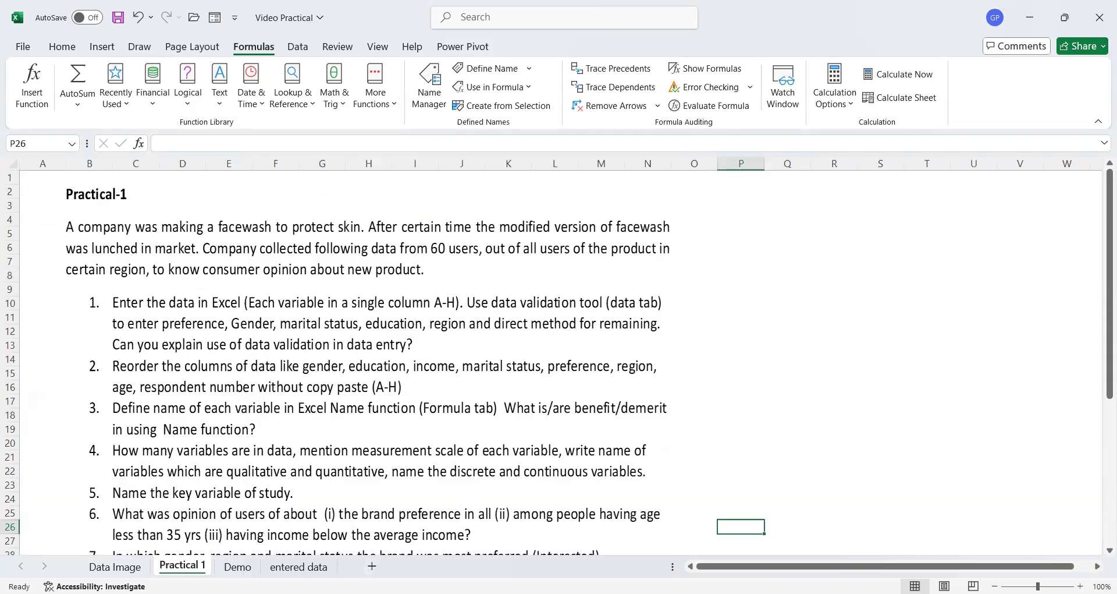
{"action": "left_click", "coordinate": [299, 565]}
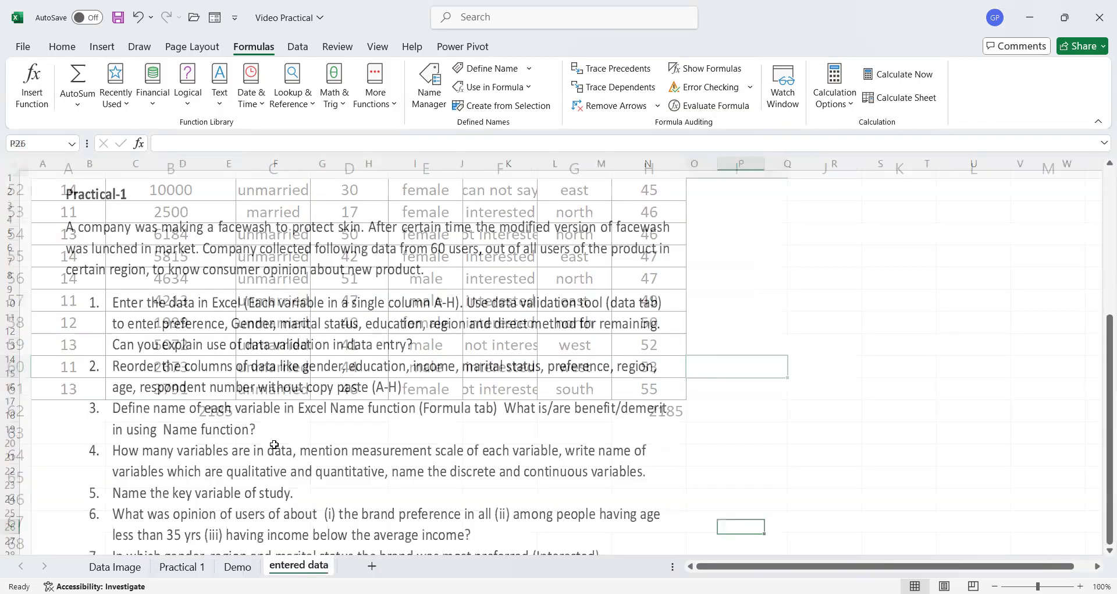
{"action": "scroll", "coordinate": [217, 411], "scroll_direction": "up", "scroll_amount": 11}
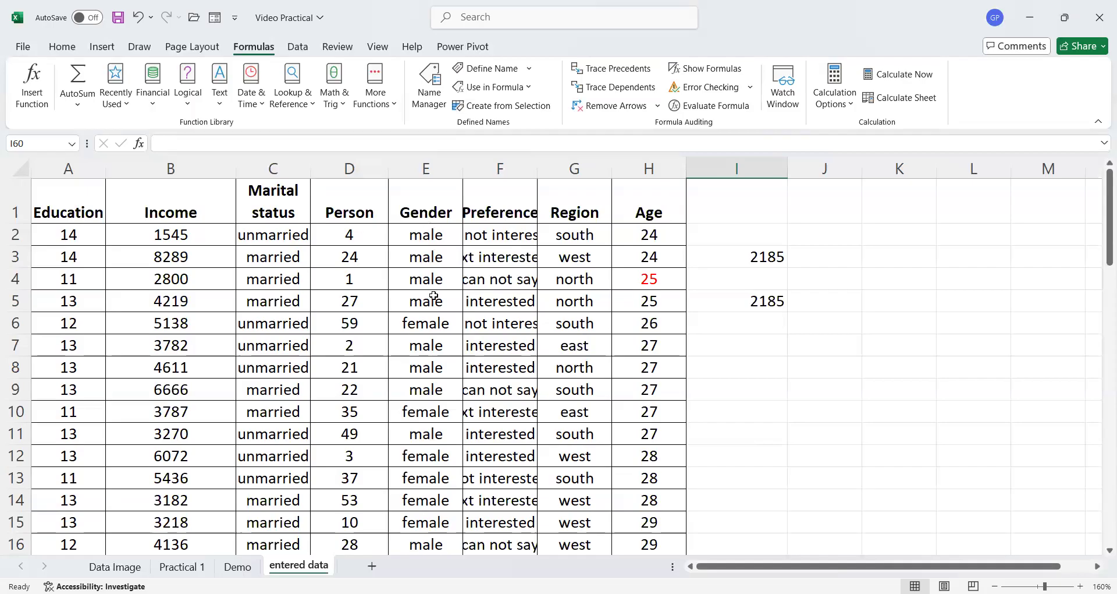
{"action": "left_click", "coordinate": [482, 235]}
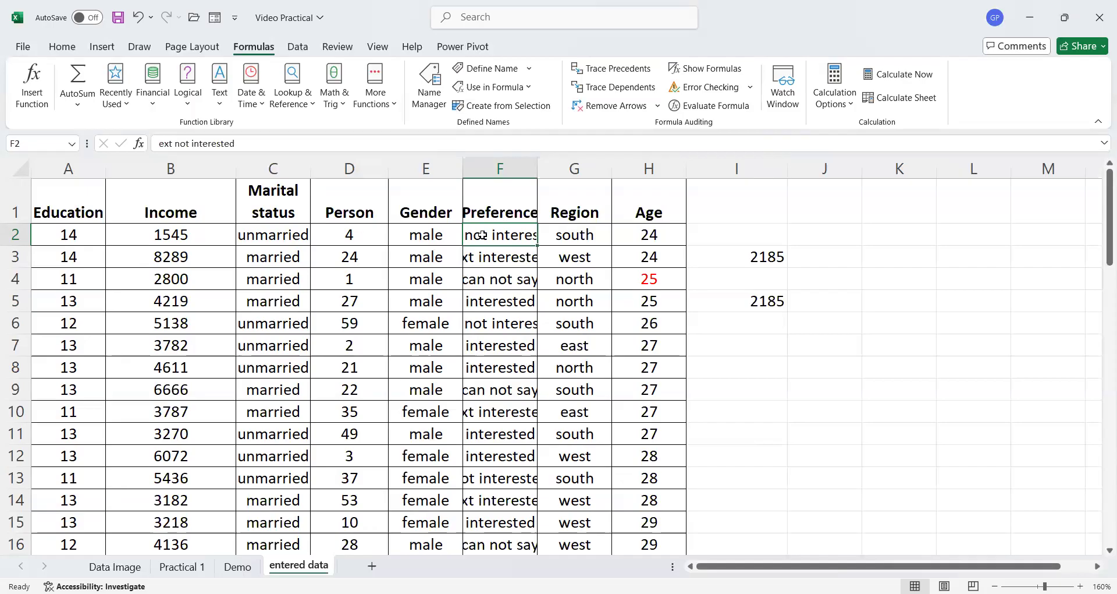
{"action": "left_click", "coordinate": [598, 234]}
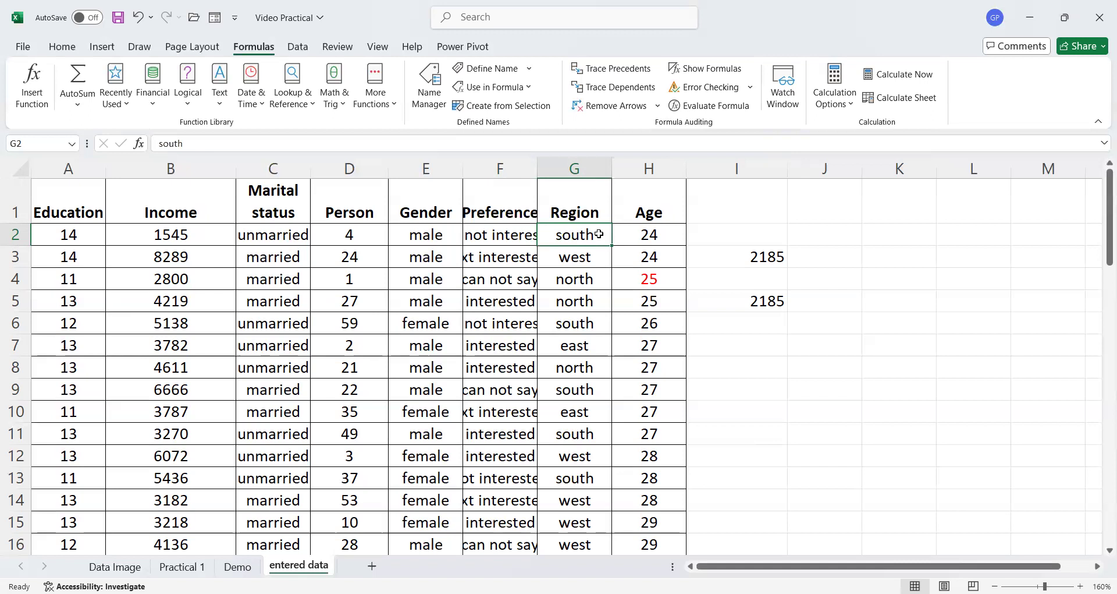
{"action": "left_click", "coordinate": [646, 234]}
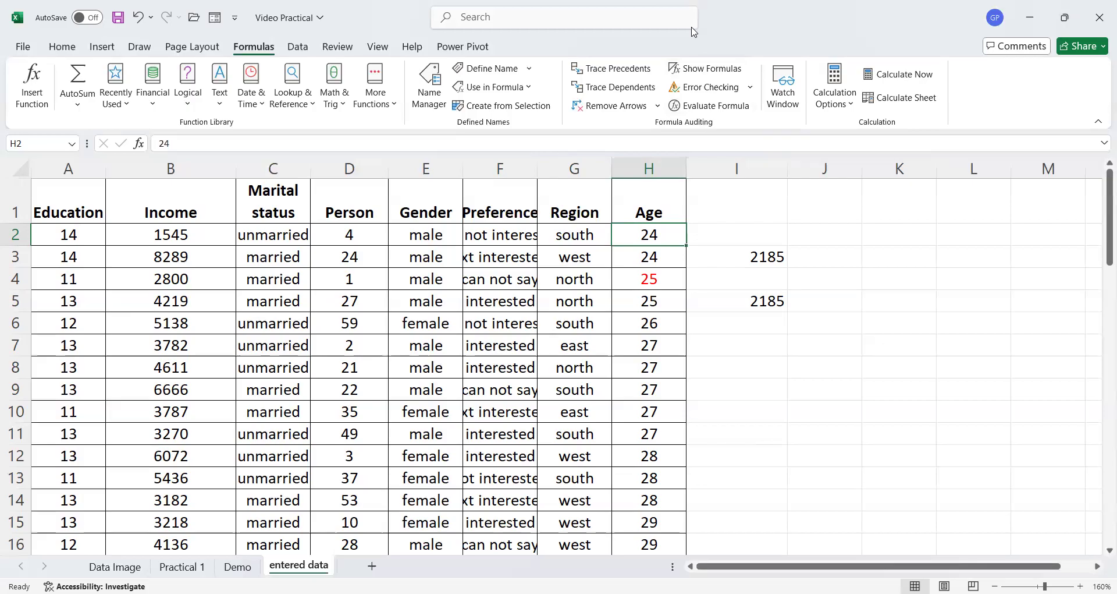
{"action": "key", "text": "alt+Tab"}
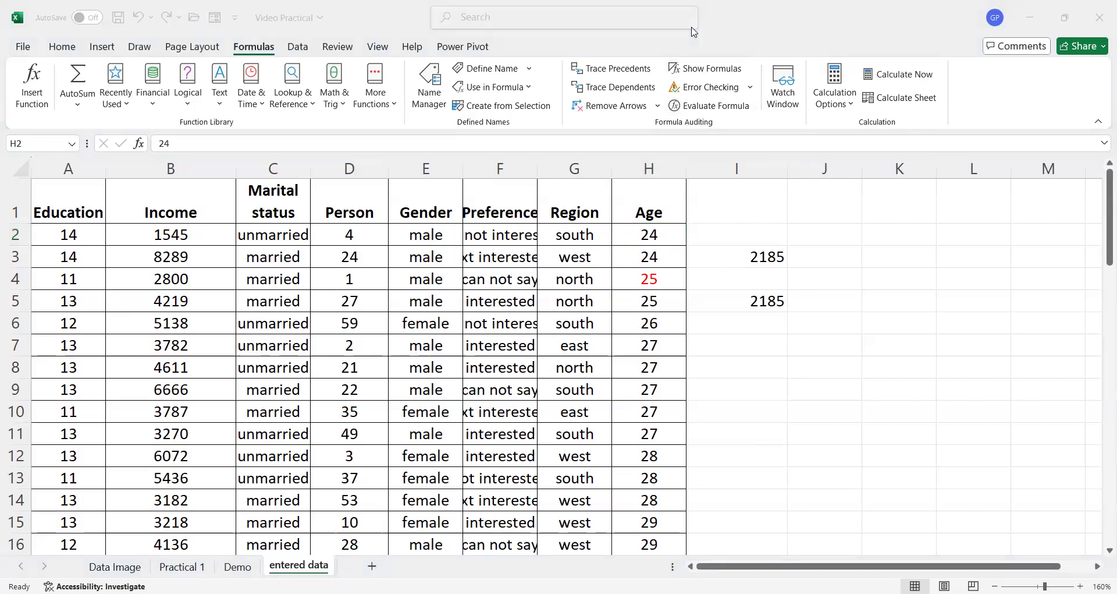